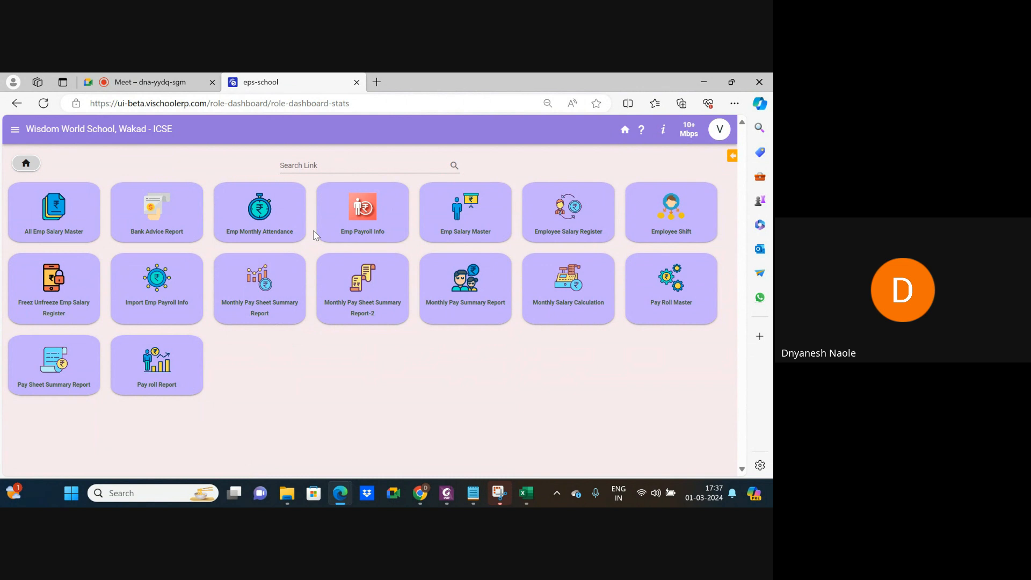
Go from the home modules through Pay Roll admin and Pay Roll Master to Employee Payment Section.
{"action": "left_click", "coordinate": [26, 163]}
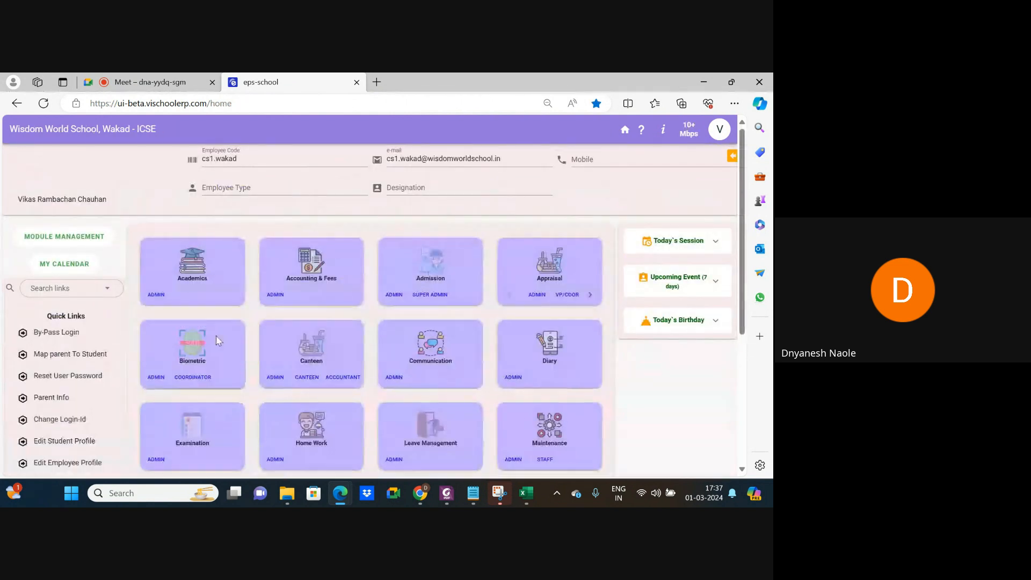
{"action": "scroll", "coordinate": [189, 434], "scroll_direction": "down", "scroll_amount": 1}
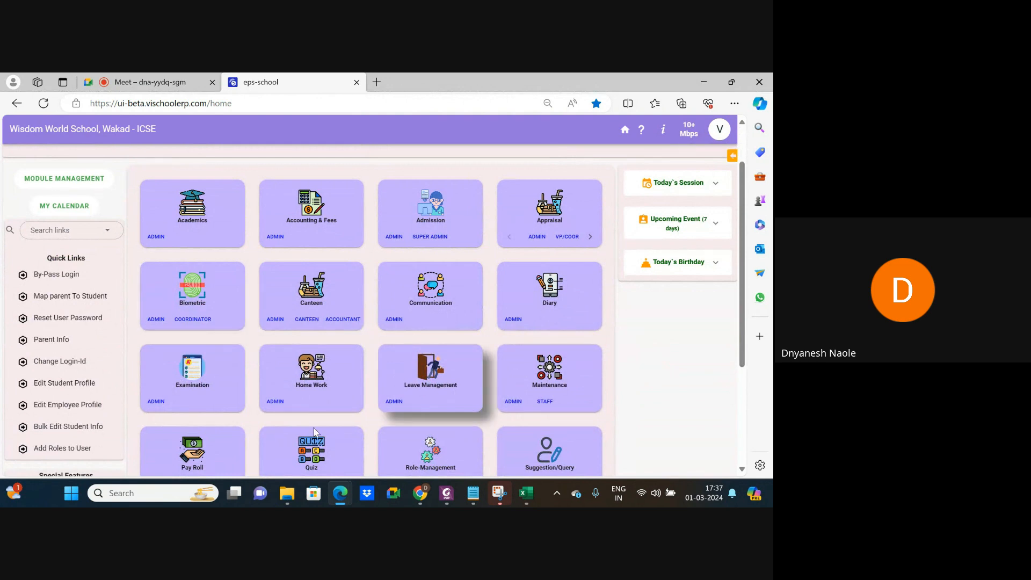
{"action": "scroll", "coordinate": [197, 465], "scroll_direction": "down", "scroll_amount": 1}
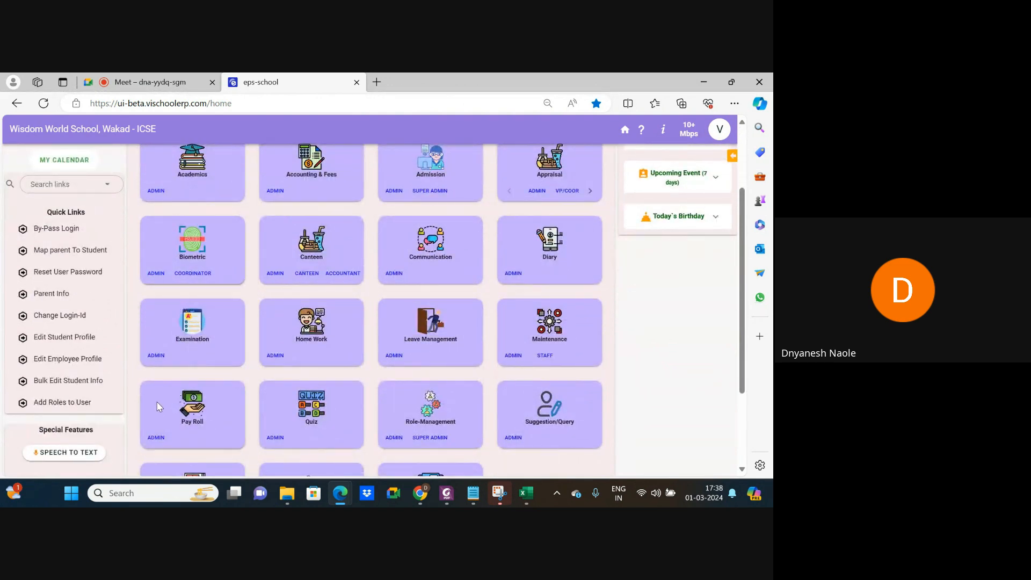
{"action": "left_click", "coordinate": [155, 437]}
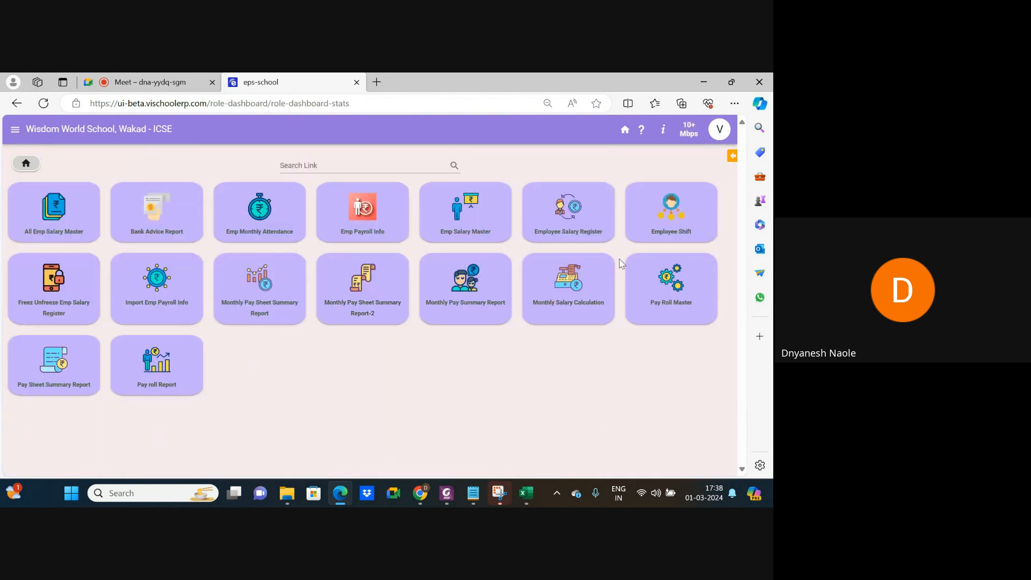
{"action": "left_click", "coordinate": [680, 288]}
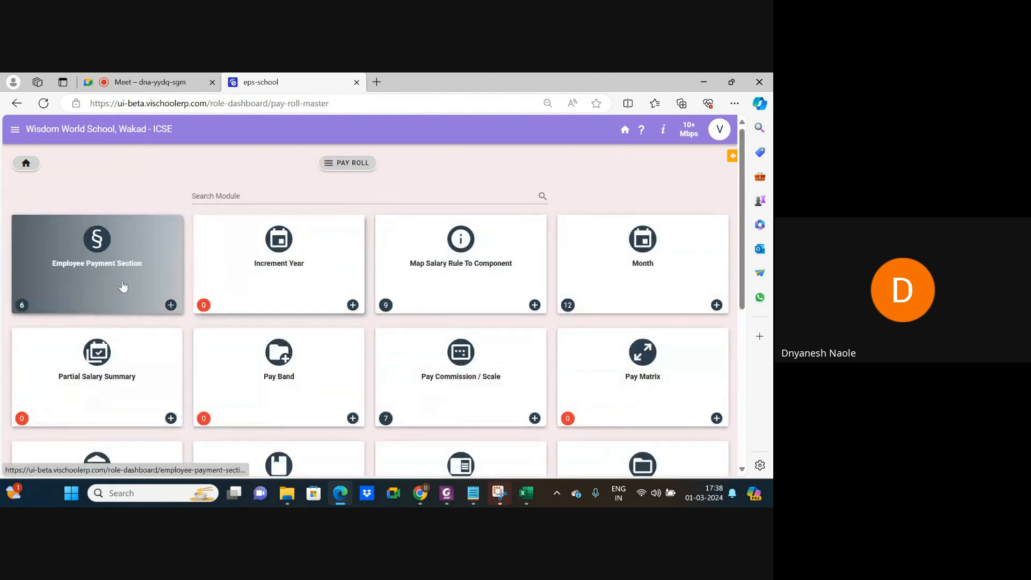
{"action": "scroll", "coordinate": [52, 277], "scroll_direction": "up", "scroll_amount": 5}
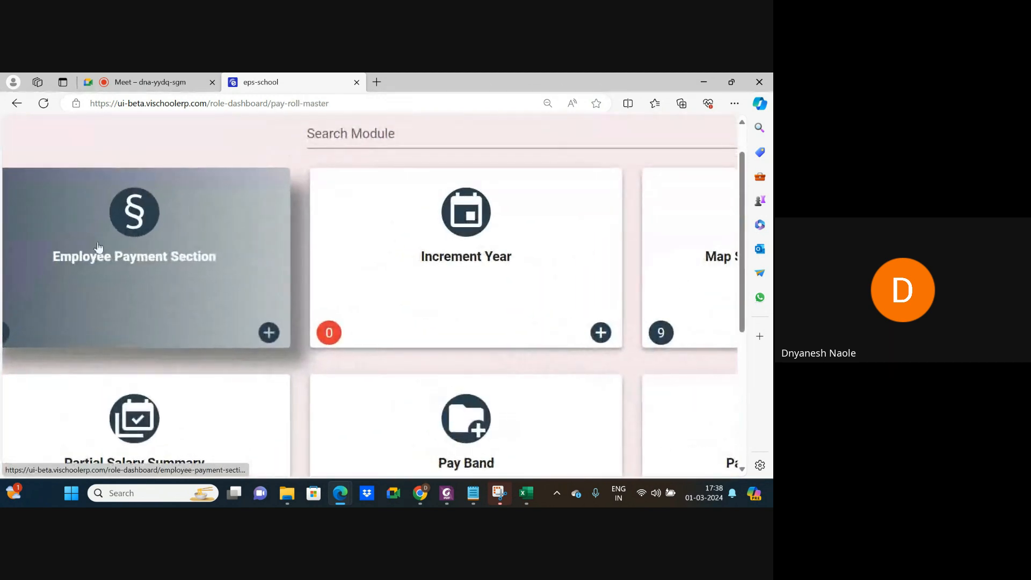
{"action": "scroll", "coordinate": [137, 257], "scroll_direction": "down", "scroll_amount": 5}
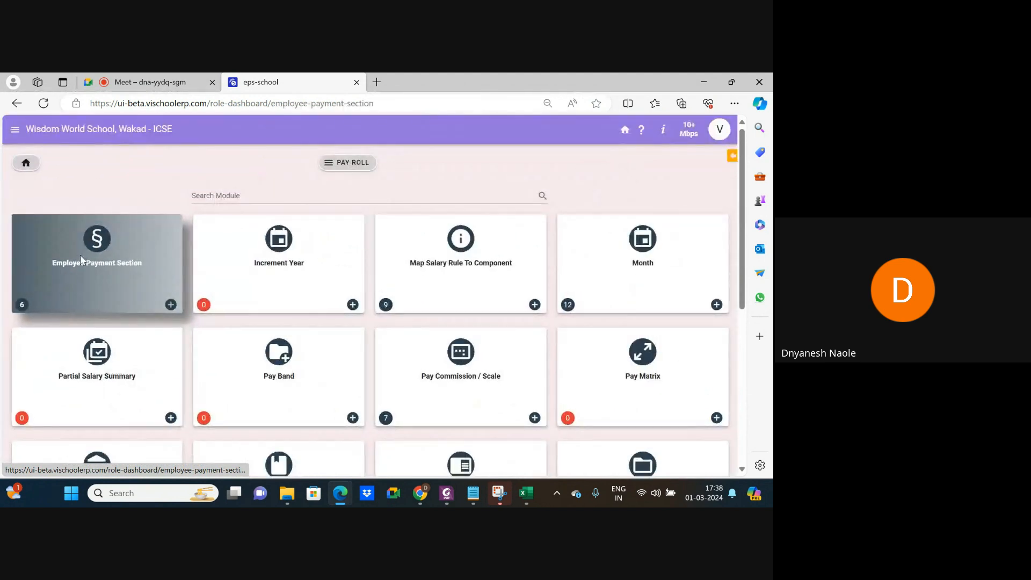
{"action": "left_click", "coordinate": [79, 254]}
Deactivate the NON-TEACHING, SECONDARY, PRIMARY and PRE-PRIMARY payment sections, then return to Pay Roll Master.
{"action": "scroll", "coordinate": [134, 322], "scroll_direction": "down", "scroll_amount": 1}
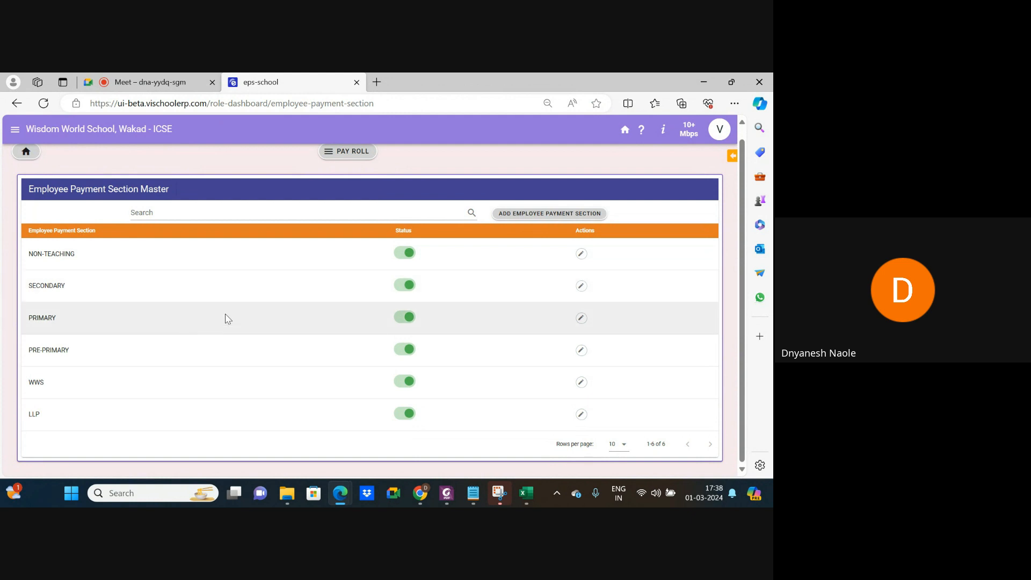
{"action": "left_click", "coordinate": [405, 252]}
{"action": "left_click", "coordinate": [407, 285]}
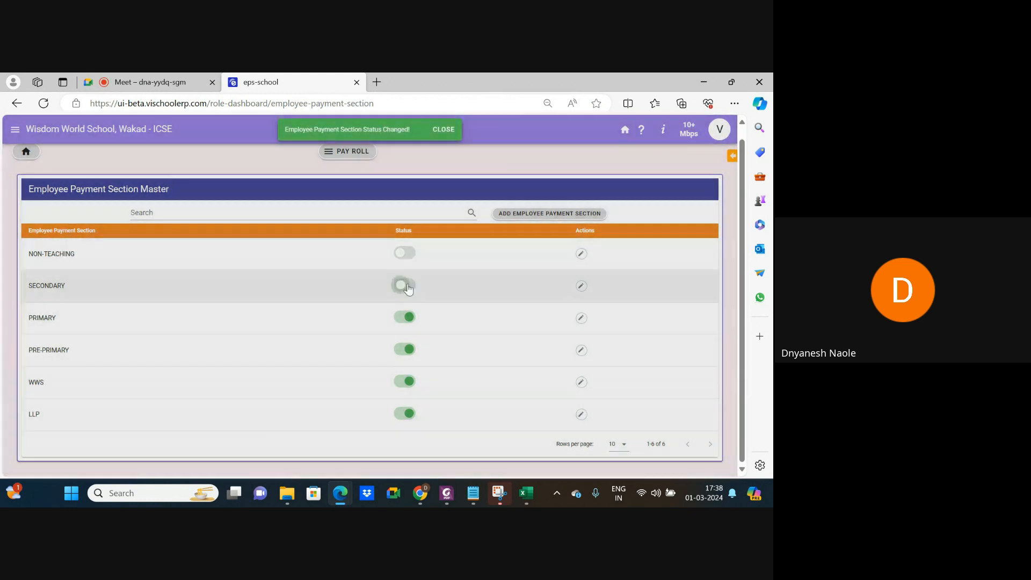
{"action": "left_click", "coordinate": [405, 316]}
{"action": "left_click", "coordinate": [404, 350]}
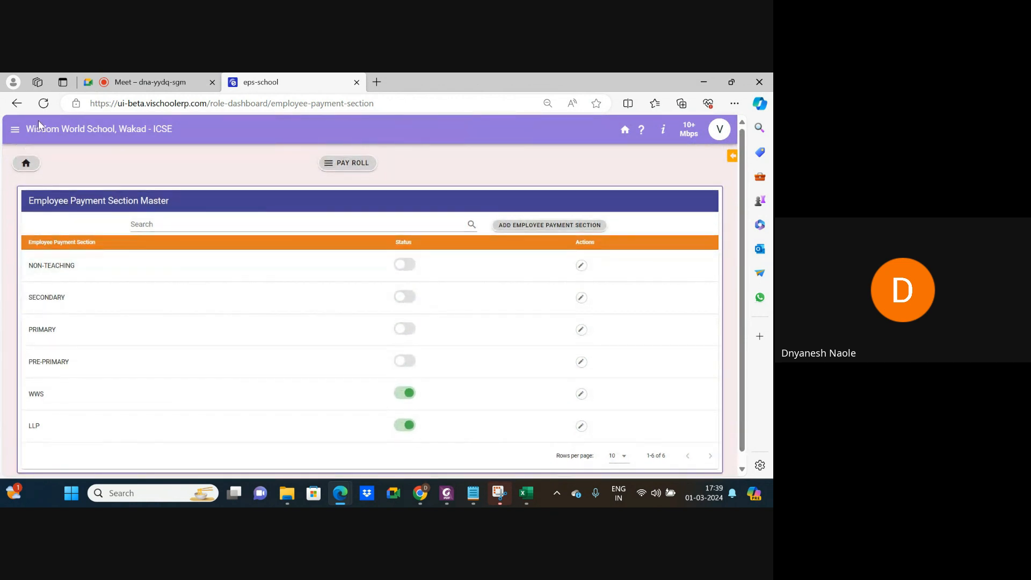
{"action": "left_click", "coordinate": [18, 103]}
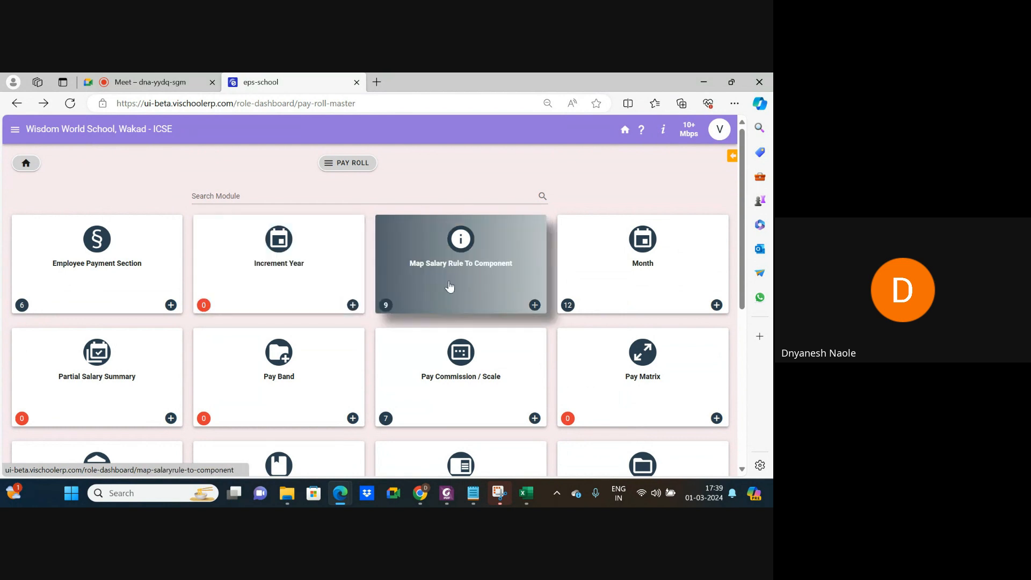
{"action": "scroll", "coordinate": [450, 287], "scroll_direction": "down", "scroll_amount": 2}
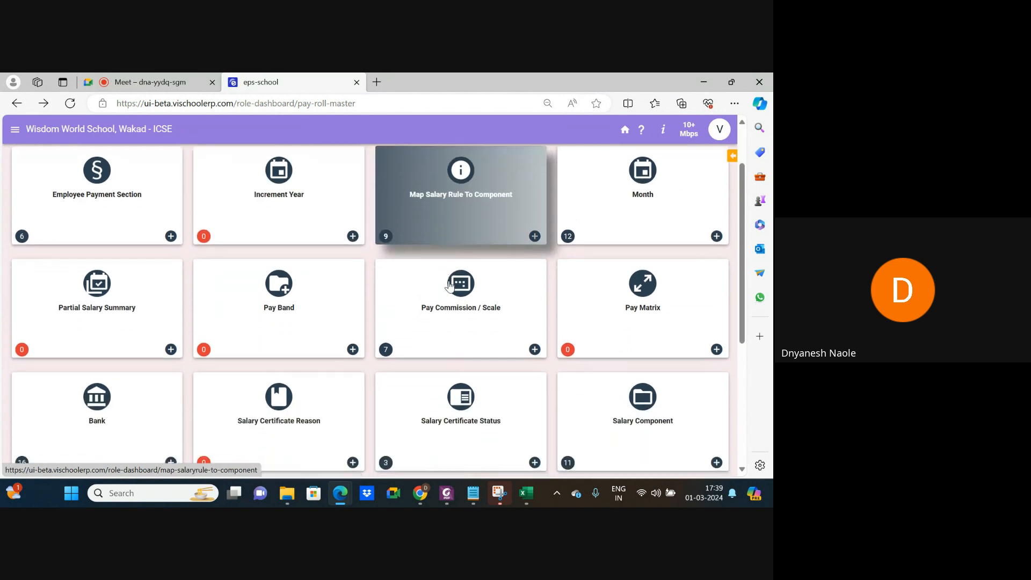
{"action": "left_click", "coordinate": [624, 194]}
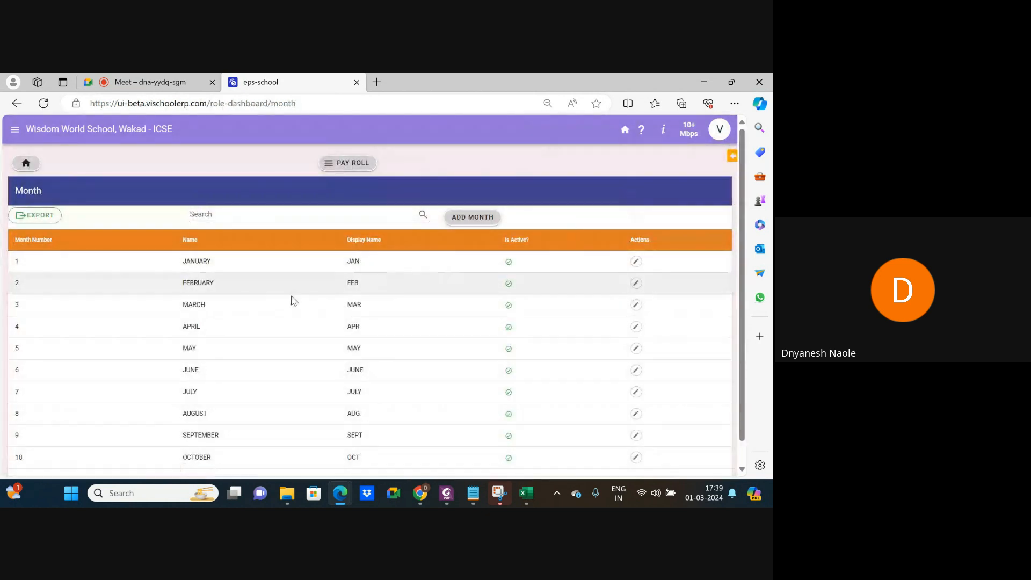
{"action": "scroll", "coordinate": [248, 279], "scroll_direction": "down", "scroll_amount": 1}
{"action": "scroll", "coordinate": [248, 280], "scroll_direction": "up", "scroll_amount": 1}
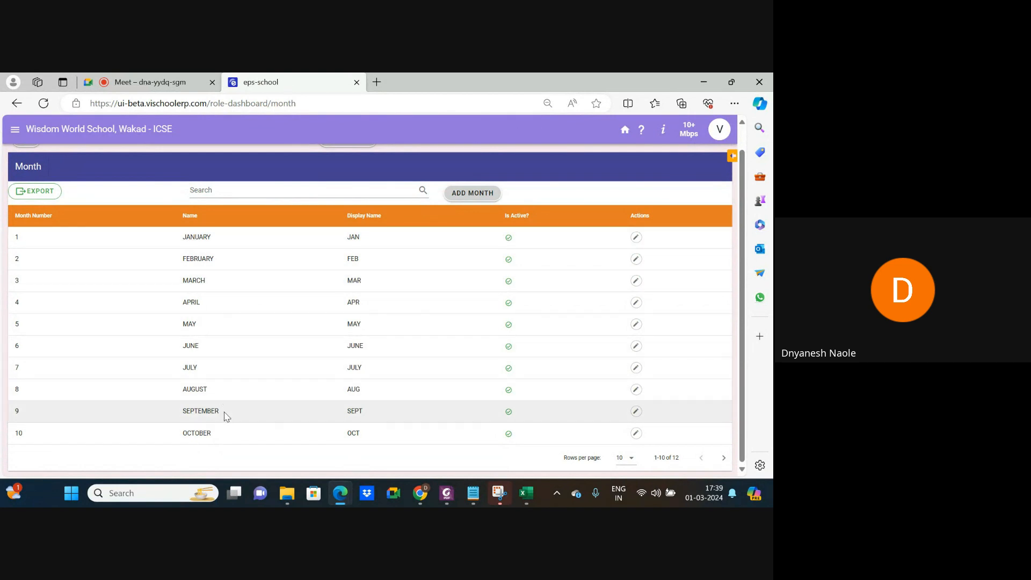
{"action": "scroll", "coordinate": [226, 416], "scroll_direction": "up", "scroll_amount": 1}
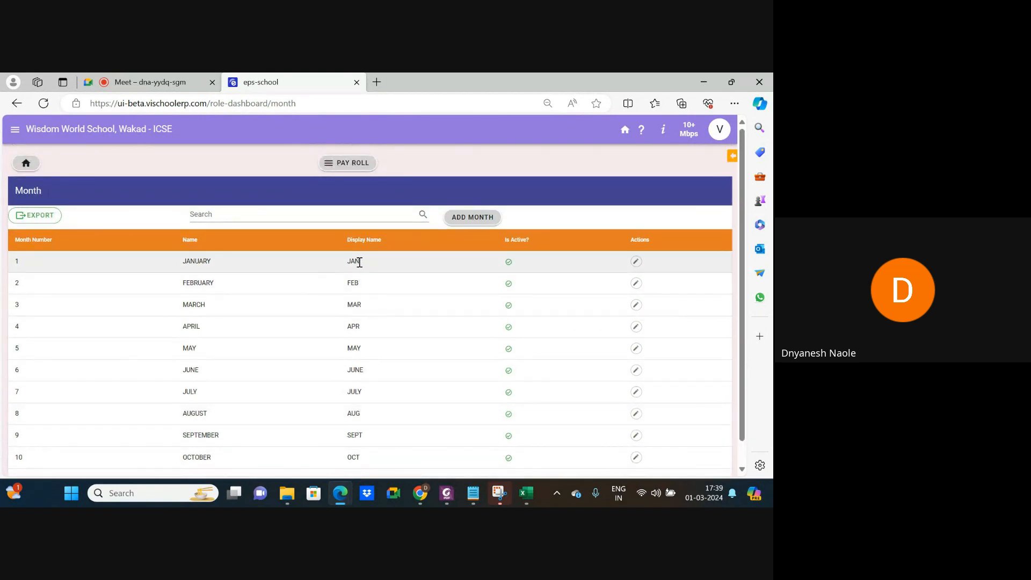
{"action": "left_click", "coordinate": [17, 103]}
{"action": "scroll", "coordinate": [192, 299], "scroll_direction": "down", "scroll_amount": 1}
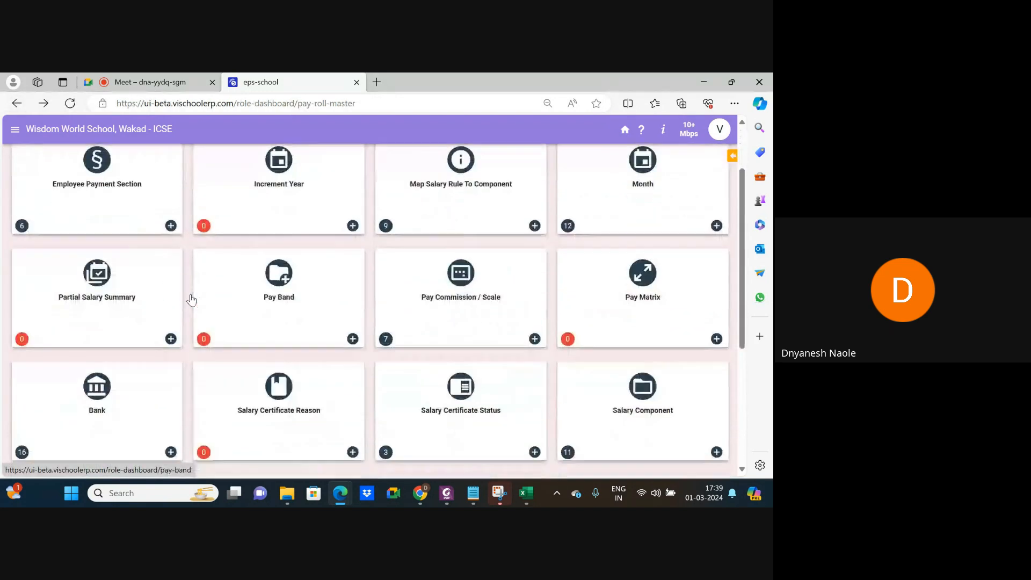
{"action": "left_click", "coordinate": [111, 308]}
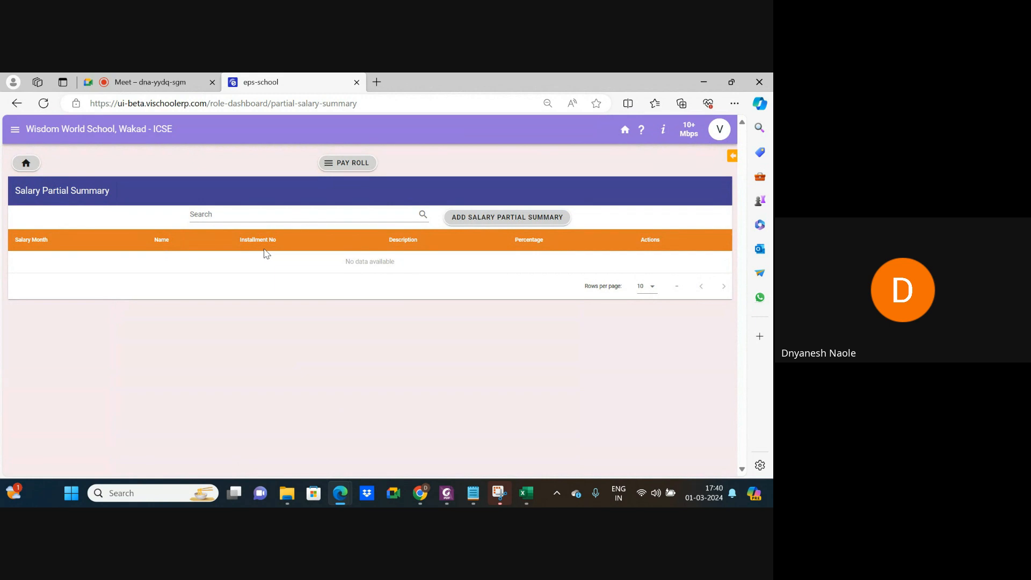
{"action": "left_click", "coordinate": [477, 219]}
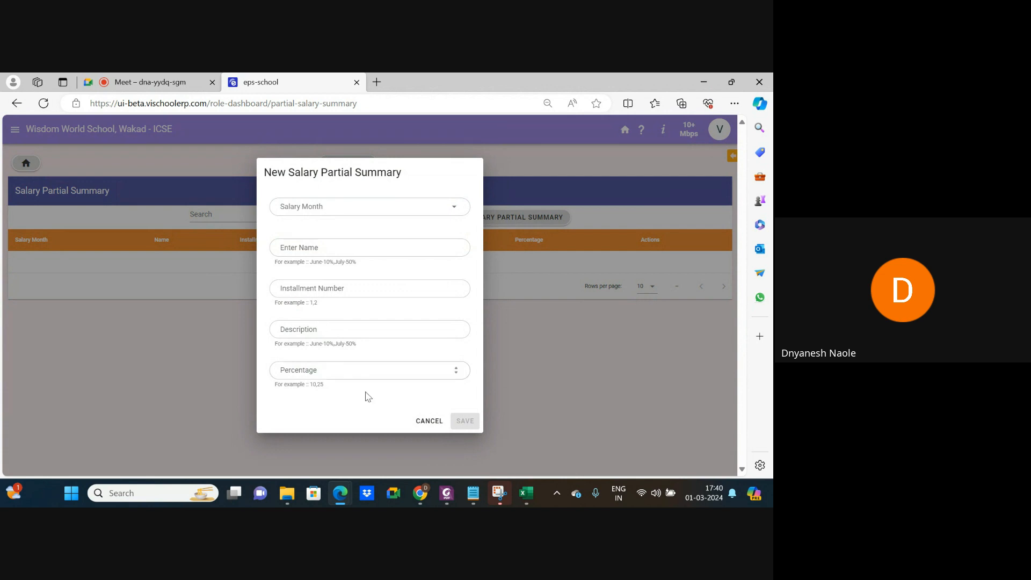
{"action": "left_click", "coordinate": [428, 421]}
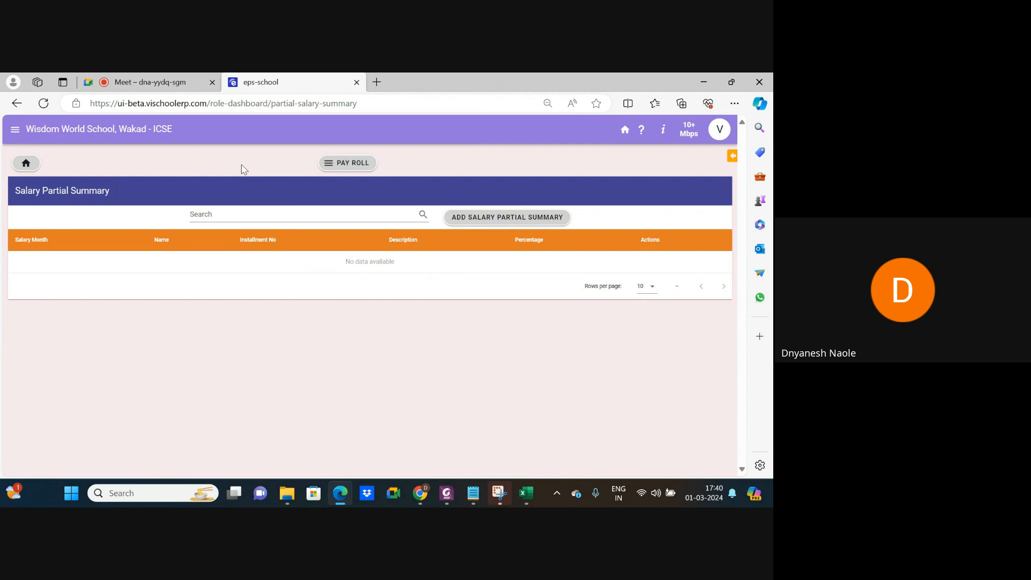
{"action": "left_click", "coordinate": [17, 103]}
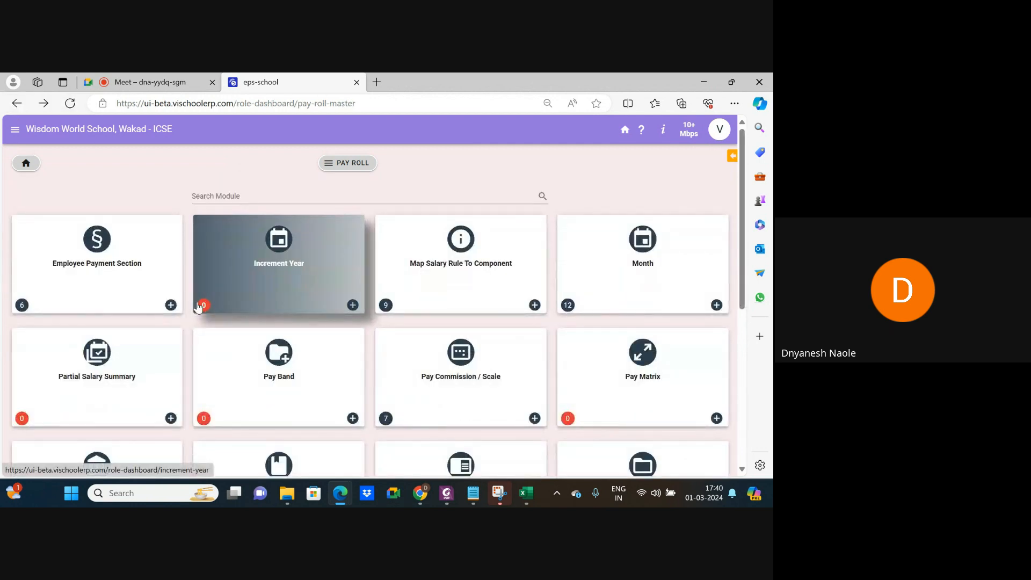
{"action": "scroll", "coordinate": [267, 395], "scroll_direction": "down", "scroll_amount": 1}
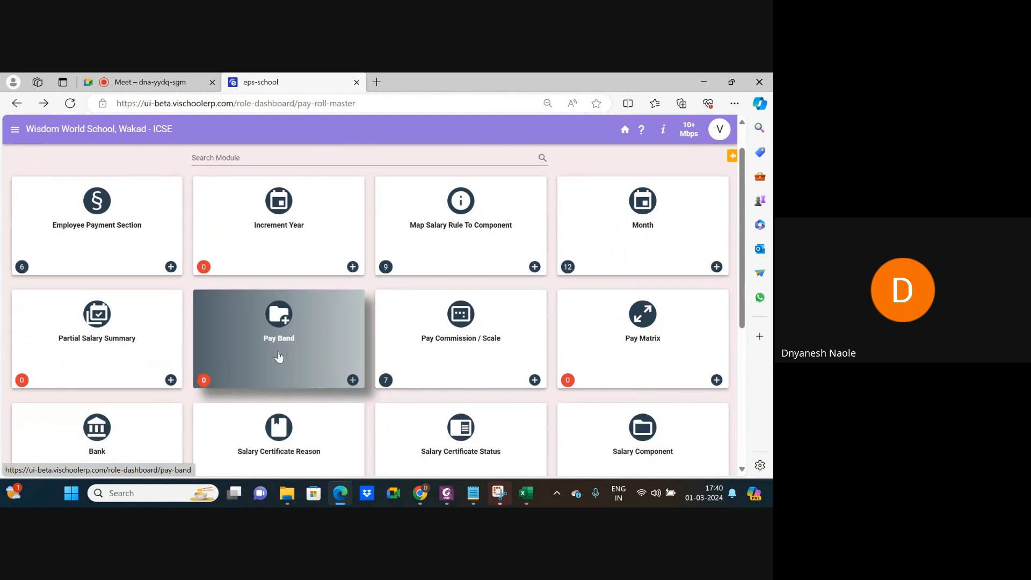
{"action": "scroll", "coordinate": [473, 338], "scroll_direction": "down", "scroll_amount": 1}
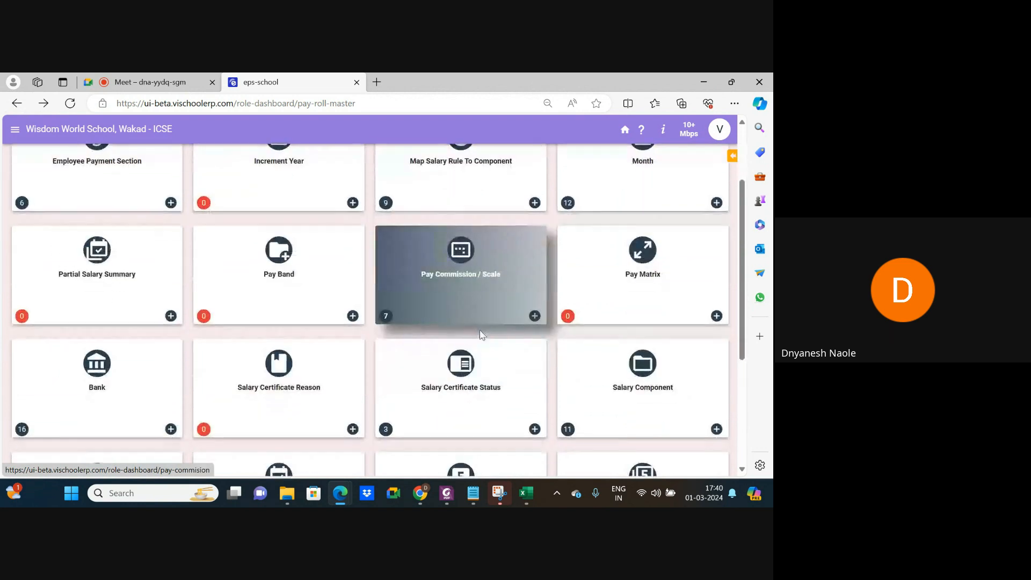
{"action": "left_click", "coordinate": [459, 270]}
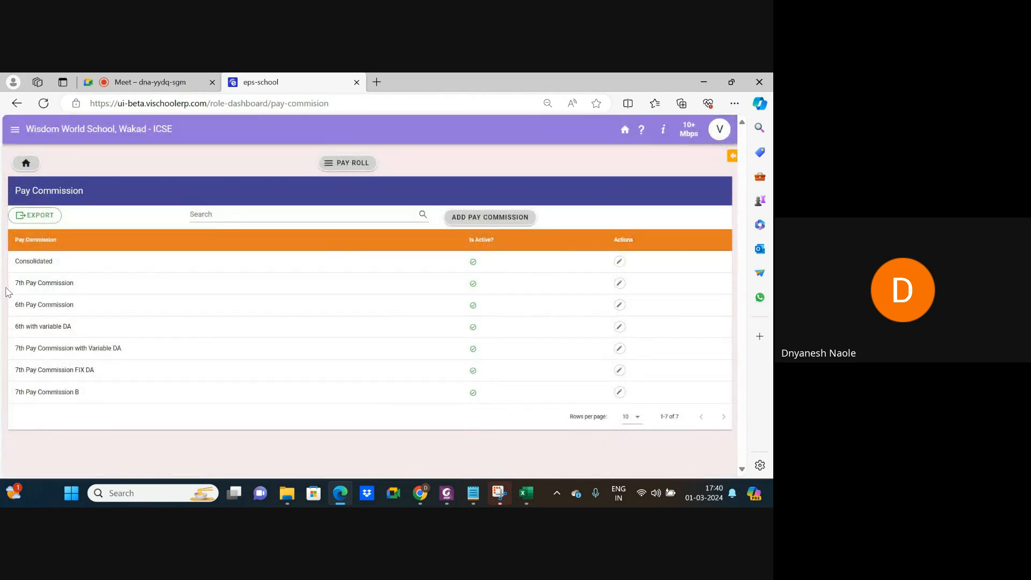
{"action": "key", "text": "ctrl+plus"}
{"action": "key", "text": "ctrl+plus"}
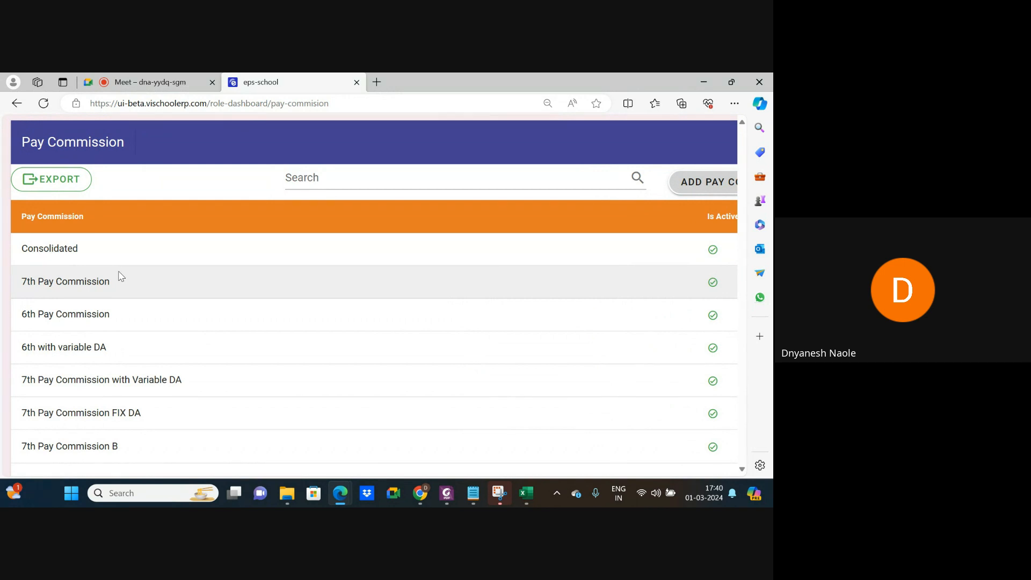
{"action": "scroll", "coordinate": [120, 276], "scroll_direction": "down", "scroll_amount": 1}
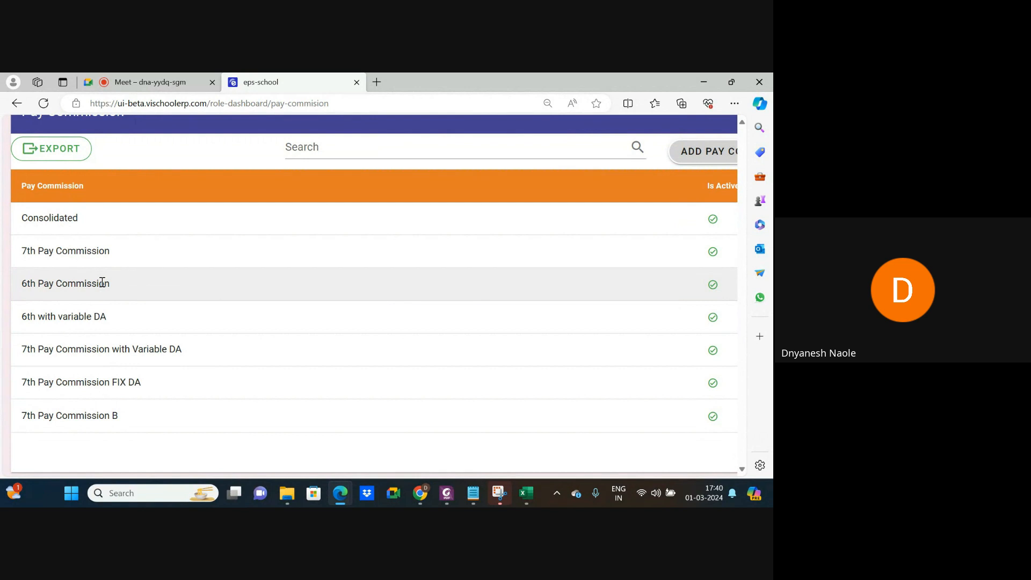
{"action": "scroll", "coordinate": [102, 282], "scroll_direction": "down", "scroll_amount": 4}
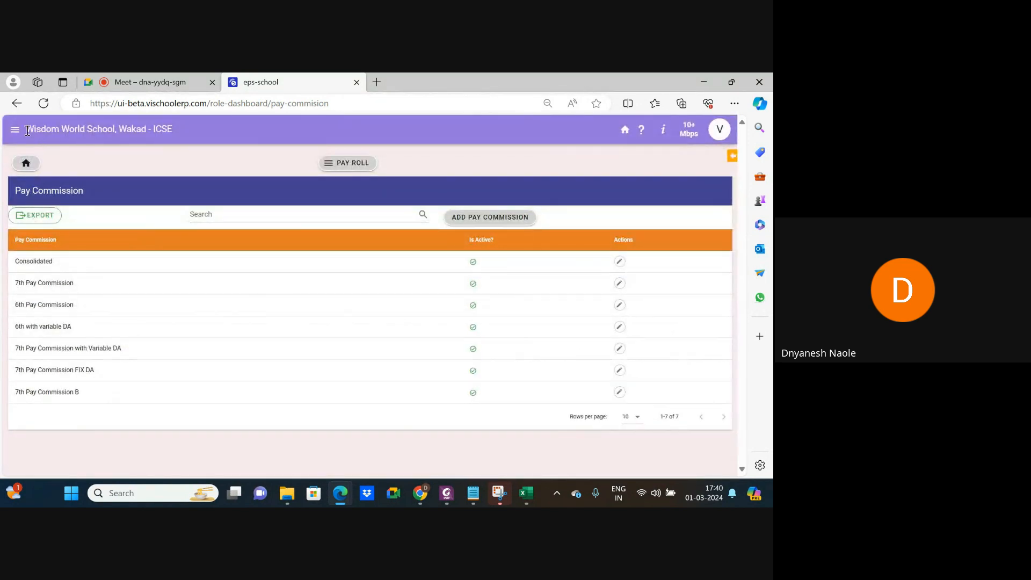
{"action": "left_click", "coordinate": [488, 214]}
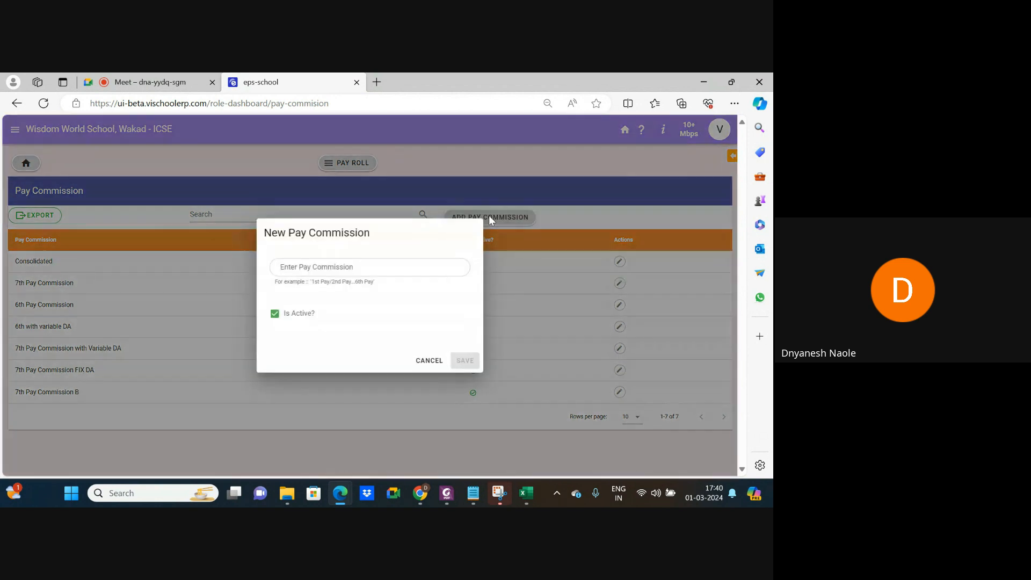
{"action": "left_click", "coordinate": [330, 267]}
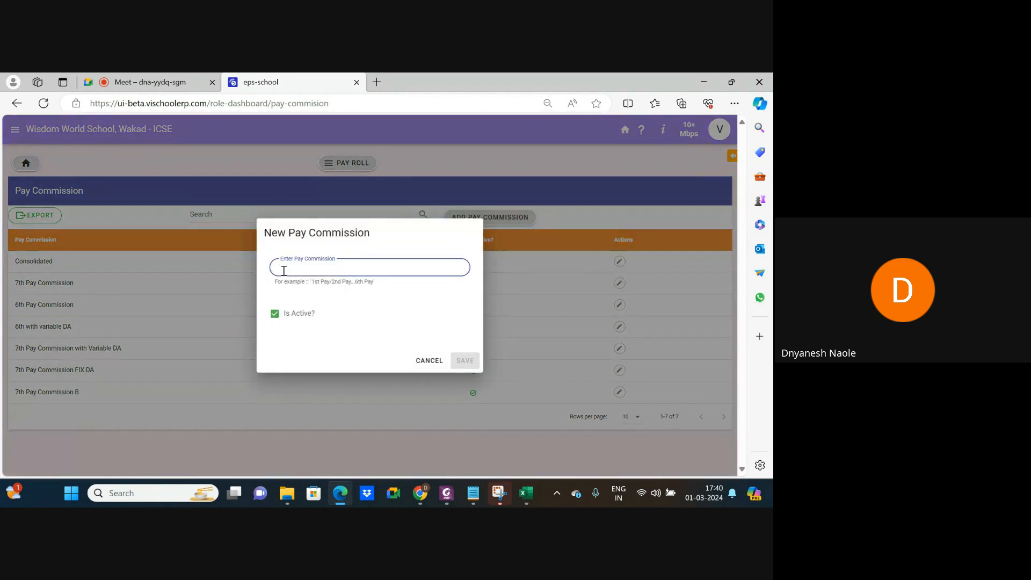
{"action": "left_click", "coordinate": [427, 364]}
Return to the payroll modules and open the Bank Organization list.
{"action": "left_click", "coordinate": [17, 103]}
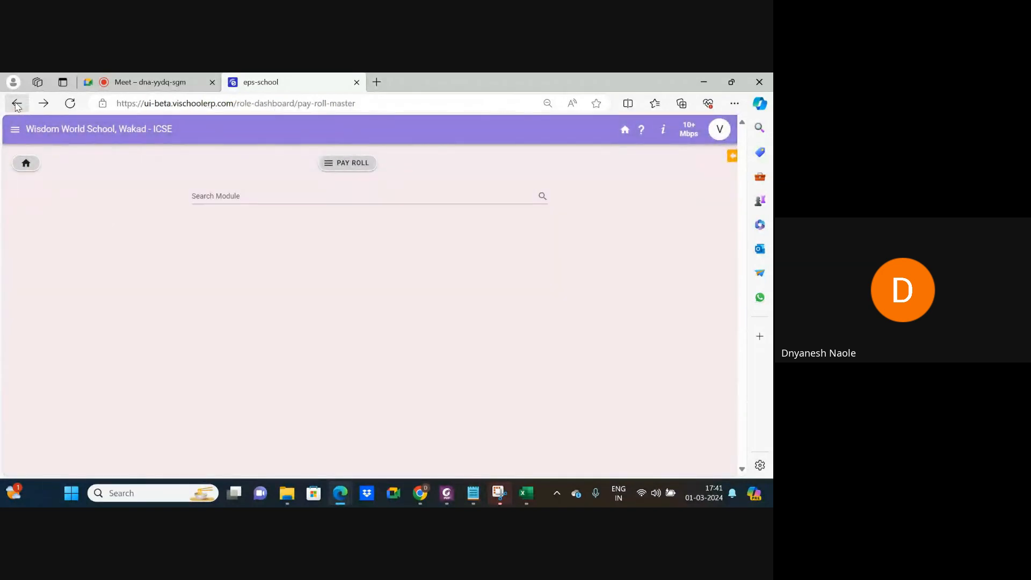
{"action": "scroll", "coordinate": [413, 400], "scroll_direction": "down", "scroll_amount": 2}
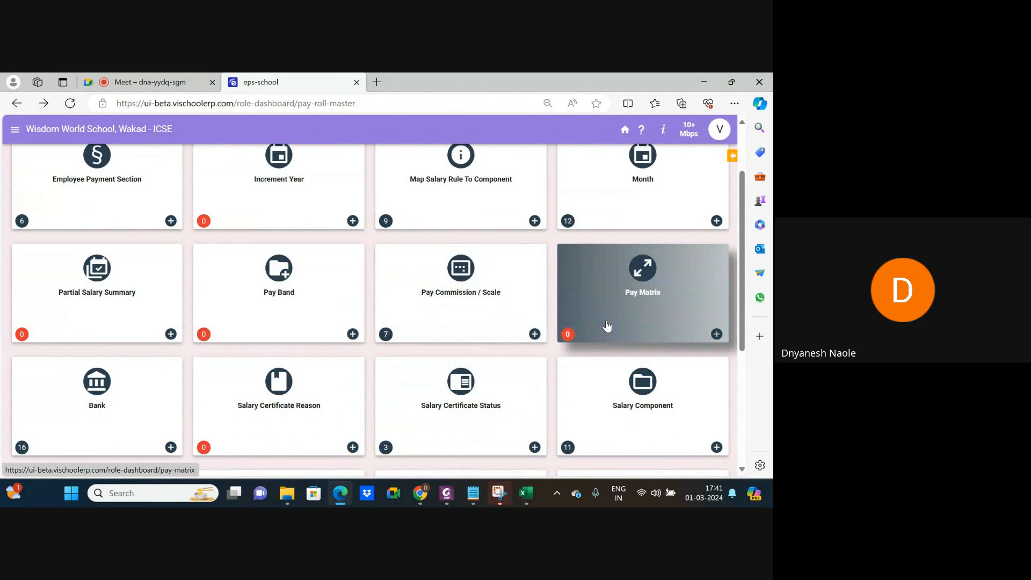
{"action": "scroll", "coordinate": [278, 300], "scroll_direction": "down", "scroll_amount": 2}
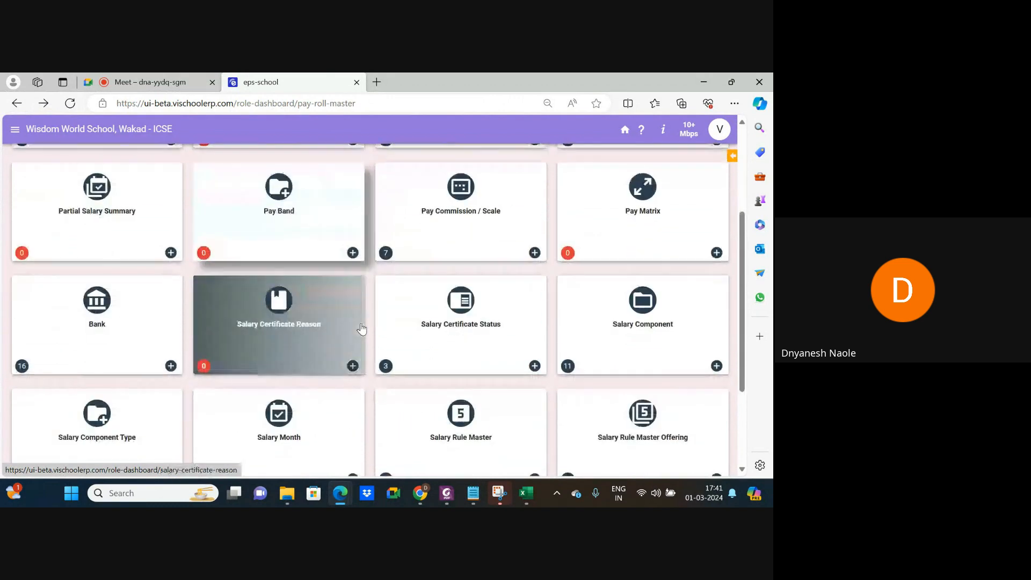
{"action": "left_click", "coordinate": [122, 320]}
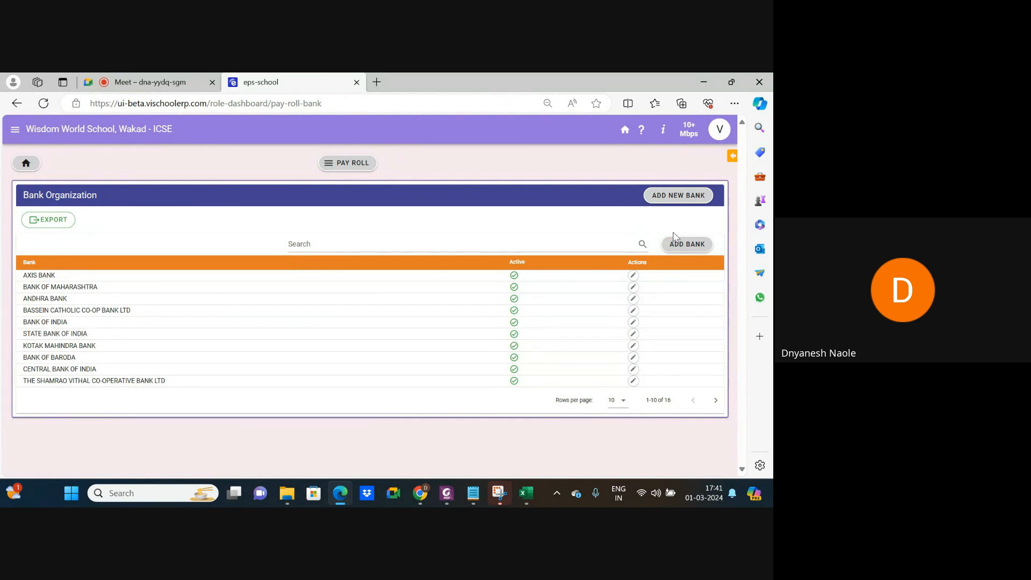
Try the ADD BANK and ADD NEW BANK forms, cancelling both without saving.
{"action": "left_click", "coordinate": [683, 245]}
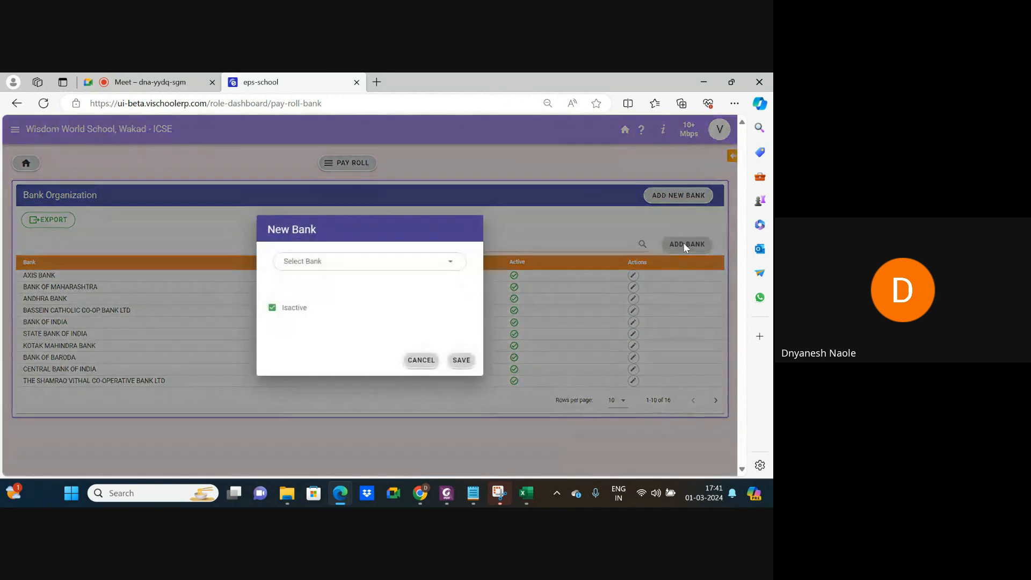
{"action": "left_click", "coordinate": [334, 261]}
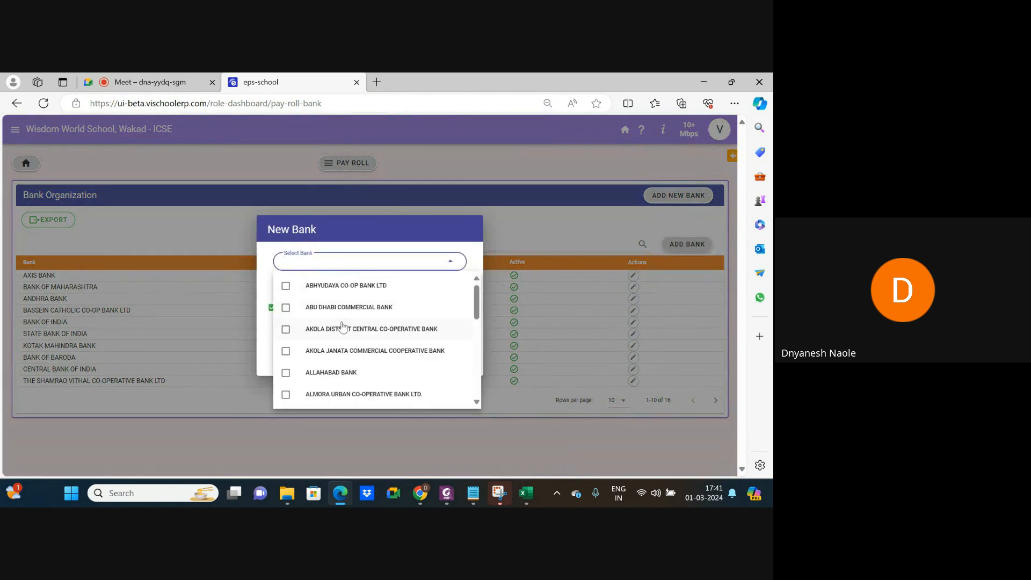
{"action": "scroll", "coordinate": [342, 325], "scroll_direction": "down", "scroll_amount": 10}
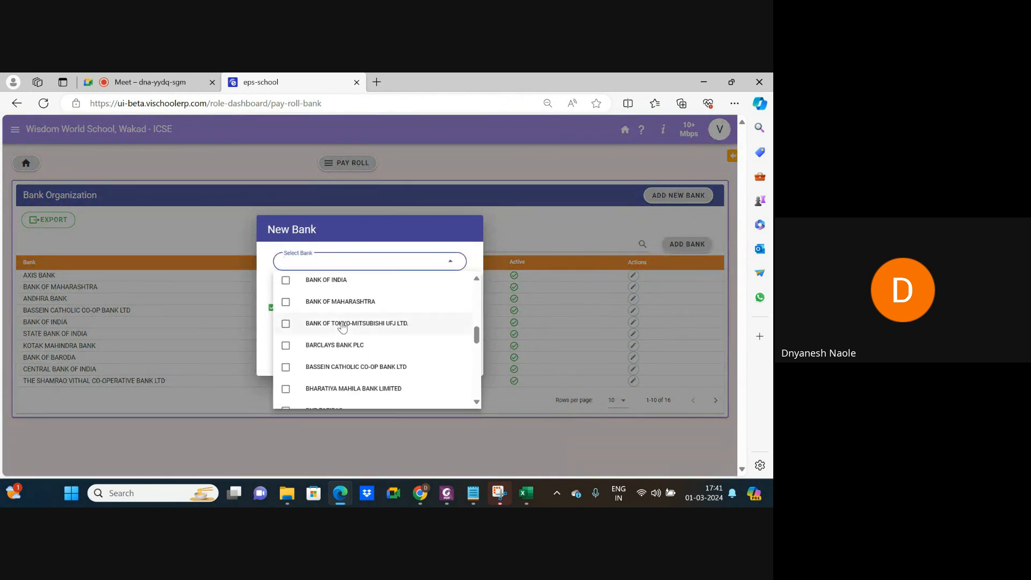
{"action": "scroll", "coordinate": [342, 326], "scroll_direction": "down", "scroll_amount": 3}
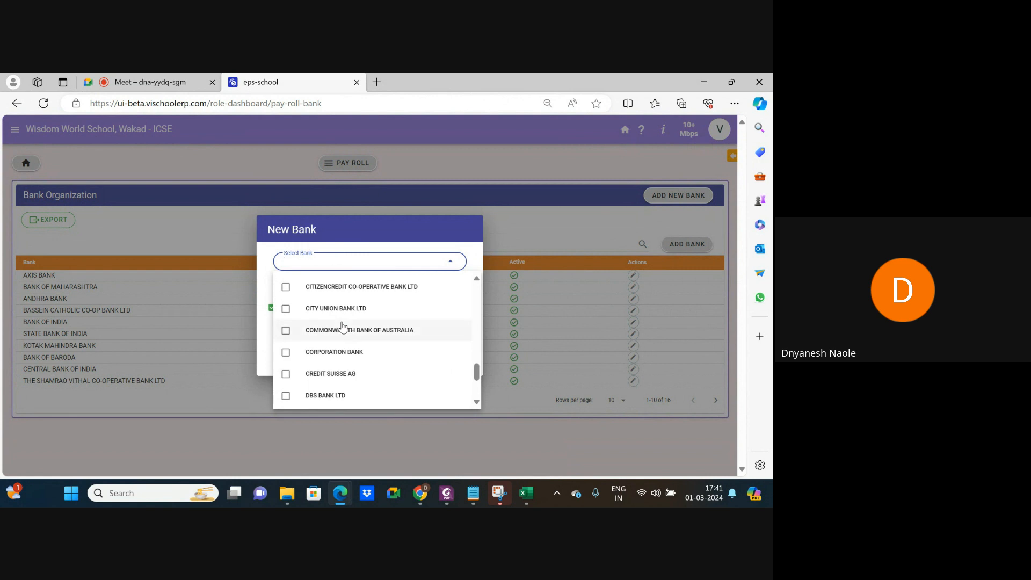
{"action": "left_click", "coordinate": [264, 341]}
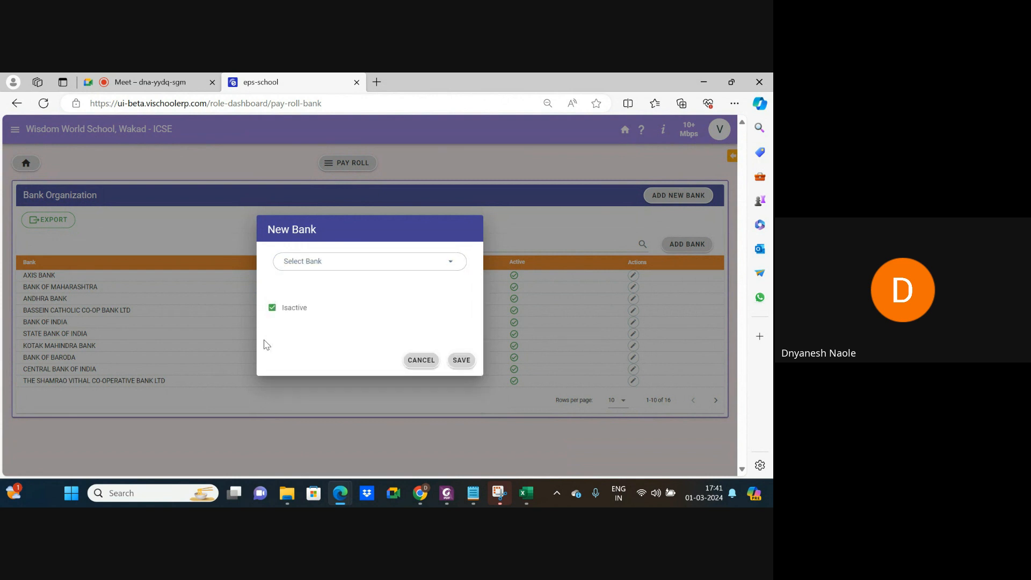
{"action": "left_click", "coordinate": [417, 359]}
{"action": "left_click", "coordinate": [678, 197]}
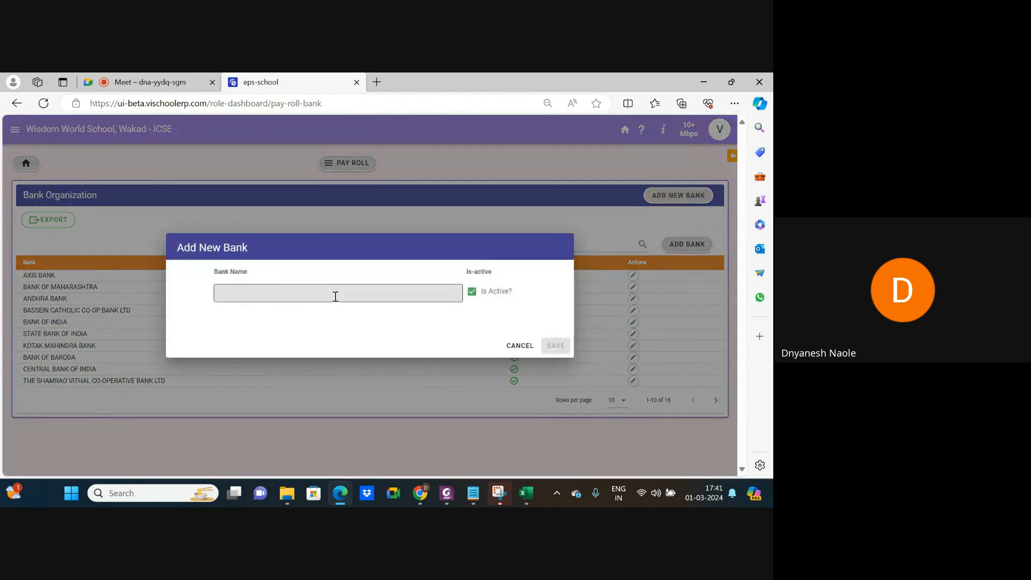
{"action": "left_click", "coordinate": [335, 296]}
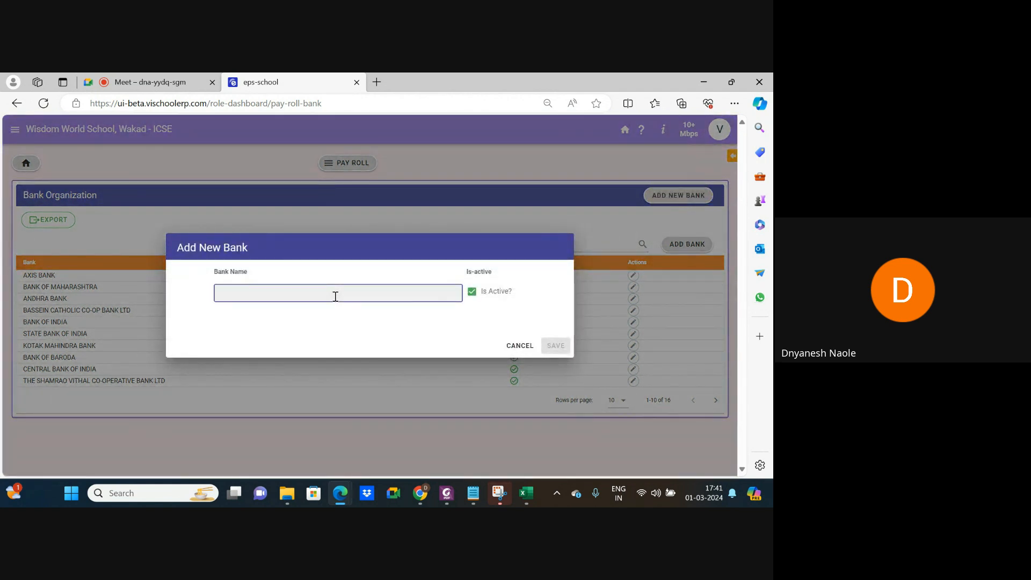
{"action": "left_click", "coordinate": [519, 346]}
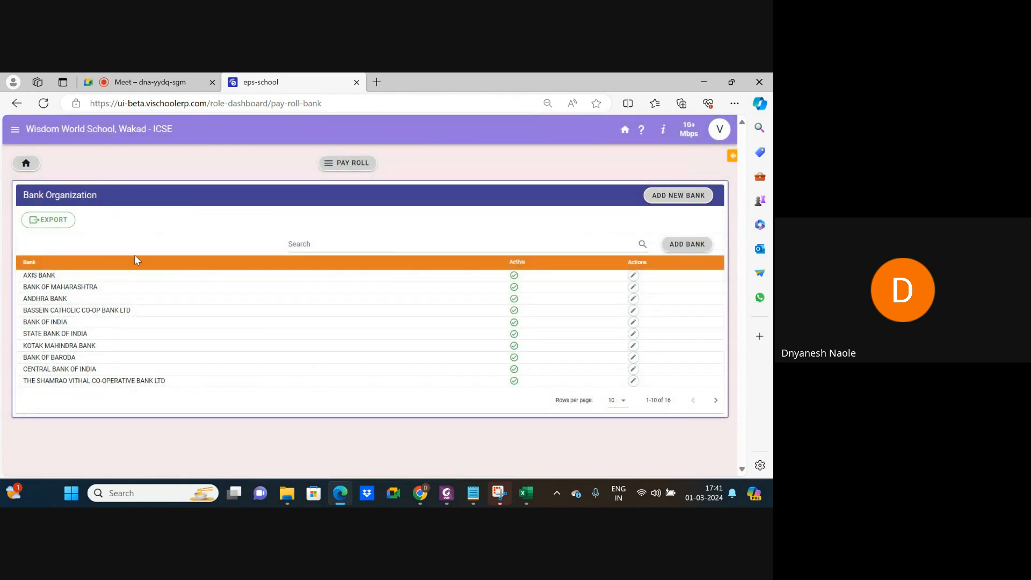
Open the Salary Certificate Reason page and start a blank new reason form.
{"action": "left_click", "coordinate": [17, 103]}
{"action": "scroll", "coordinate": [97, 345], "scroll_direction": "down", "scroll_amount": 3}
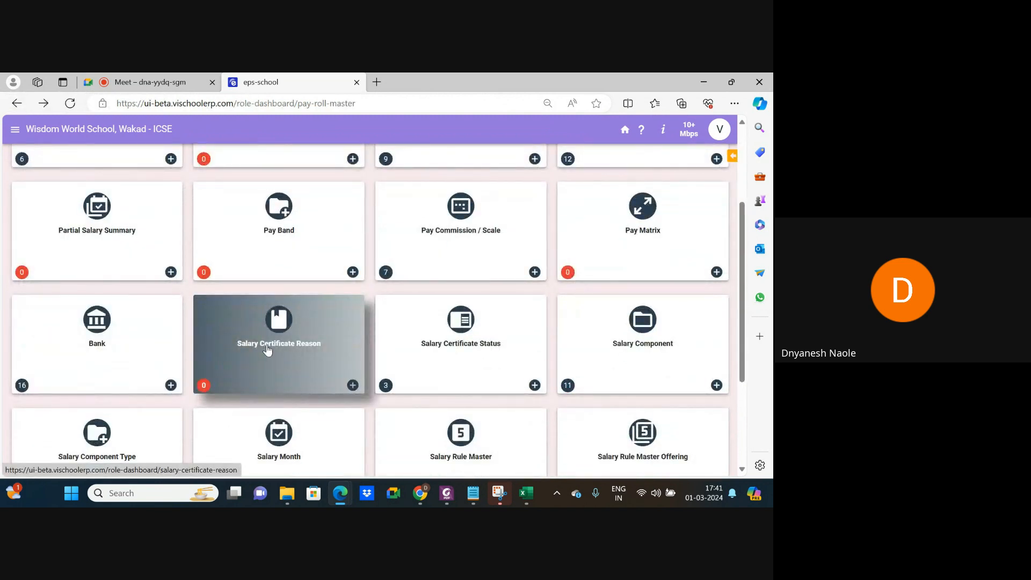
{"action": "left_click", "coordinate": [297, 347]}
{"action": "left_click", "coordinate": [498, 216]}
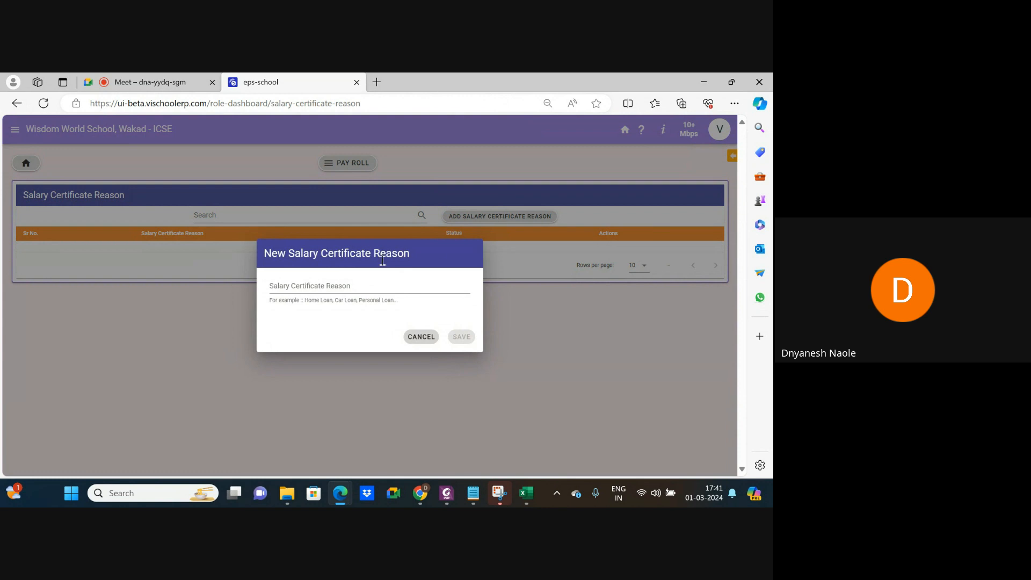
Save a new salary certificate reason named 'Home Loan'.
{"action": "left_click", "coordinate": [344, 289]}
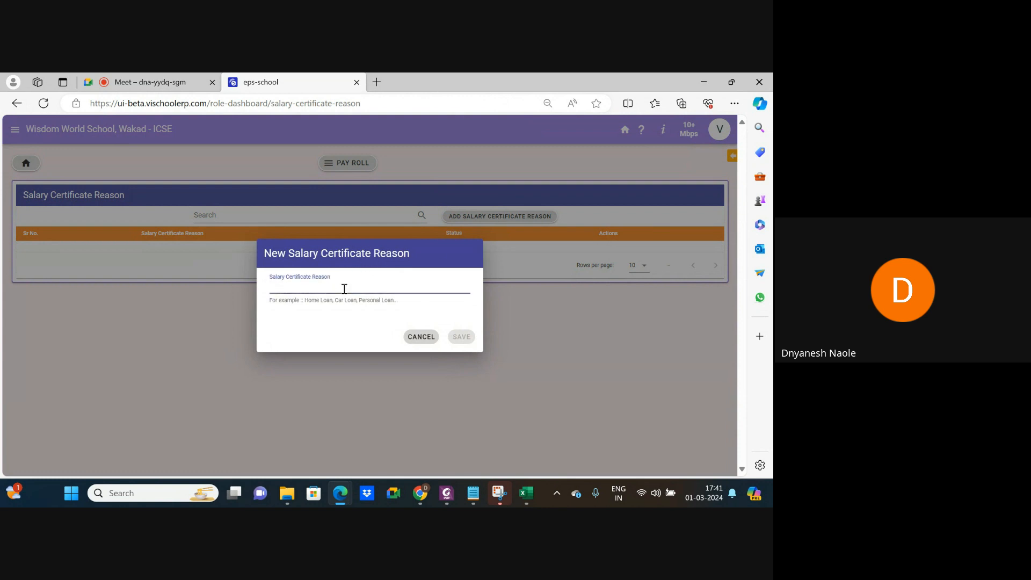
{"action": "type", "text": "Loan"}
{"action": "type", "text": "Property"}
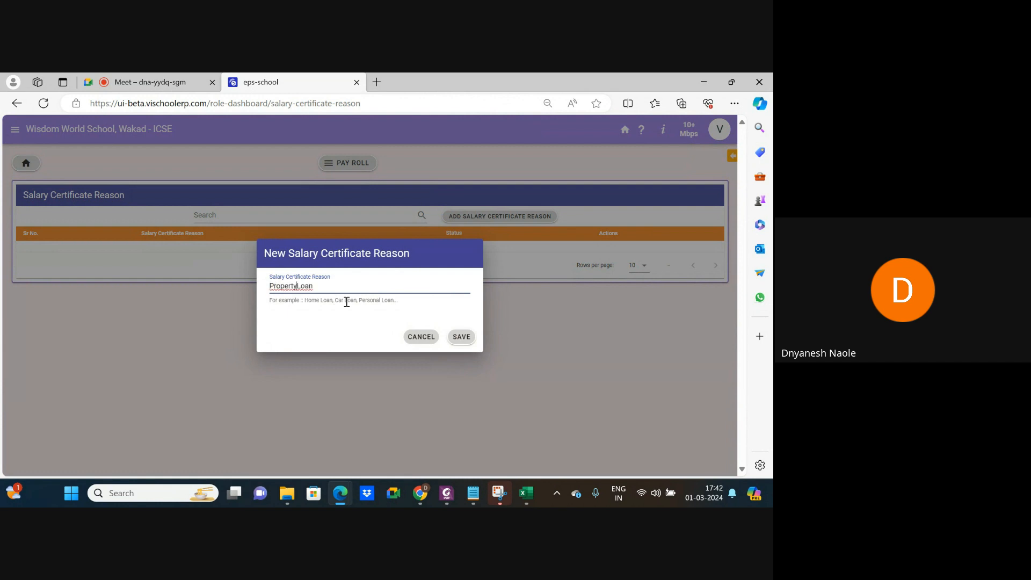
{"action": "key", "text": "BackSpace"}
{"action": "key", "text": "BackSpace"}
{"action": "key", "text": "BackSpace"}
{"action": "key", "text": "BackSpace"}
{"action": "key", "text": "BackSpace"}
{"action": "key", "text": "BackSpace"}
{"action": "key", "text": "BackSpace"}
{"action": "key", "text": "BackSpace"}
{"action": "type", "text": "Home"}
{"action": "left_click", "coordinate": [460, 336]}
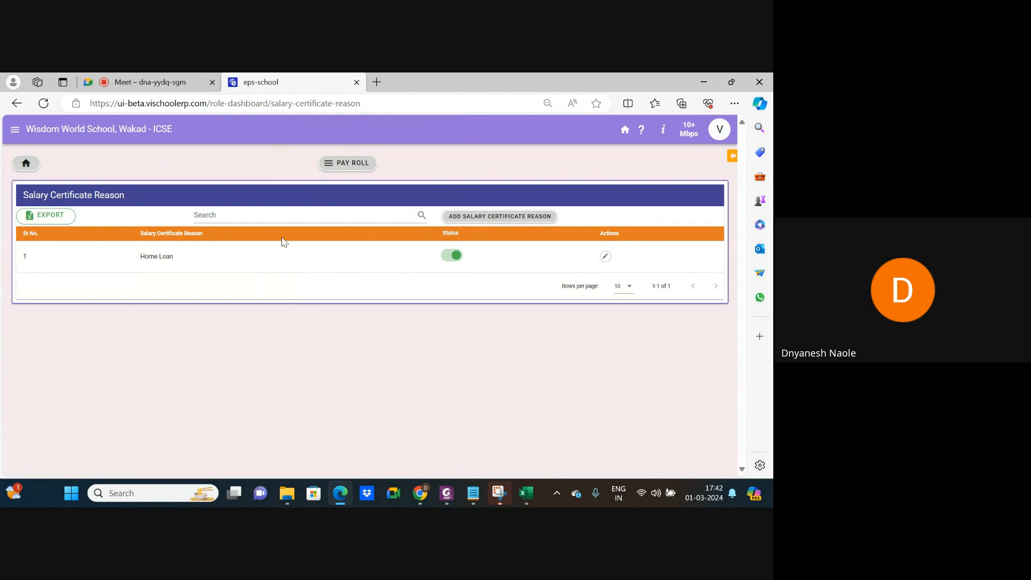
Return to the payroll grid and view the Salary Certificate Status list.
{"action": "left_click", "coordinate": [19, 104]}
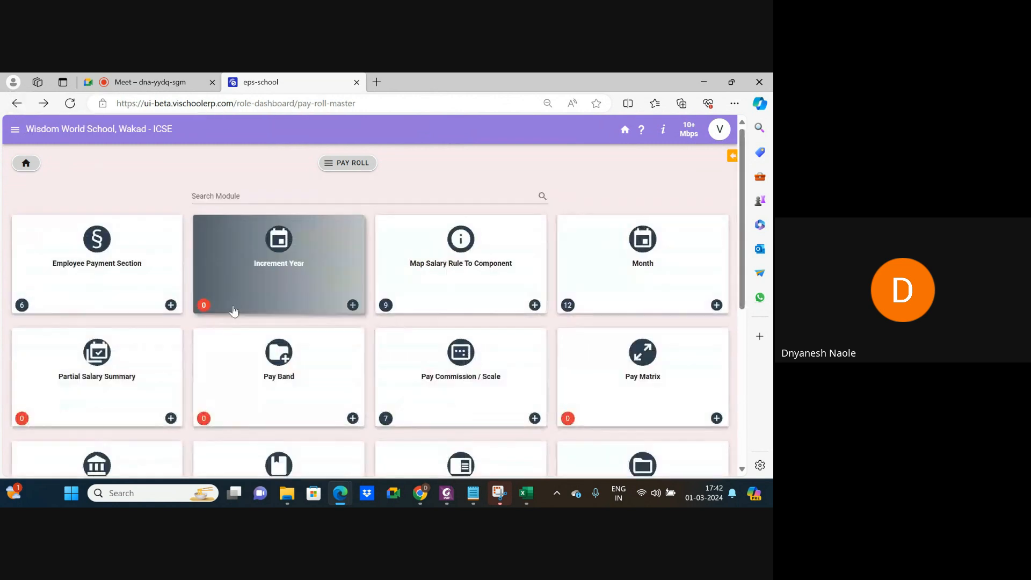
{"action": "scroll", "coordinate": [230, 306], "scroll_direction": "down", "scroll_amount": 2}
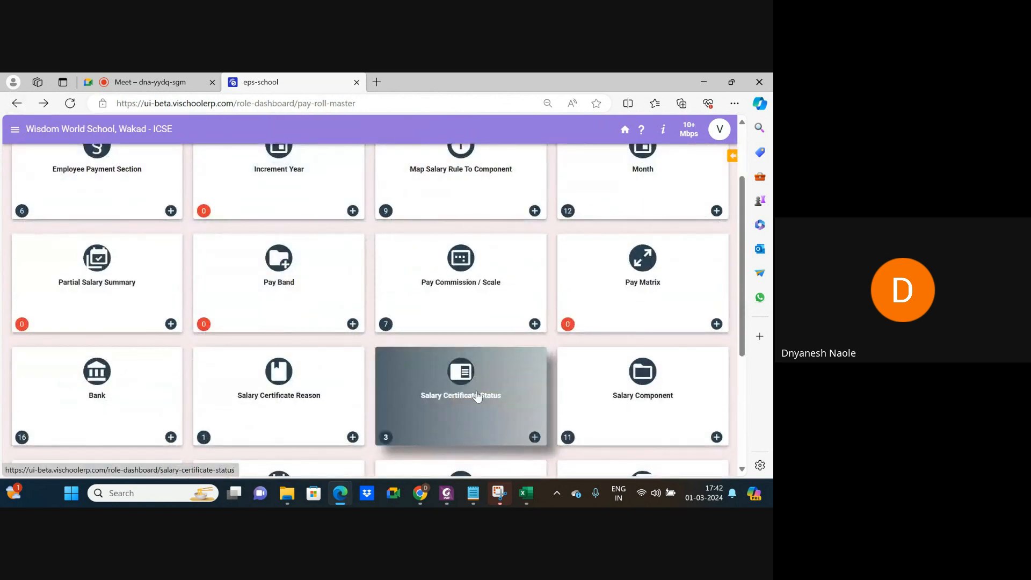
{"action": "scroll", "coordinate": [476, 395], "scroll_direction": "down", "scroll_amount": 1}
{"action": "left_click", "coordinate": [457, 352]}
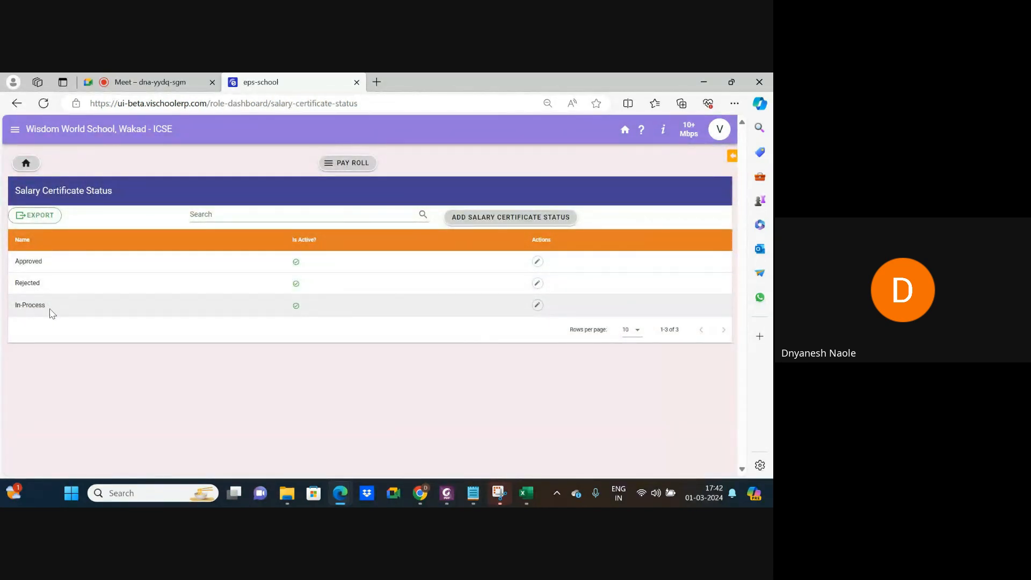
Go back and scroll the payroll grid down to the Salary Rule Master modules.
{"action": "left_click", "coordinate": [16, 104]}
{"action": "scroll", "coordinate": [379, 322], "scroll_direction": "down", "scroll_amount": 2}
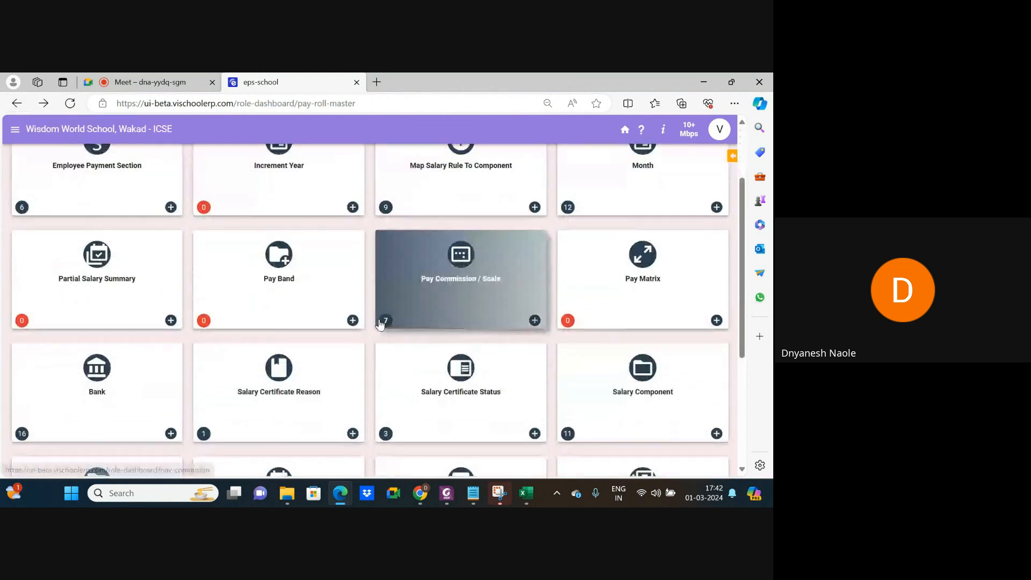
{"action": "scroll", "coordinate": [494, 352], "scroll_direction": "down", "scroll_amount": 1}
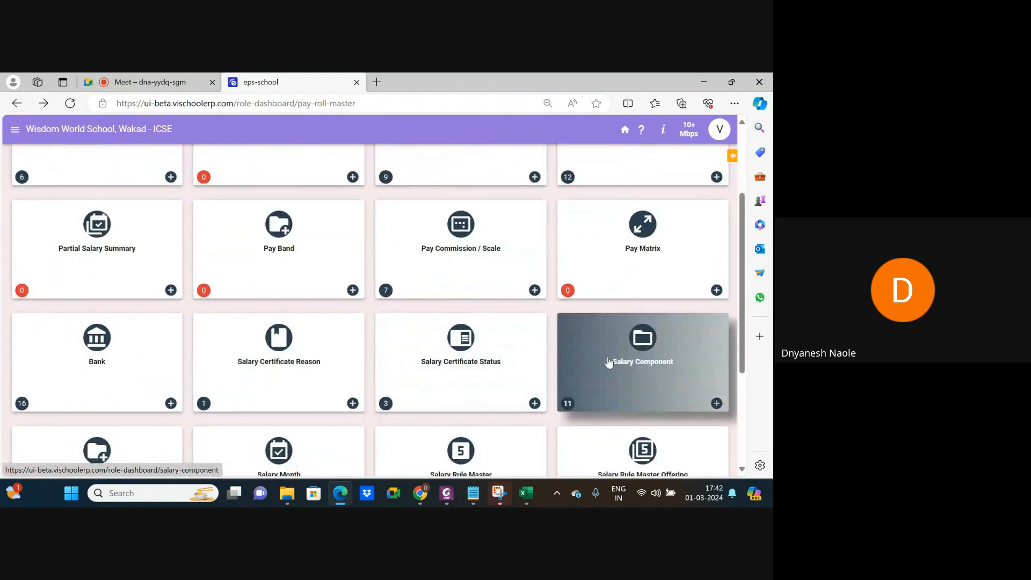
{"action": "scroll", "coordinate": [609, 363], "scroll_direction": "down", "scroll_amount": 2}
{"action": "scroll", "coordinate": [608, 362], "scroll_direction": "down", "scroll_amount": 1}
{"action": "scroll", "coordinate": [537, 354], "scroll_direction": "down", "scroll_amount": 1}
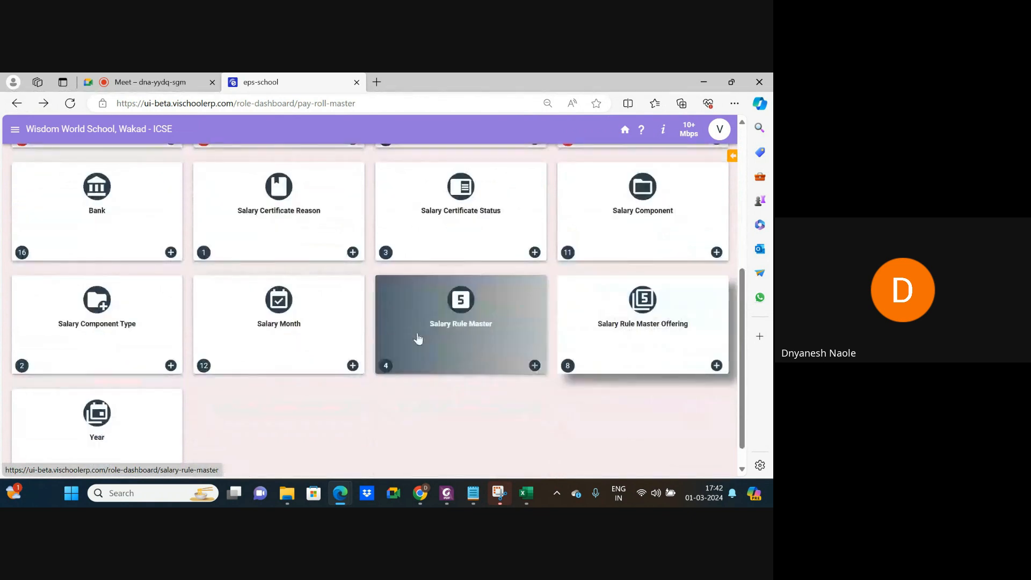
Open Salary Month and review the 12 months from March to December 2024.
{"action": "left_click", "coordinate": [328, 327]}
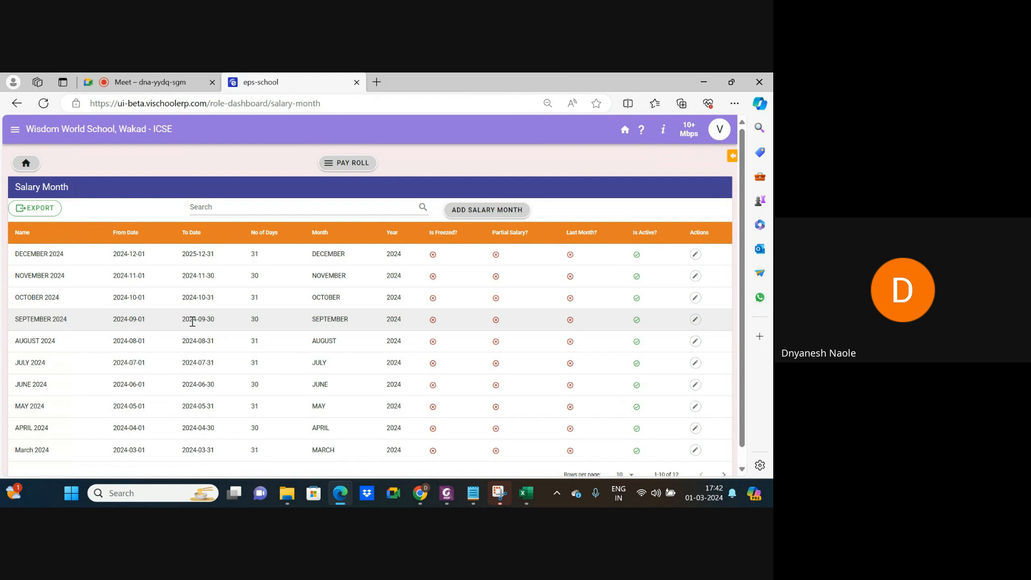
{"action": "scroll", "coordinate": [56, 317], "scroll_direction": "down", "scroll_amount": 1}
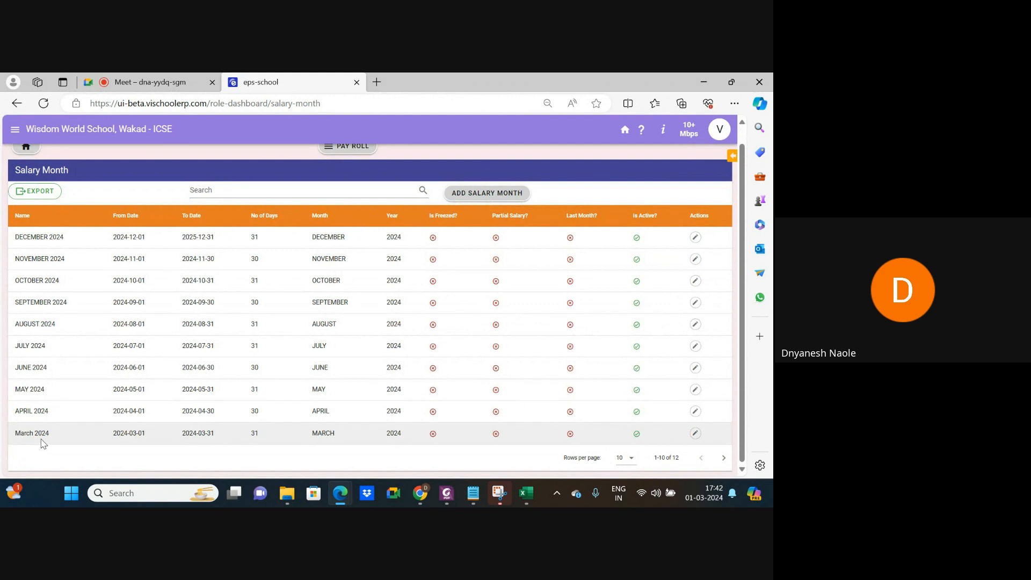
{"action": "scroll", "coordinate": [161, 387], "scroll_direction": "up", "scroll_amount": 1}
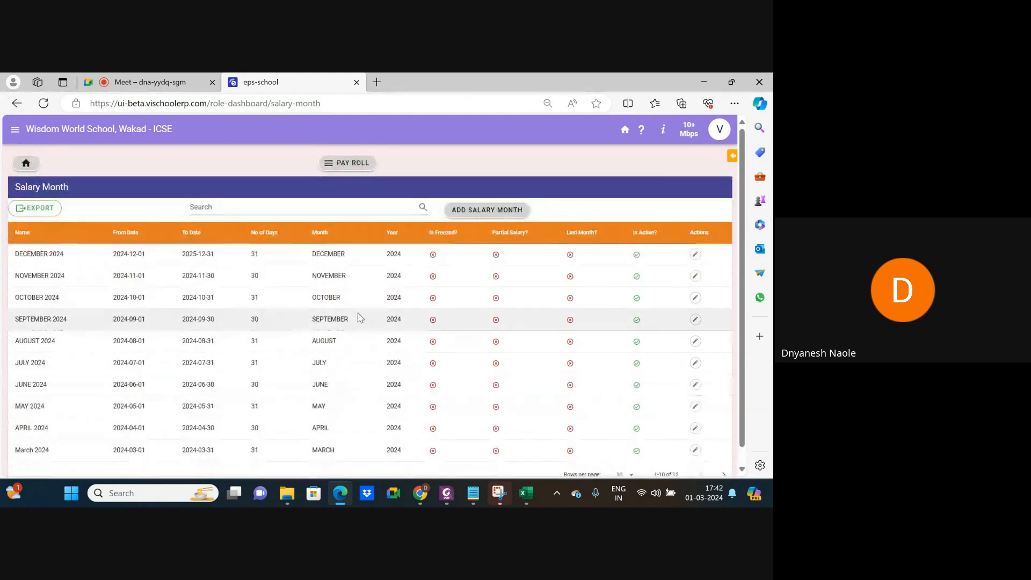
Start a salary month 'April 2024' dated 2024-03-01 to 2024-03-31 with 31 days.
{"action": "left_click", "coordinate": [491, 211]}
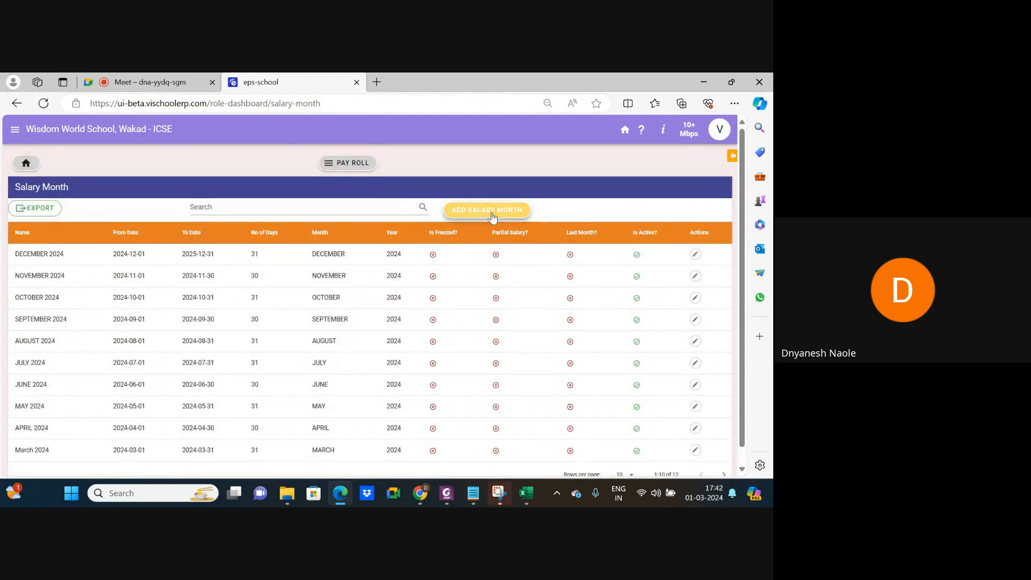
{"action": "left_click", "coordinate": [322, 185]}
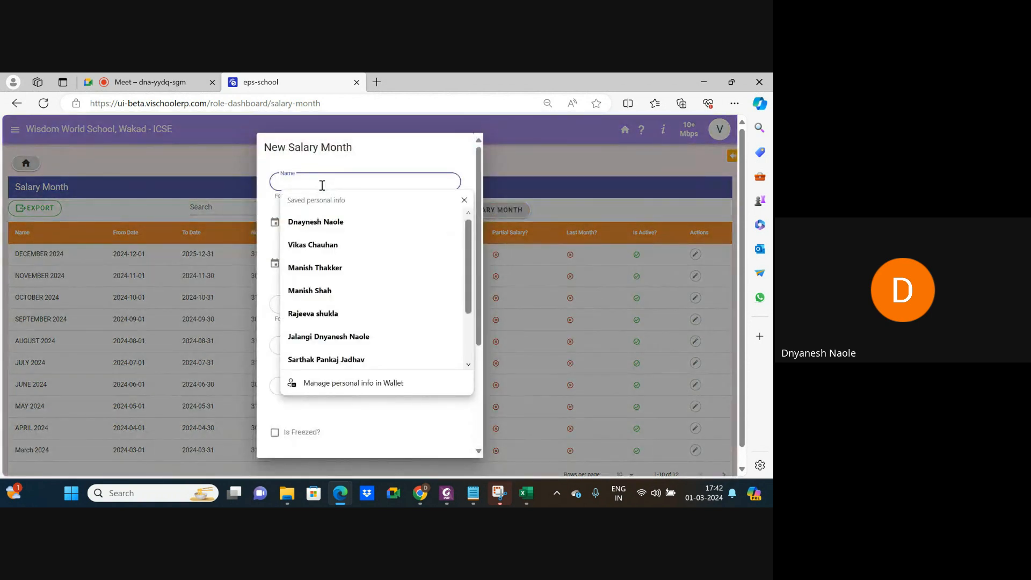
{"action": "type", "text": "April 2024"}
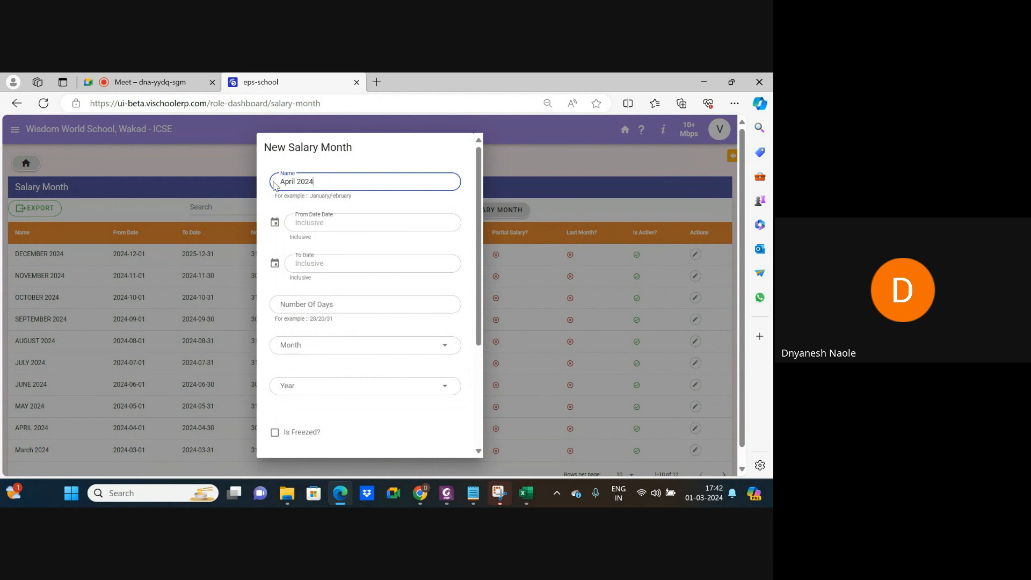
{"action": "left_click", "coordinate": [338, 221]}
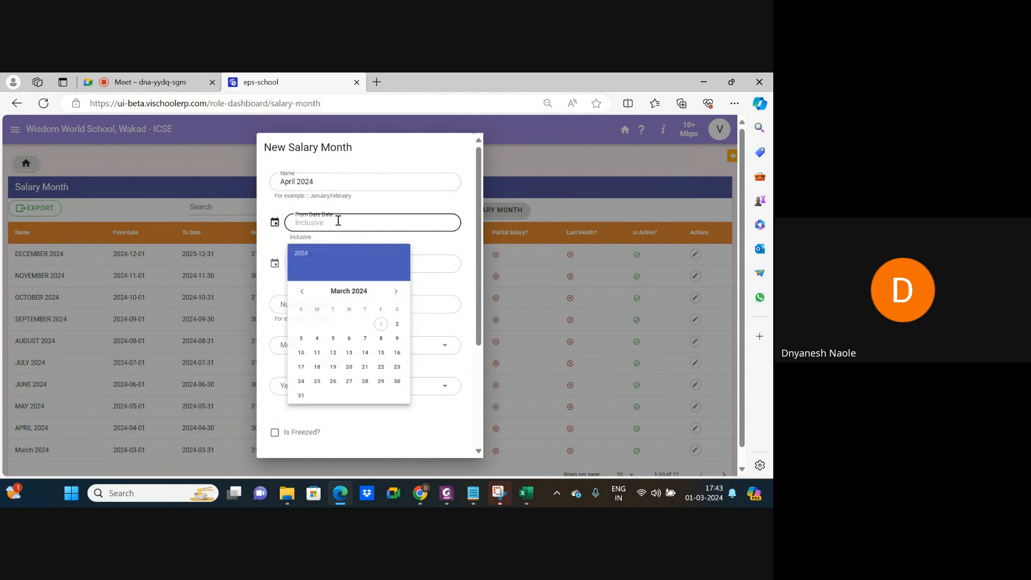
{"action": "left_click", "coordinate": [381, 325]}
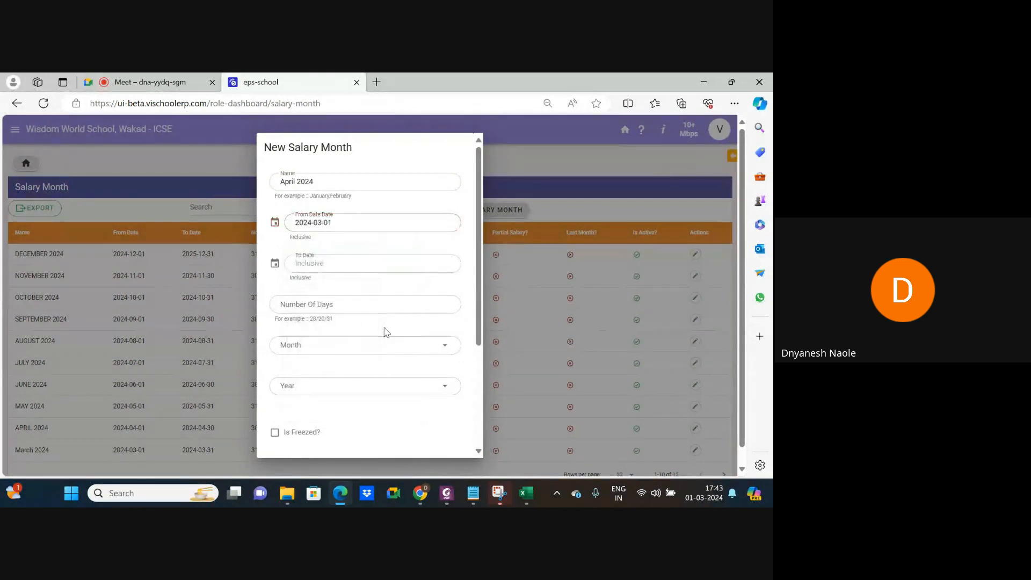
{"action": "left_click", "coordinate": [326, 265]}
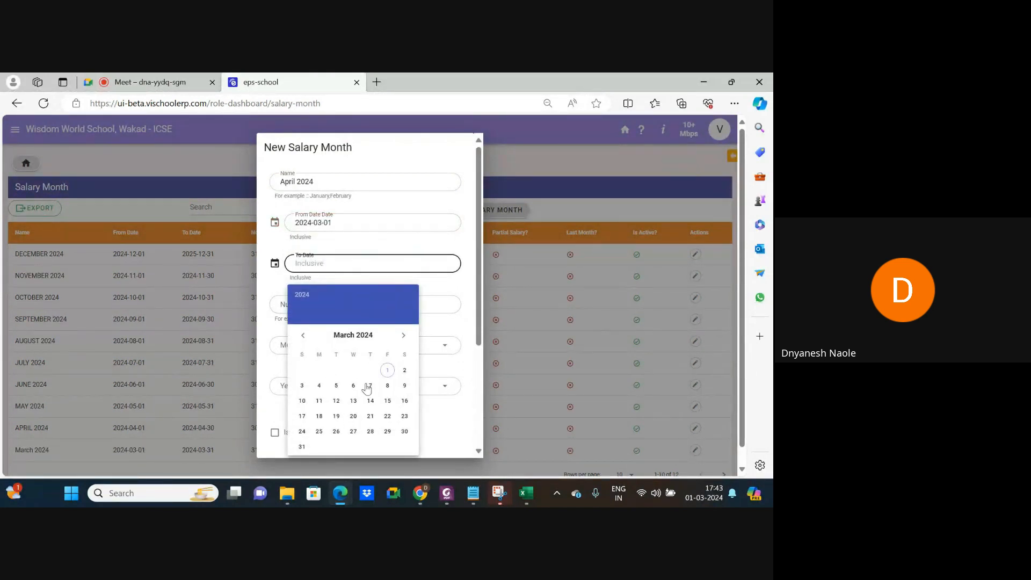
{"action": "left_click", "coordinate": [301, 447]}
{"action": "left_click", "coordinate": [329, 305]}
{"action": "type", "text": "31"}
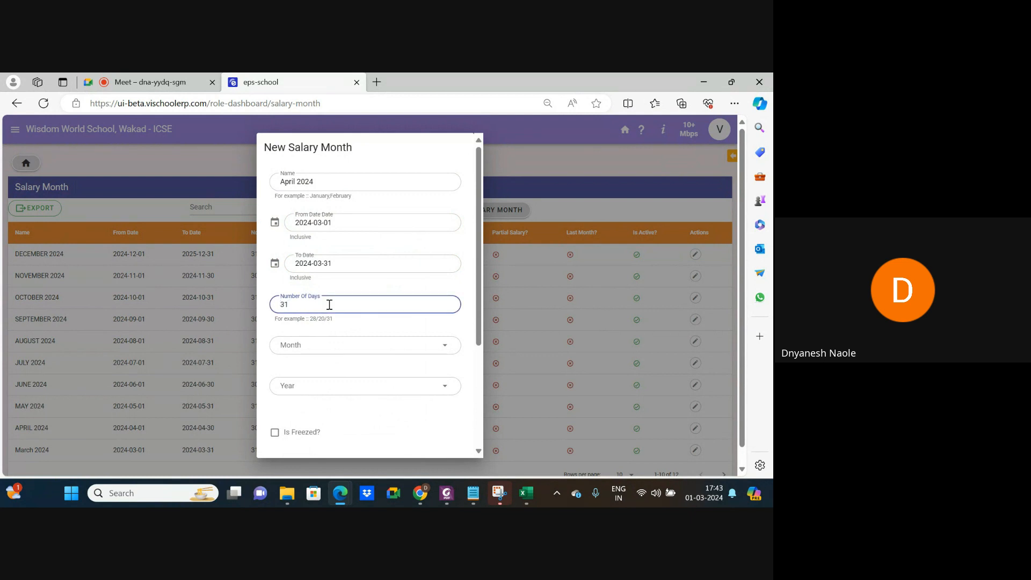
Set the salary month to MARCH and the year to 2024.
{"action": "left_click", "coordinate": [314, 346]}
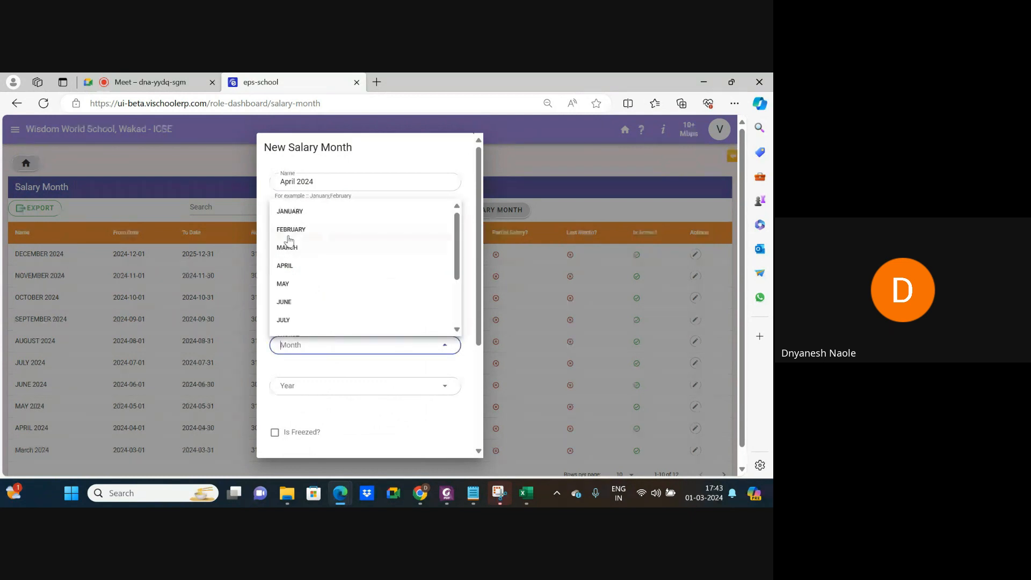
{"action": "left_click", "coordinate": [293, 250]}
{"action": "left_click", "coordinate": [322, 385]}
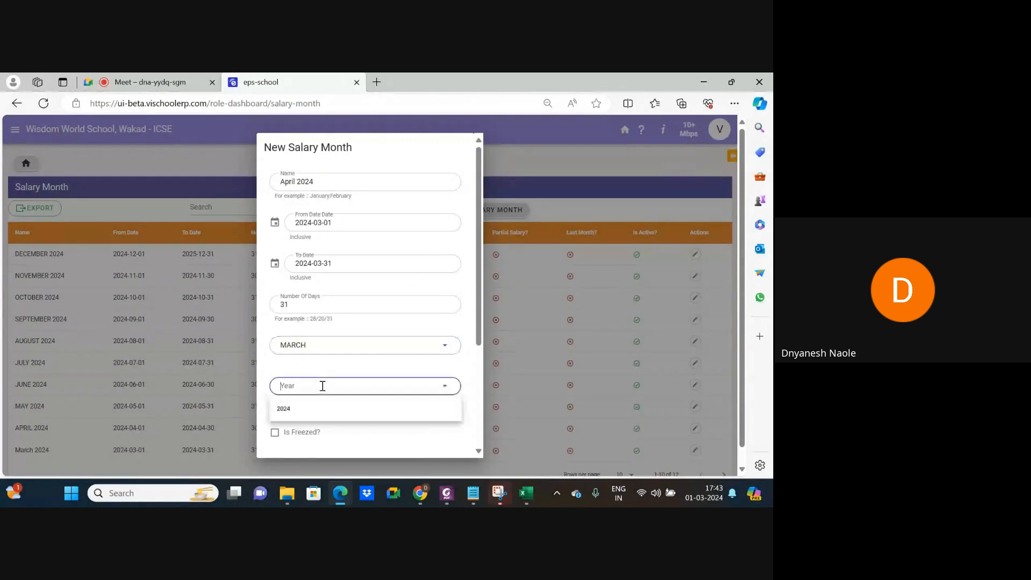
{"action": "left_click", "coordinate": [310, 409]}
{"action": "scroll", "coordinate": [354, 428], "scroll_direction": "down", "scroll_amount": 3}
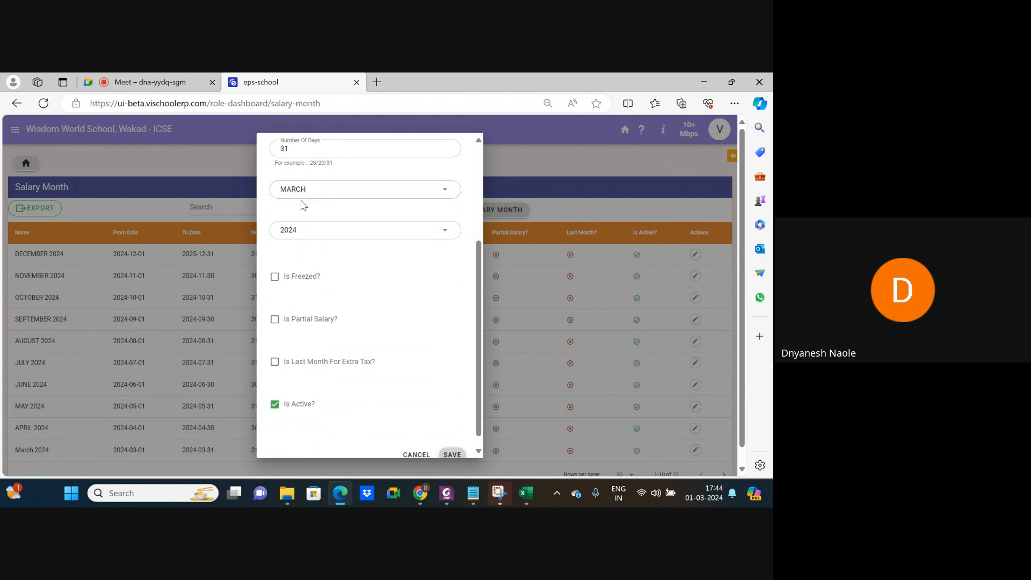
Mark April 2024 as the last month for extra tax and save it.
{"action": "left_click", "coordinate": [275, 367]}
{"action": "scroll", "coordinate": [410, 383], "scroll_direction": "down", "scroll_amount": 1}
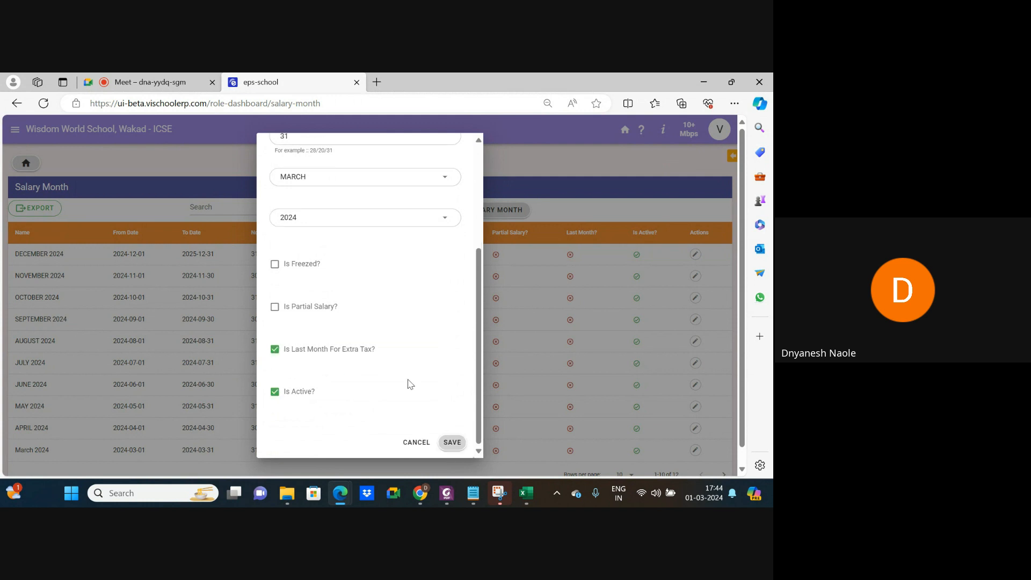
{"action": "left_click", "coordinate": [453, 443]}
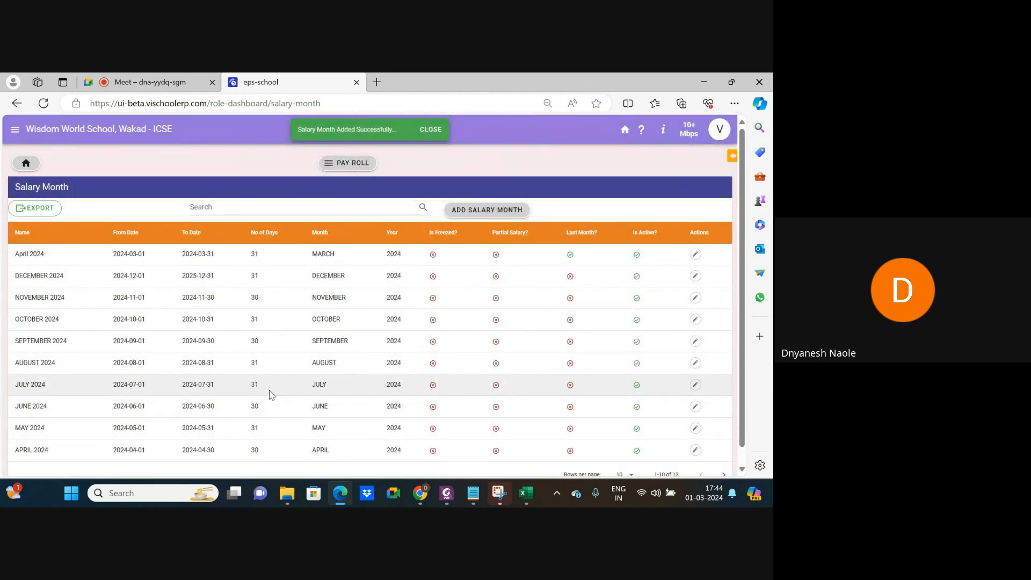
Return from Salary Month to the Pay Roll grid and scroll to the last module cards.
{"action": "scroll", "coordinate": [271, 394], "scroll_direction": "down", "scroll_amount": 1}
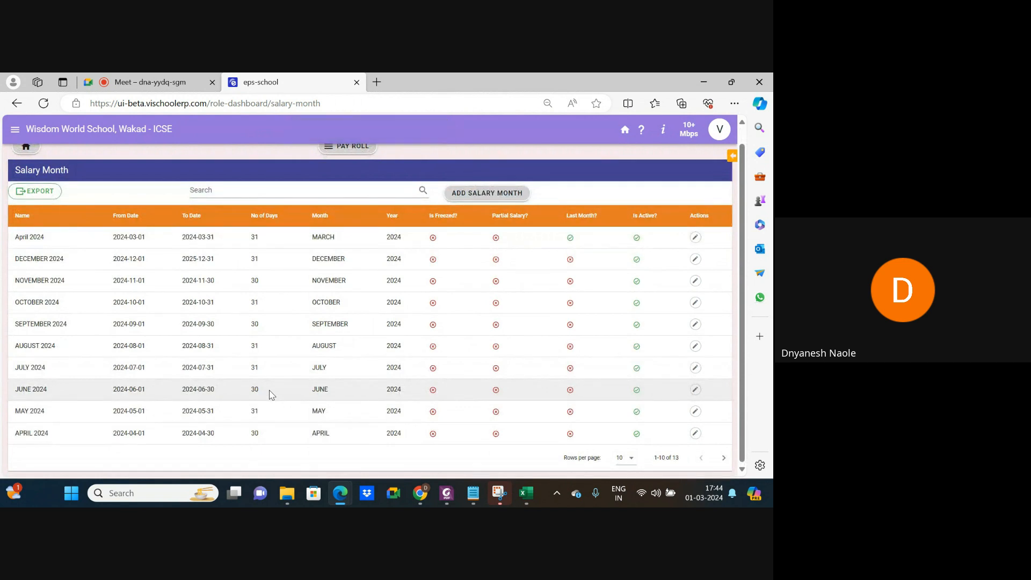
{"action": "scroll", "coordinate": [270, 395], "scroll_direction": "up", "scroll_amount": 1}
{"action": "left_click", "coordinate": [20, 106]}
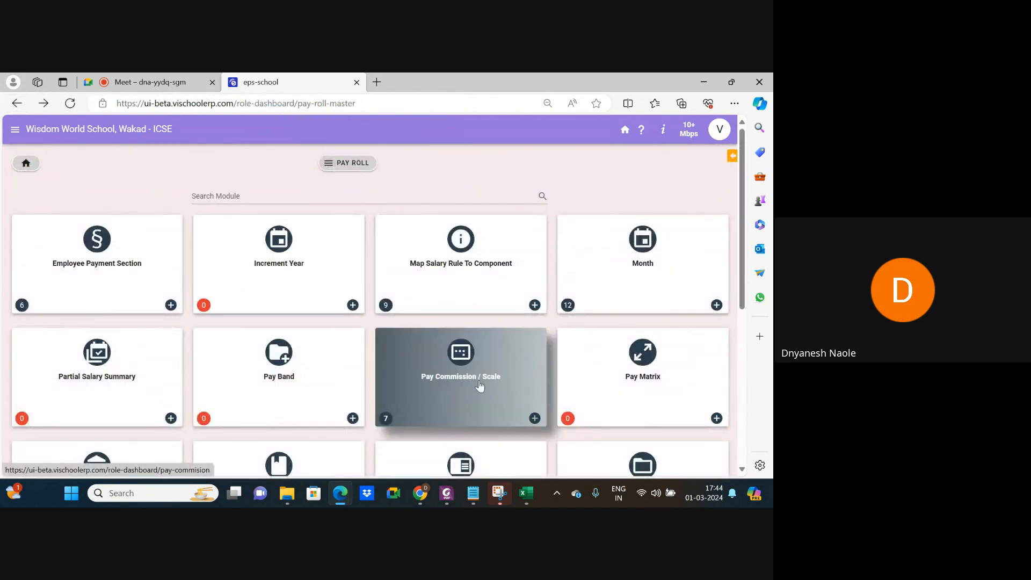
{"action": "scroll", "coordinate": [480, 385], "scroll_direction": "down", "scroll_amount": 3}
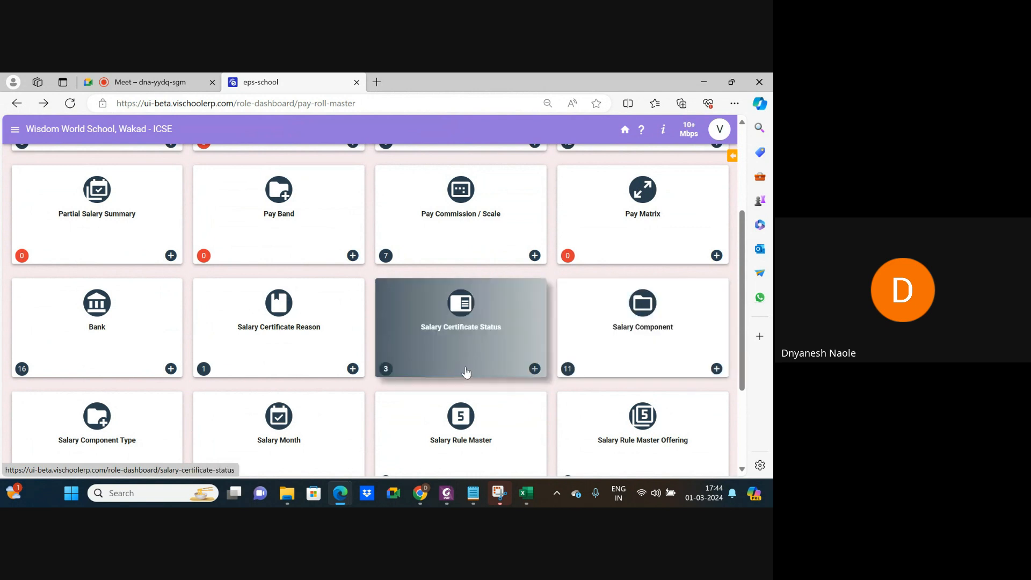
{"action": "scroll", "coordinate": [466, 371], "scroll_direction": "down", "scroll_amount": 3}
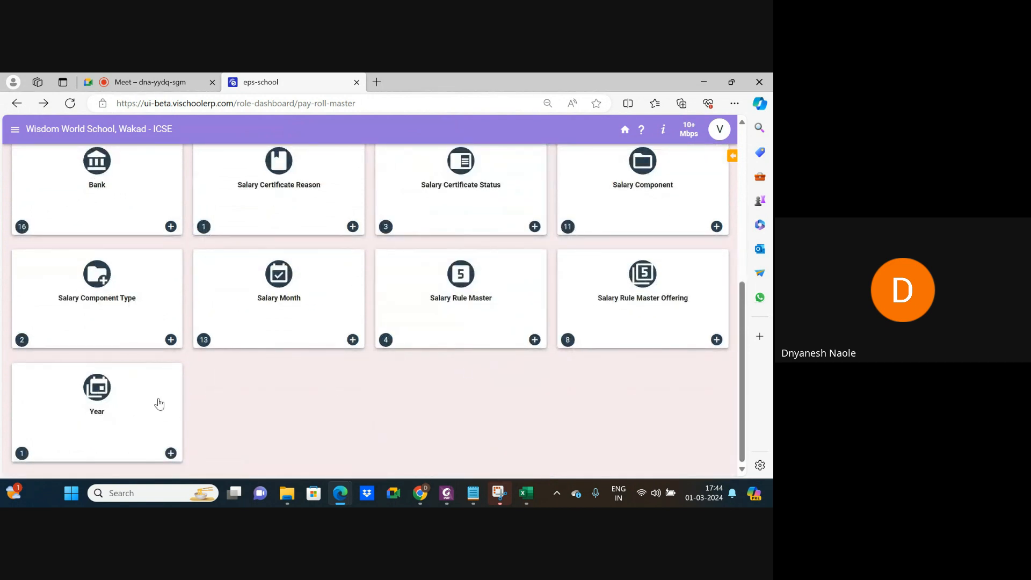
{"action": "left_click", "coordinate": [146, 400]}
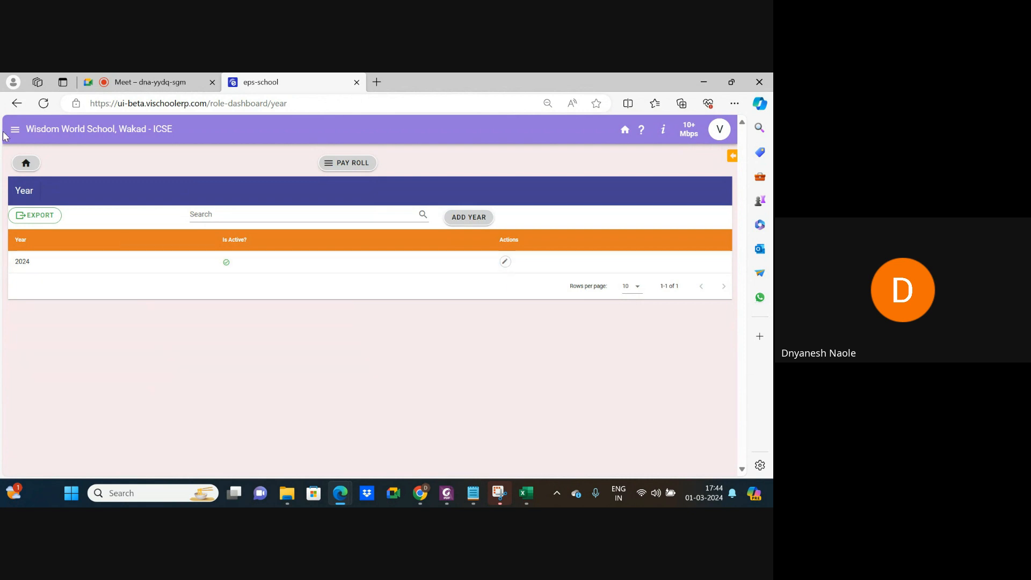
{"action": "left_click", "coordinate": [18, 103]}
{"action": "scroll", "coordinate": [234, 308], "scroll_direction": "down", "scroll_amount": 5}
{"action": "scroll", "coordinate": [234, 307], "scroll_direction": "up", "scroll_amount": 1}
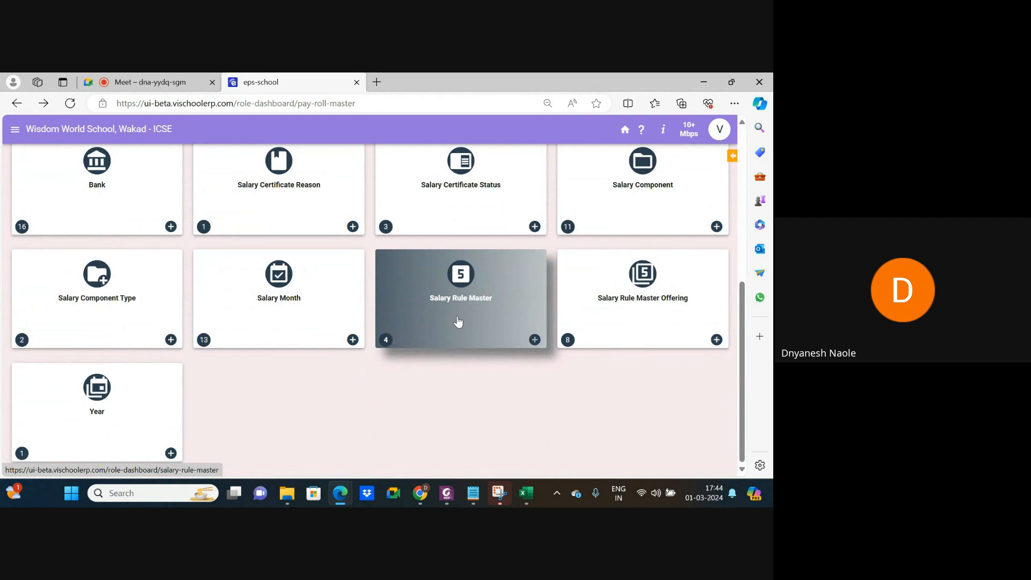
{"action": "left_click", "coordinate": [105, 294]}
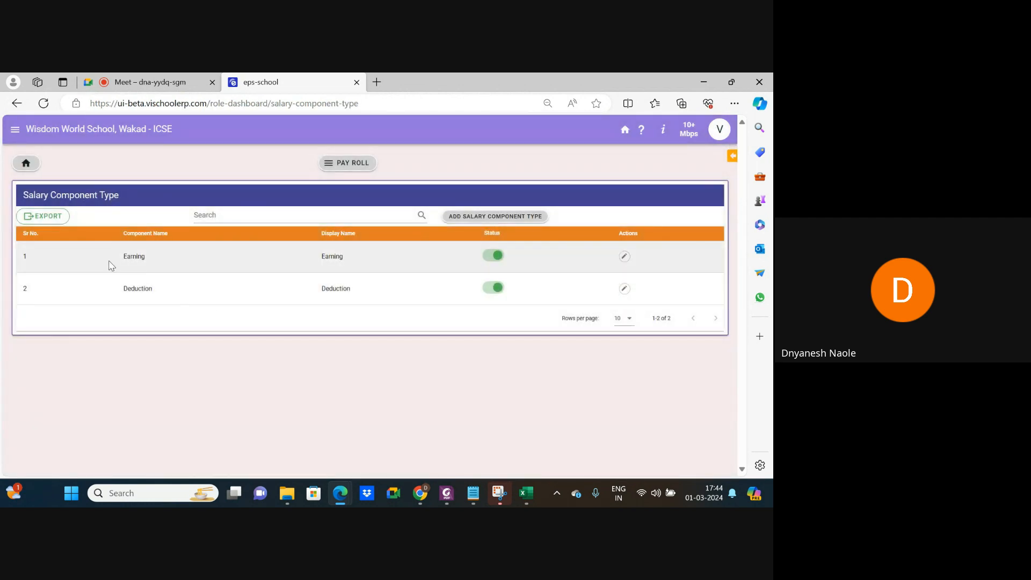
{"action": "scroll", "coordinate": [113, 266], "scroll_direction": "up", "scroll_amount": 5, "text": "ctrl"}
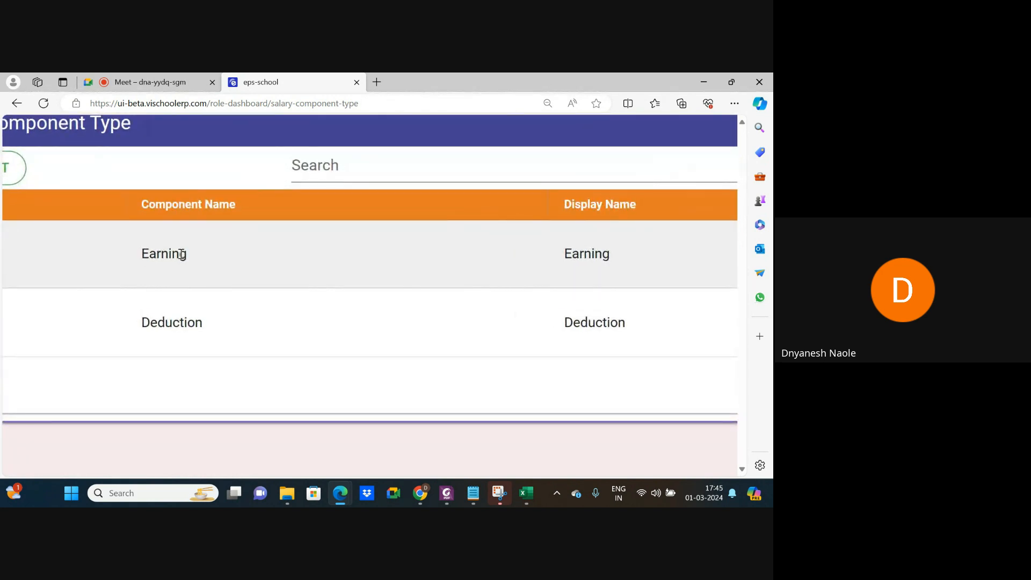
{"action": "scroll", "coordinate": [190, 338], "scroll_direction": "down", "scroll_amount": 5, "text": "ctrl"}
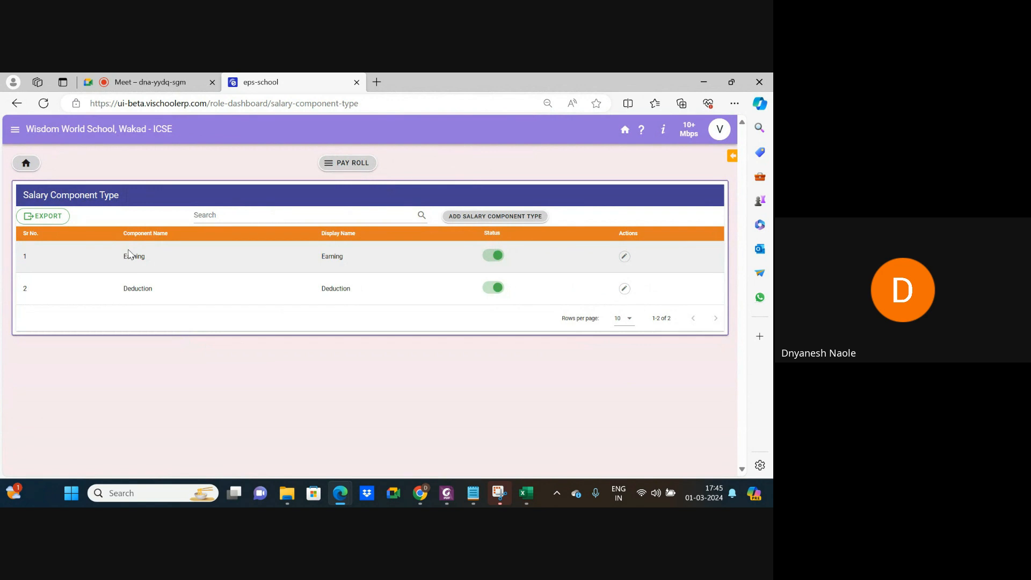
{"action": "scroll", "coordinate": [129, 255], "scroll_direction": "up", "scroll_amount": 3, "text": "ctrl"}
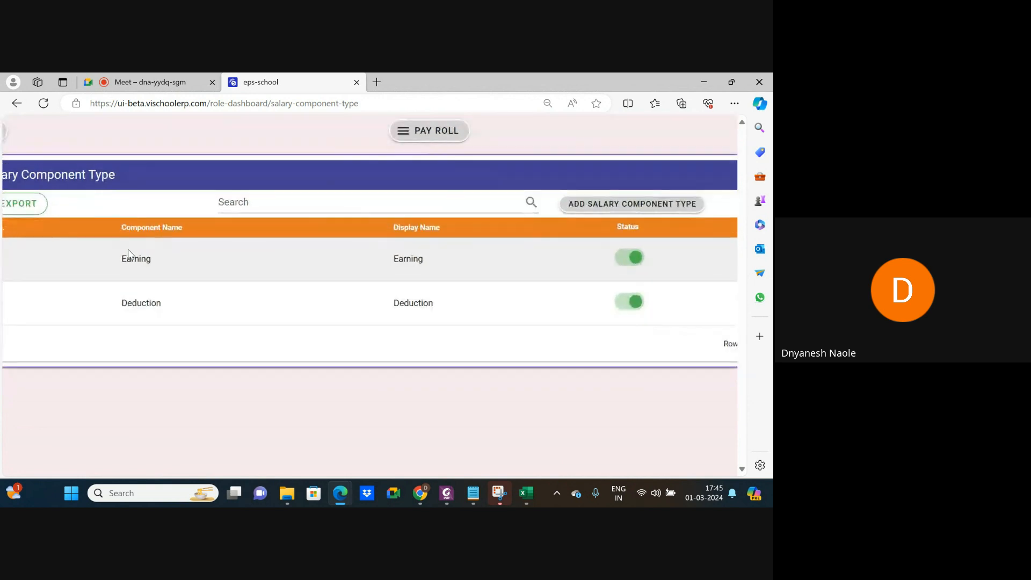
{"action": "left_click_drag", "start_coordinate": [121, 259], "coordinate": [161, 265]}
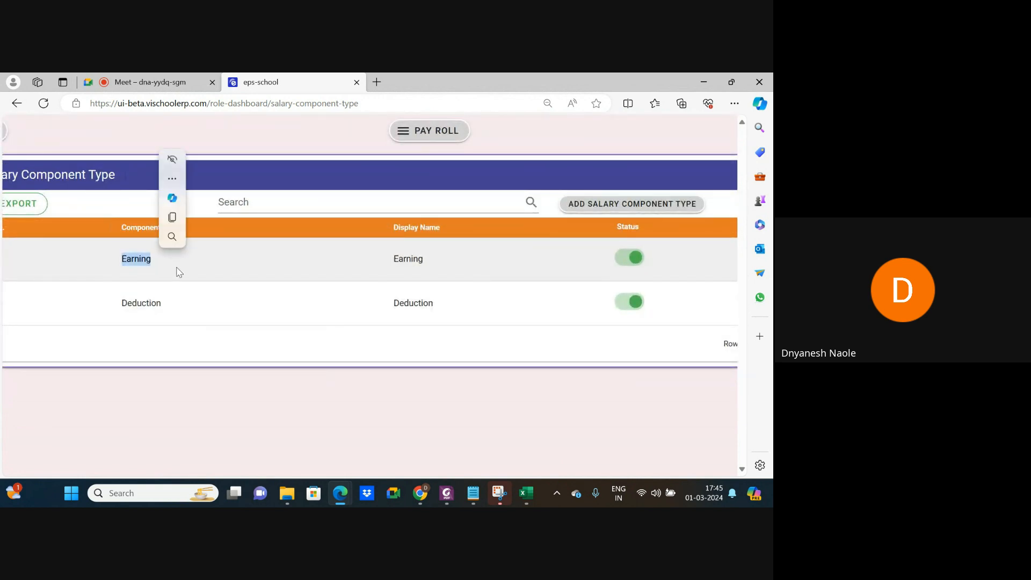
{"action": "left_click", "coordinate": [173, 304]}
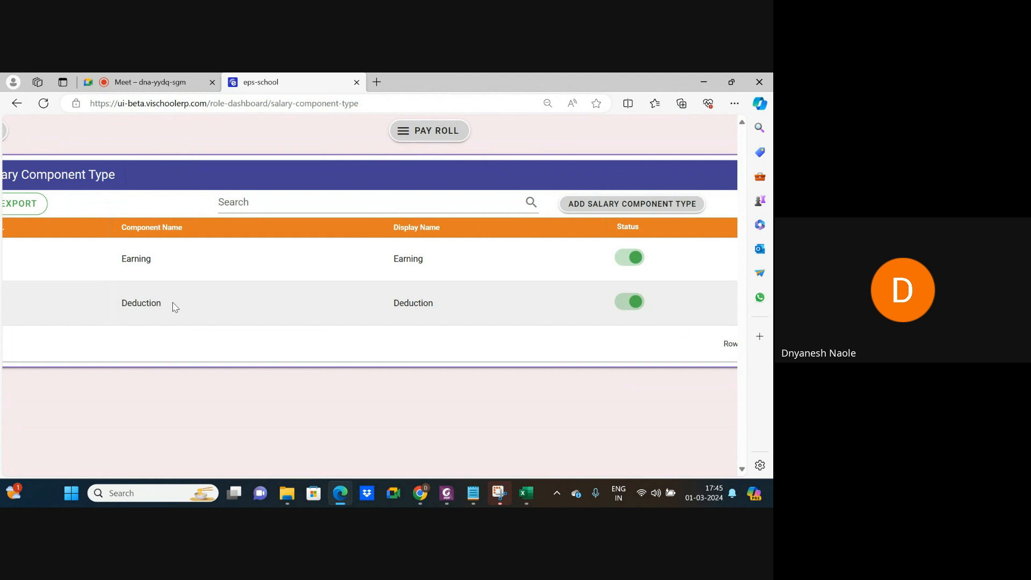
{"action": "left_click_drag", "start_coordinate": [123, 303], "coordinate": [172, 307]}
{"action": "left_click", "coordinate": [251, 298]}
{"action": "key", "text": "ctrl+minus"}
{"action": "key", "text": "ctrl+minus"}
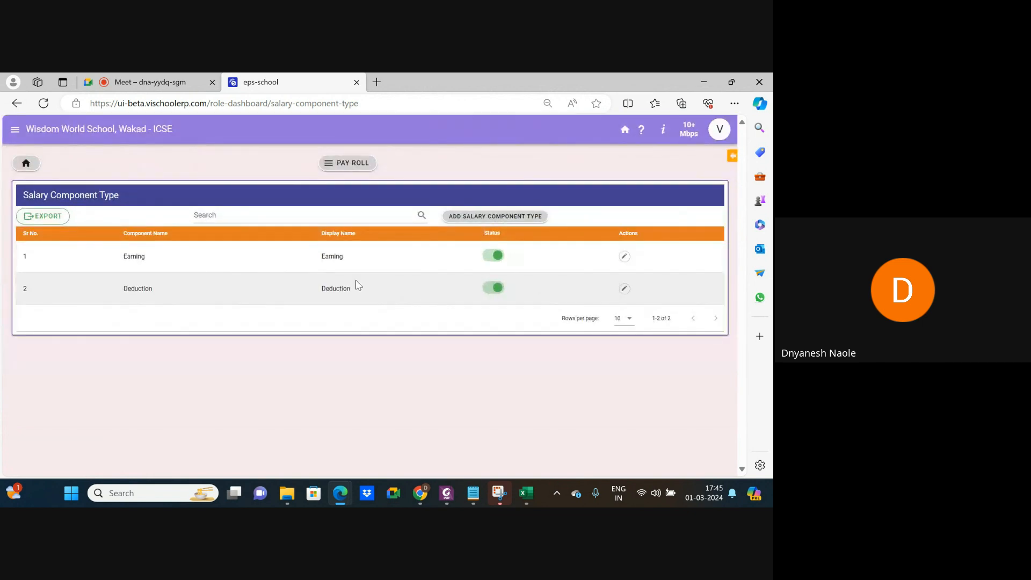
Open the Salary Component list and set Rows per page to All to show all 11 components.
{"action": "left_click", "coordinate": [18, 105]}
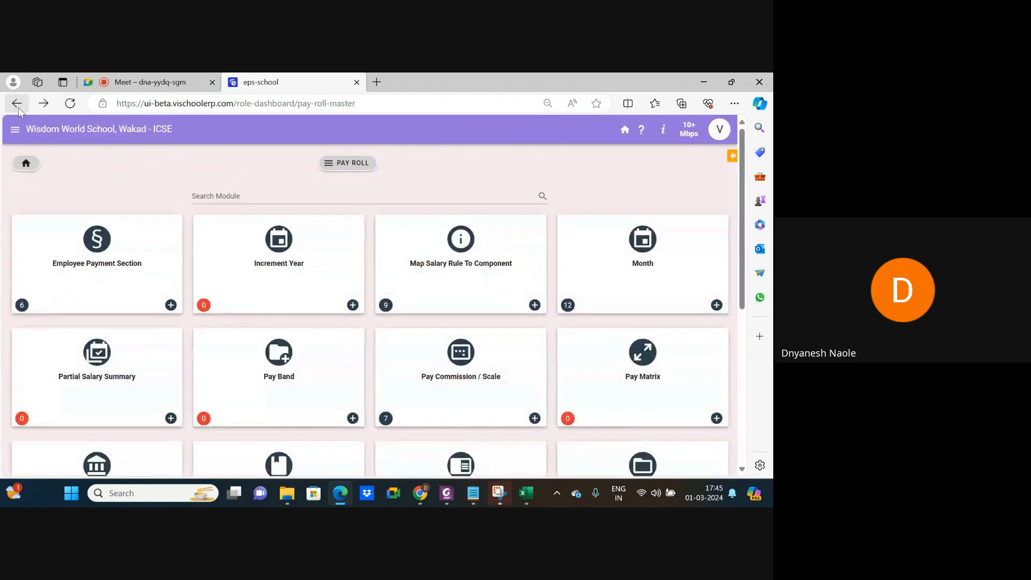
{"action": "scroll", "coordinate": [223, 303], "scroll_direction": "down", "scroll_amount": 5}
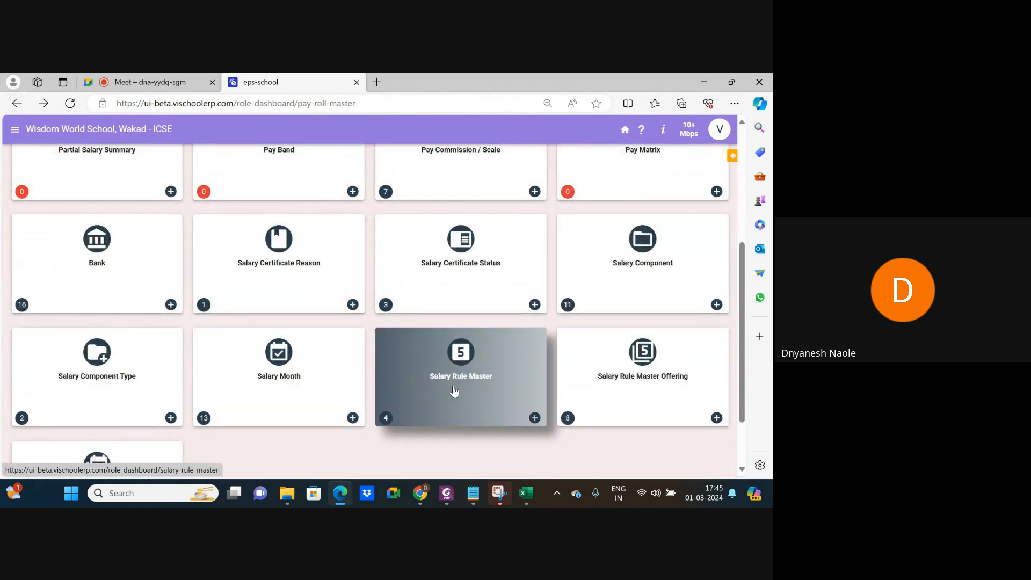
{"action": "left_click", "coordinate": [643, 291]}
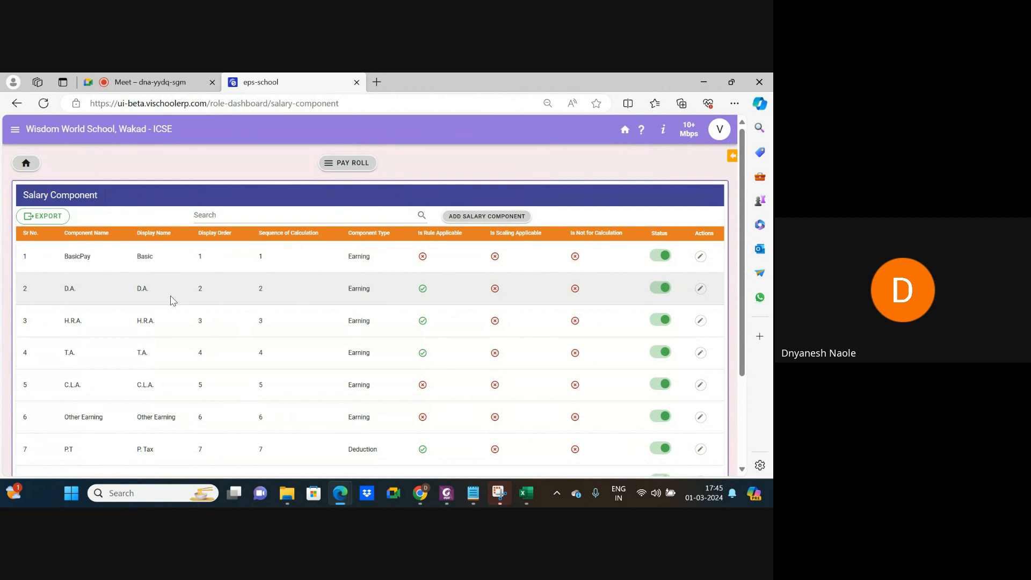
{"action": "scroll", "coordinate": [81, 356], "scroll_direction": "down", "scroll_amount": 3}
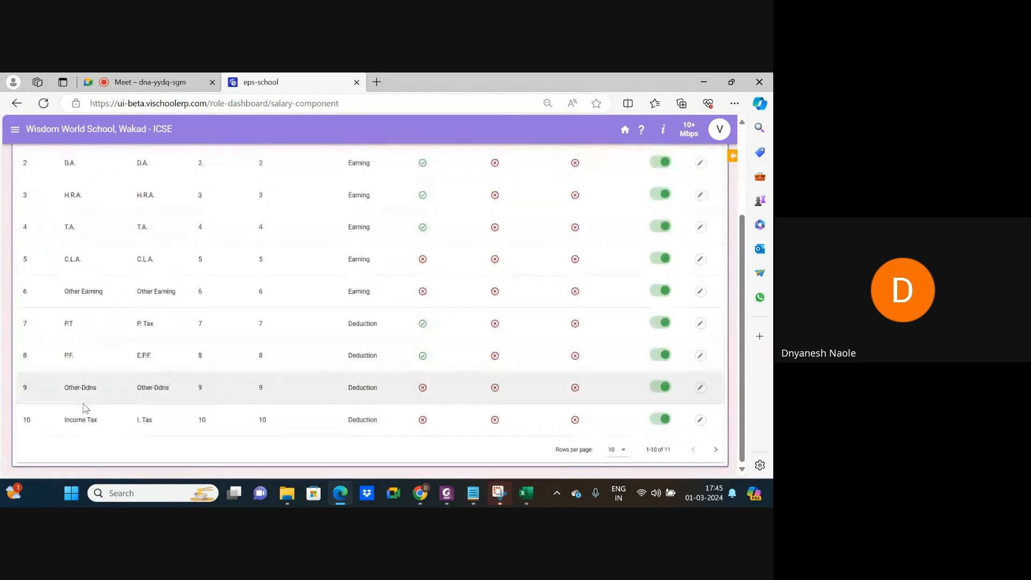
{"action": "left_click", "coordinate": [615, 451]}
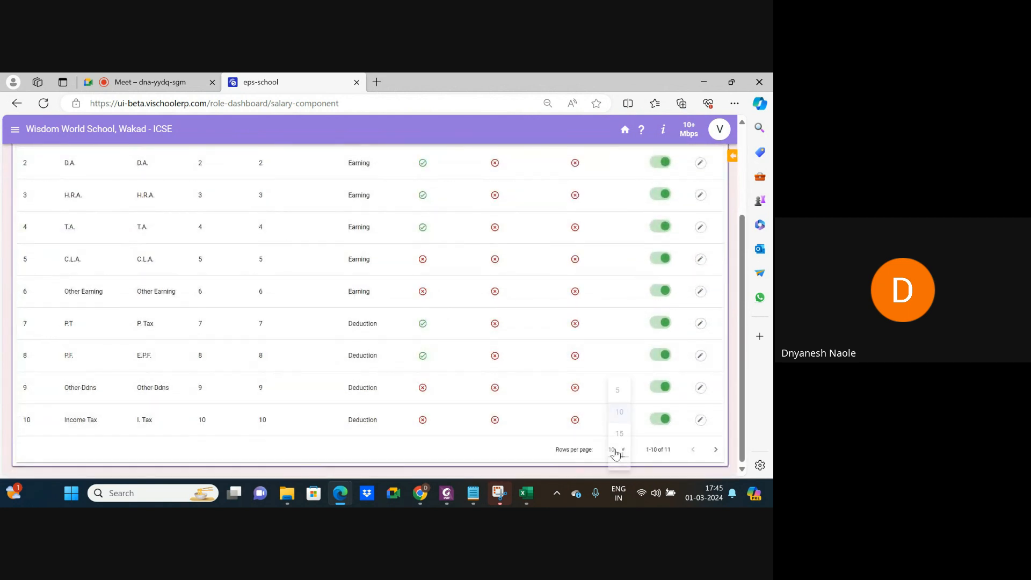
{"action": "left_click", "coordinate": [618, 456]}
{"action": "scroll", "coordinate": [227, 431], "scroll_direction": "down", "scroll_amount": 1}
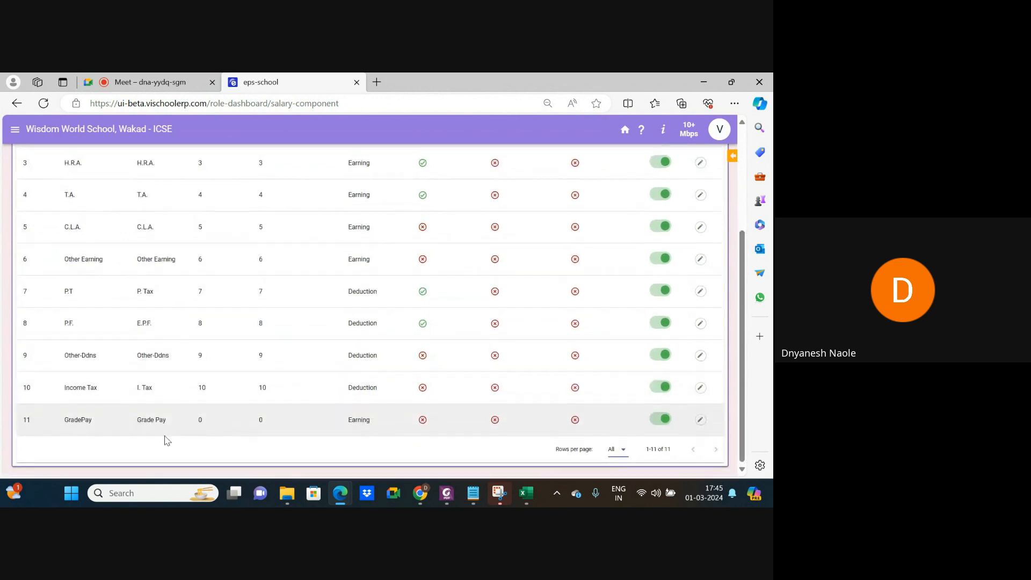
Highlight and inspect the GradePay (Grade Pay) Earning row at the end of the list.
{"action": "left_click_drag", "start_coordinate": [63, 422], "coordinate": [97, 425]}
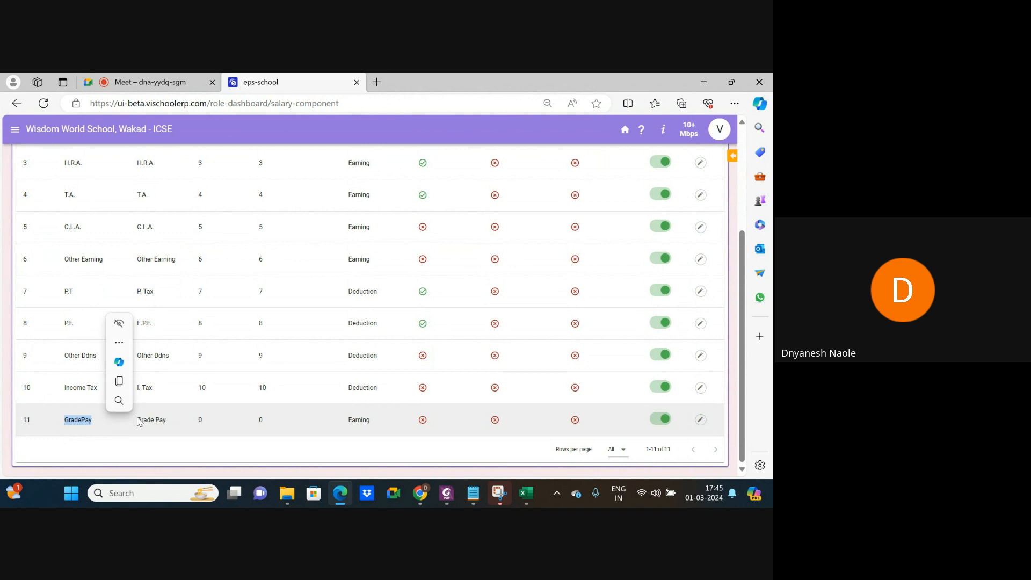
{"action": "left_click_drag", "start_coordinate": [139, 422], "coordinate": [171, 422]}
{"action": "key", "text": "ctrl+c"}
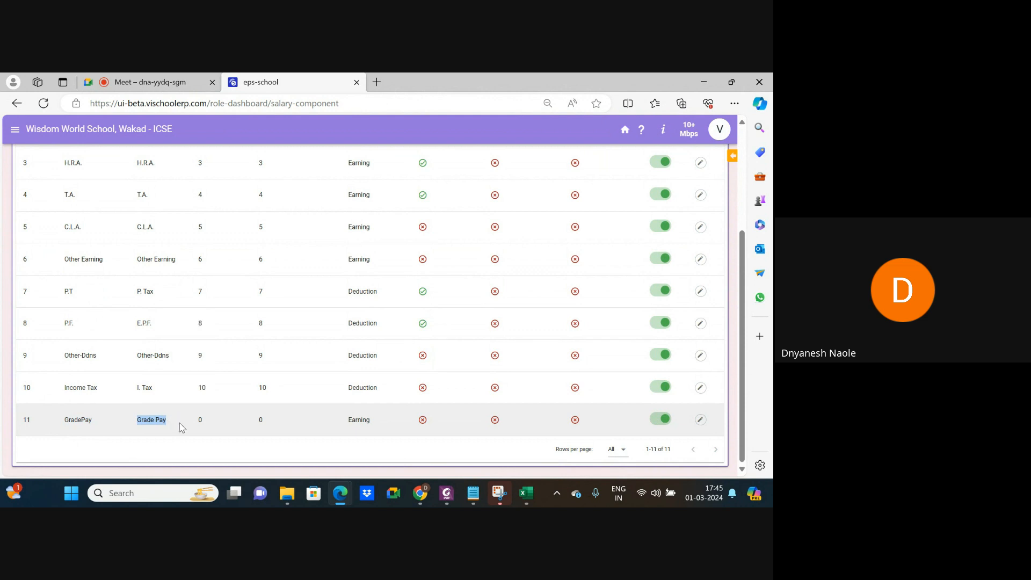
{"action": "left_click", "coordinate": [139, 444]}
{"action": "left_click_drag", "start_coordinate": [67, 419], "coordinate": [96, 425]}
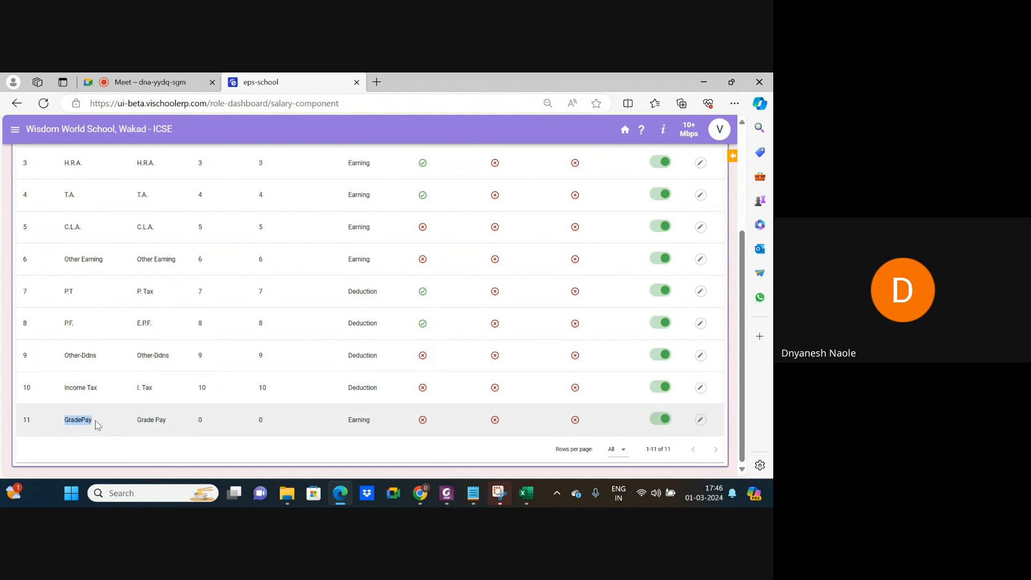
{"action": "left_click", "coordinate": [153, 435]}
{"action": "left_click_drag", "start_coordinate": [64, 422], "coordinate": [175, 422]}
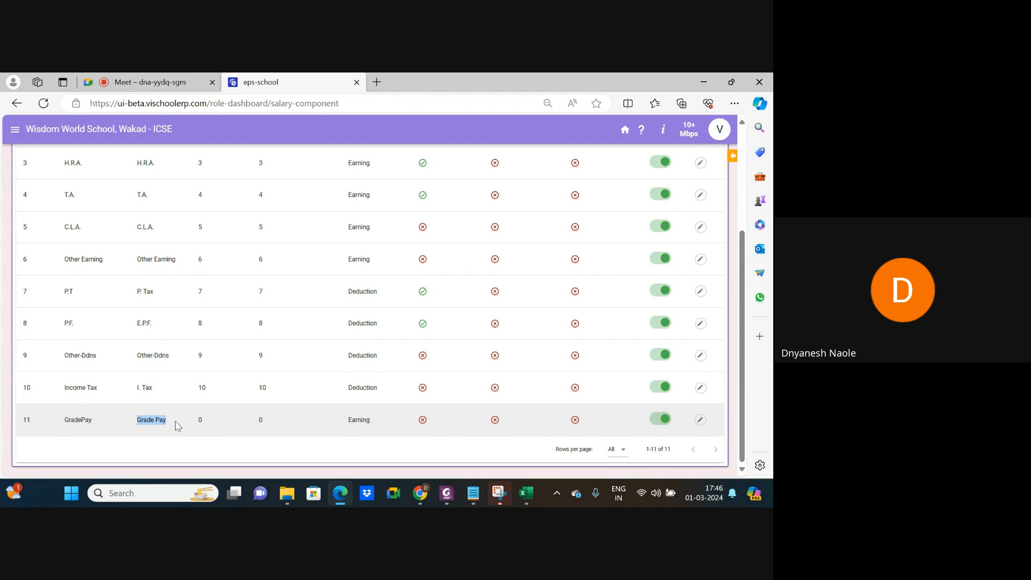
{"action": "left_click", "coordinate": [220, 435]}
{"action": "left_click", "coordinate": [700, 420]}
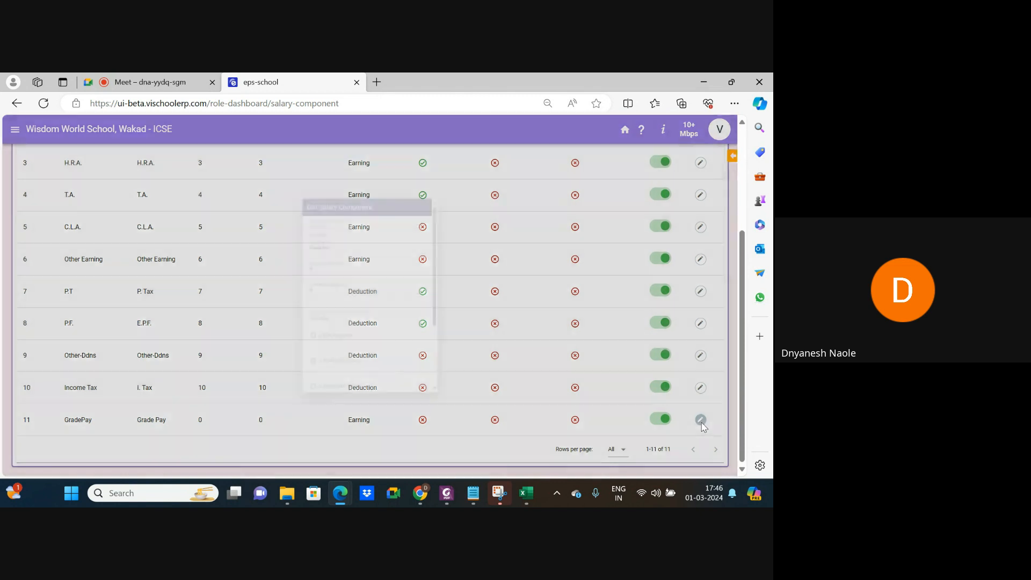
{"action": "scroll", "coordinate": [338, 286], "scroll_direction": "down", "scroll_amount": 2}
{"action": "scroll", "coordinate": [338, 286], "scroll_direction": "down", "scroll_amount": 1}
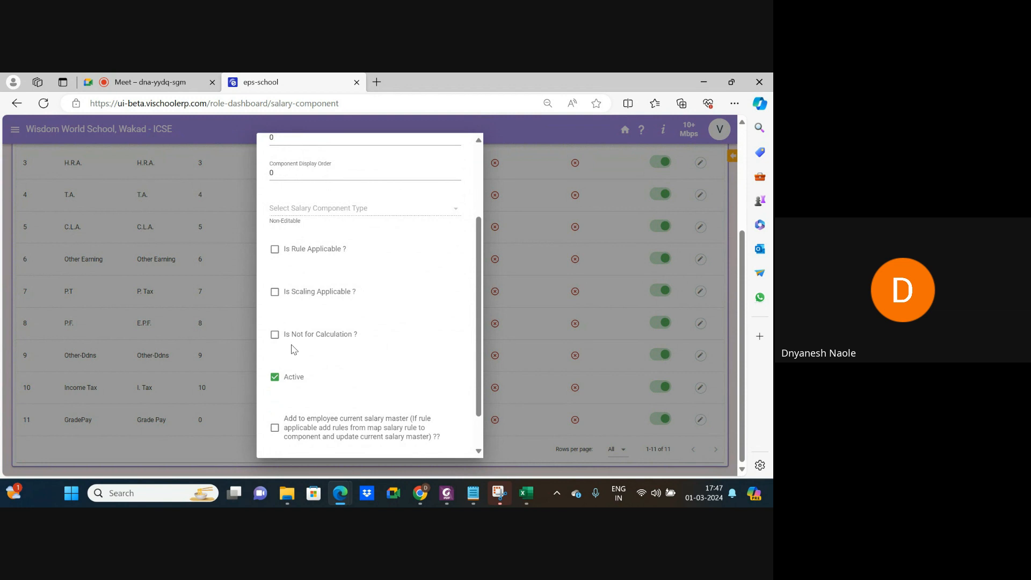
{"action": "scroll", "coordinate": [335, 359], "scroll_direction": "down", "scroll_amount": 1}
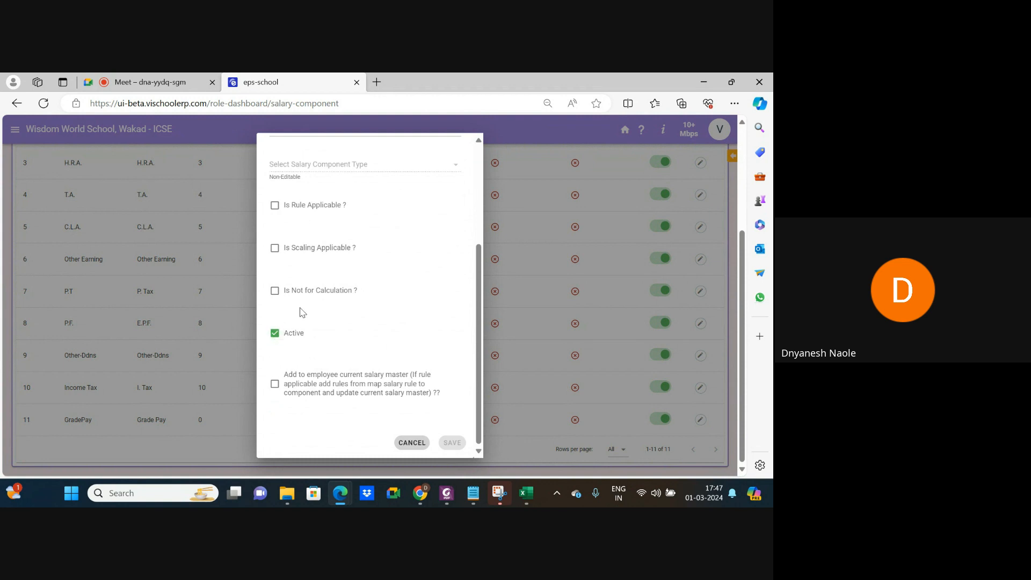
{"action": "scroll", "coordinate": [302, 312], "scroll_direction": "up", "scroll_amount": 1}
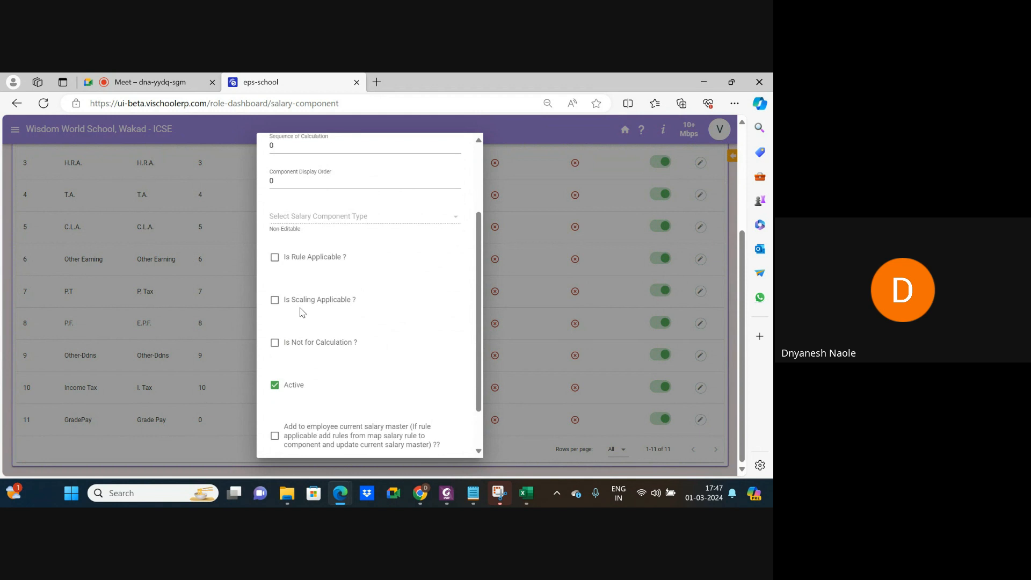
{"action": "scroll", "coordinate": [302, 312], "scroll_direction": "down", "scroll_amount": 1}
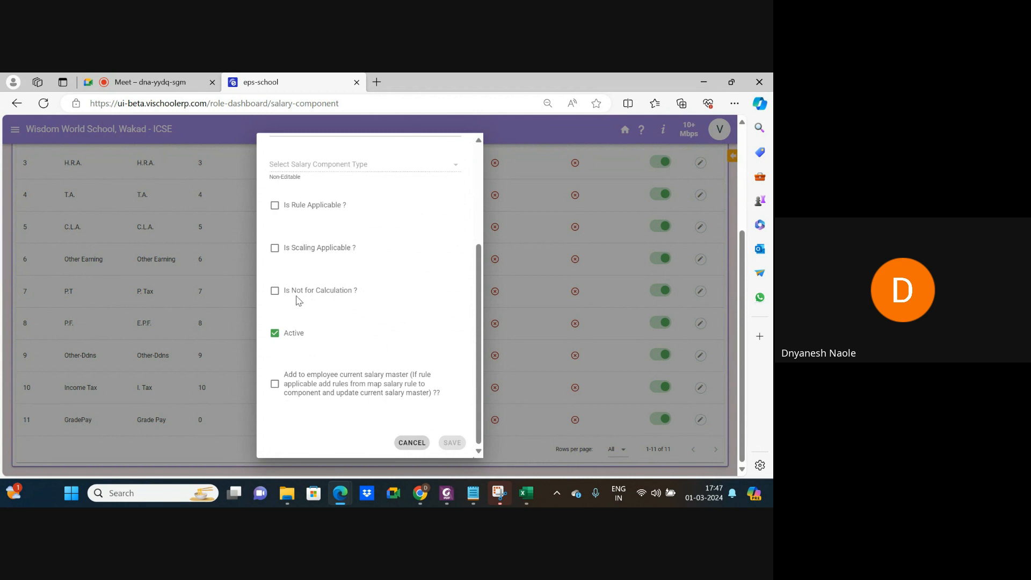
{"action": "scroll", "coordinate": [291, 399], "scroll_direction": "up", "scroll_amount": 3}
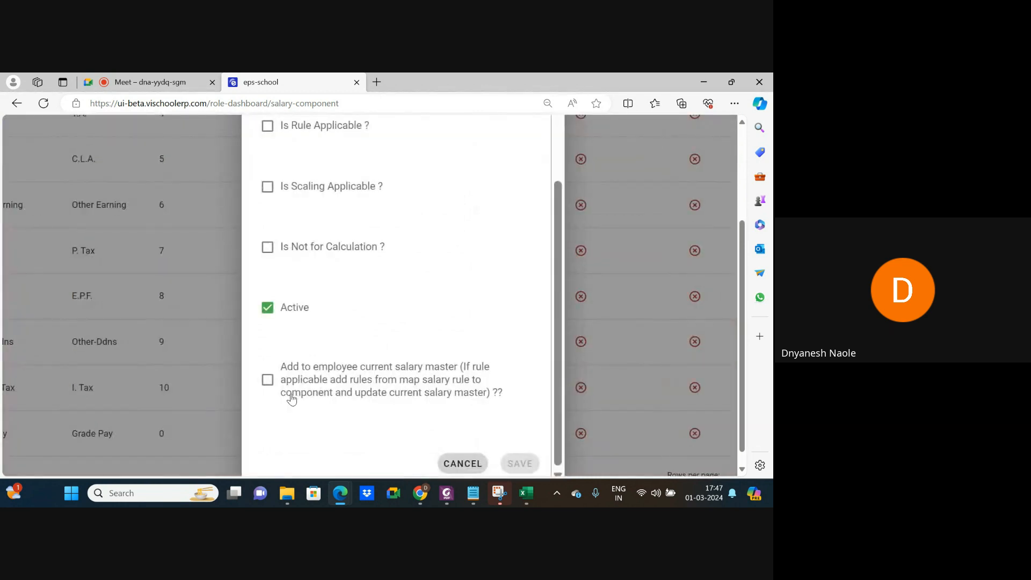
{"action": "scroll", "coordinate": [291, 399], "scroll_direction": "up", "scroll_amount": 3}
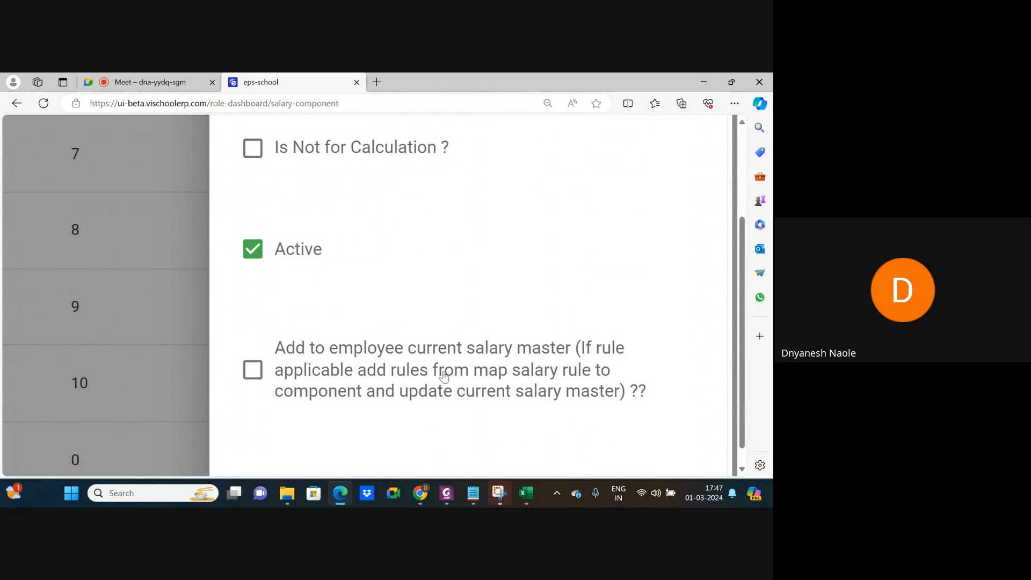
{"action": "scroll", "coordinate": [415, 346], "scroll_direction": "down", "scroll_amount": 5}
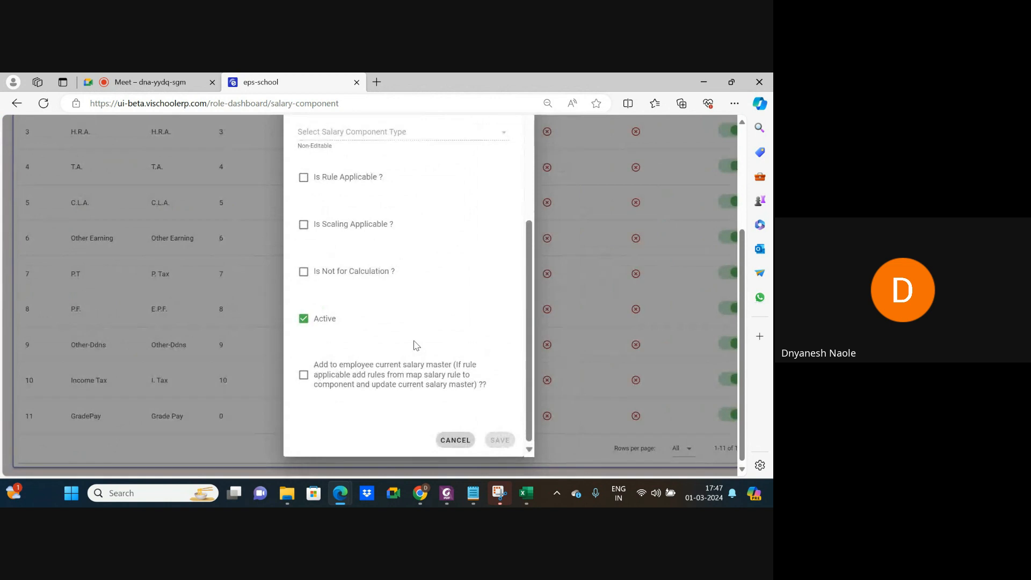
{"action": "scroll", "coordinate": [415, 345], "scroll_direction": "down", "scroll_amount": 2}
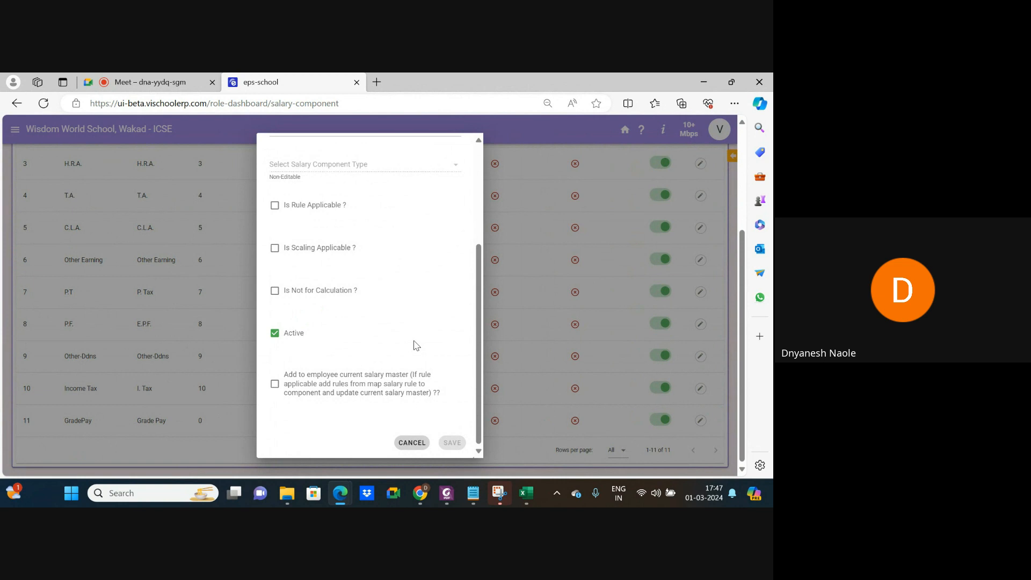
Duplicate the Salary Component tab and open Pay Roll > Emp Salary Master in it.
{"action": "right_click", "coordinate": [309, 79]}
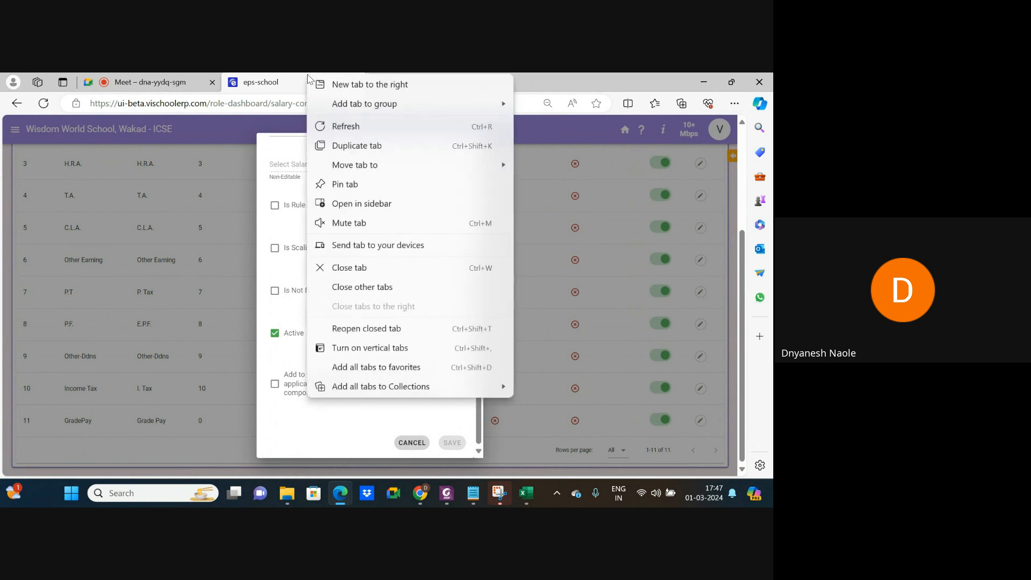
{"action": "left_click", "coordinate": [383, 152]}
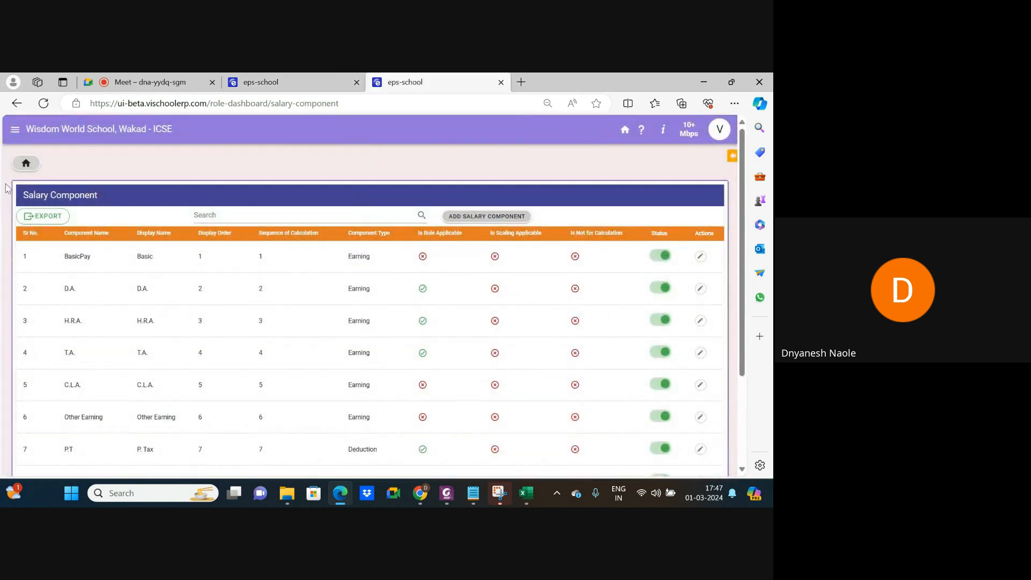
{"action": "left_click", "coordinate": [26, 162]}
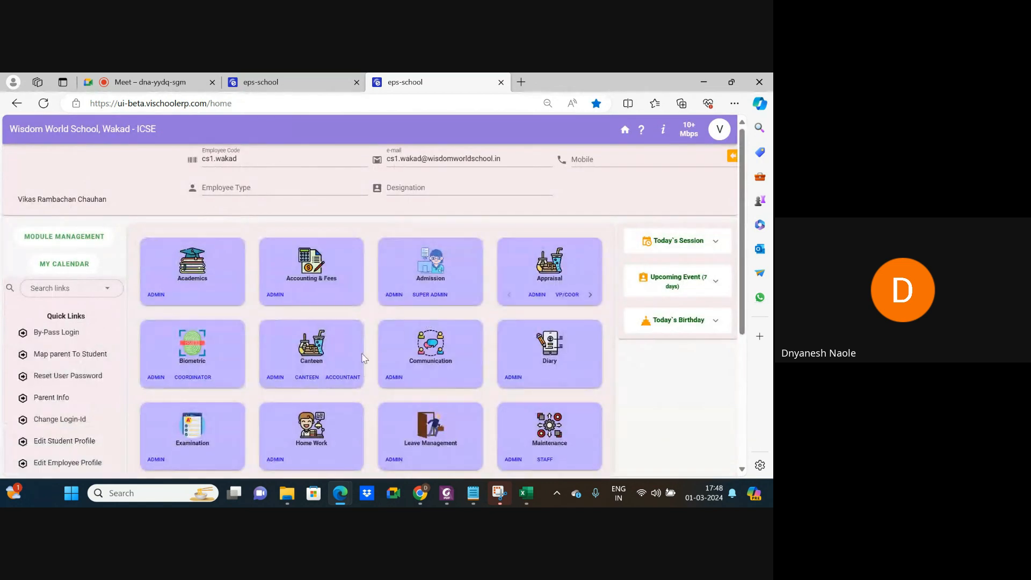
{"action": "scroll", "coordinate": [335, 357], "scroll_direction": "down", "scroll_amount": 4}
{"action": "left_click", "coordinate": [158, 333]}
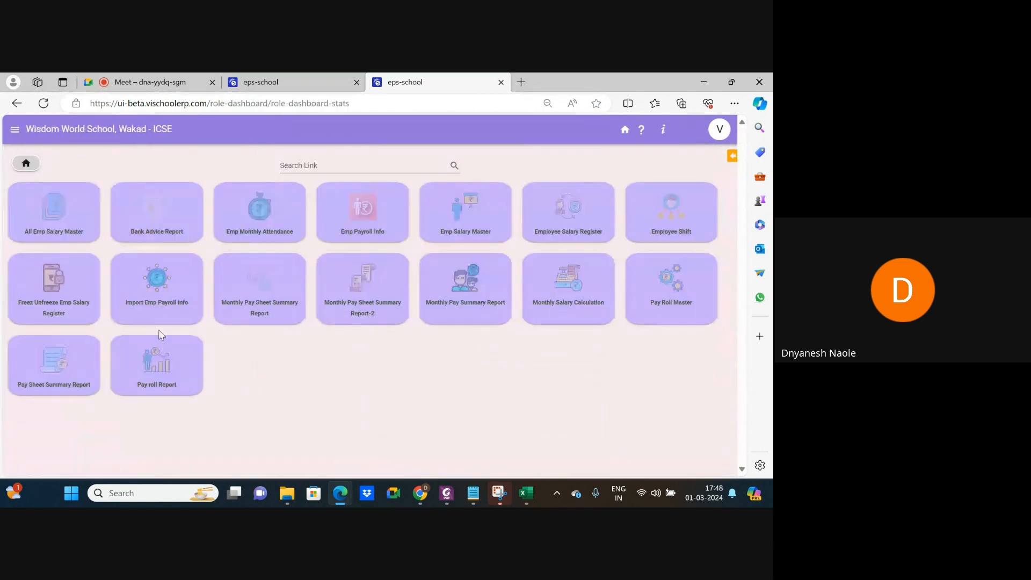
{"action": "left_click", "coordinate": [482, 234]}
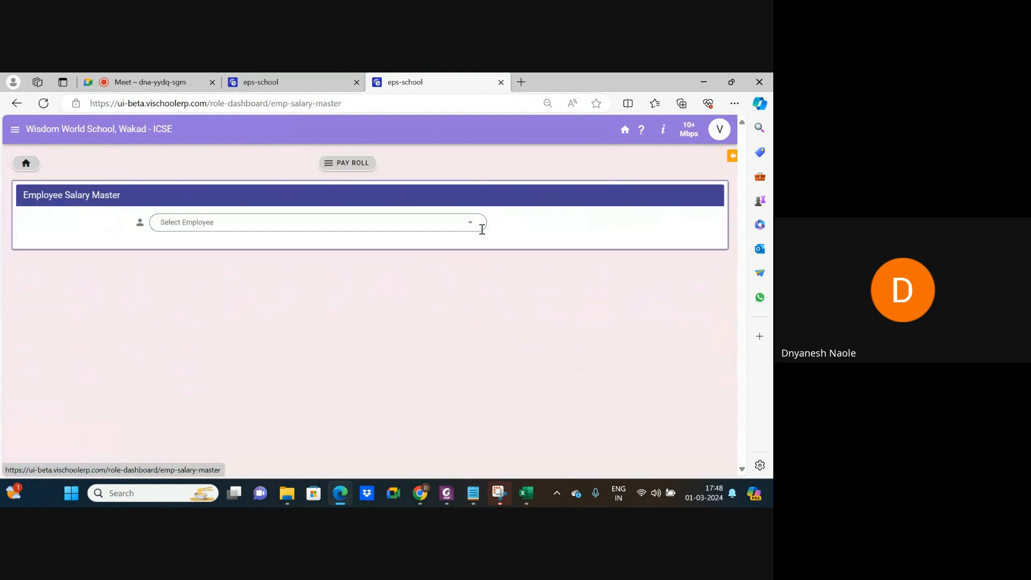
Select the intended employee and fetch their 07/Feb/2024–29/Feb/2024 salary revision.
{"action": "left_click", "coordinate": [322, 223]}
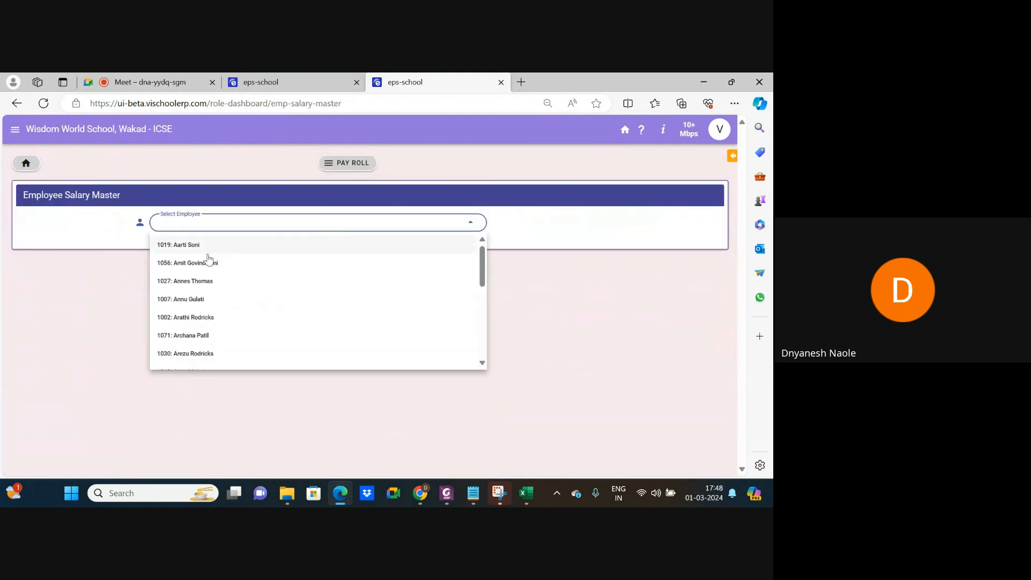
{"action": "left_click", "coordinate": [208, 265]}
{"action": "left_click", "coordinate": [519, 221]}
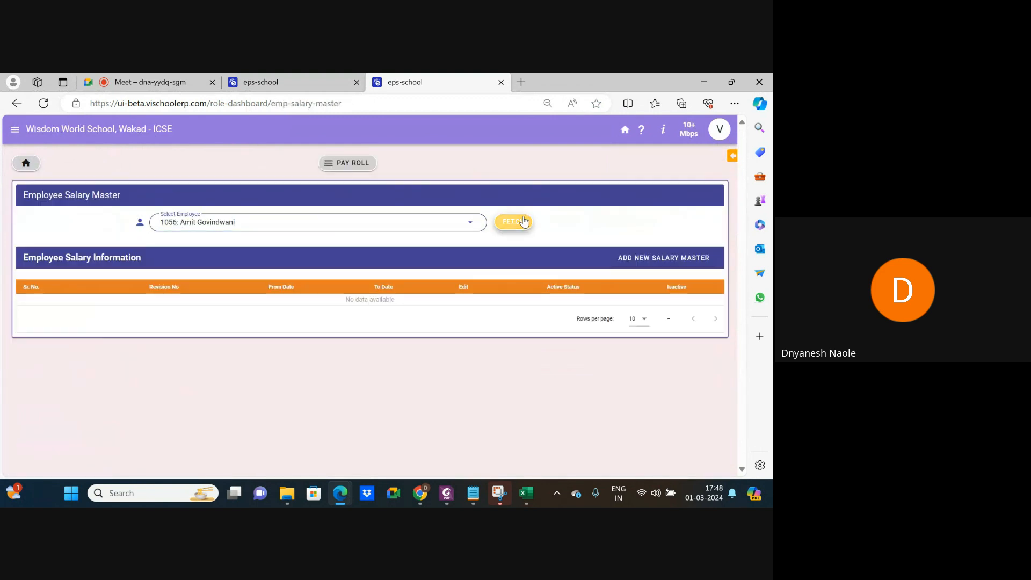
{"action": "left_click", "coordinate": [305, 224]}
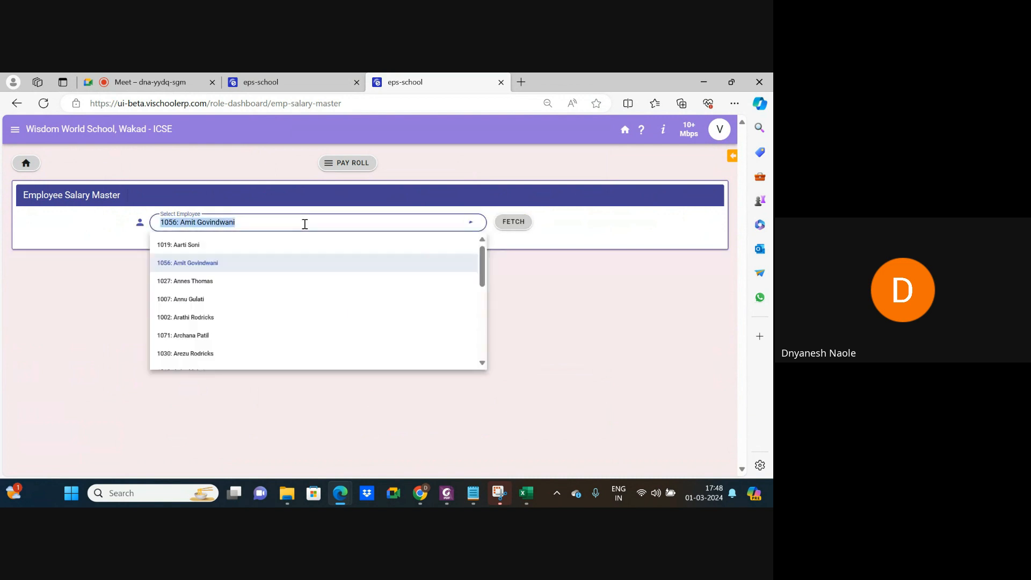
{"action": "left_click", "coordinate": [207, 246]}
{"action": "left_click", "coordinate": [511, 225]}
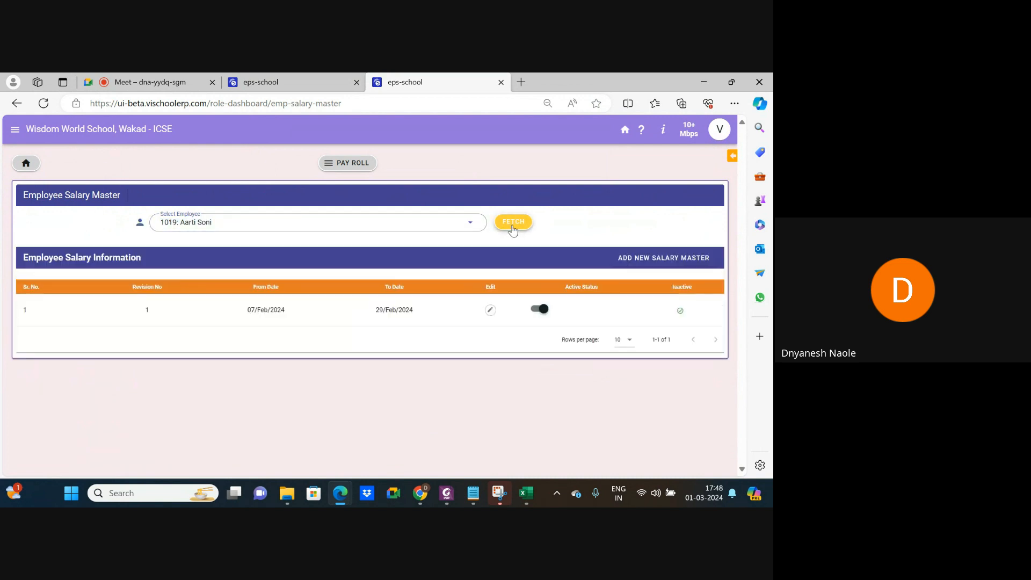
Open the employee's salary revision for editing, review Basic 46312 and other amounts, then return to the GradePay dialog tab.
{"action": "left_click", "coordinate": [490, 310]}
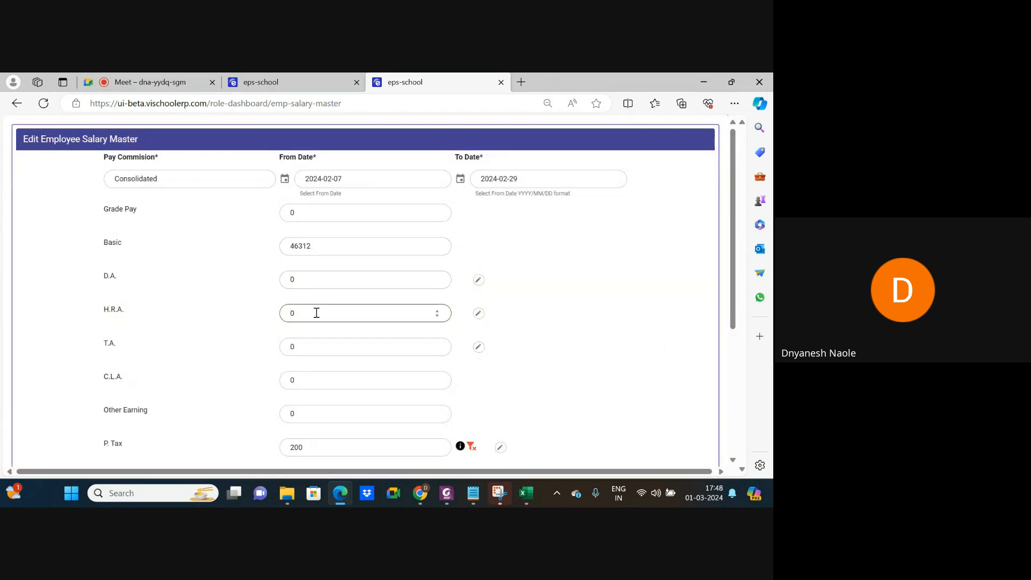
{"action": "scroll", "coordinate": [316, 313], "scroll_direction": "down", "scroll_amount": 4}
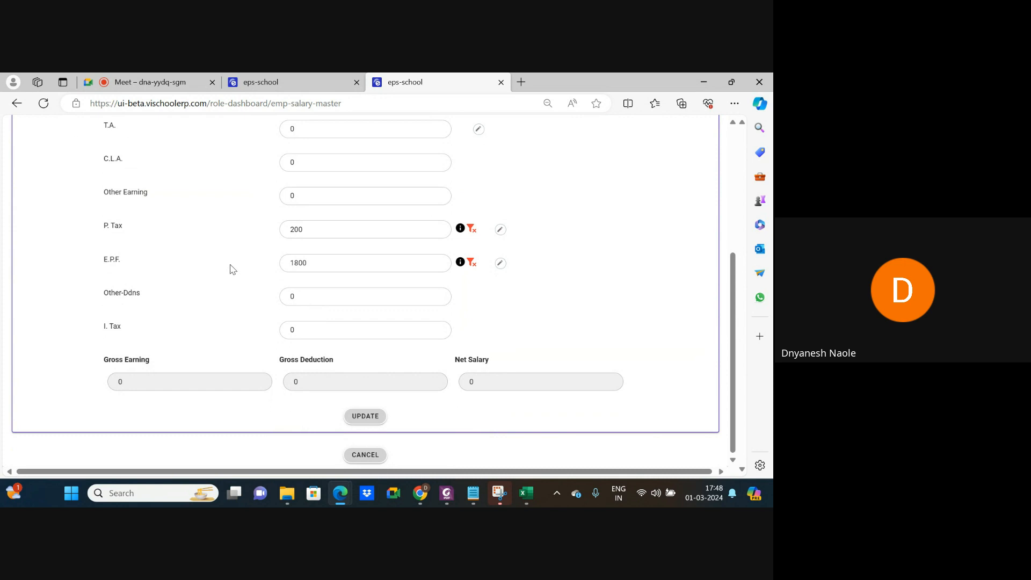
{"action": "scroll", "coordinate": [230, 269], "scroll_direction": "up", "scroll_amount": 3}
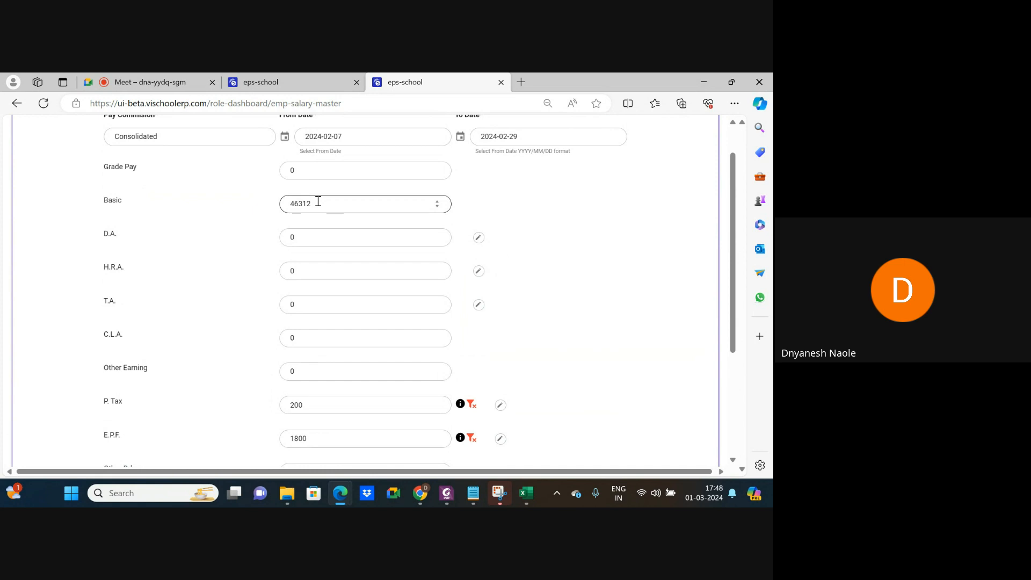
{"action": "left_click", "coordinate": [357, 299]}
{"action": "scroll", "coordinate": [357, 298], "scroll_direction": "down", "scroll_amount": 3}
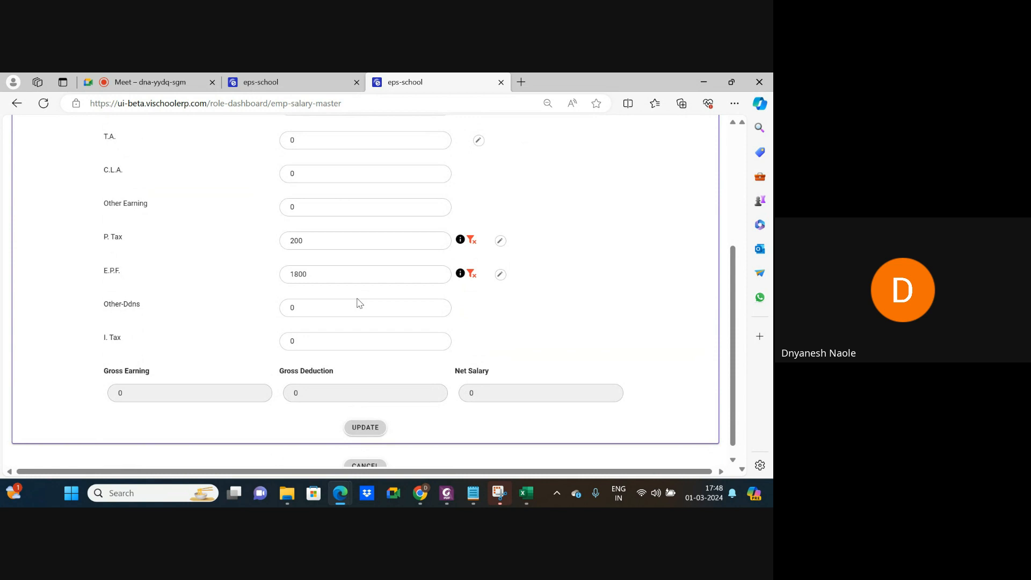
{"action": "scroll", "coordinate": [359, 302], "scroll_direction": "up", "scroll_amount": 1}
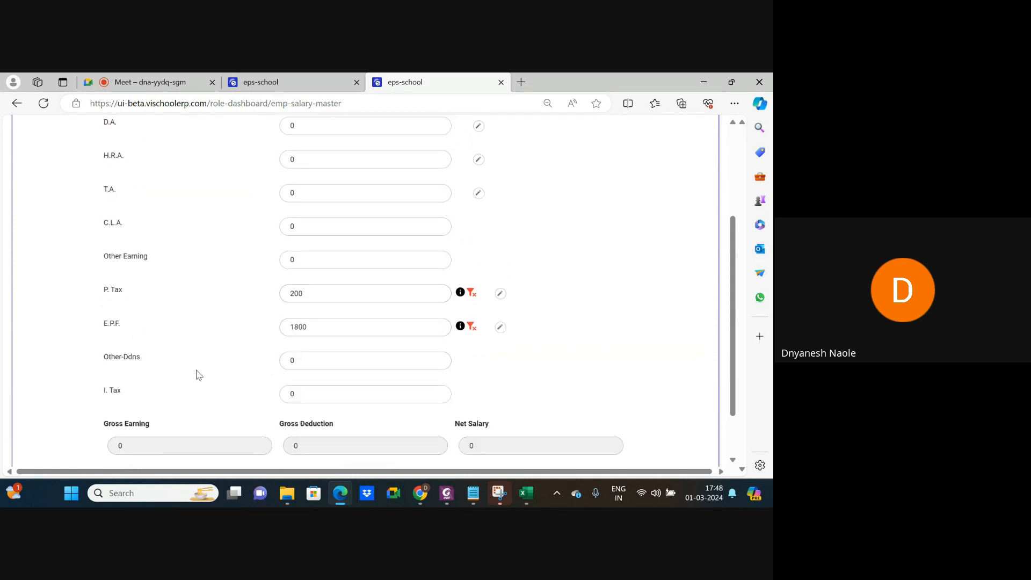
{"action": "left_click", "coordinate": [346, 395]}
{"action": "left_click", "coordinate": [261, 84]}
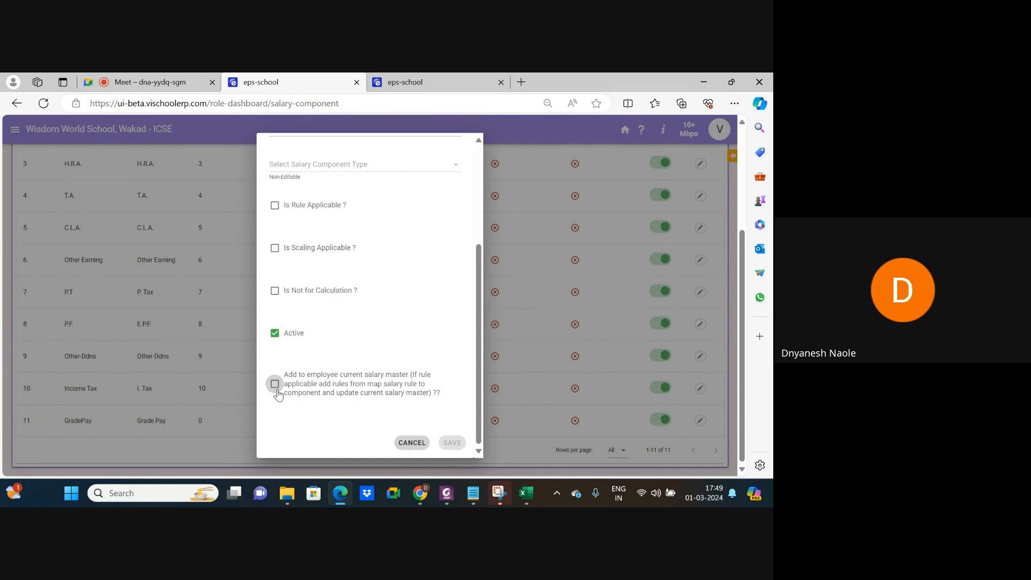
Cancel the employee salary edit form without saving, returning to the revision 1 list.
{"action": "left_click", "coordinate": [433, 82]}
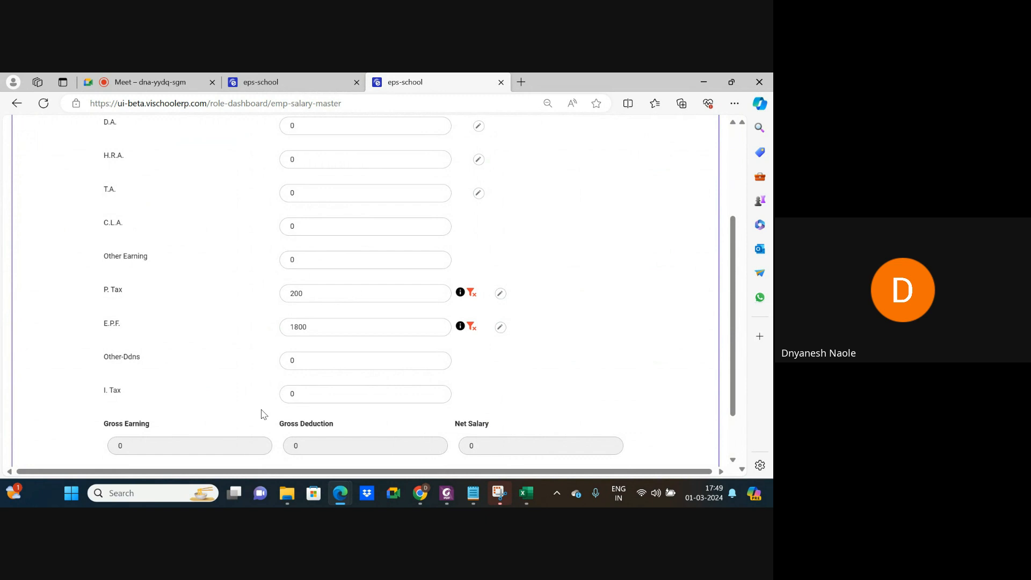
{"action": "left_click", "coordinate": [308, 84]}
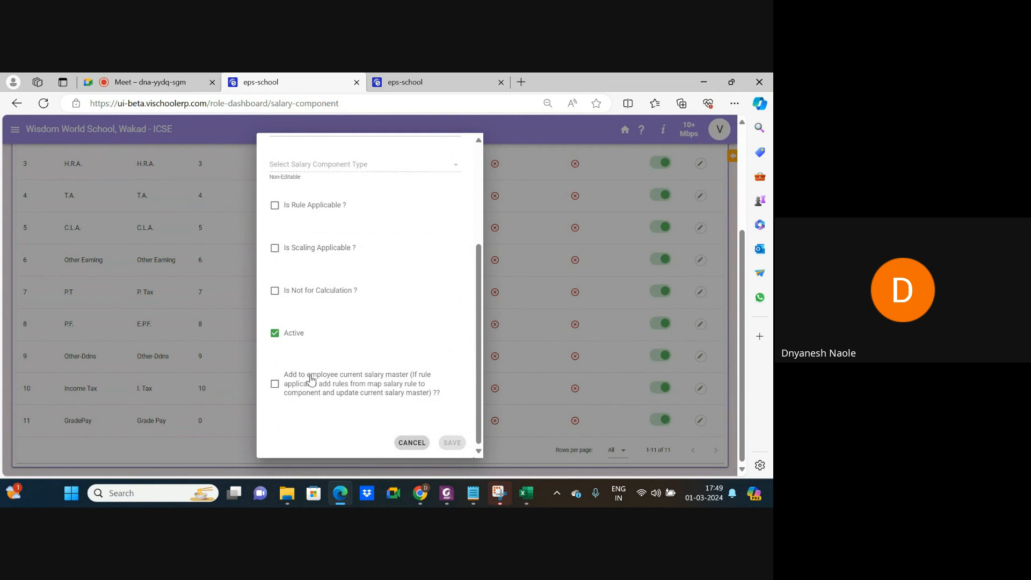
{"action": "left_click", "coordinate": [431, 86]}
{"action": "scroll", "coordinate": [470, 242], "scroll_direction": "down", "scroll_amount": 1}
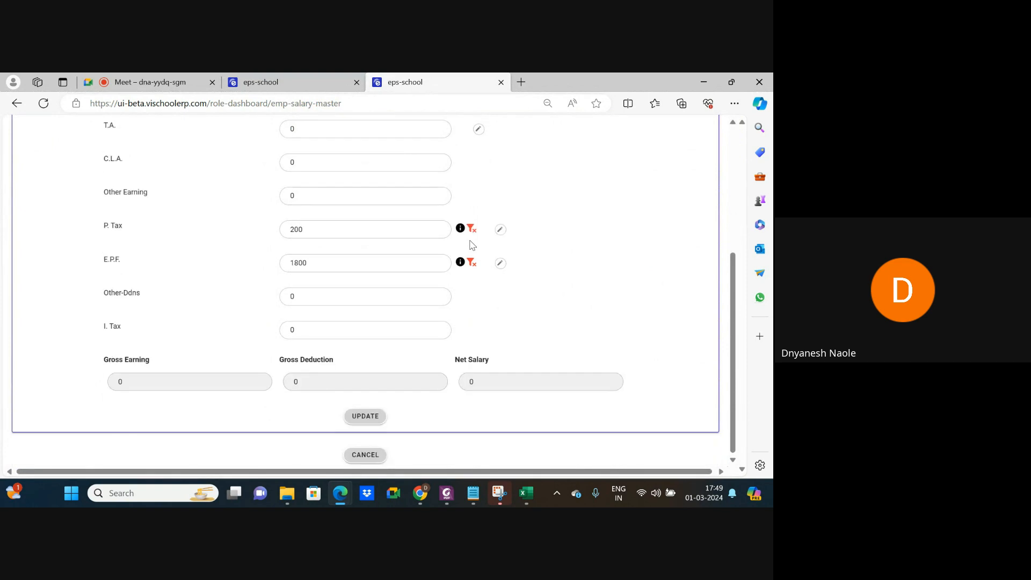
{"action": "left_click", "coordinate": [367, 454]}
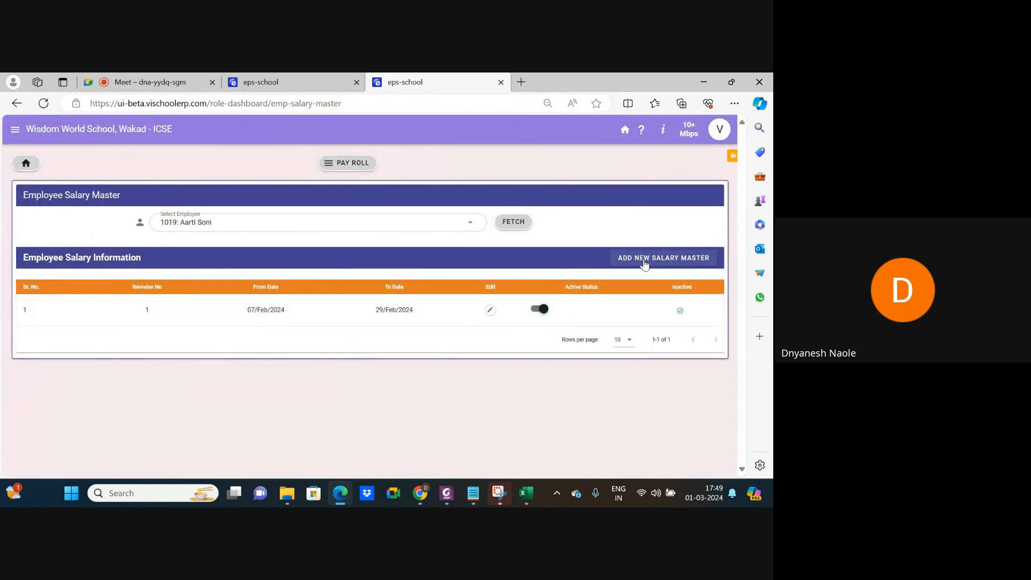
Start a new salary master with Consolidated pay commission, then close the form unsaved.
{"action": "left_click", "coordinate": [644, 263]}
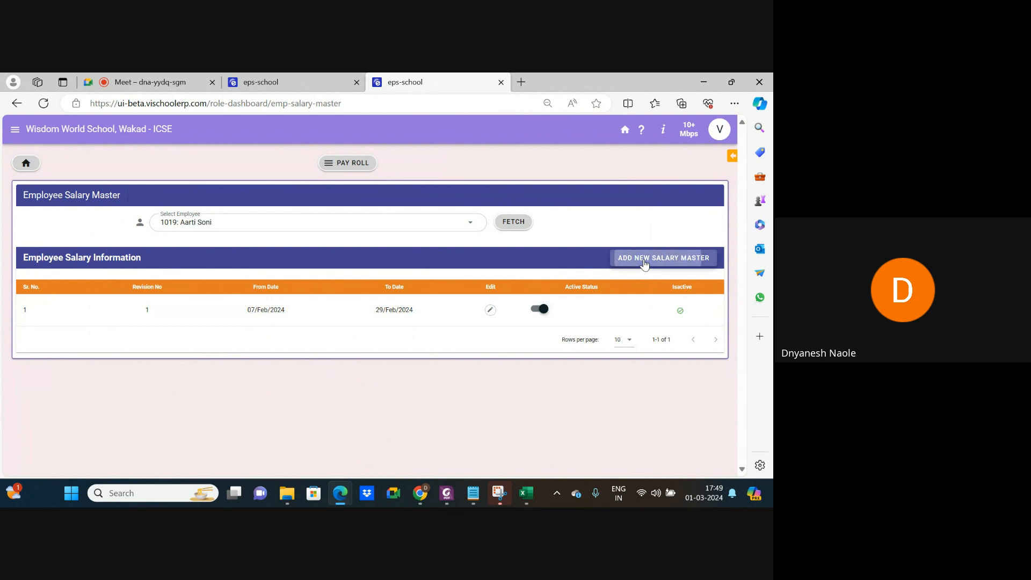
{"action": "left_click", "coordinate": [110, 231]}
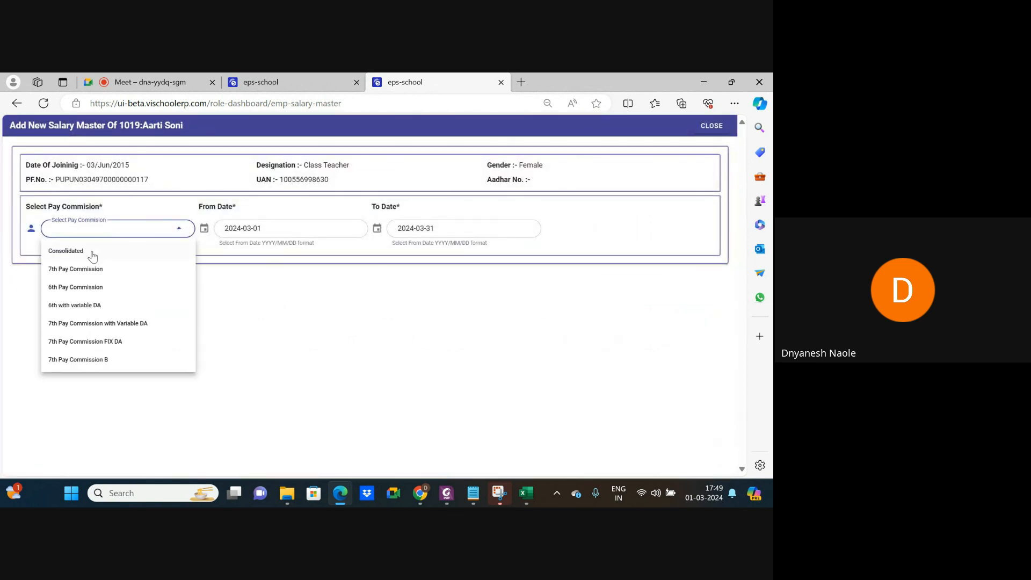
{"action": "left_click", "coordinate": [92, 252]}
{"action": "scroll", "coordinate": [323, 300], "scroll_direction": "down", "scroll_amount": 5}
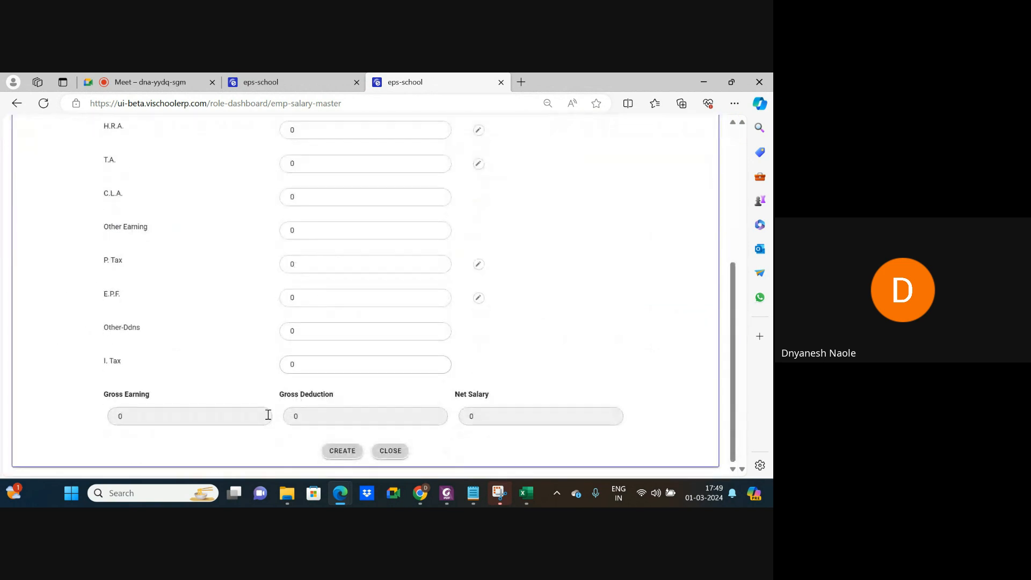
{"action": "scroll", "coordinate": [230, 370], "scroll_direction": "up", "scroll_amount": 5}
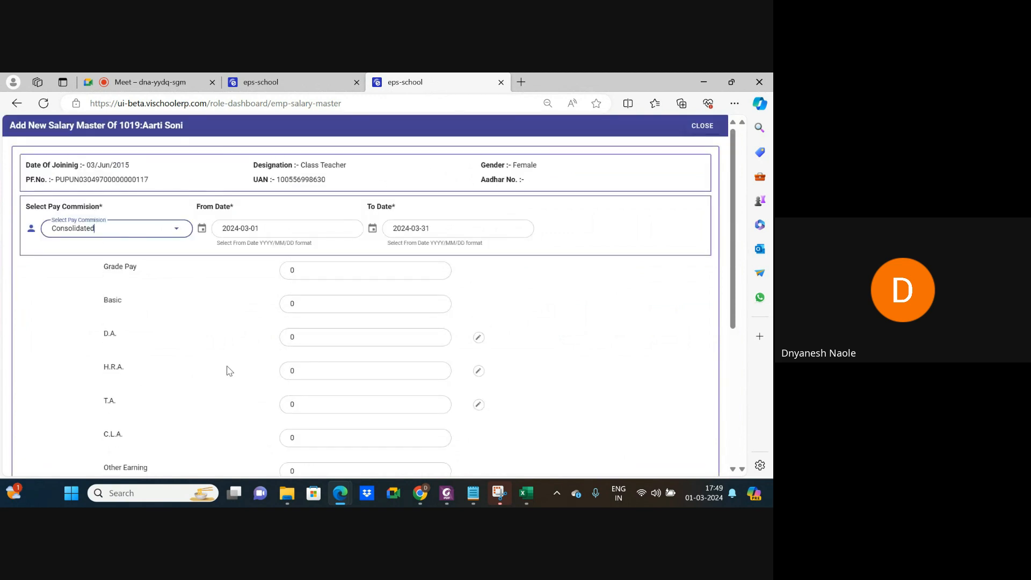
{"action": "left_click", "coordinate": [249, 81]}
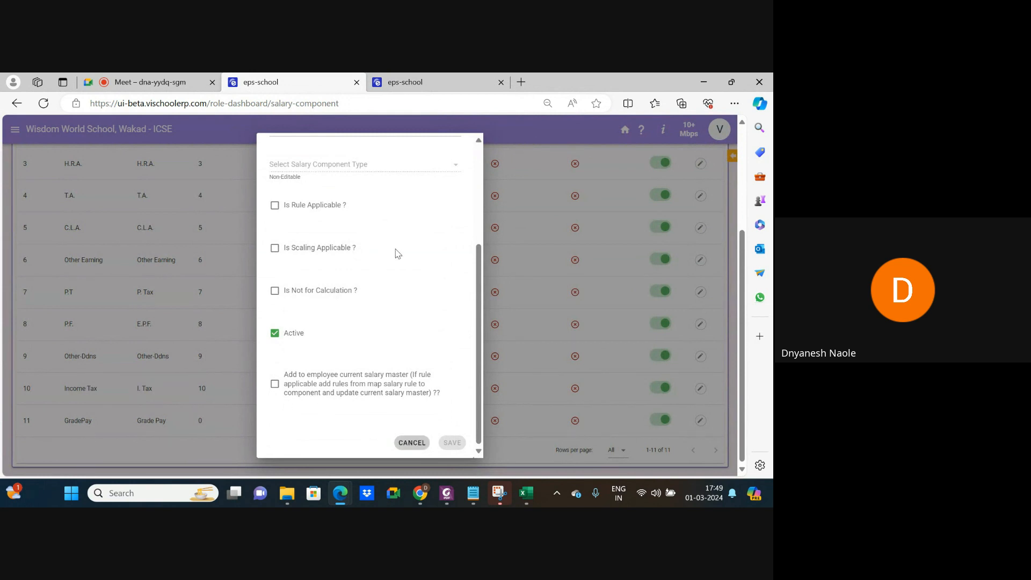
{"action": "left_click", "coordinate": [408, 82]}
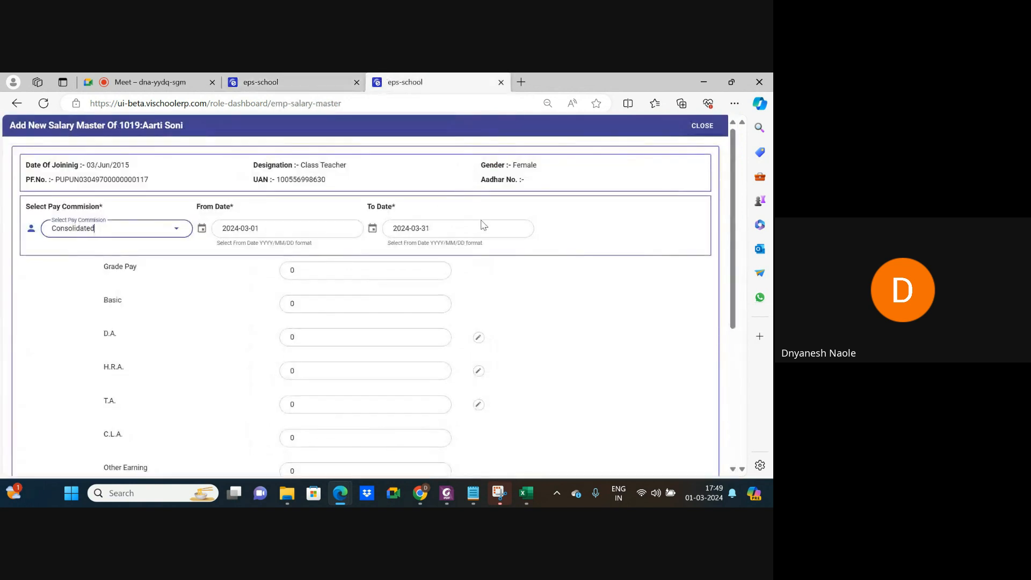
{"action": "left_click", "coordinate": [703, 127]}
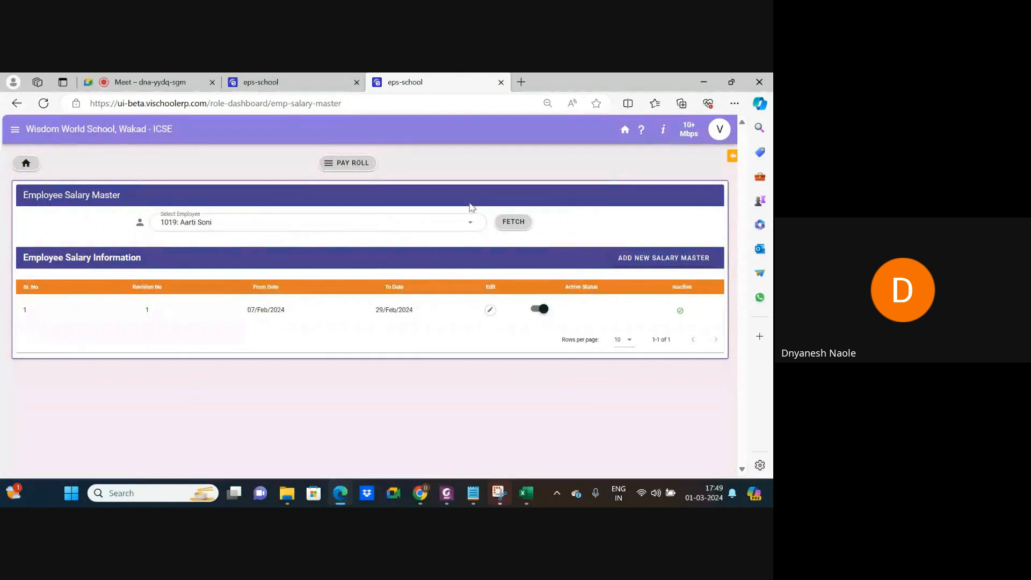
Cancel the GradePay salary component dialog and return to the payroll module tiles.
{"action": "left_click", "coordinate": [268, 82]}
{"action": "left_click", "coordinate": [412, 443]}
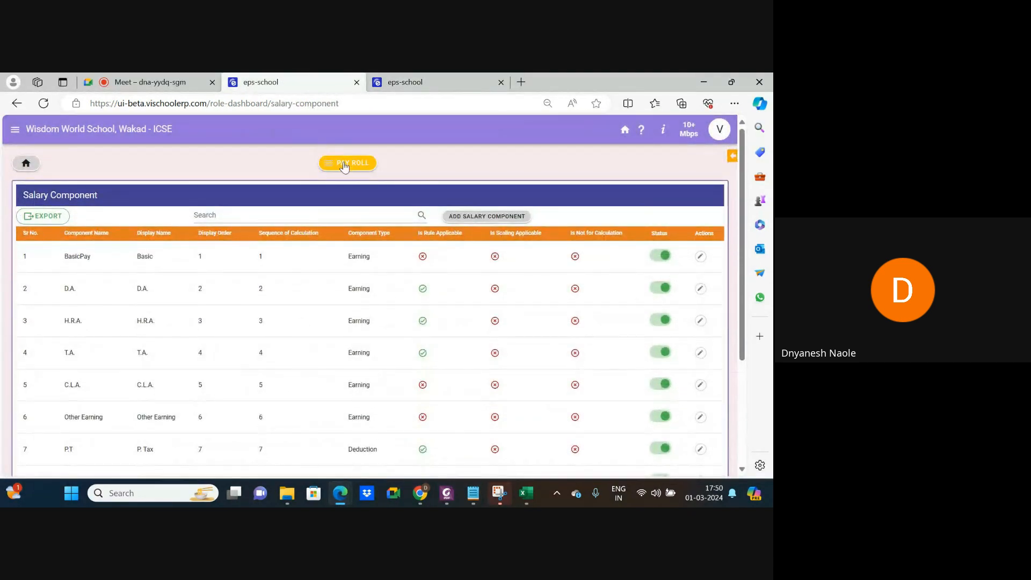
{"action": "left_click", "coordinate": [17, 103]}
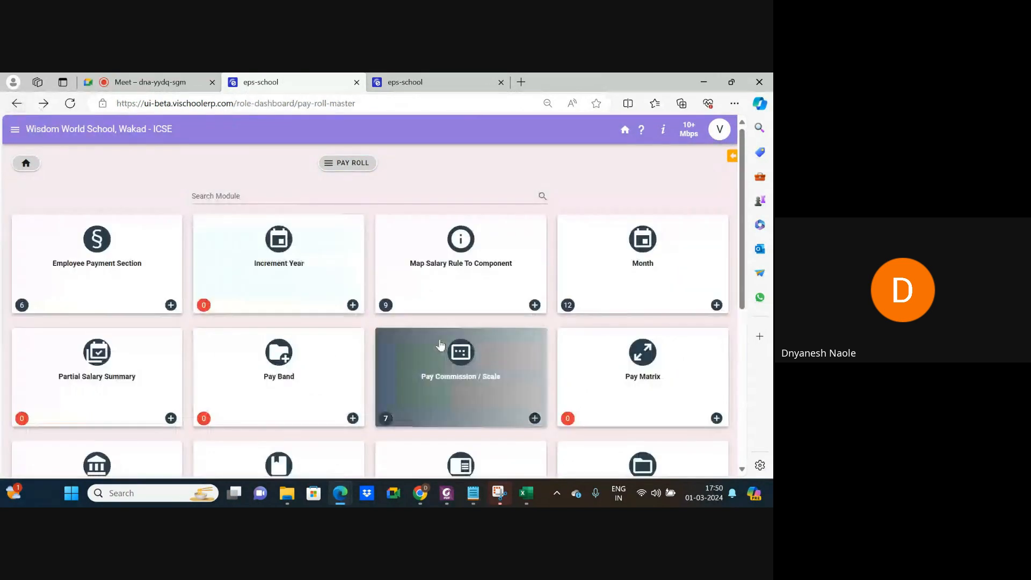
{"action": "scroll", "coordinate": [440, 344], "scroll_direction": "down", "scroll_amount": 4}
{"action": "scroll", "coordinate": [440, 345], "scroll_direction": "down", "scroll_amount": 1}
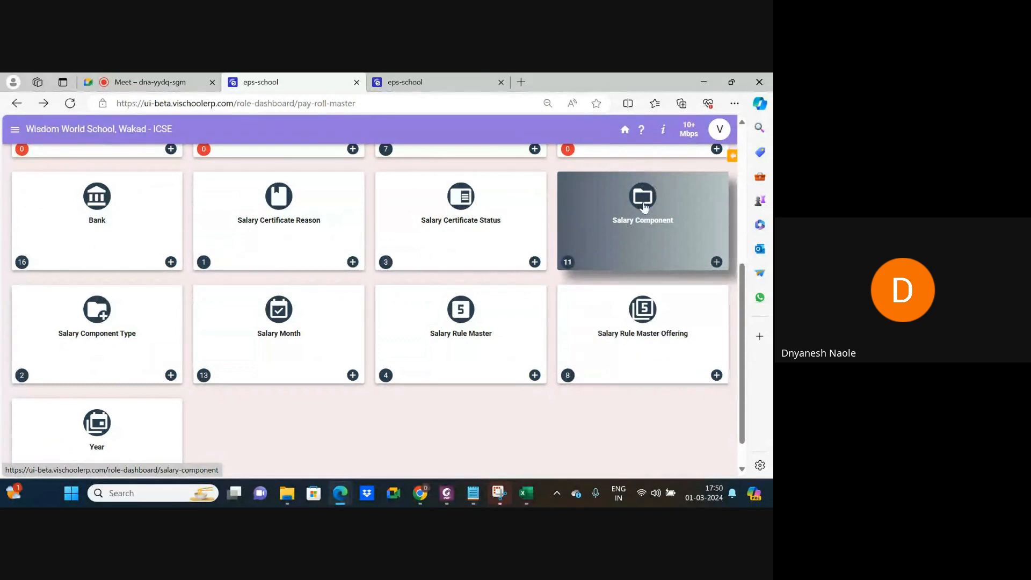
Review the four Salary Rule Master rules, highlighting PER_OF_BASIC.
{"action": "left_click", "coordinate": [461, 329]}
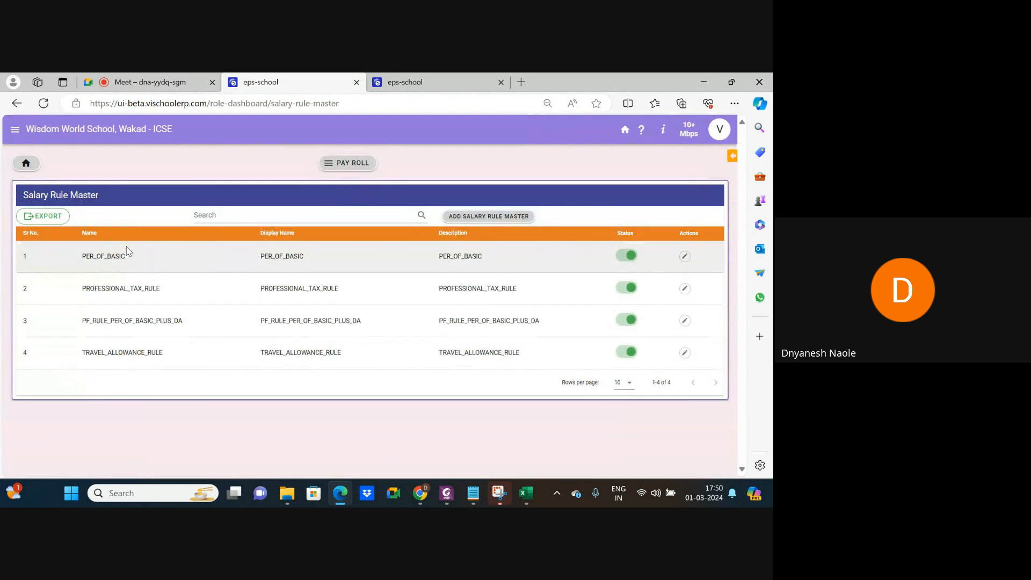
{"action": "scroll", "coordinate": [126, 250], "scroll_direction": "up", "scroll_amount": 3}
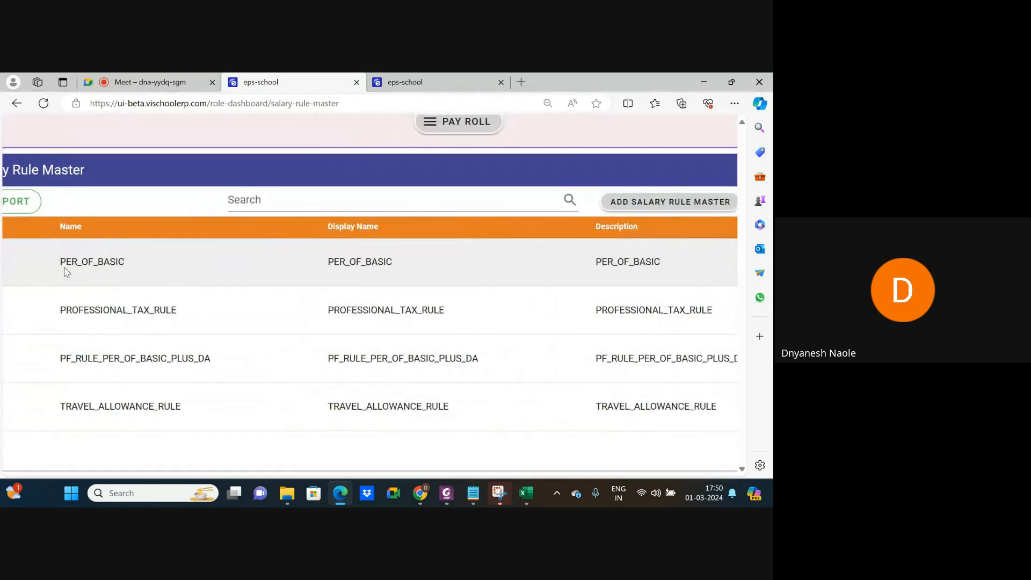
{"action": "left_click_drag", "start_coordinate": [60, 261], "coordinate": [131, 263]}
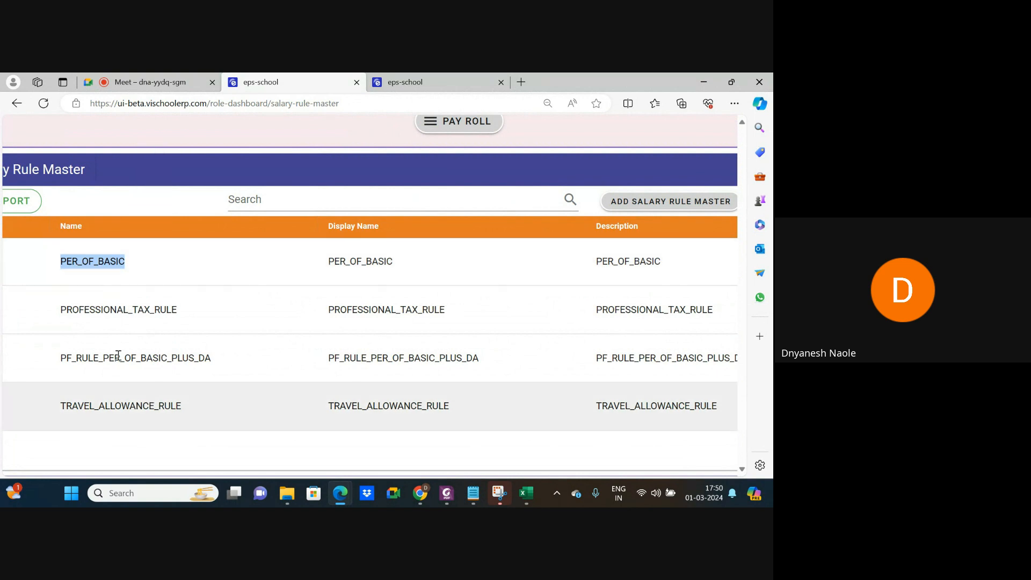
{"action": "left_click", "coordinate": [118, 279]}
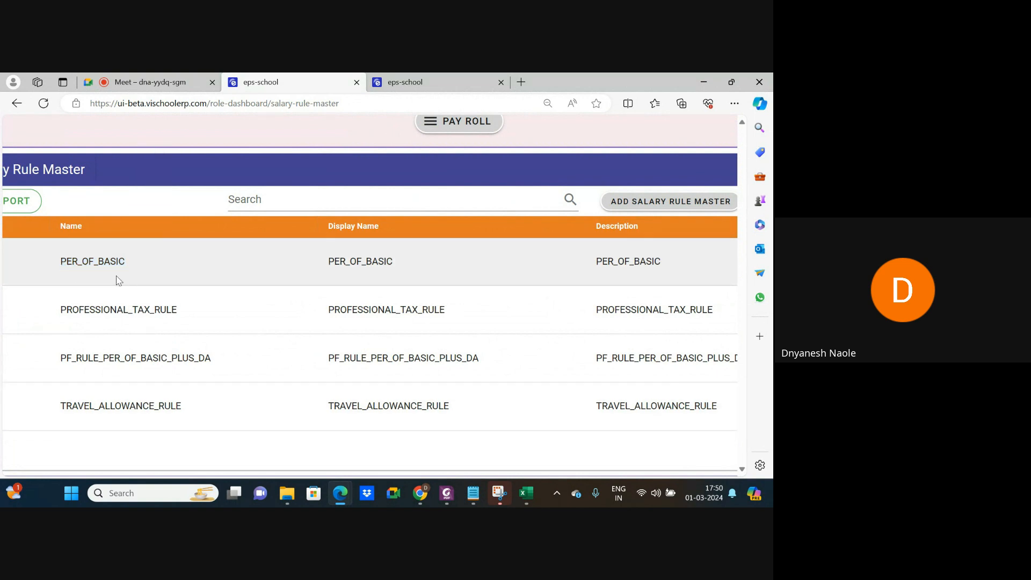
{"action": "scroll", "coordinate": [117, 276], "scroll_direction": "down", "scroll_amount": 5}
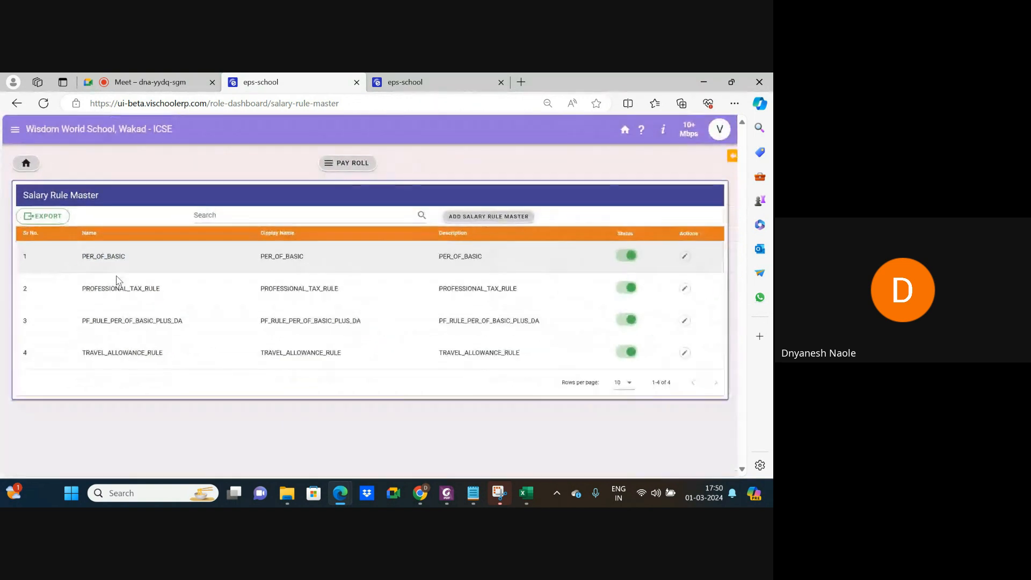
{"action": "left_click", "coordinate": [440, 85]}
Apply the PER_OF_BASIC:34.0 rule to D.A. in the employee's salary revision, giving 15746.
{"action": "left_click", "coordinate": [490, 310]}
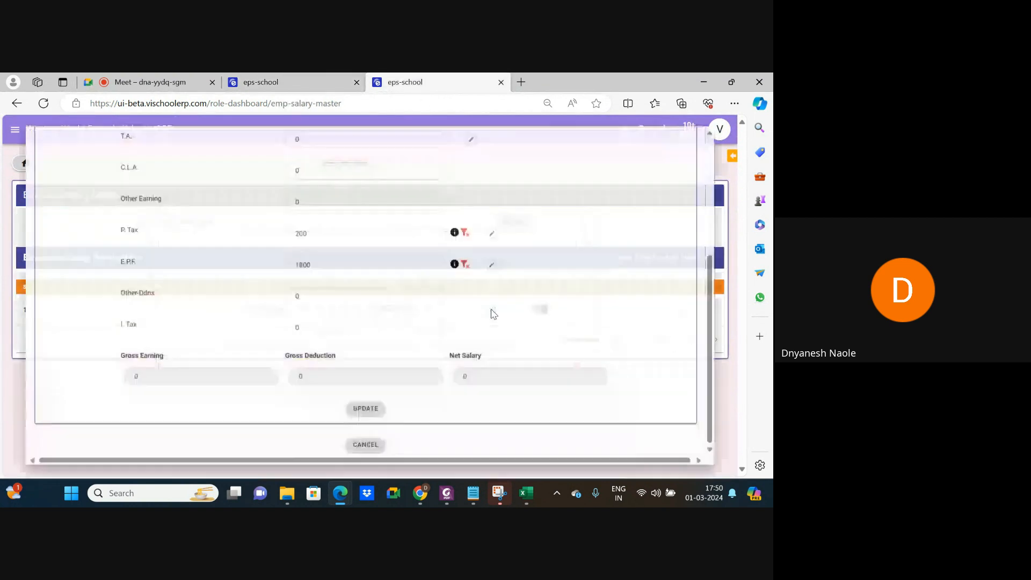
{"action": "scroll", "coordinate": [362, 279], "scroll_direction": "up", "scroll_amount": 5}
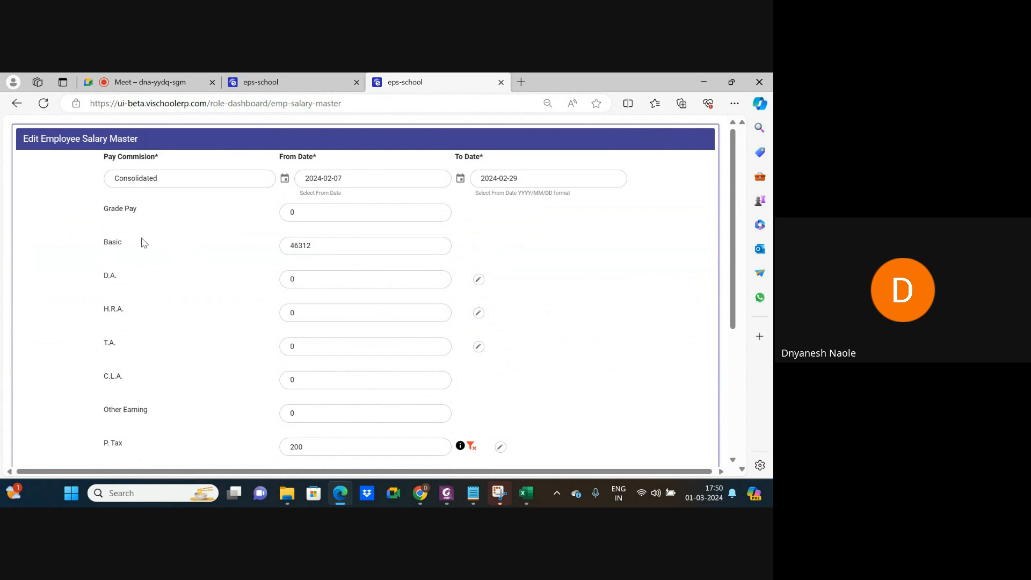
{"action": "left_click", "coordinate": [479, 279]}
{"action": "left_click", "coordinate": [352, 283]}
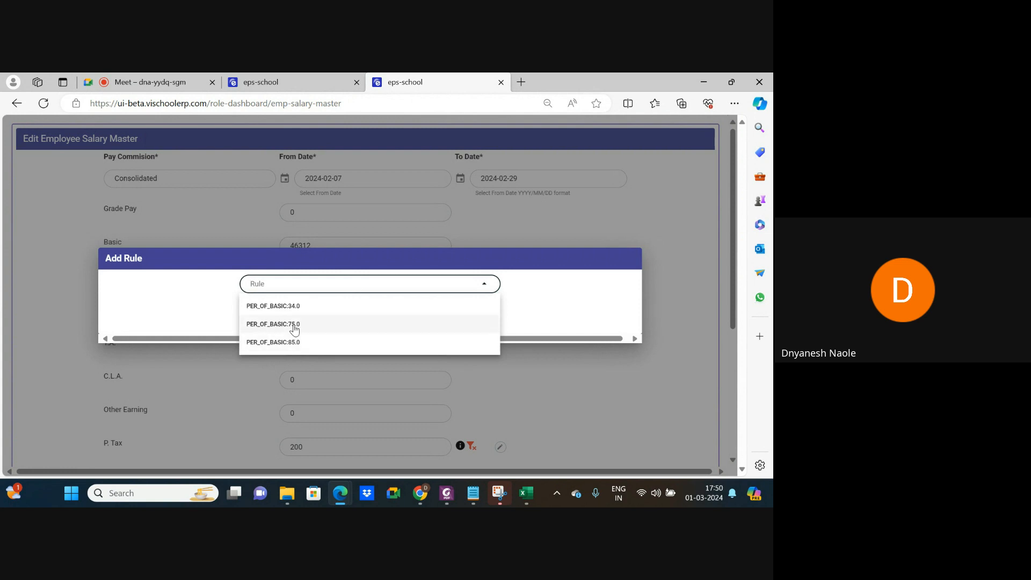
{"action": "left_click", "coordinate": [557, 299]}
{"action": "left_click", "coordinate": [285, 288]}
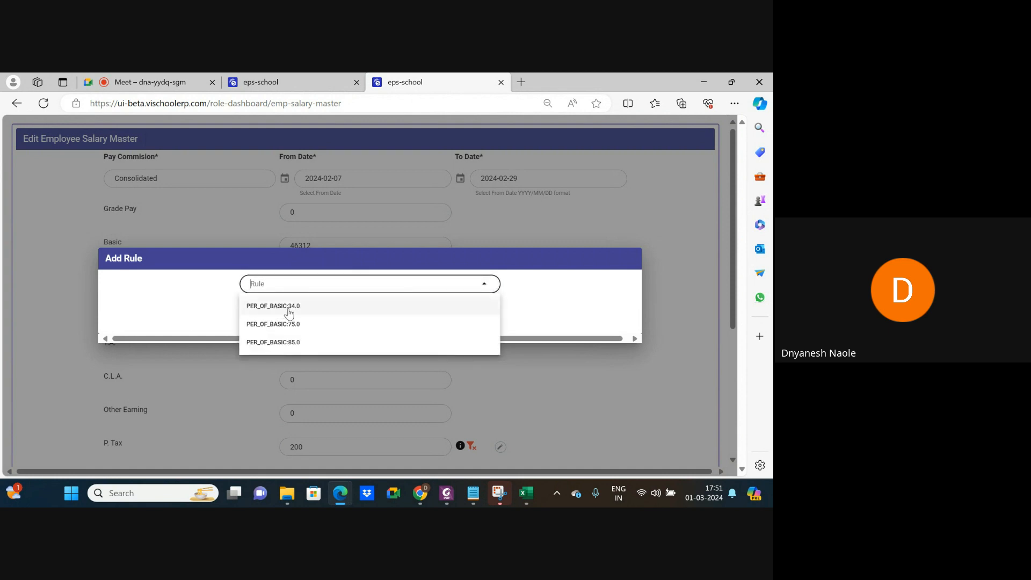
{"action": "left_click", "coordinate": [288, 313]}
{"action": "left_click", "coordinate": [347, 324]}
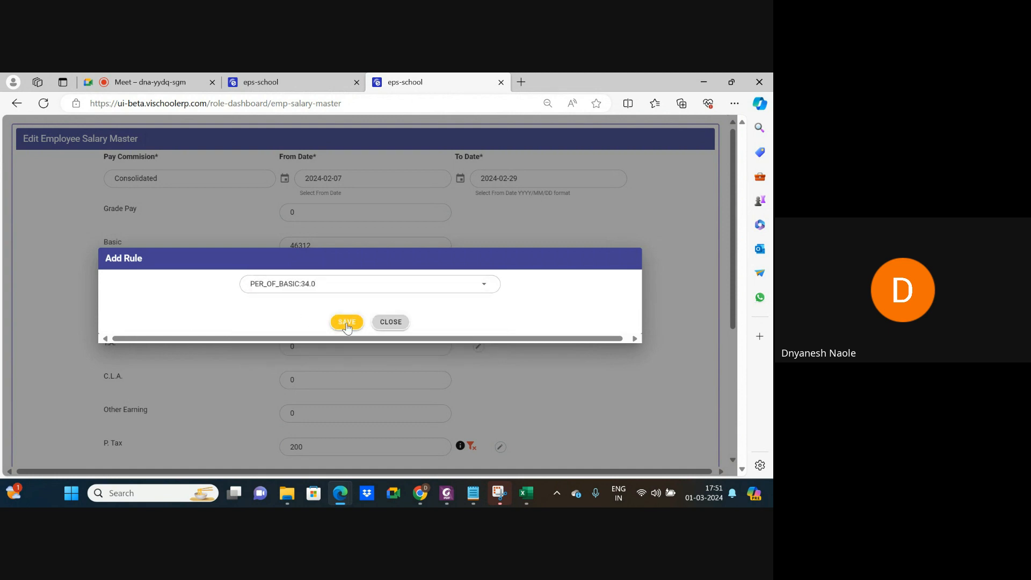
{"action": "left_click", "coordinate": [391, 322]}
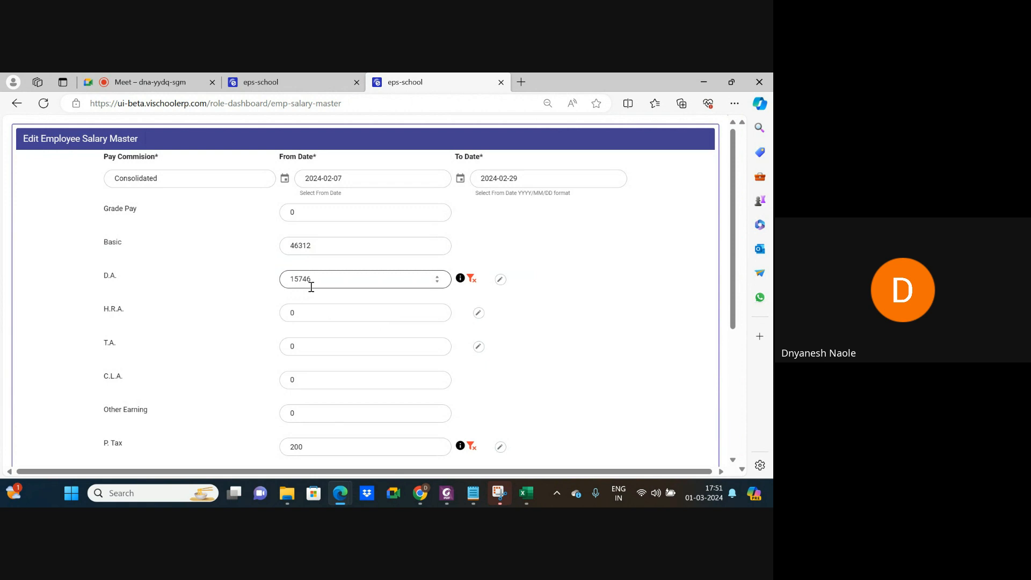
Select the Basic value 46312 and return to the Salary Rule Master tab.
{"action": "double_click", "coordinate": [299, 246]}
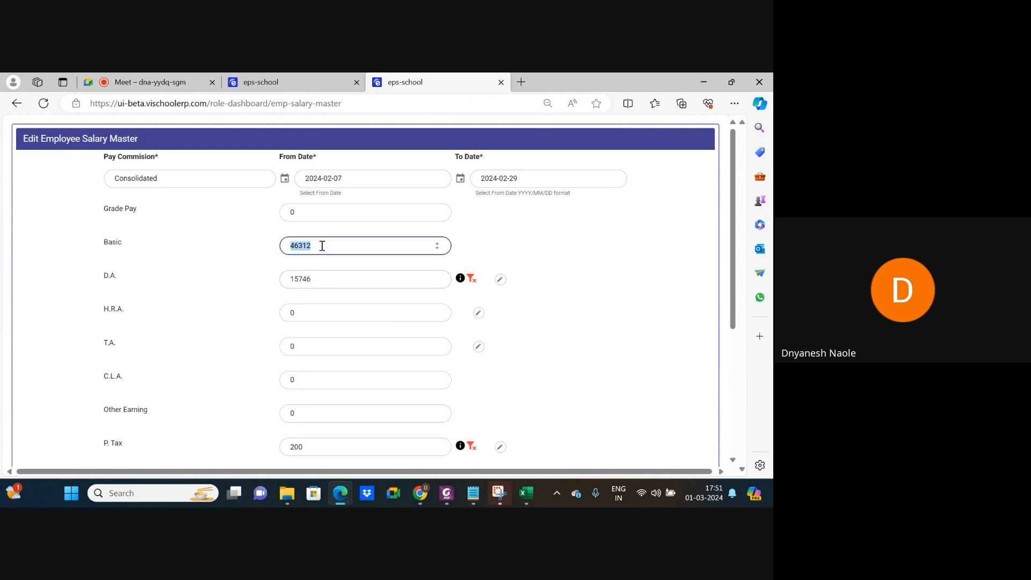
{"action": "left_click", "coordinate": [510, 287]}
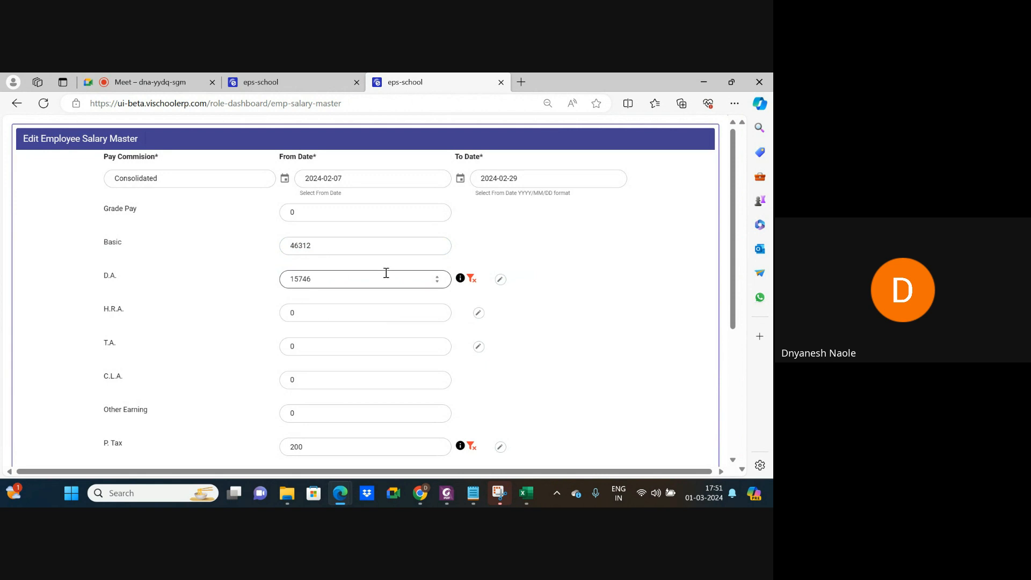
{"action": "left_click", "coordinate": [290, 81]}
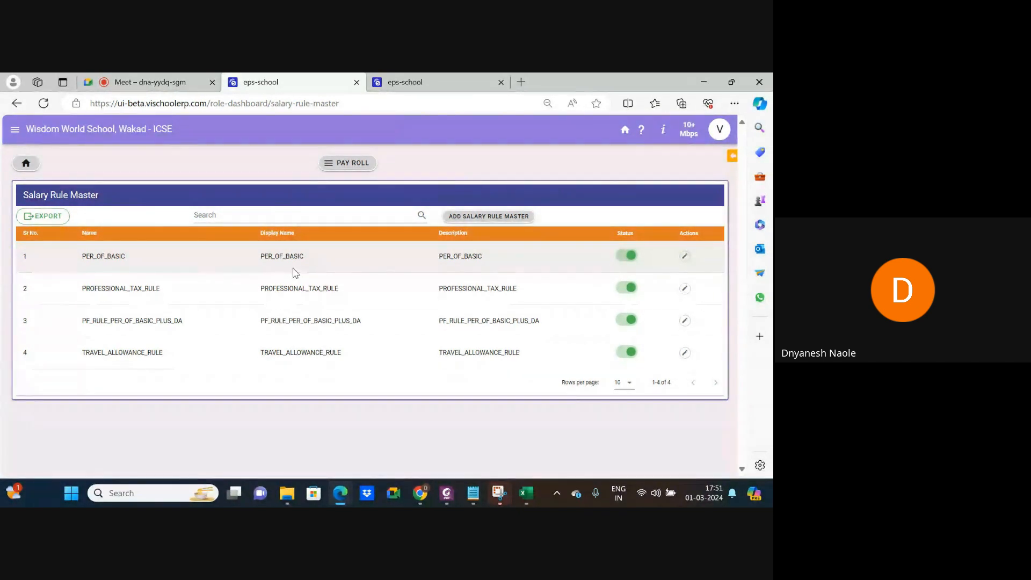
Scroll through the Salary Rule Master list, then return to the Pay Roll module tiles.
{"action": "scroll", "coordinate": [90, 297], "scroll_direction": "up", "scroll_amount": 3}
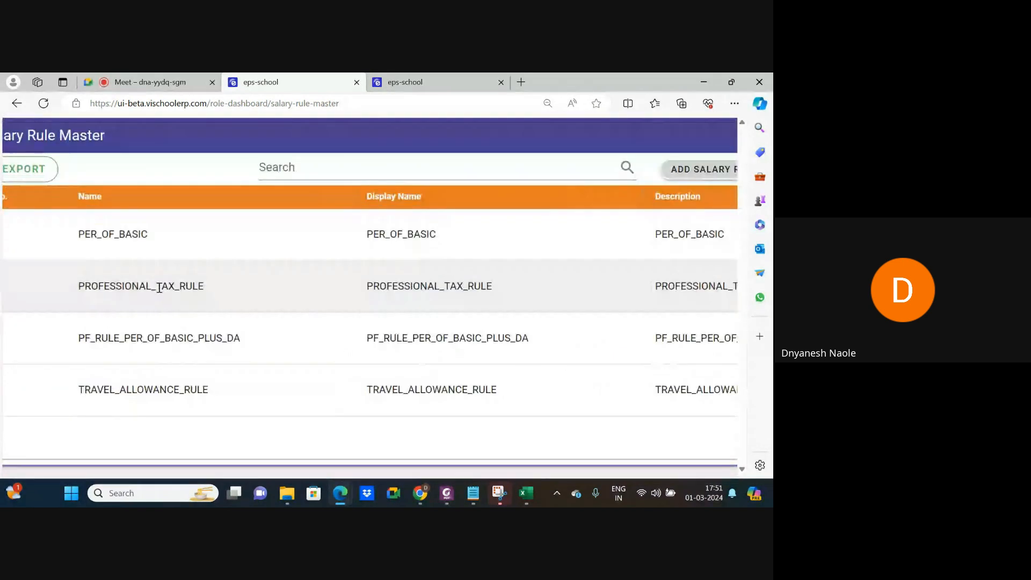
{"action": "scroll", "coordinate": [170, 288], "scroll_direction": "down", "scroll_amount": 3}
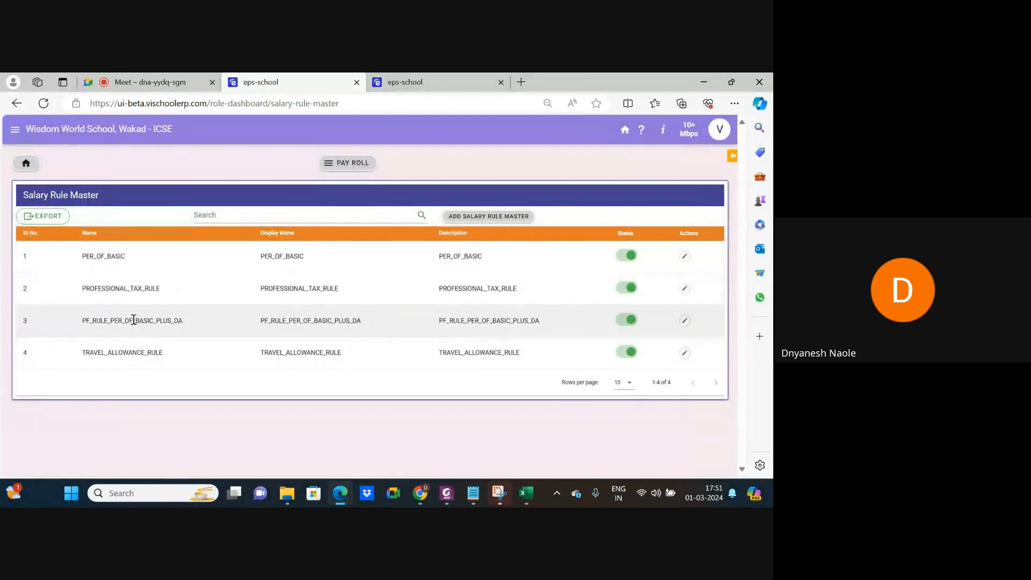
{"action": "scroll", "coordinate": [133, 320], "scroll_direction": "up", "scroll_amount": 3}
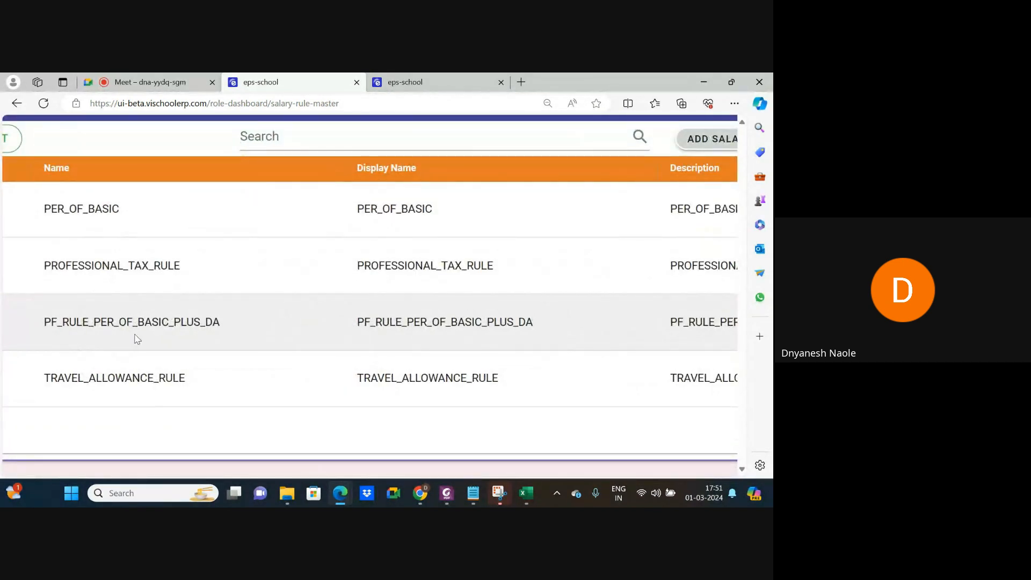
{"action": "scroll", "coordinate": [137, 338], "scroll_direction": "down", "scroll_amount": 3}
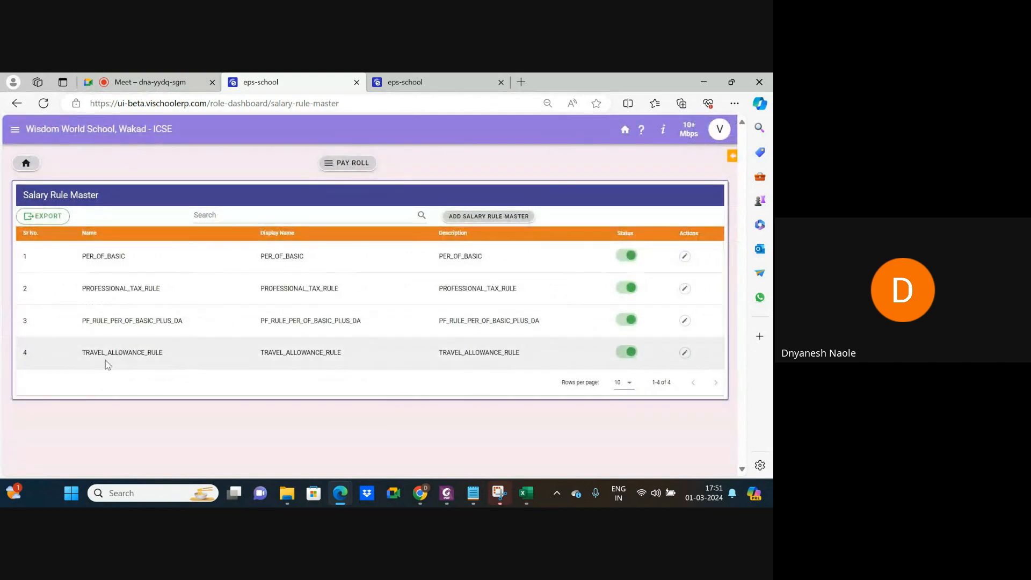
{"action": "scroll", "coordinate": [105, 363], "scroll_direction": "up", "scroll_amount": 3}
{"action": "scroll", "coordinate": [107, 365], "scroll_direction": "down", "scroll_amount": 3}
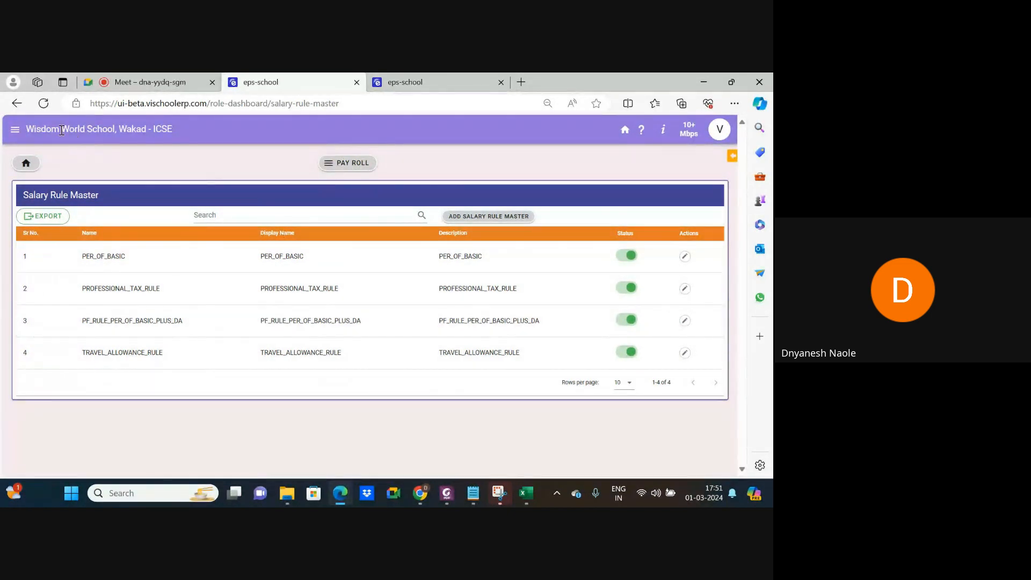
{"action": "left_click", "coordinate": [17, 103]}
{"action": "scroll", "coordinate": [427, 304], "scroll_direction": "down", "scroll_amount": 5}
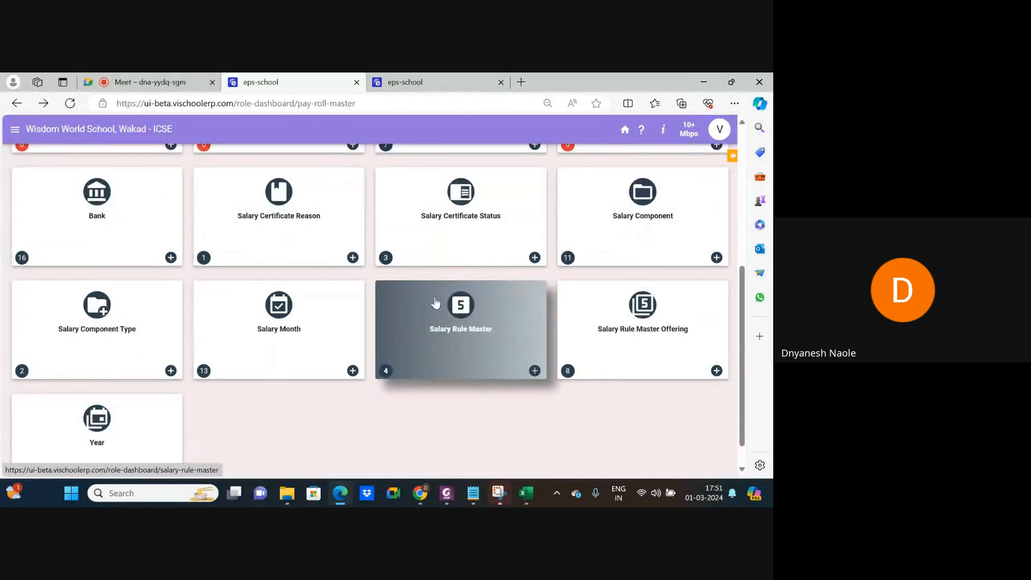
Reopen Salary Rule Master to point out PER_OF_BASIC, then return to the Salary Rule Master Offering tile.
{"action": "left_click", "coordinate": [473, 333]}
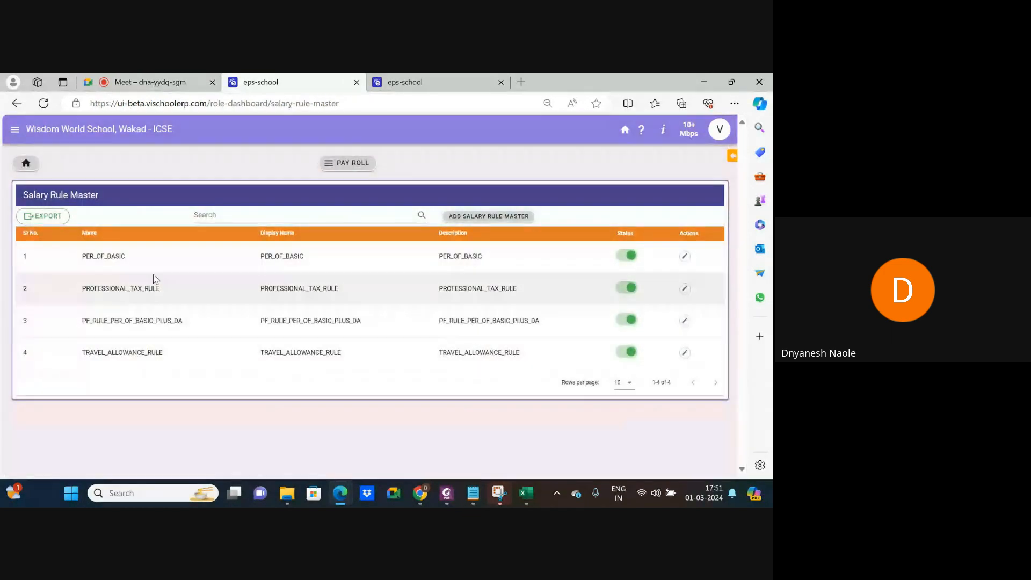
{"action": "scroll", "coordinate": [91, 254], "scroll_direction": "up", "scroll_amount": 5}
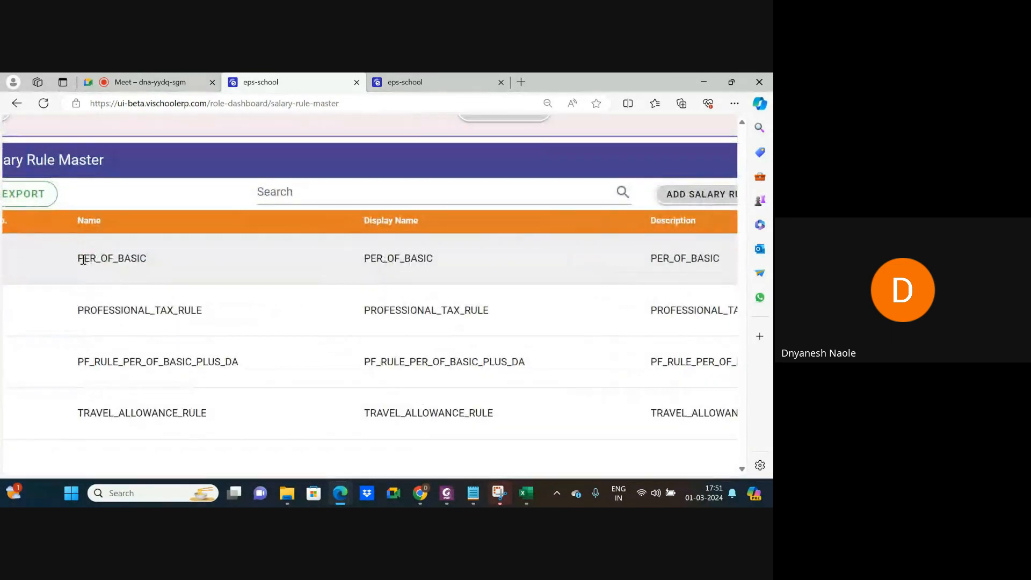
{"action": "left_click_drag", "start_coordinate": [79, 257], "coordinate": [148, 257]}
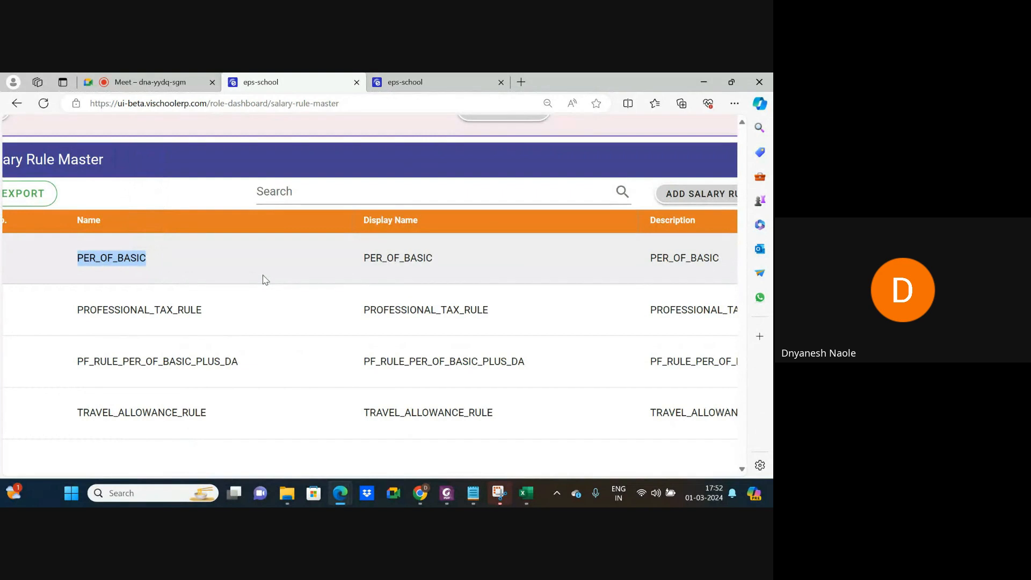
{"action": "scroll", "coordinate": [263, 279], "scroll_direction": "down", "scroll_amount": 5}
{"action": "left_click", "coordinate": [249, 379]}
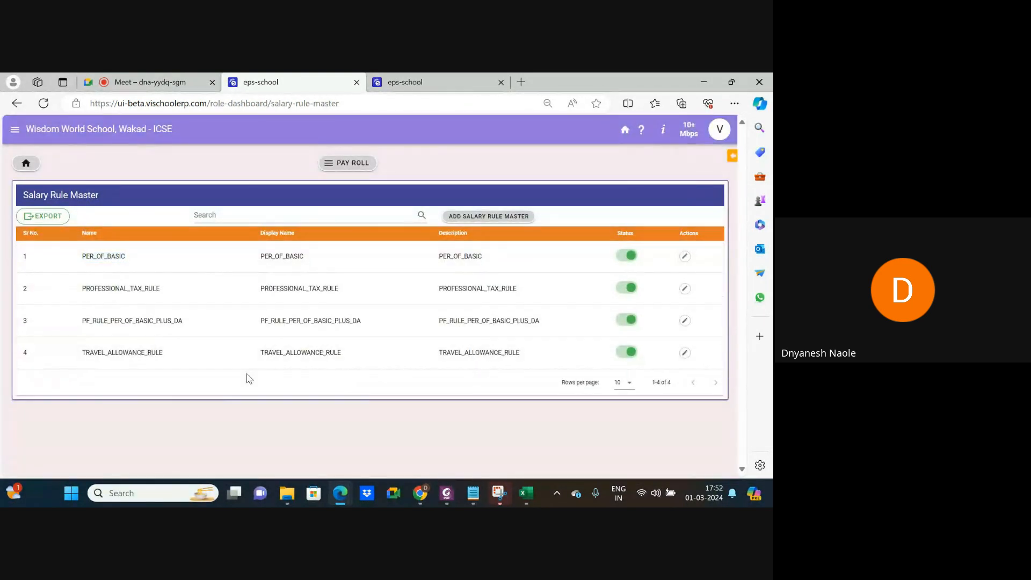
{"action": "left_click", "coordinate": [16, 105]}
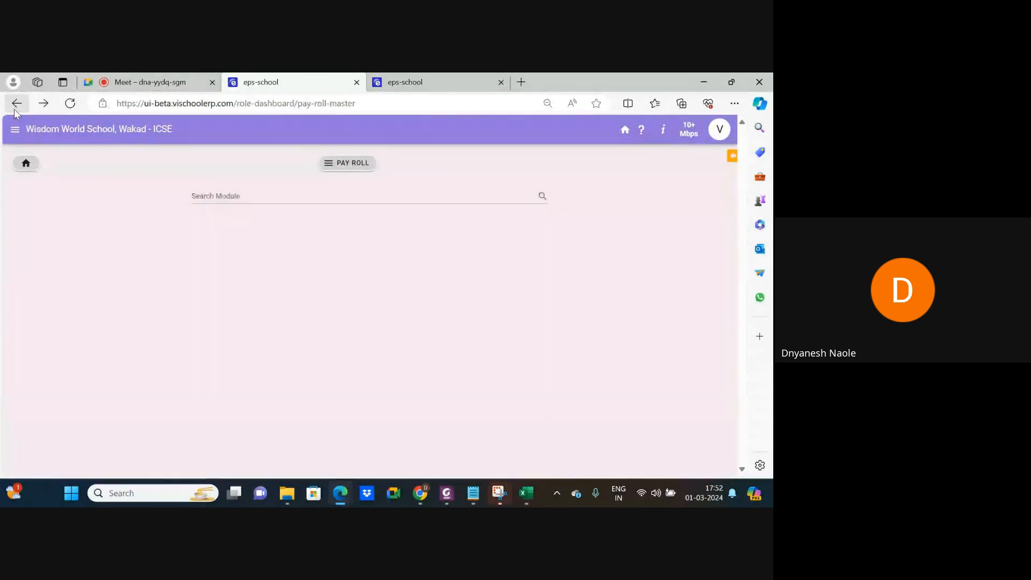
{"action": "scroll", "coordinate": [317, 329], "scroll_direction": "down", "scroll_amount": 5}
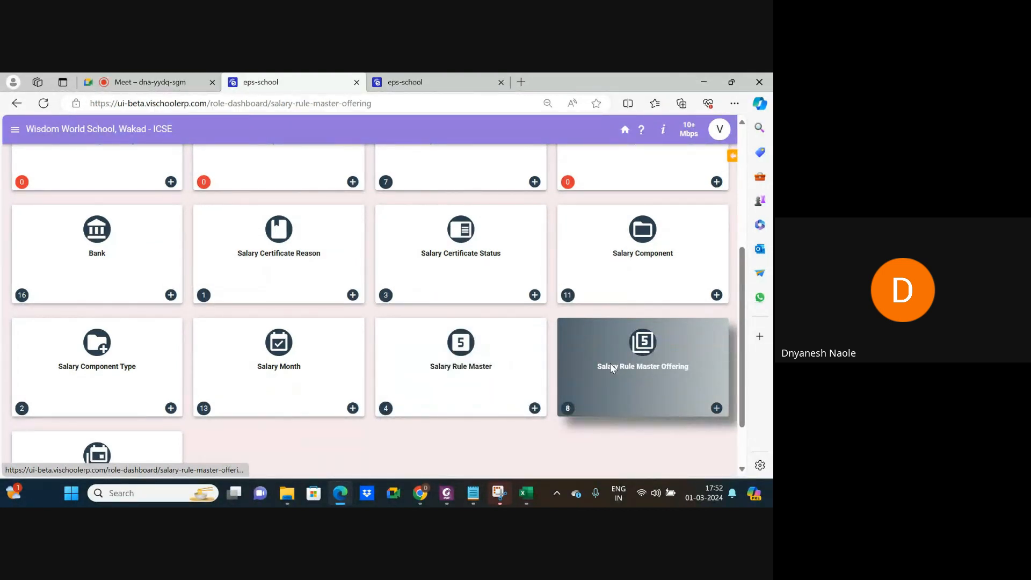
Open the Salary Rule Master Offering list of 8 existing offerings.
{"action": "left_click", "coordinate": [610, 370]}
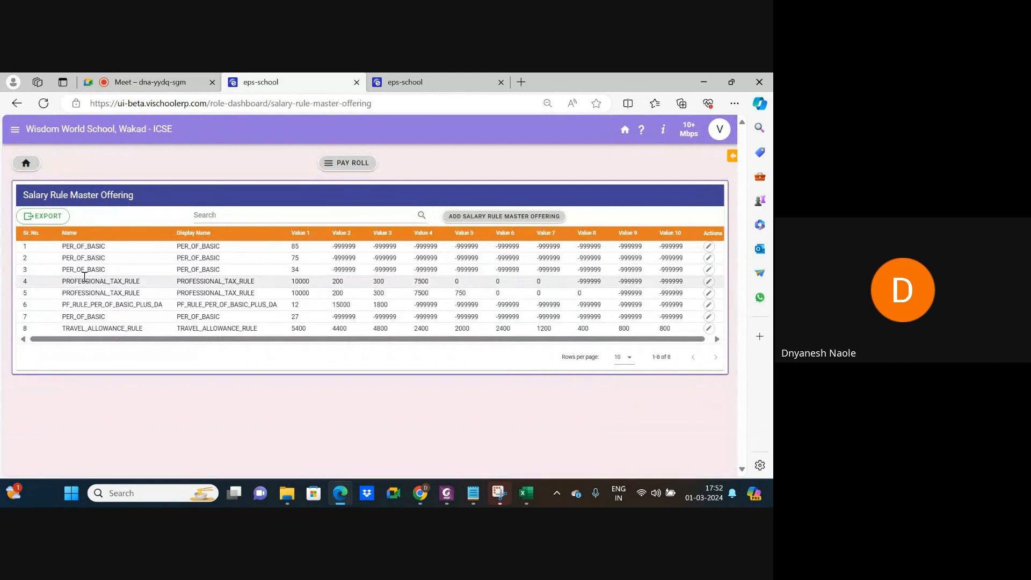
{"action": "scroll", "coordinate": [92, 287], "scroll_direction": "up", "scroll_amount": 5}
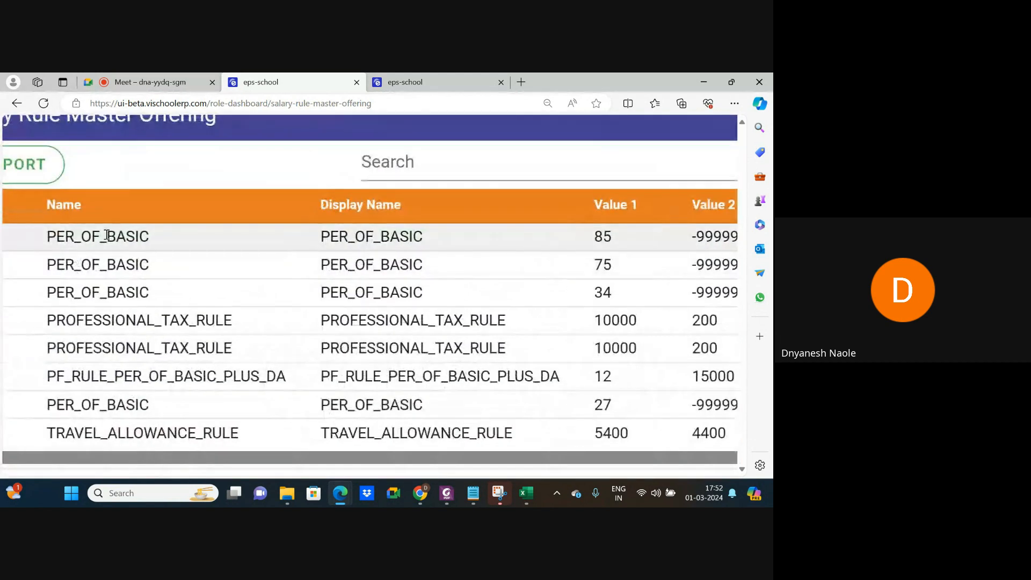
{"action": "scroll", "coordinate": [330, 236], "scroll_direction": "right", "scroll_amount": 3}
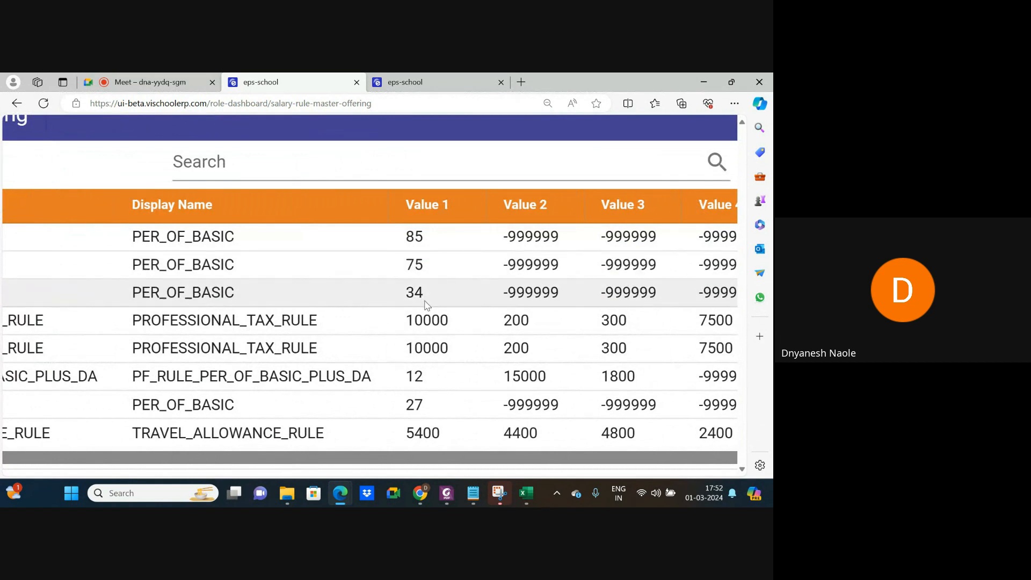
{"action": "scroll", "coordinate": [427, 305], "scroll_direction": "down", "scroll_amount": 5}
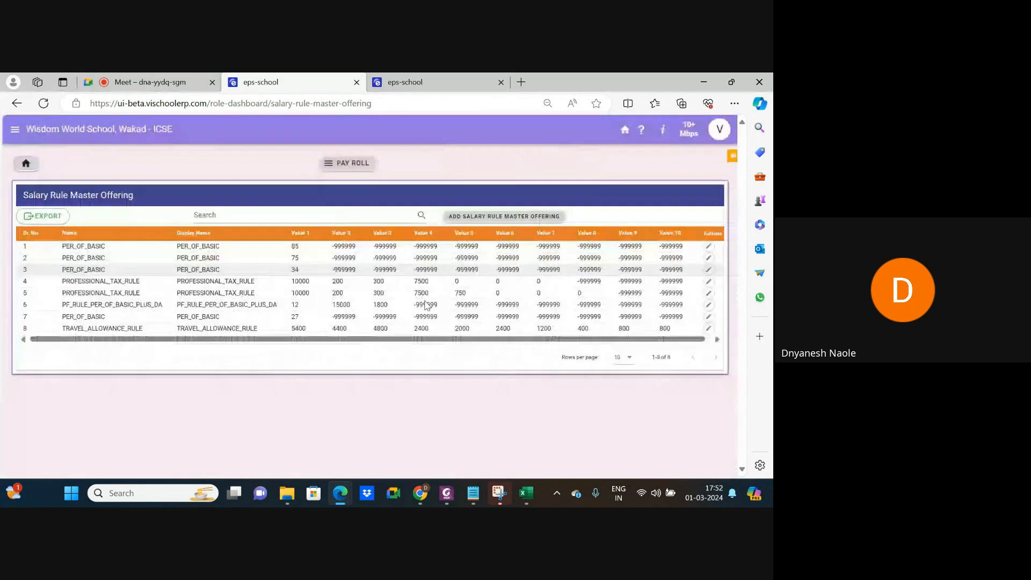
Add a PER_OF_BASIC offering with Value 1 of 65 and save it.
{"action": "left_click", "coordinate": [502, 217]}
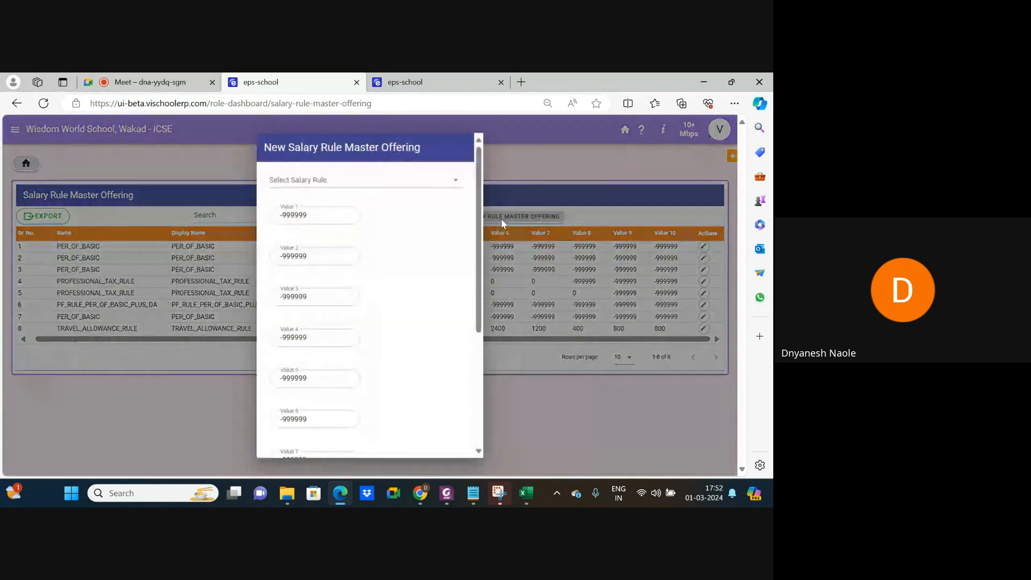
{"action": "left_click", "coordinate": [325, 182]}
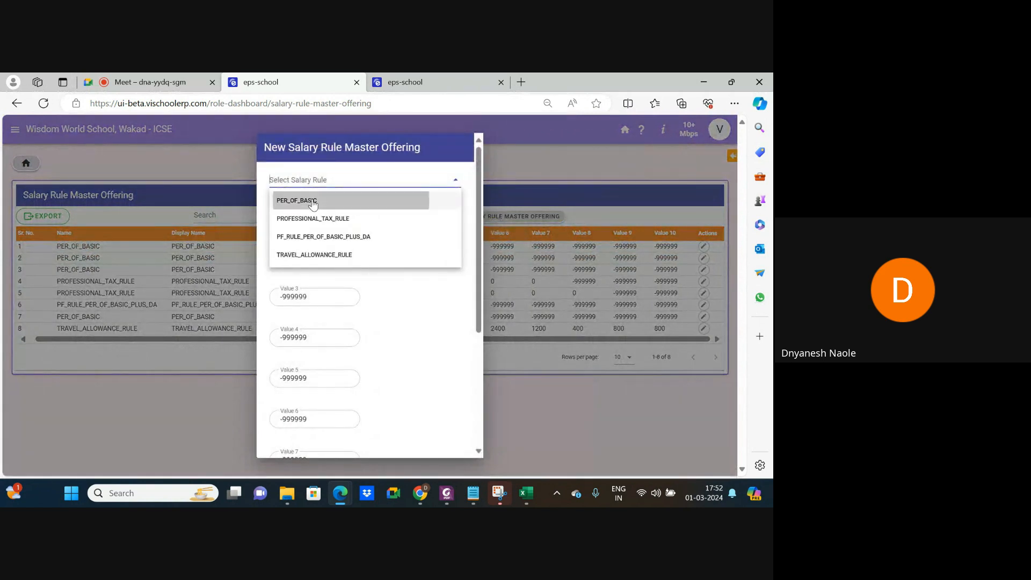
{"action": "left_click", "coordinate": [310, 201]}
{"action": "left_click_drag", "start_coordinate": [309, 212], "coordinate": [264, 224]}
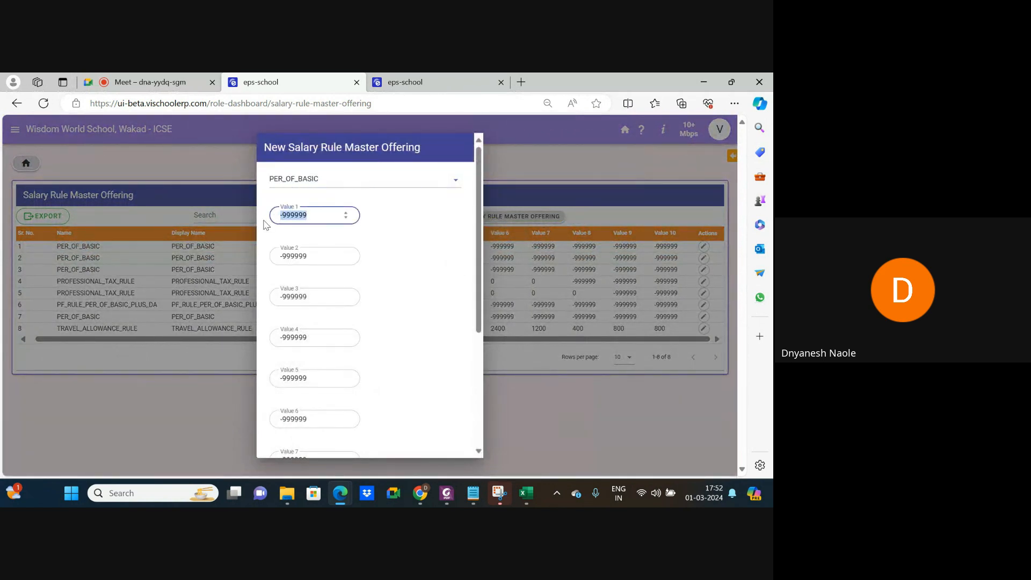
{"action": "type", "text": "65"}
{"action": "left_click", "coordinate": [385, 248]}
{"action": "scroll", "coordinate": [300, 358], "scroll_direction": "down", "scroll_amount": 1}
{"action": "scroll", "coordinate": [301, 363], "scroll_direction": "down", "scroll_amount": 3}
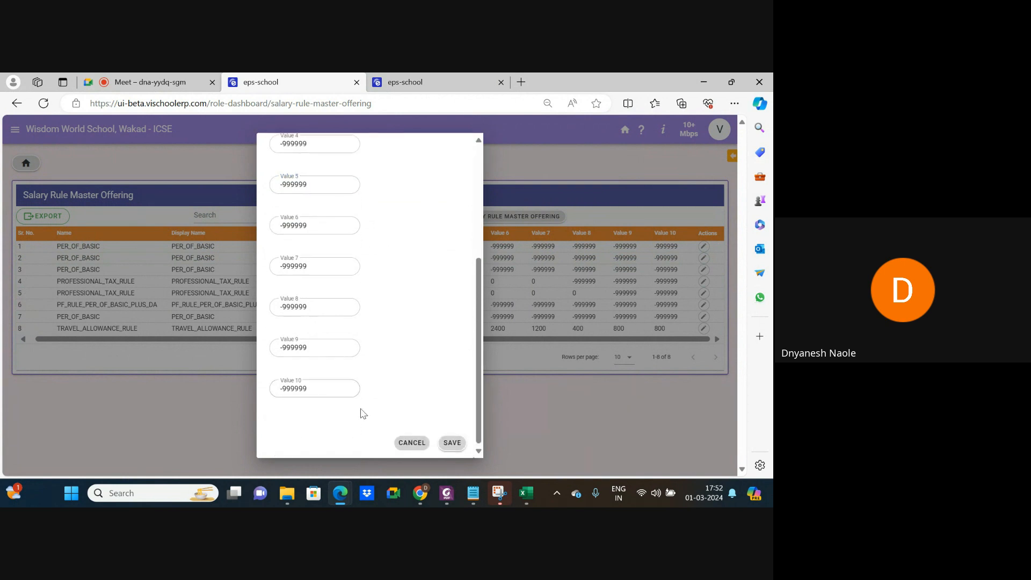
{"action": "left_click", "coordinate": [450, 445]}
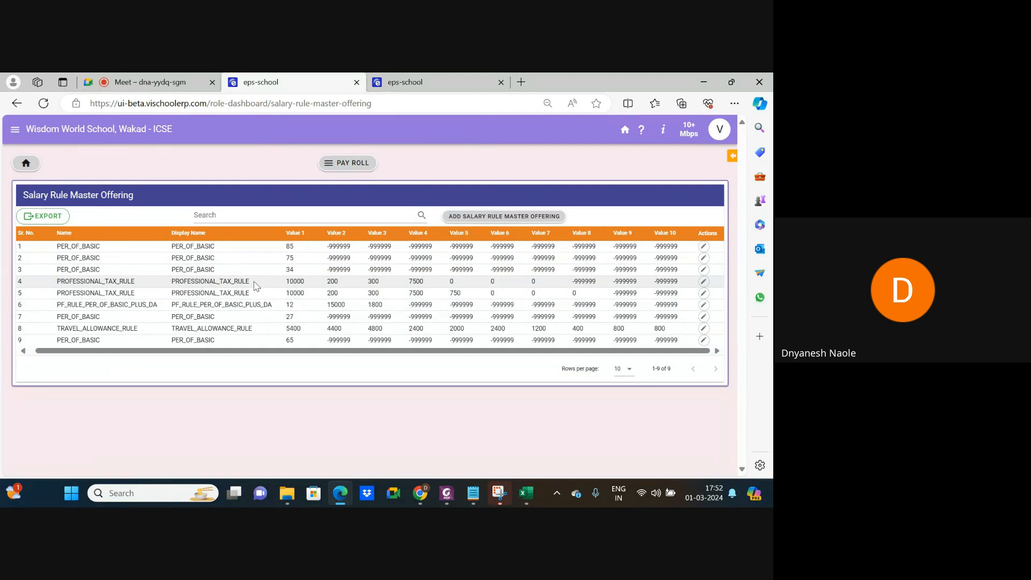
Open the second PROFESSIONAL_TAX_RULE offering in row 5 for editing.
{"action": "left_click", "coordinate": [704, 293]}
{"action": "scroll", "coordinate": [354, 222], "scroll_direction": "down", "scroll_amount": 5}
{"action": "scroll", "coordinate": [353, 221], "scroll_direction": "up", "scroll_amount": 5}
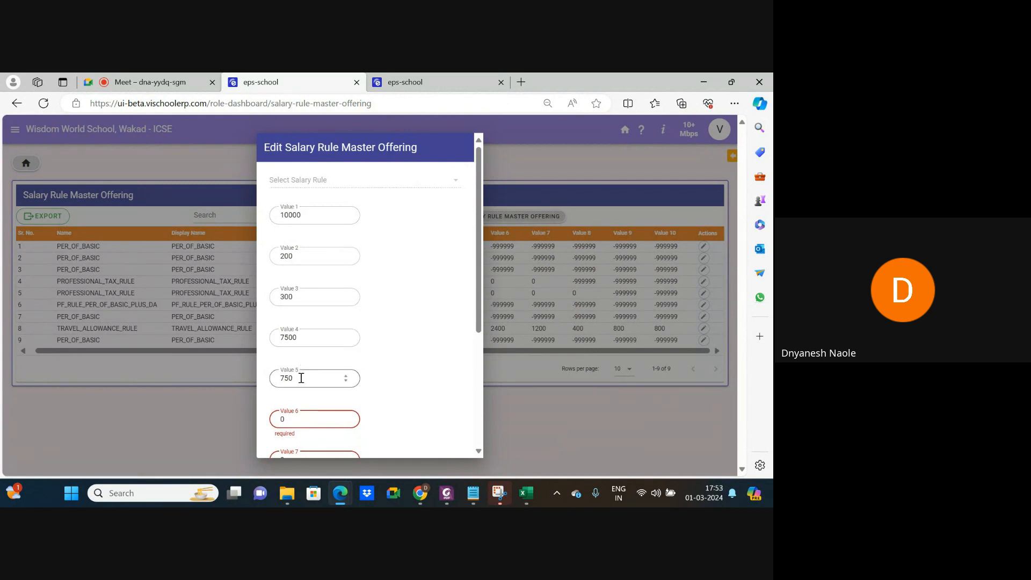
{"action": "scroll", "coordinate": [301, 378], "scroll_direction": "down", "scroll_amount": 5}
{"action": "scroll", "coordinate": [302, 378], "scroll_direction": "up", "scroll_amount": 4}
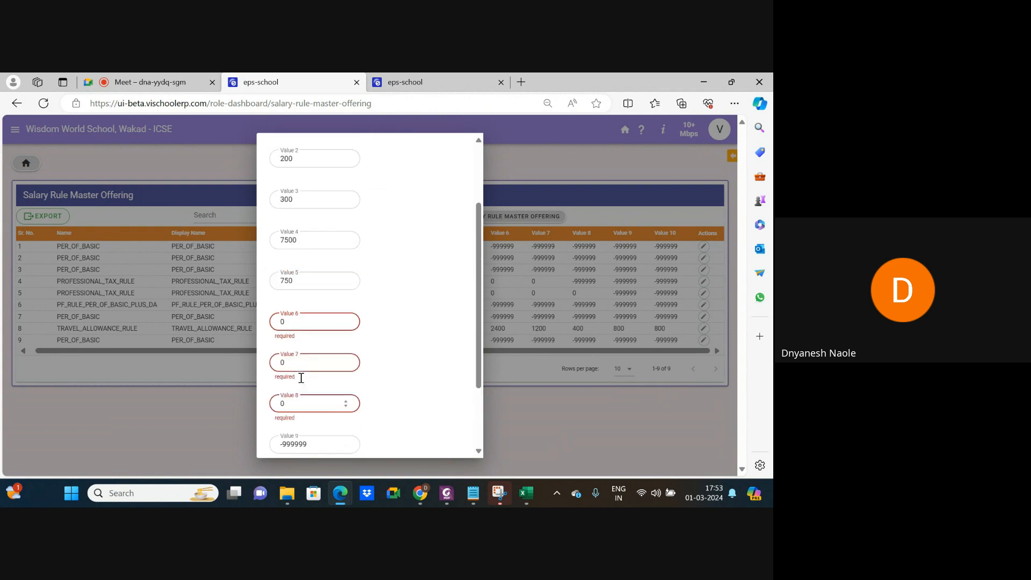
{"action": "scroll", "coordinate": [301, 383], "scroll_direction": "up", "scroll_amount": 1}
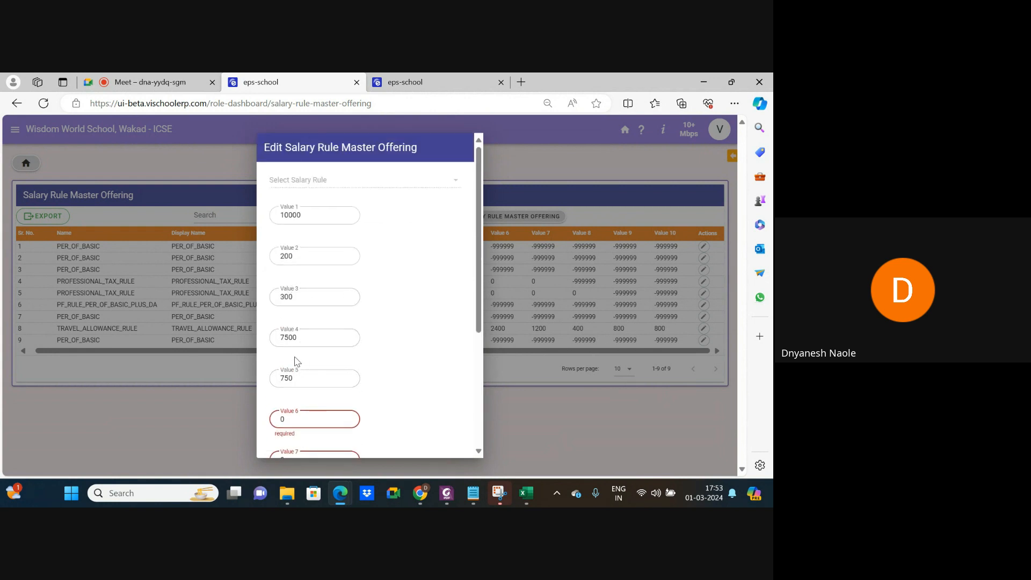
{"action": "scroll", "coordinate": [299, 273], "scroll_direction": "down", "scroll_amount": 2}
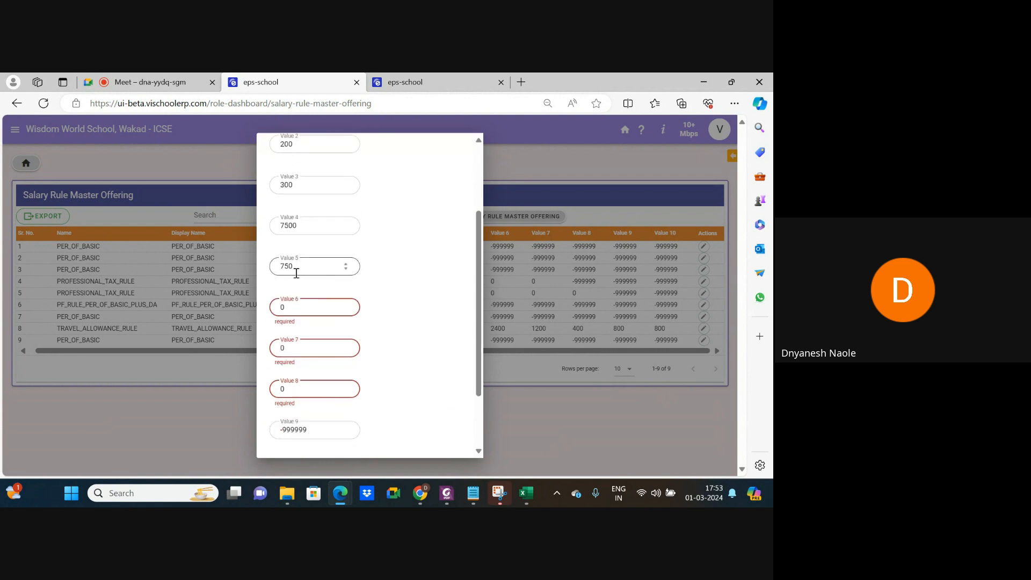
Change Value 5 from 750 to 175 and save the offering.
{"action": "left_click", "coordinate": [298, 271]}
{"action": "key", "text": "BackSpace"}
{"action": "key", "text": "BackSpace"}
{"action": "key", "text": "BackSpace"}
{"action": "type", "text": "1"}
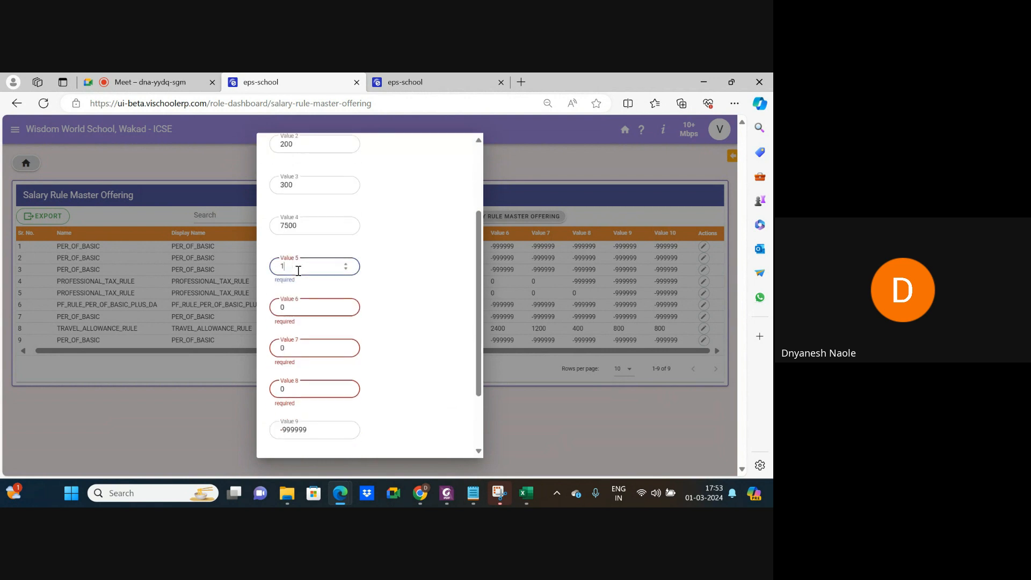
{"action": "left_click", "coordinate": [420, 310]}
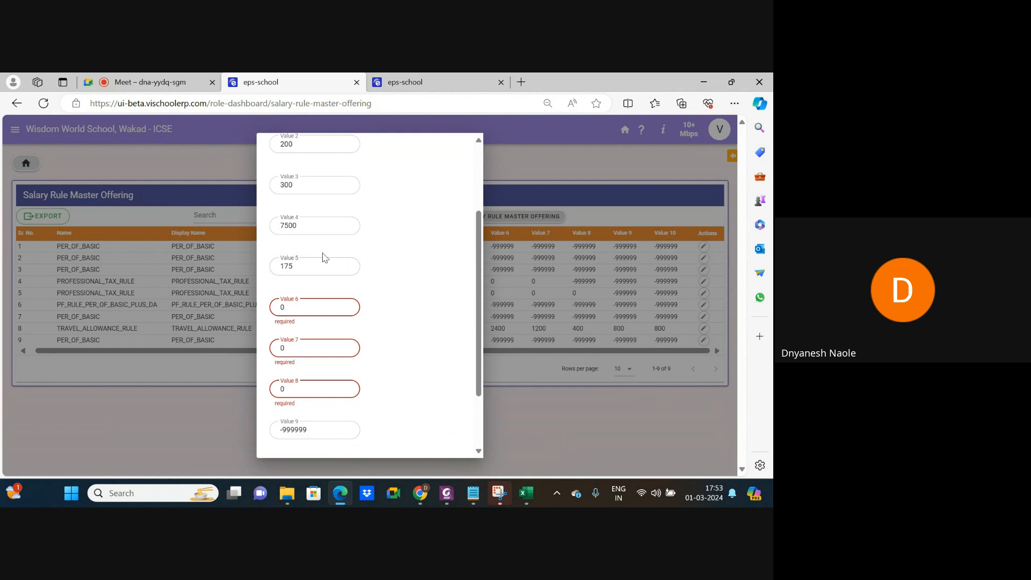
{"action": "scroll", "coordinate": [323, 257], "scroll_direction": "up", "scroll_amount": 2}
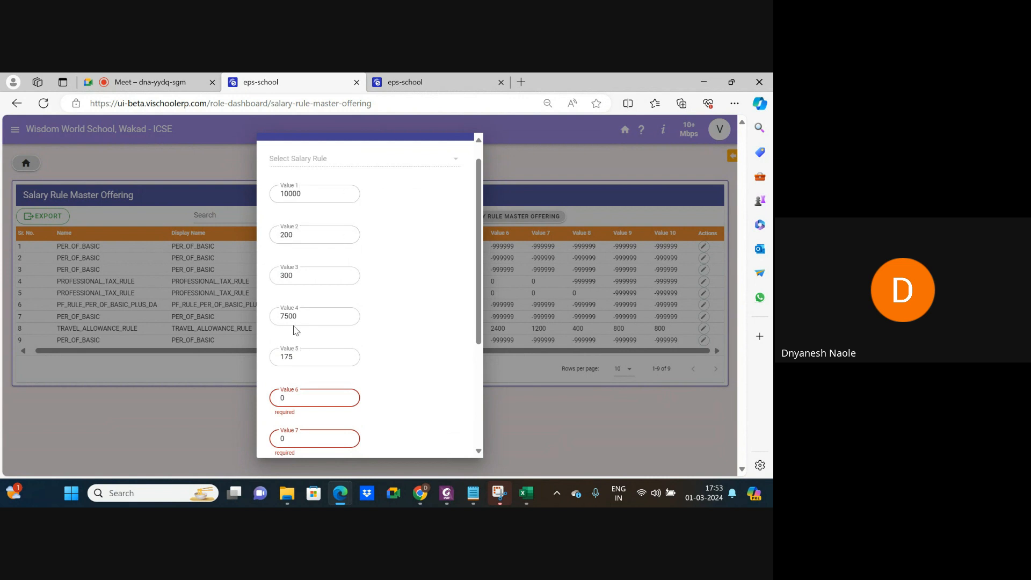
{"action": "scroll", "coordinate": [294, 330], "scroll_direction": "down", "scroll_amount": 1}
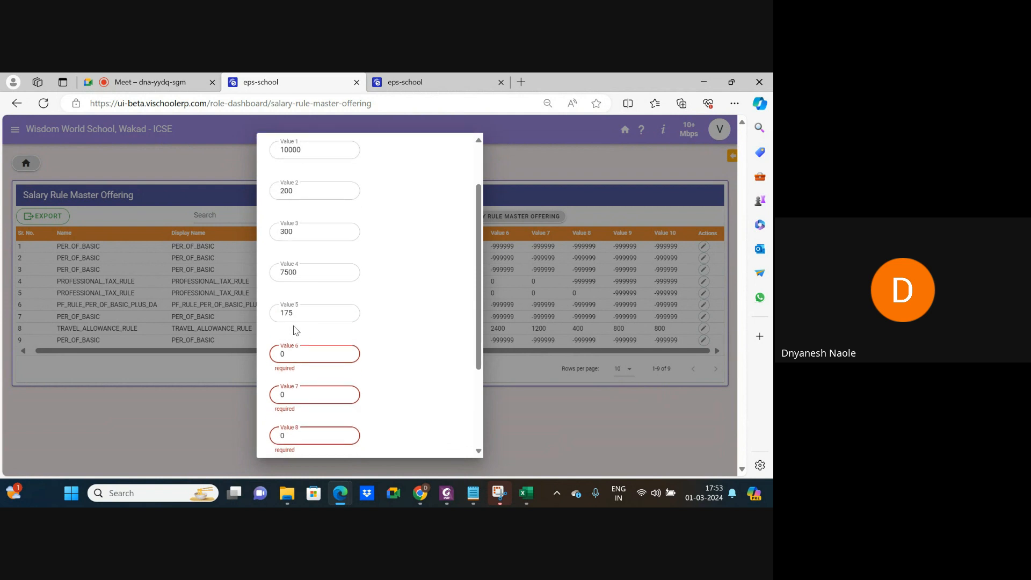
{"action": "scroll", "coordinate": [295, 329], "scroll_direction": "down", "scroll_amount": 3}
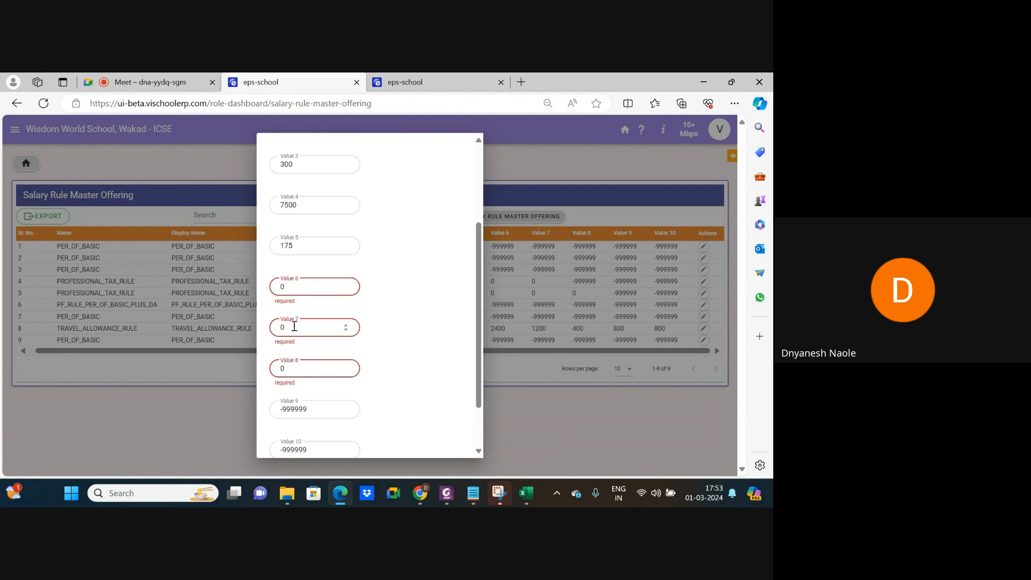
{"action": "left_click", "coordinate": [454, 442]}
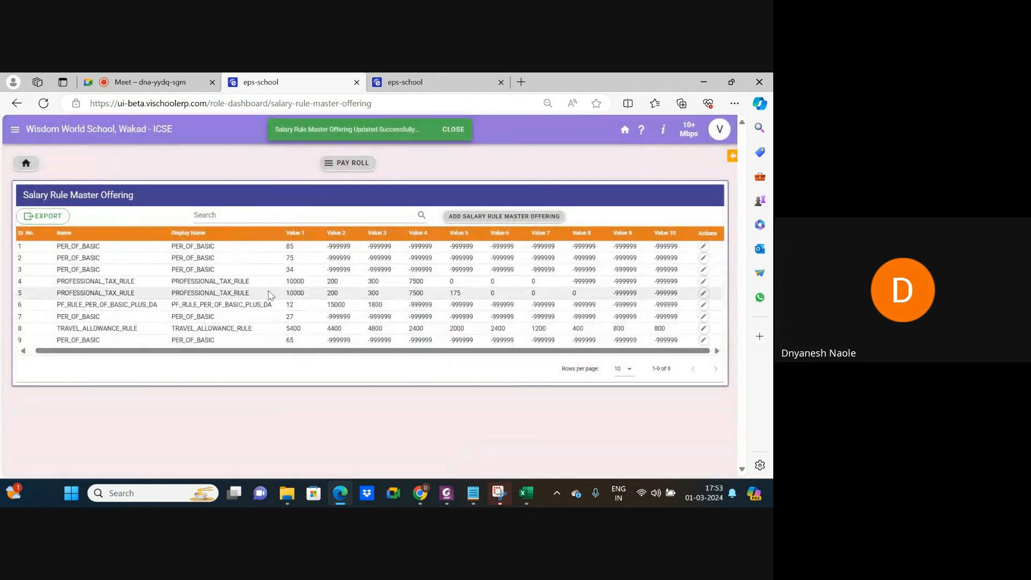
Reopen the first PROFESSIONAL_TAX_RULE offering and save it again without changes.
{"action": "left_click", "coordinate": [702, 282]}
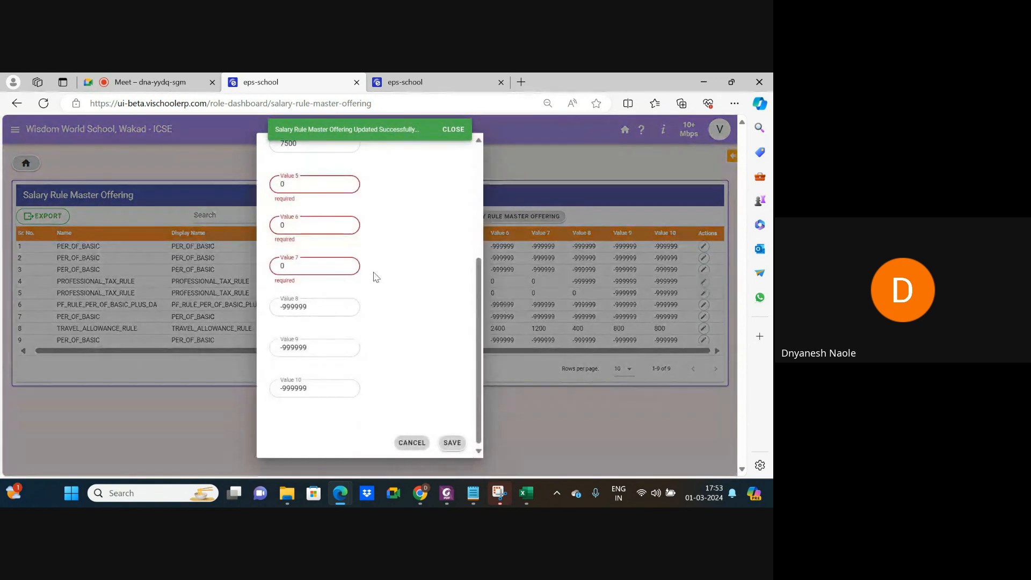
{"action": "scroll", "coordinate": [373, 274], "scroll_direction": "up", "scroll_amount": 5}
{"action": "scroll", "coordinate": [308, 206], "scroll_direction": "up", "scroll_amount": 1}
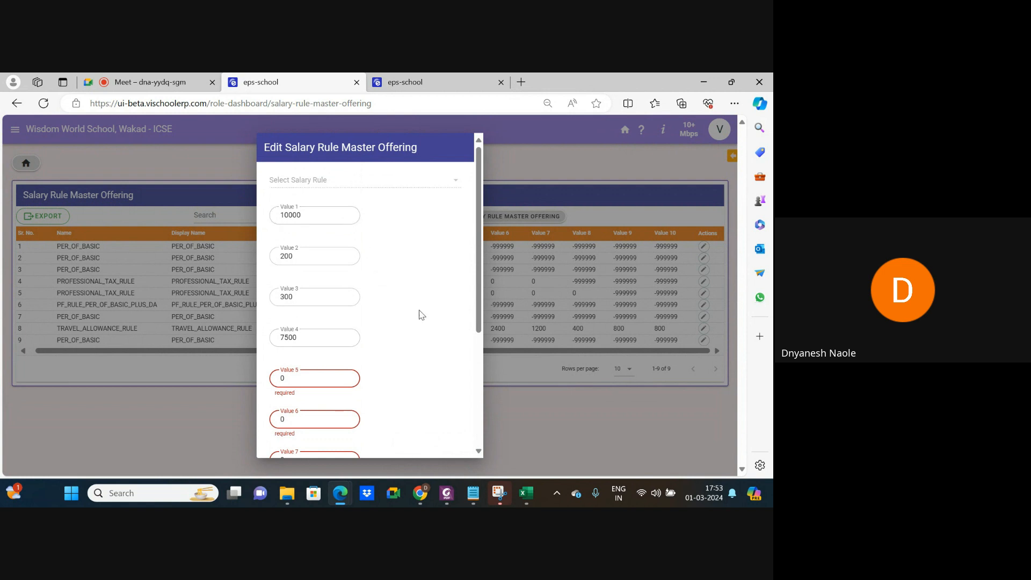
{"action": "scroll", "coordinate": [421, 311], "scroll_direction": "down", "scroll_amount": 3}
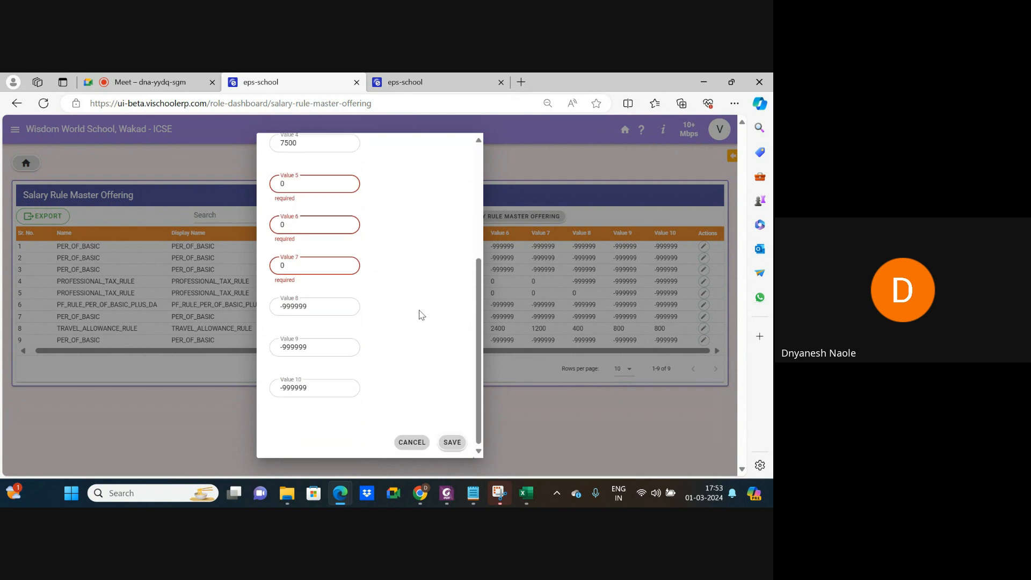
{"action": "left_click", "coordinate": [451, 443]}
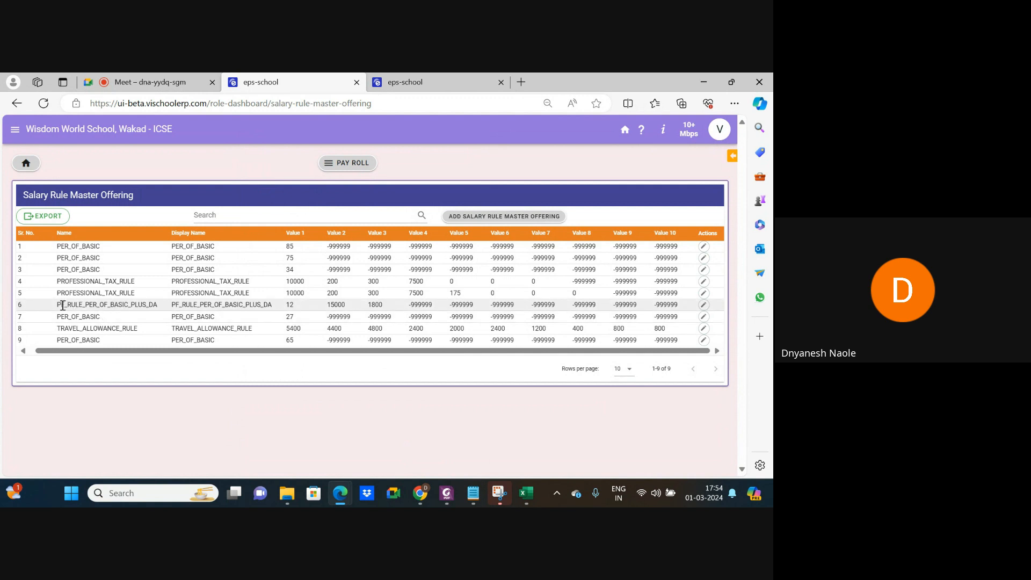
{"action": "left_click_drag", "start_coordinate": [100, 308], "coordinate": [171, 305]}
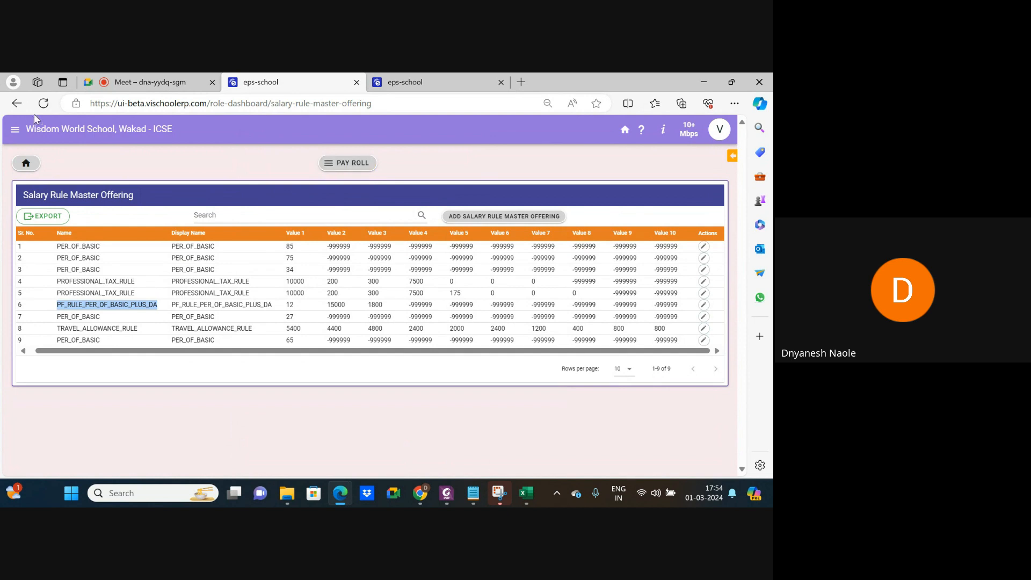
Go back to the Pay Roll dashboard and open the Map Salary Rule To Component page.
{"action": "left_click", "coordinate": [17, 103]}
{"action": "scroll", "coordinate": [467, 322], "scroll_direction": "down", "scroll_amount": 5}
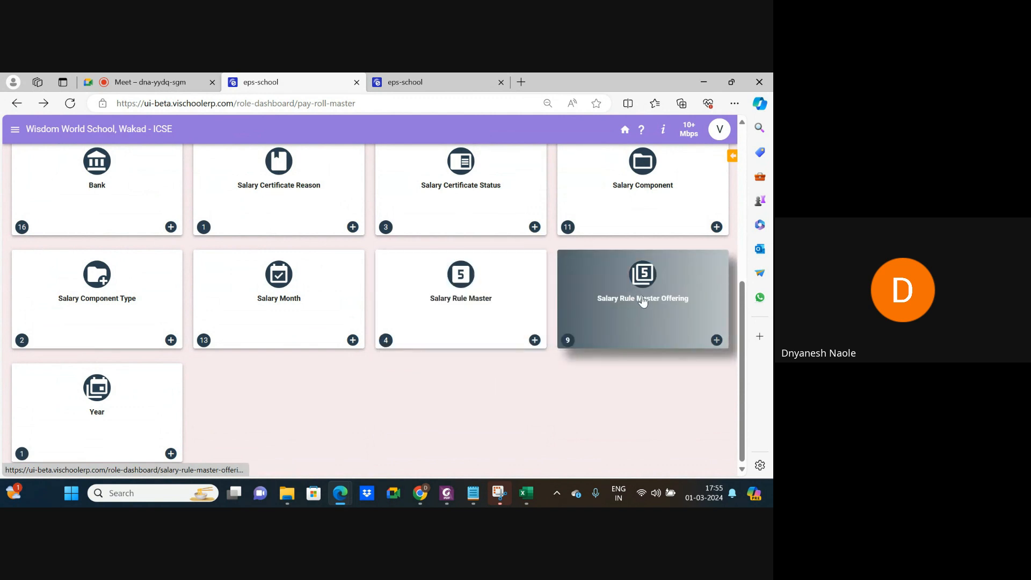
{"action": "scroll", "coordinate": [643, 301], "scroll_direction": "up", "scroll_amount": 5}
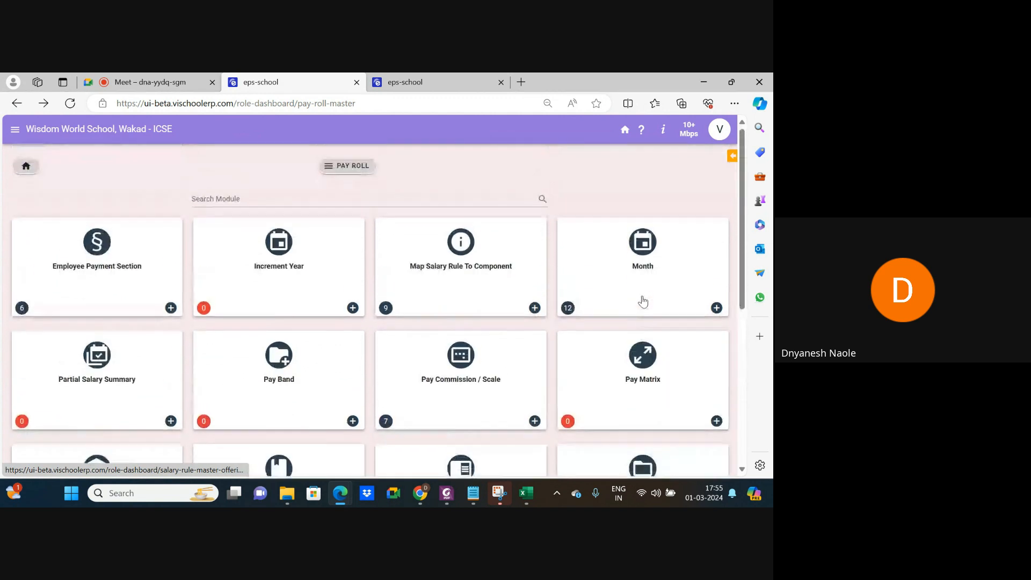
{"action": "left_click", "coordinate": [468, 267]}
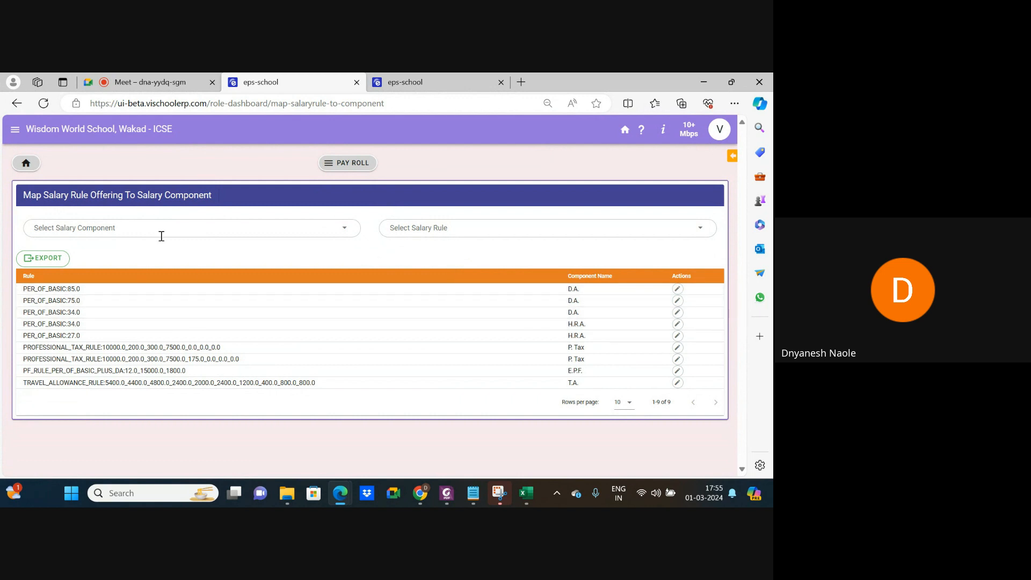
Choose D.A. as the salary component and PER_OF_BASIC:65.0 as its salary rule.
{"action": "left_click", "coordinate": [183, 228]}
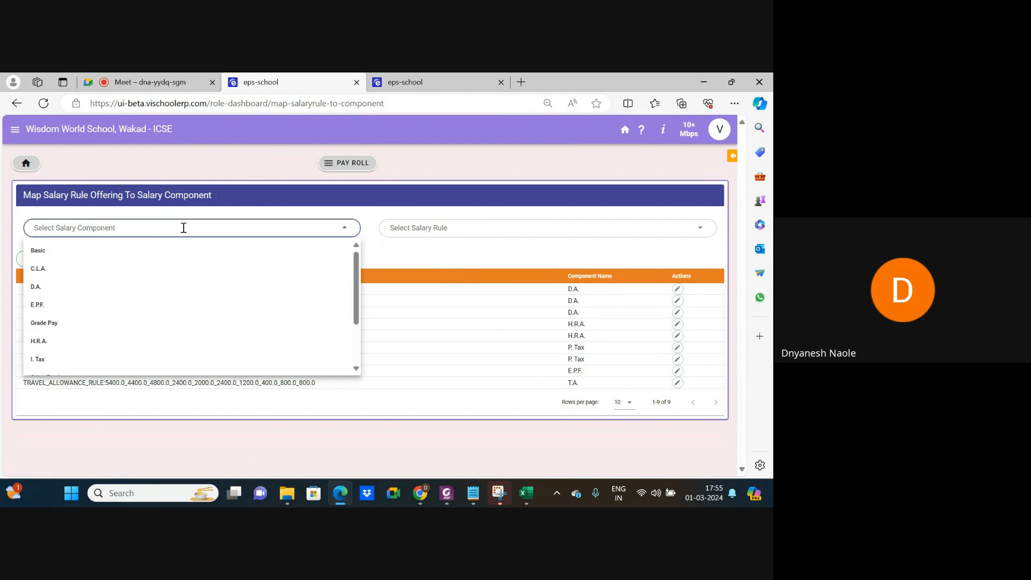
{"action": "left_click", "coordinate": [52, 290]}
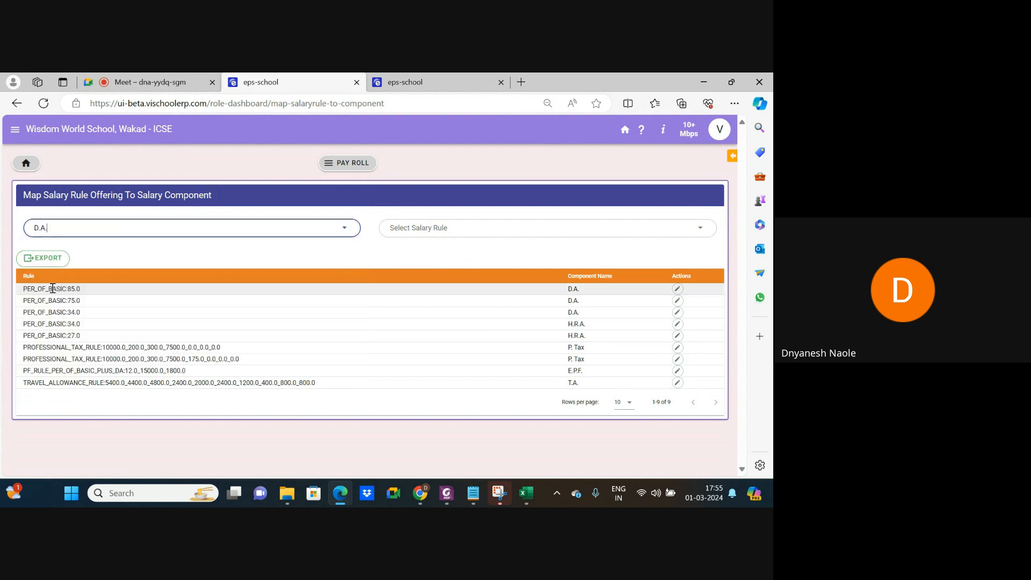
{"action": "left_click", "coordinate": [416, 226]}
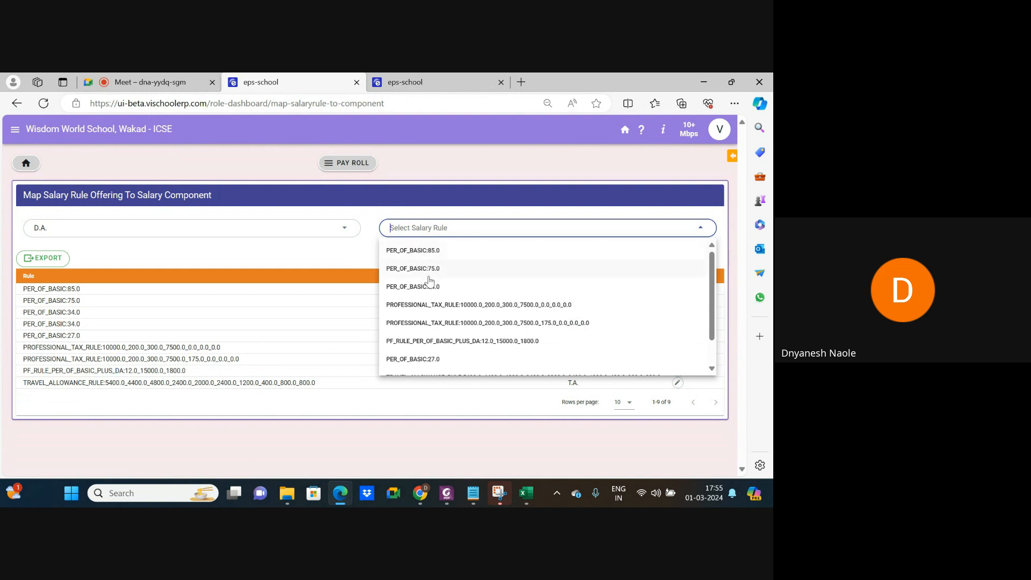
{"action": "scroll", "coordinate": [429, 337], "scroll_direction": "down", "scroll_amount": 1}
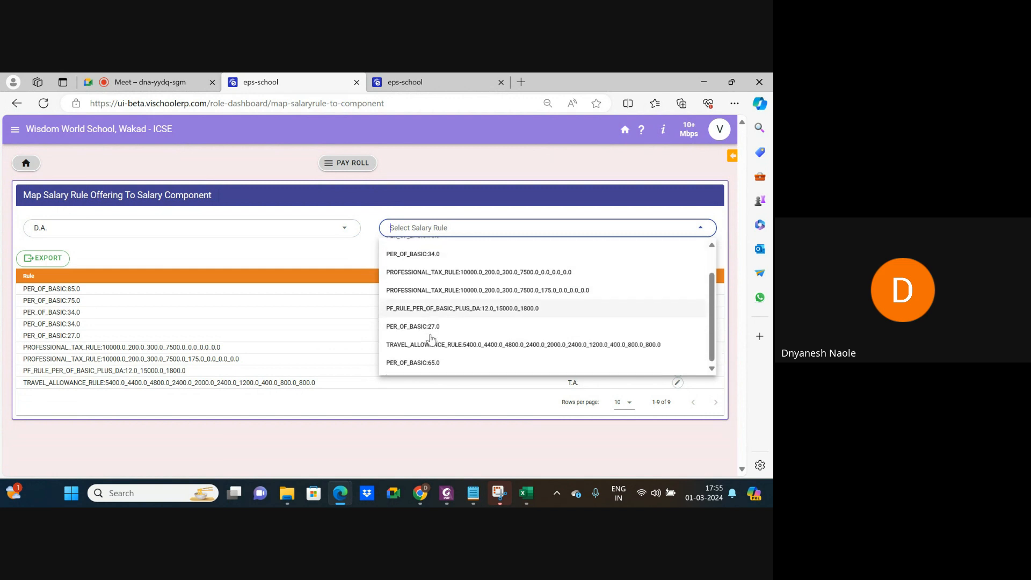
{"action": "left_click", "coordinate": [428, 364]}
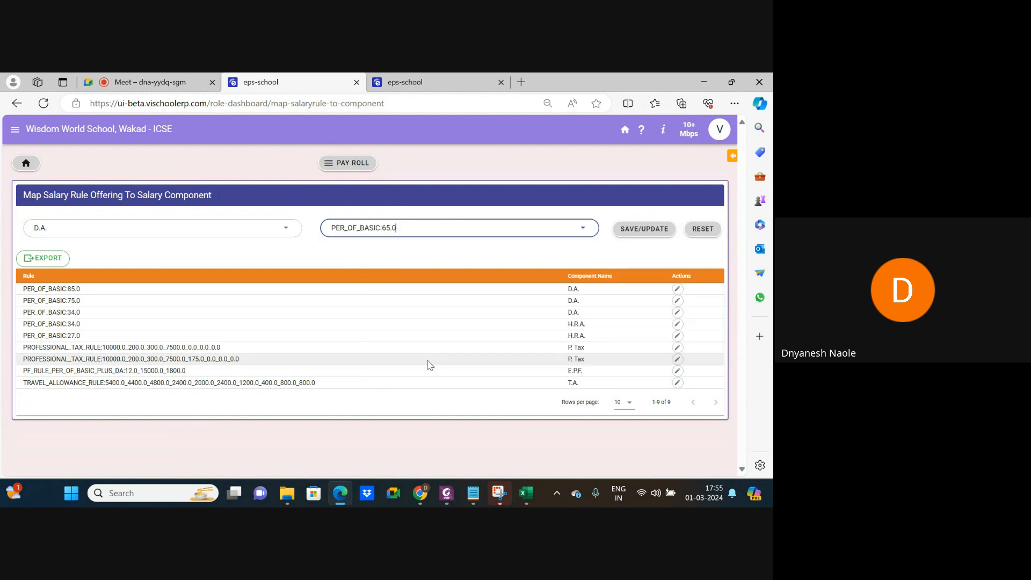
In the employee salary edit form, inspect D.A.'s Add Rule list and close it unchanged.
{"action": "left_click", "coordinate": [430, 82]}
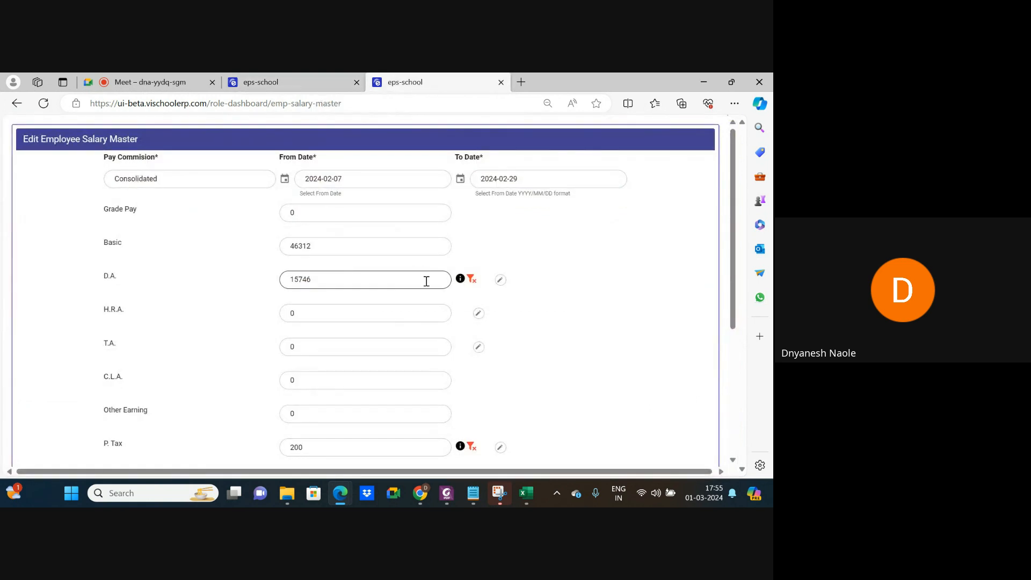
{"action": "left_click", "coordinate": [500, 279]}
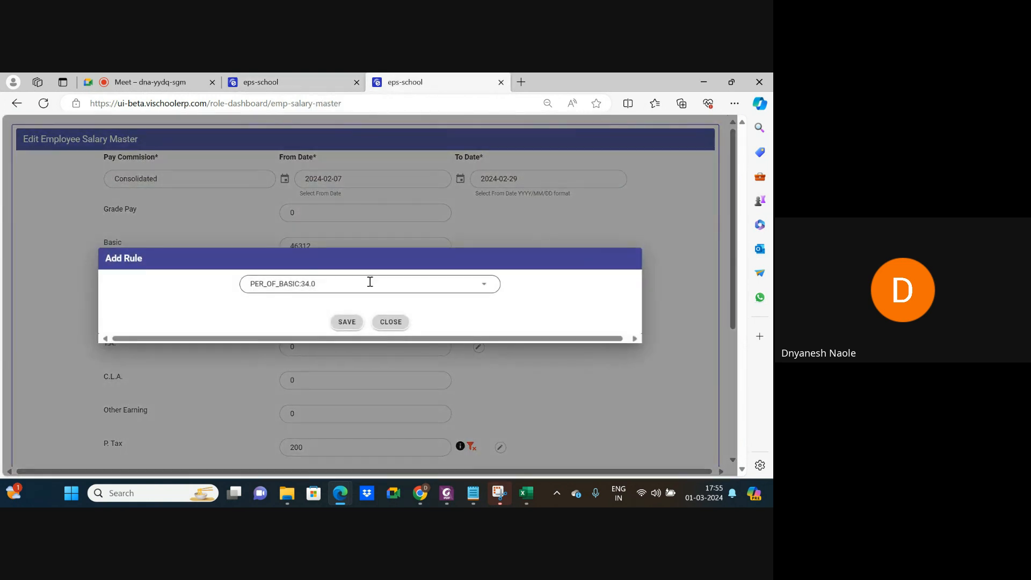
{"action": "left_click", "coordinate": [365, 283]}
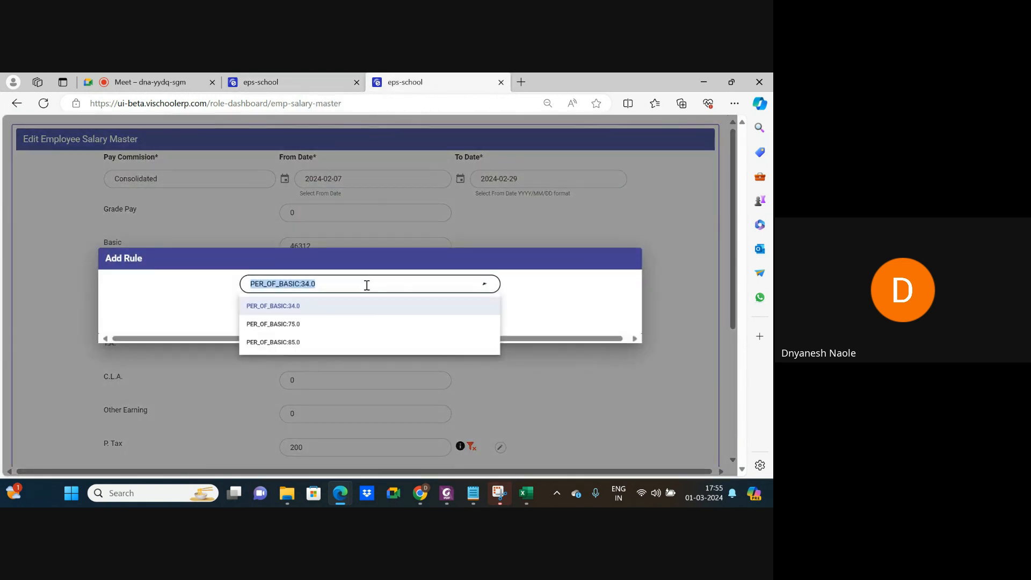
{"action": "left_click", "coordinate": [554, 306]}
{"action": "left_click", "coordinate": [390, 324]}
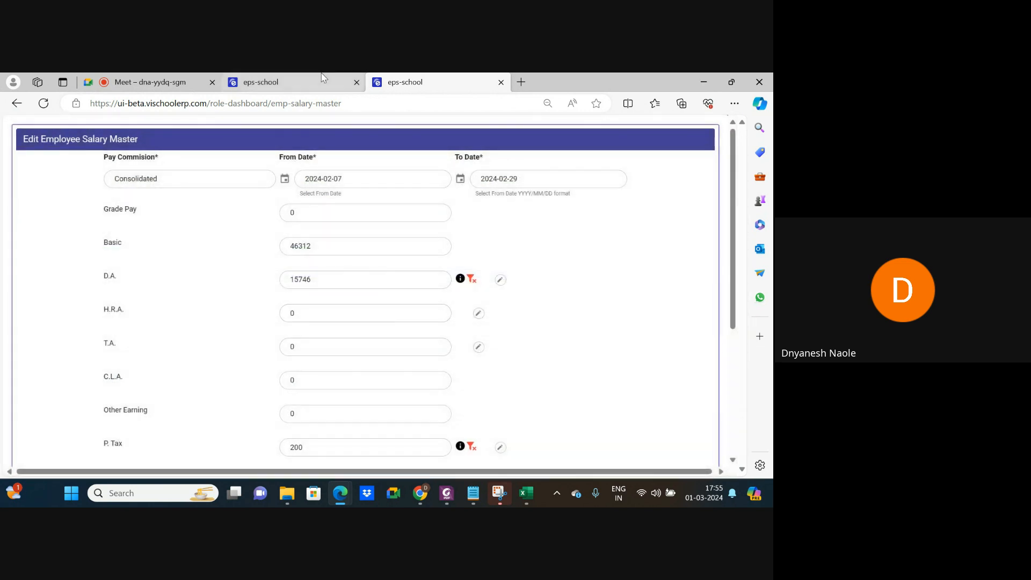
Save the new PER_OF_BASIC:65.0 to D.A. mapping.
{"action": "left_click", "coordinate": [260, 82]}
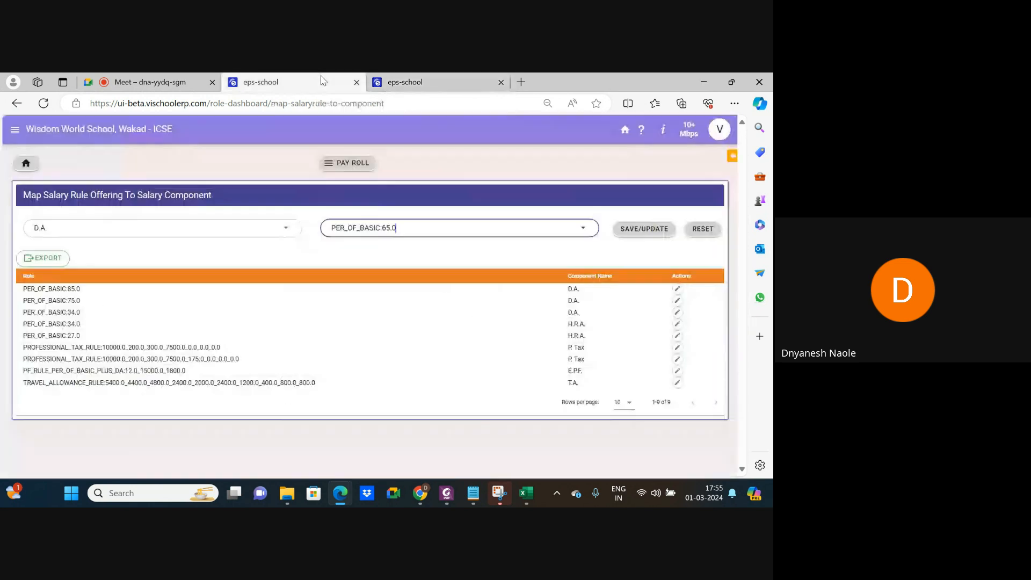
{"action": "left_click", "coordinate": [640, 237]}
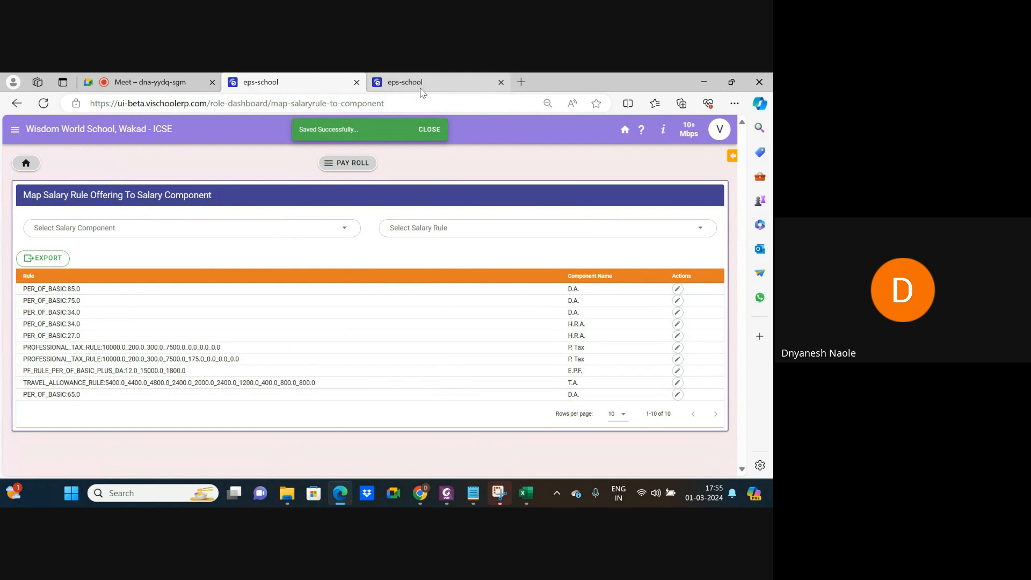
{"action": "left_click", "coordinate": [420, 83]}
{"action": "scroll", "coordinate": [392, 285], "scroll_direction": "down", "scroll_amount": 4}
Reopen the salary revision, confirm 65.0 now appears in D.A.'s rule list, and cancel out.
{"action": "left_click", "coordinate": [355, 456]}
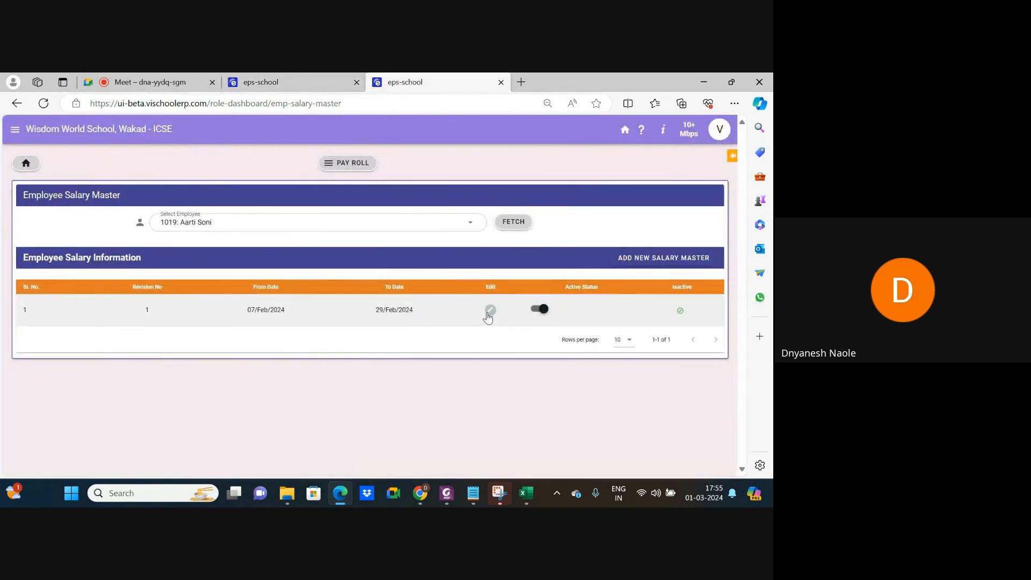
{"action": "left_click", "coordinate": [488, 315]}
{"action": "scroll", "coordinate": [371, 253], "scroll_direction": "up", "scroll_amount": 5}
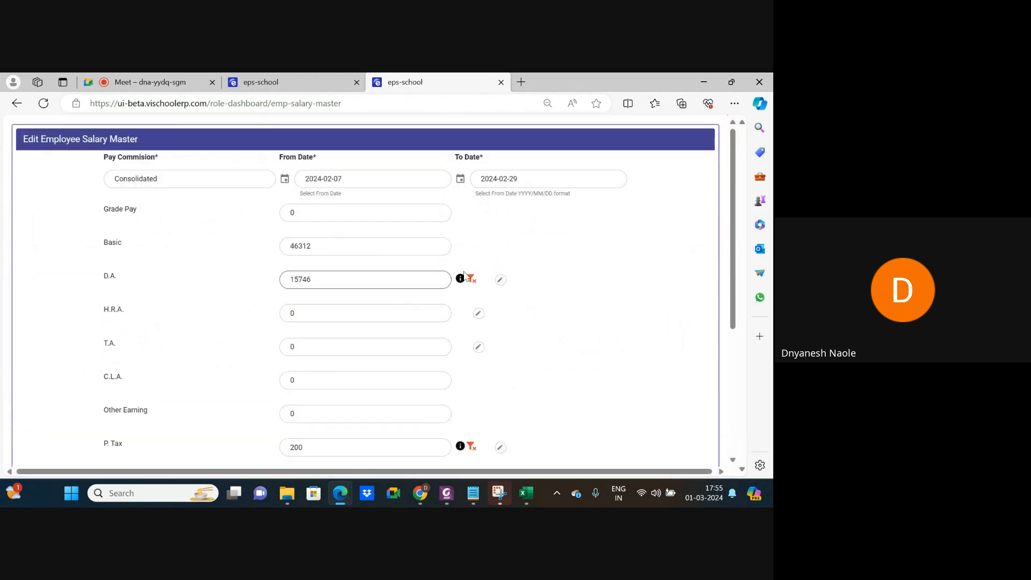
{"action": "left_click", "coordinate": [500, 280]}
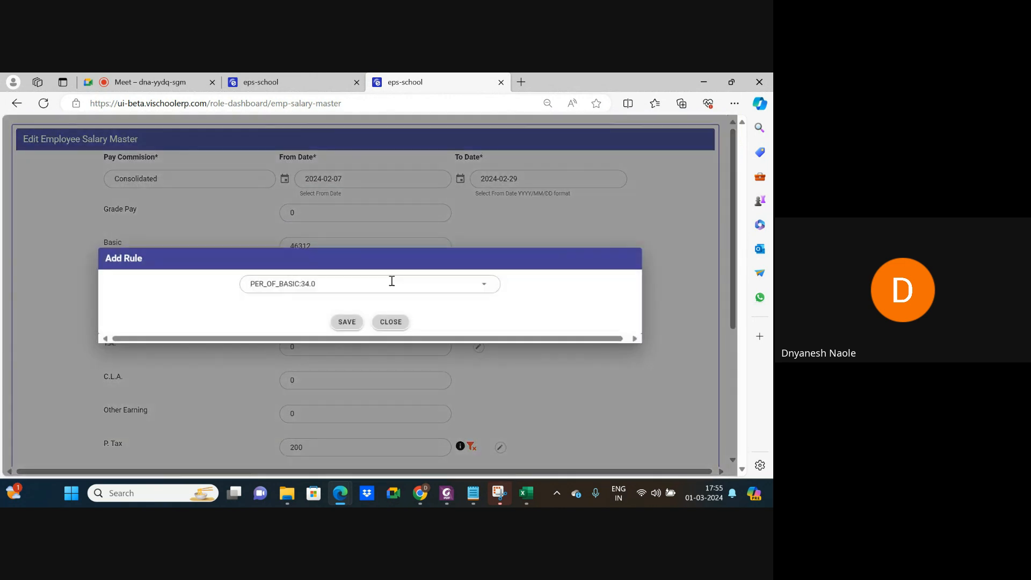
{"action": "left_click", "coordinate": [356, 281]}
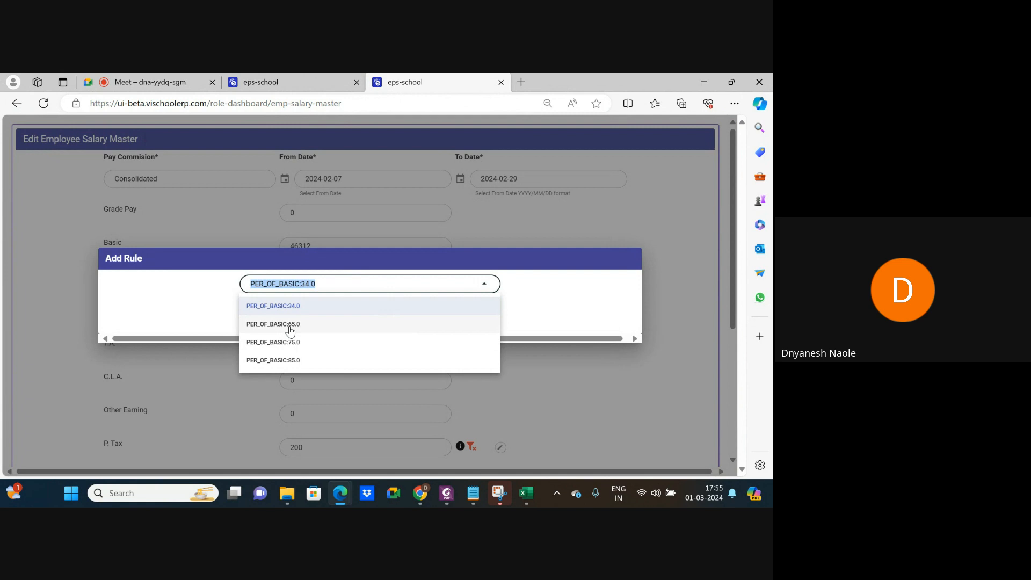
{"action": "left_click", "coordinate": [581, 302]}
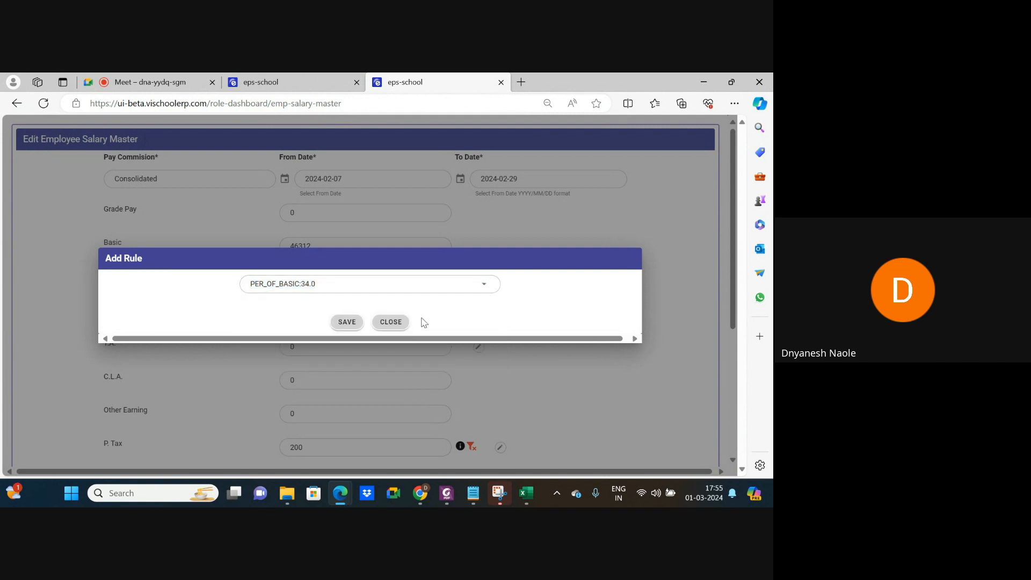
{"action": "left_click", "coordinate": [400, 324]}
{"action": "scroll", "coordinate": [401, 323], "scroll_direction": "down", "scroll_amount": 4}
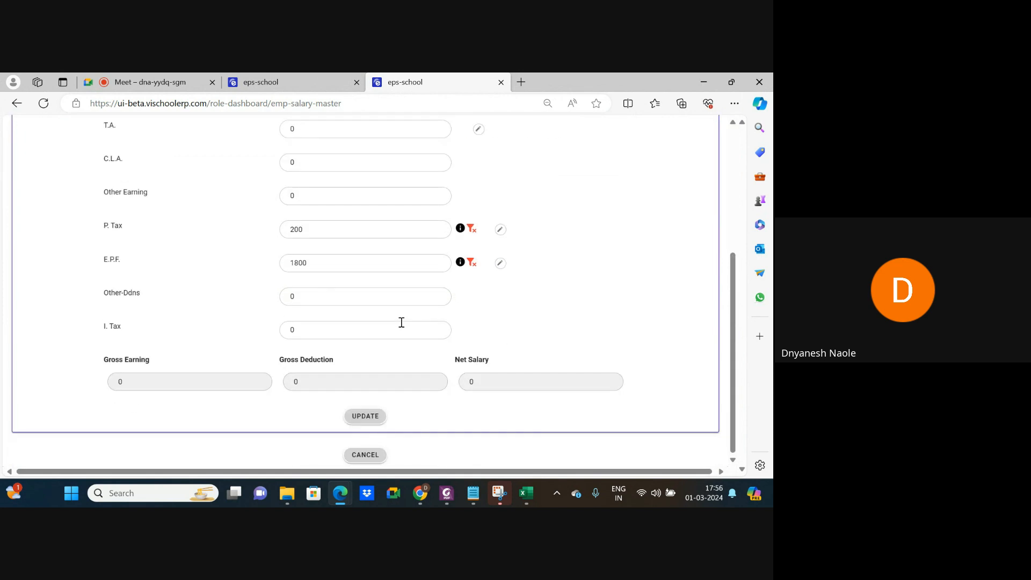
{"action": "left_click", "coordinate": [364, 454]}
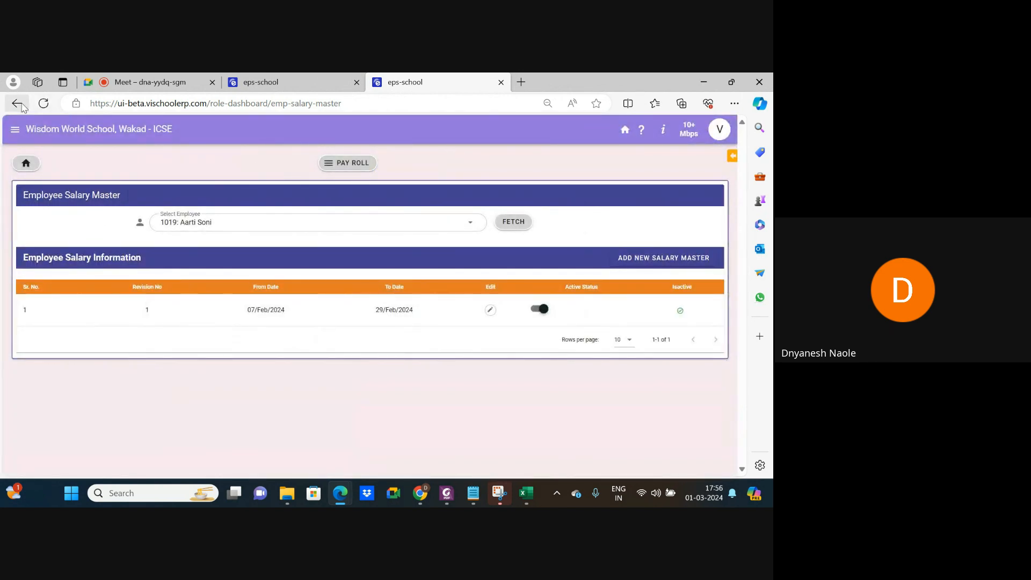
{"action": "left_click", "coordinate": [297, 81]}
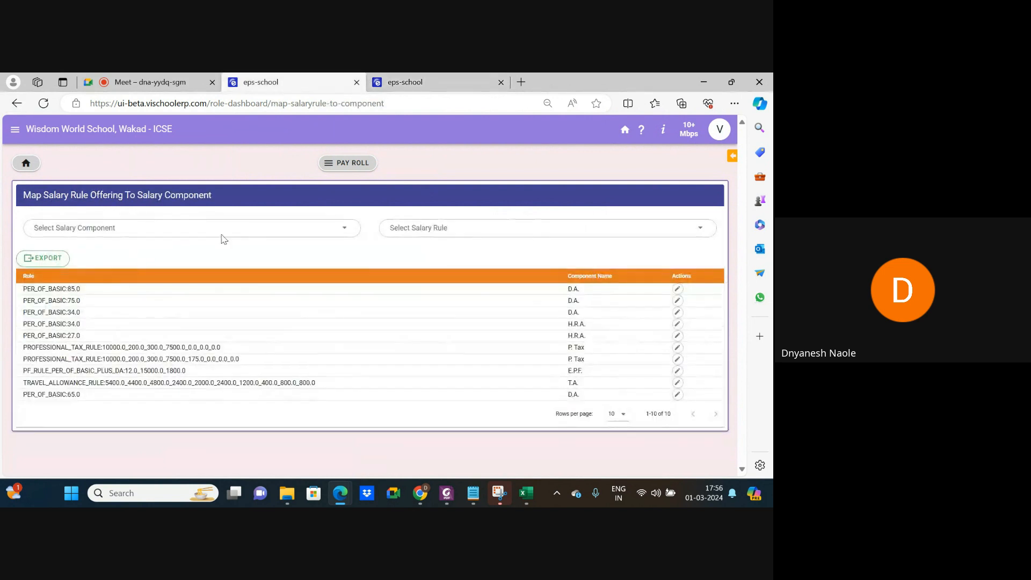
{"action": "left_click", "coordinate": [16, 103]}
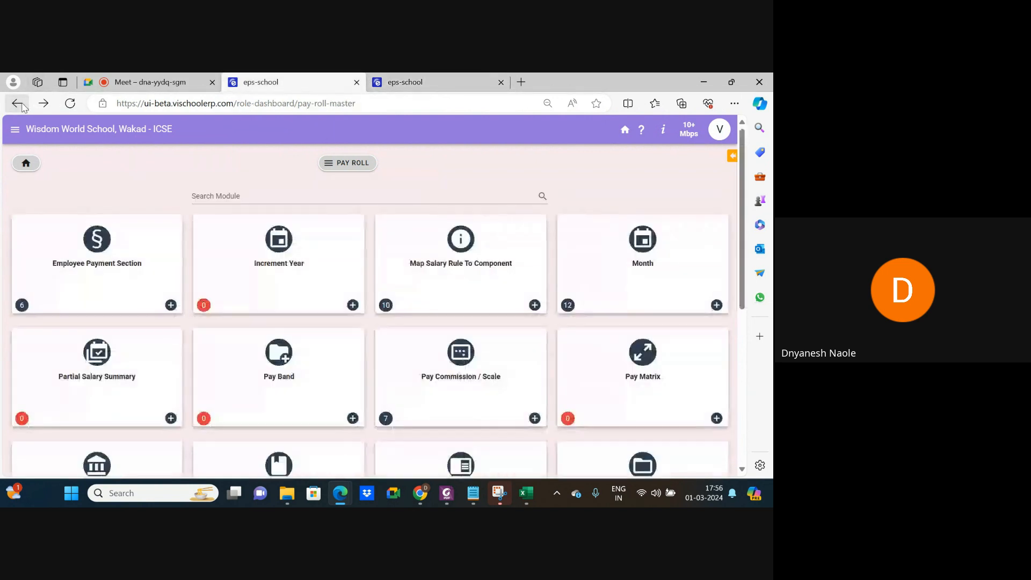
{"action": "scroll", "coordinate": [312, 364], "scroll_direction": "down", "scroll_amount": 5}
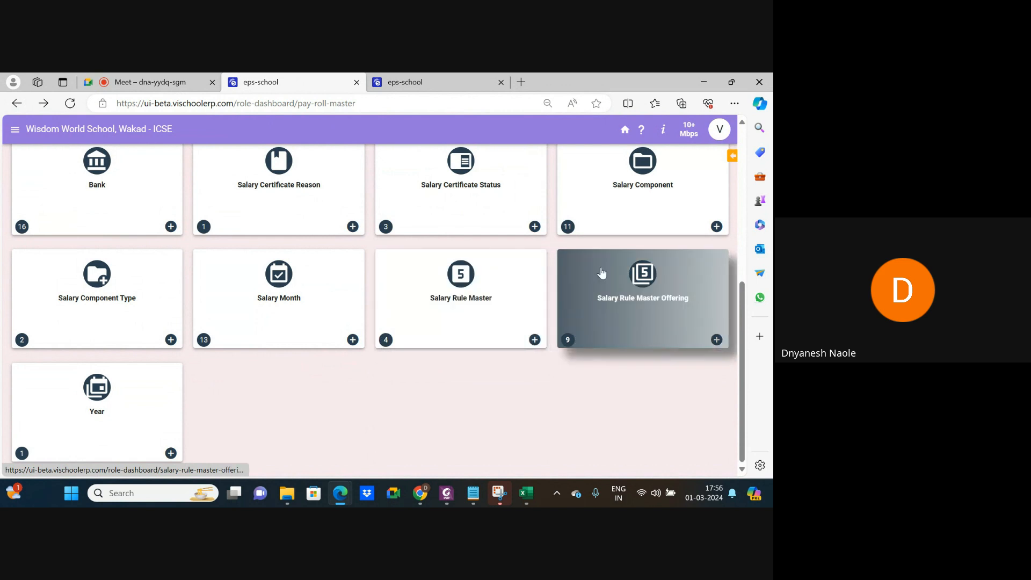
{"action": "scroll", "coordinate": [478, 239], "scroll_direction": "up", "scroll_amount": 5}
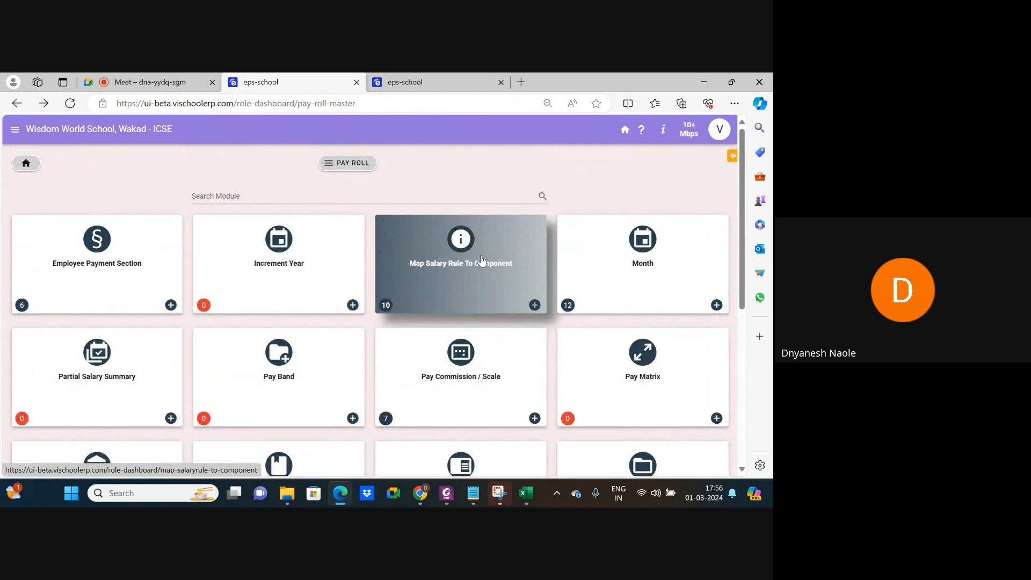
{"action": "scroll", "coordinate": [483, 263], "scroll_direction": "down", "scroll_amount": 3}
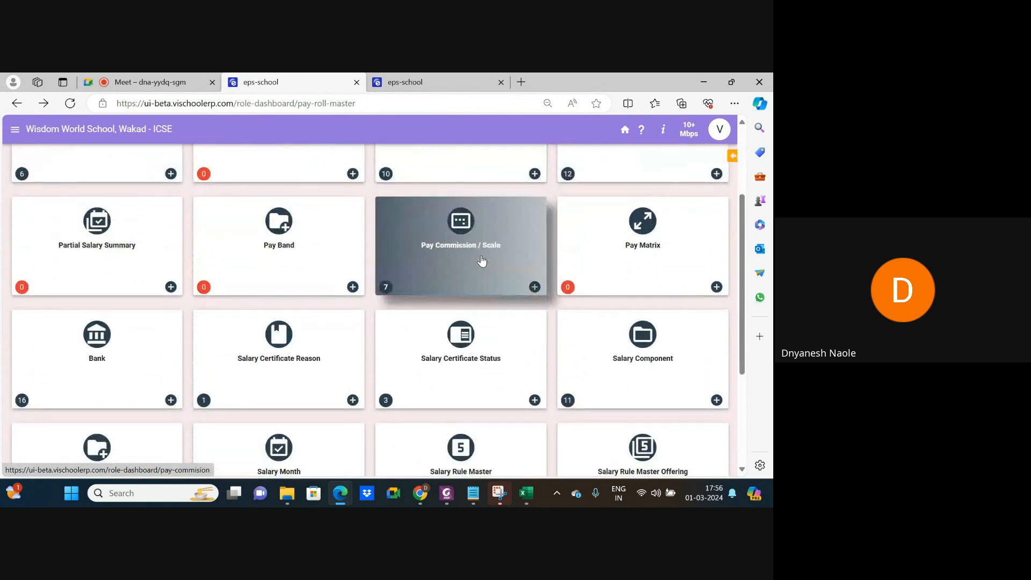
{"action": "scroll", "coordinate": [483, 263], "scroll_direction": "down", "scroll_amount": 3}
{"action": "left_click", "coordinate": [435, 80]}
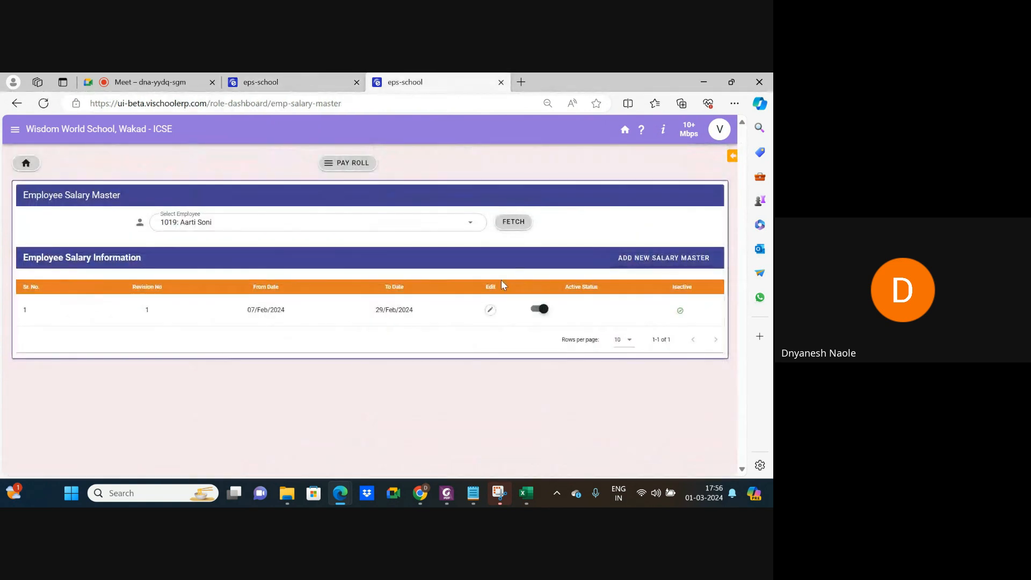
Open the salary revision for editing and review the professional tax rule options.
{"action": "left_click", "coordinate": [490, 310]}
{"action": "scroll", "coordinate": [425, 258], "scroll_direction": "down", "scroll_amount": 10}
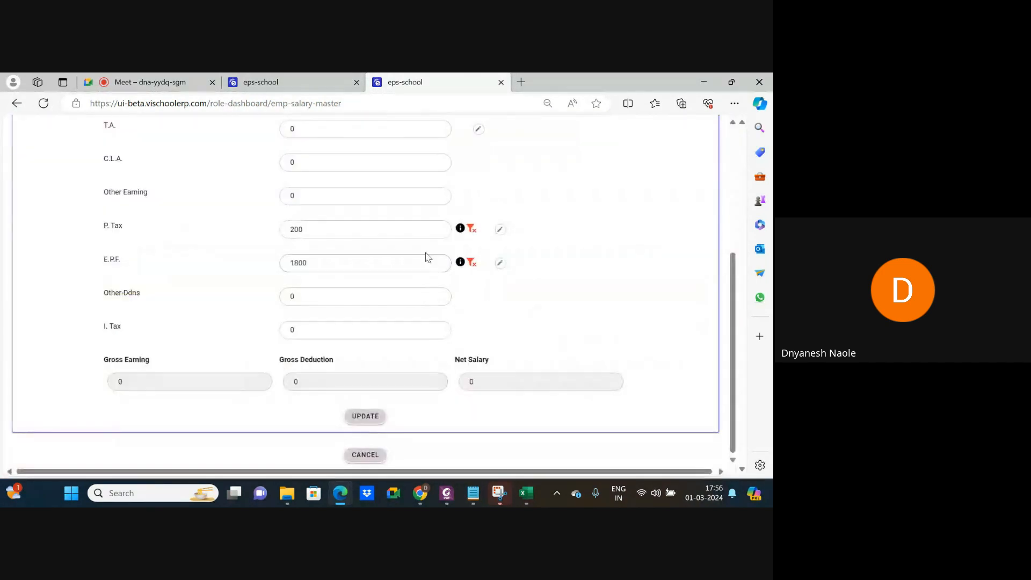
{"action": "left_click", "coordinate": [500, 229]}
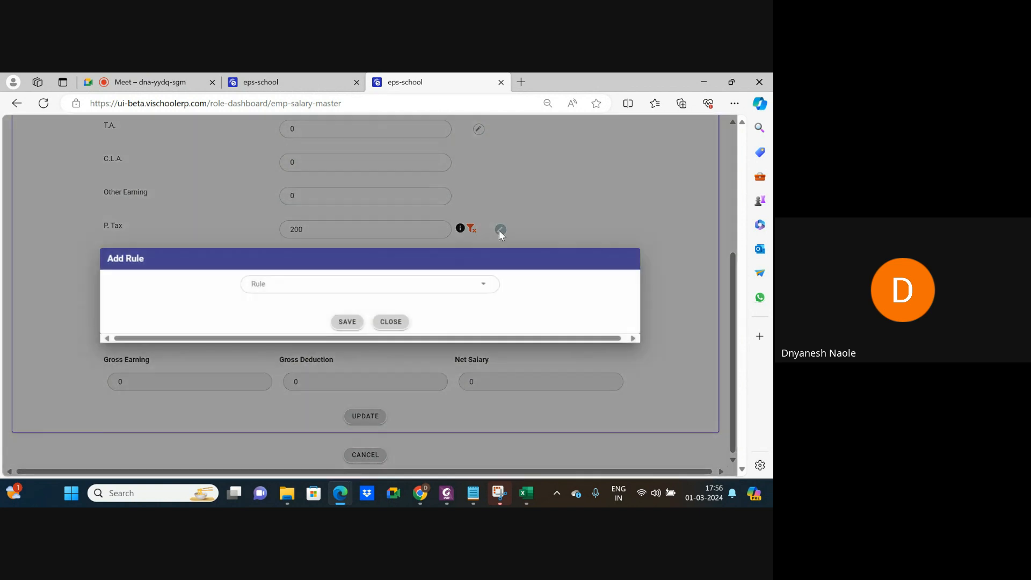
{"action": "left_click", "coordinate": [373, 284]}
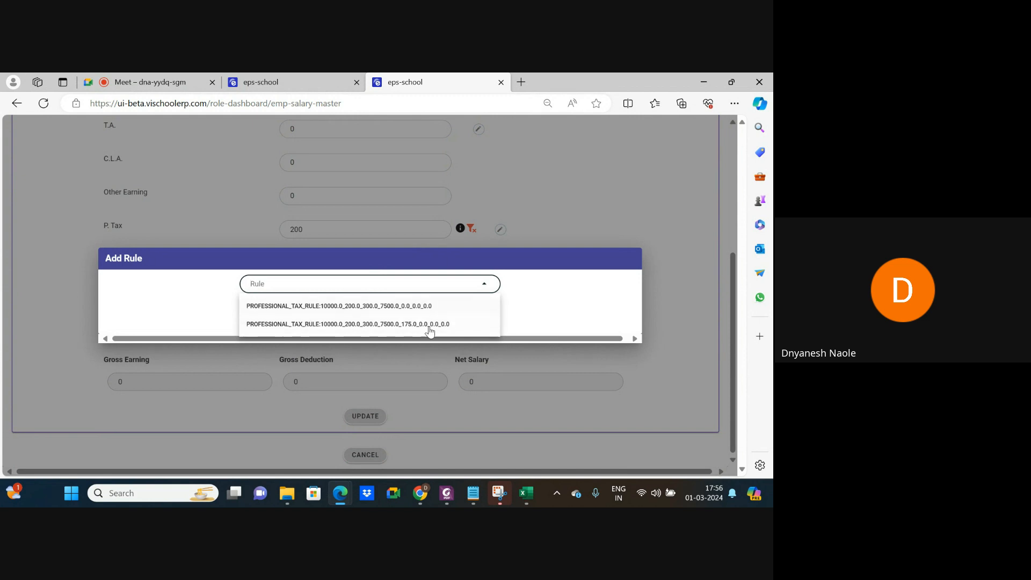
{"action": "left_click", "coordinate": [560, 302]}
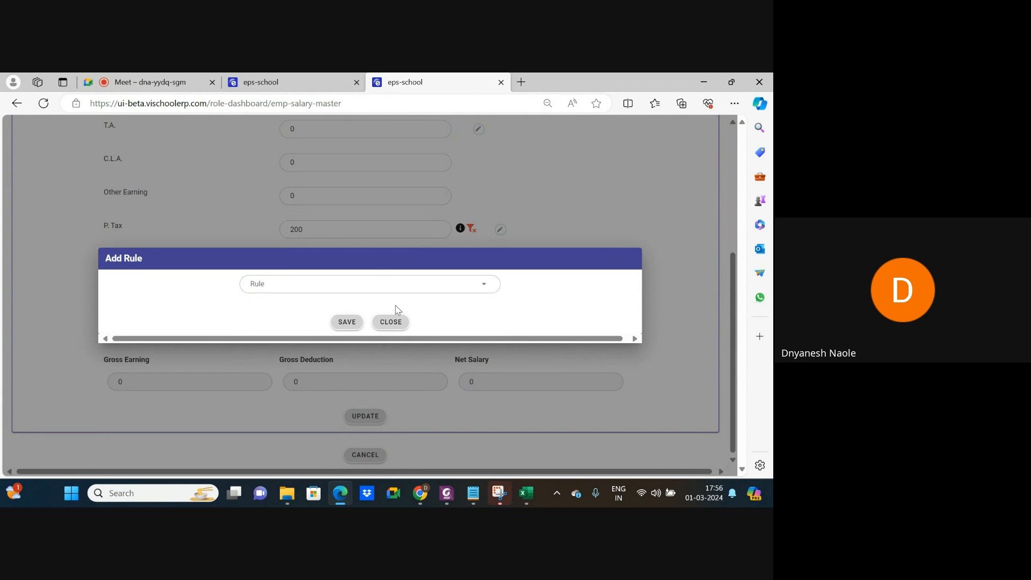
{"action": "left_click", "coordinate": [389, 323]}
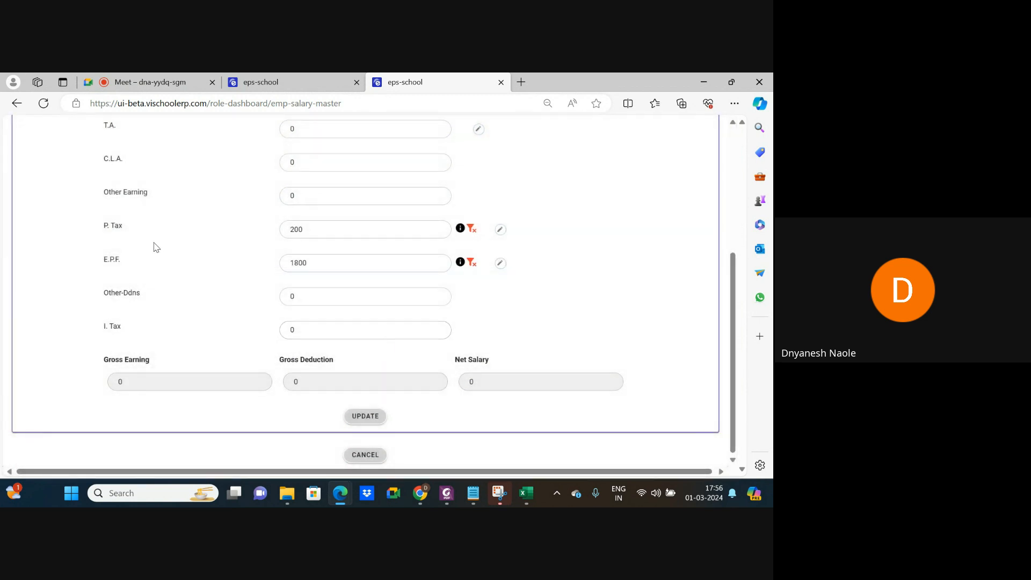
Review the E.P.F. rule options, then return to the top of the form.
{"action": "left_click", "coordinate": [499, 264]}
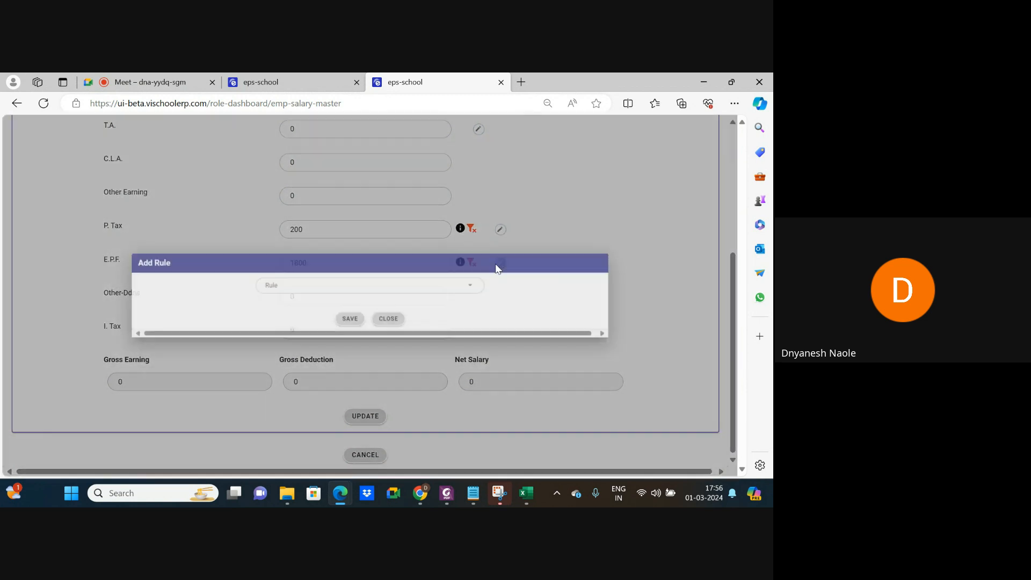
{"action": "left_click", "coordinate": [363, 287]}
{"action": "left_click", "coordinate": [390, 322]}
{"action": "scroll", "coordinate": [438, 258], "scroll_direction": "up", "scroll_amount": 3}
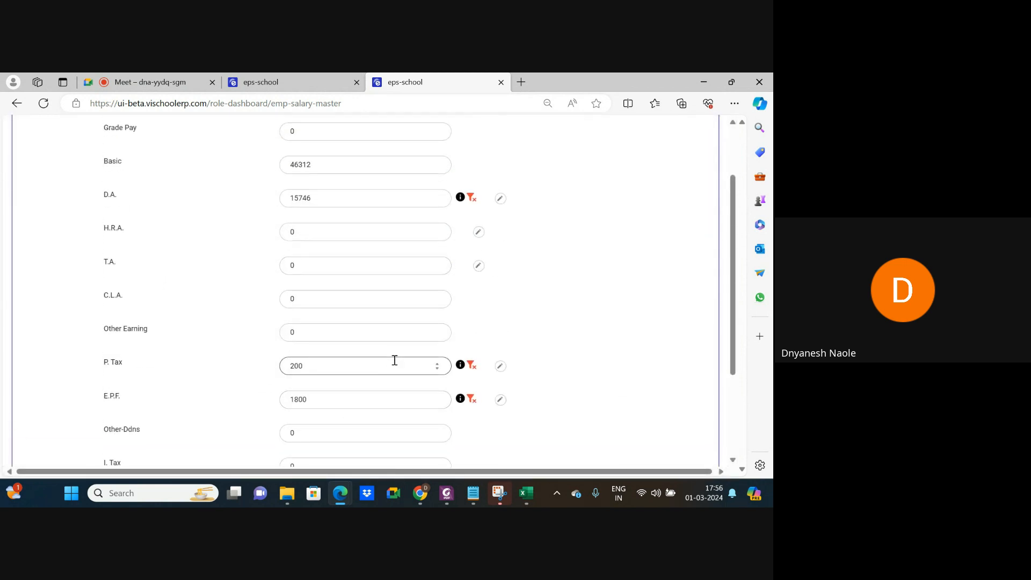
{"action": "scroll", "coordinate": [395, 361], "scroll_direction": "up", "scroll_amount": 2}
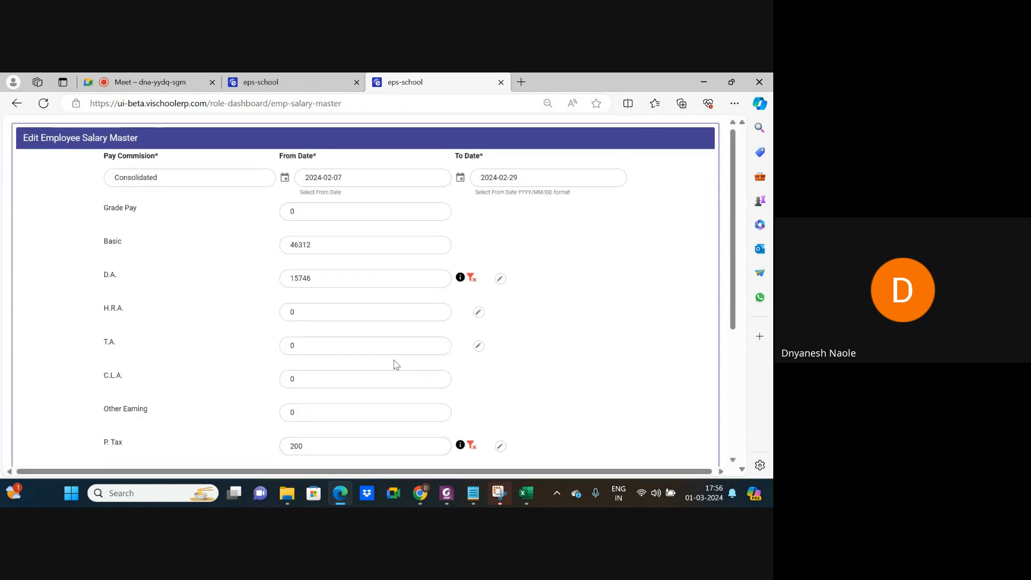
{"action": "left_click", "coordinate": [310, 315]}
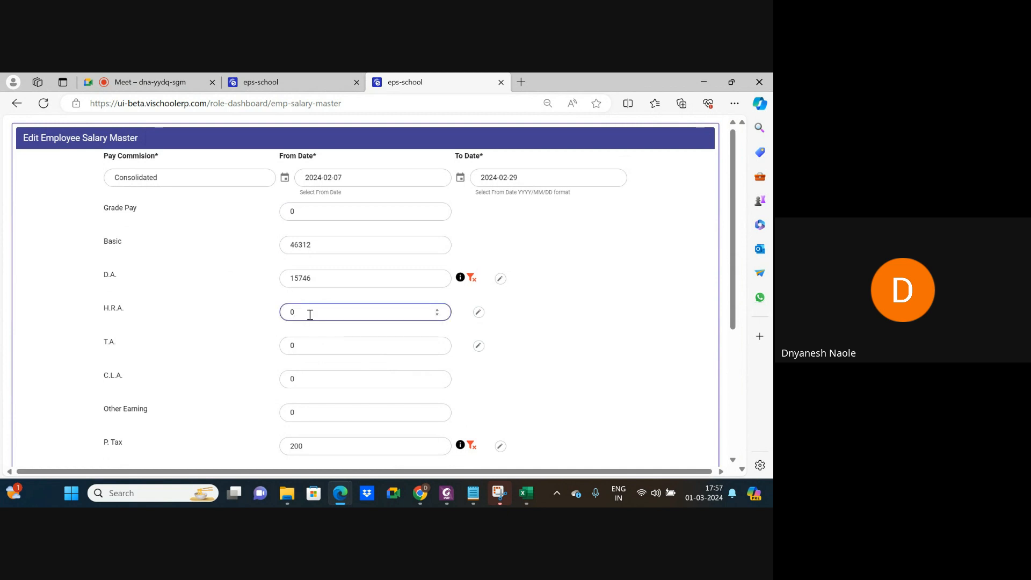
Set H.R.A. to follow the PER_OF_BASIC:34.0 rule so it shows 15746.
{"action": "left_click", "coordinate": [478, 312]}
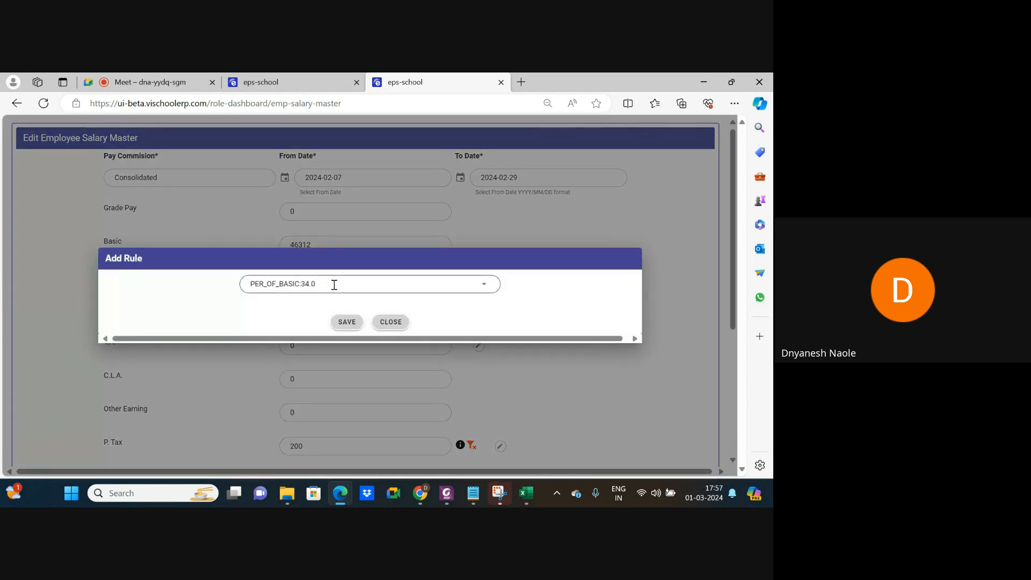
{"action": "left_click", "coordinate": [334, 285]}
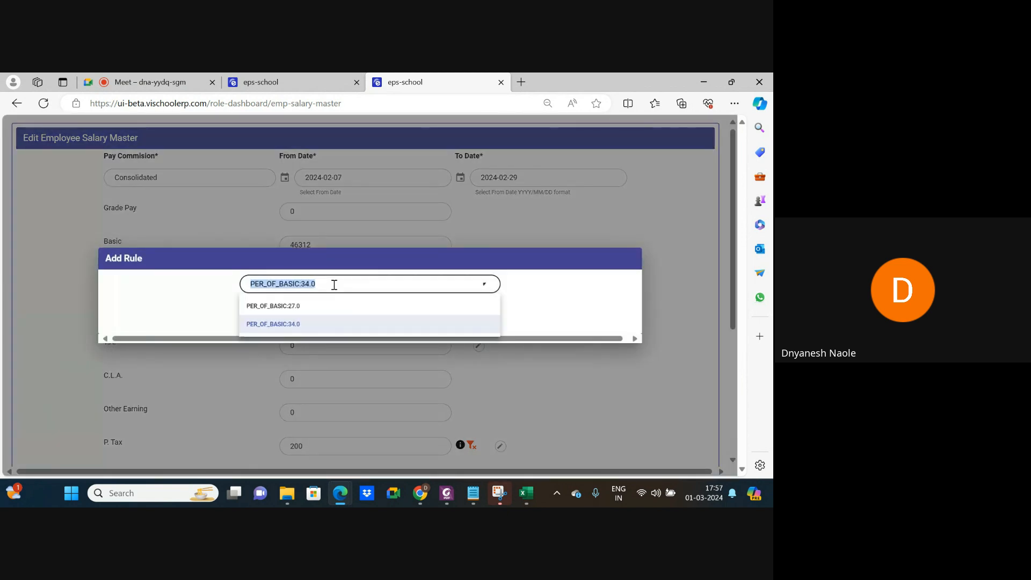
{"action": "left_click", "coordinate": [295, 325]}
{"action": "left_click", "coordinate": [381, 324]}
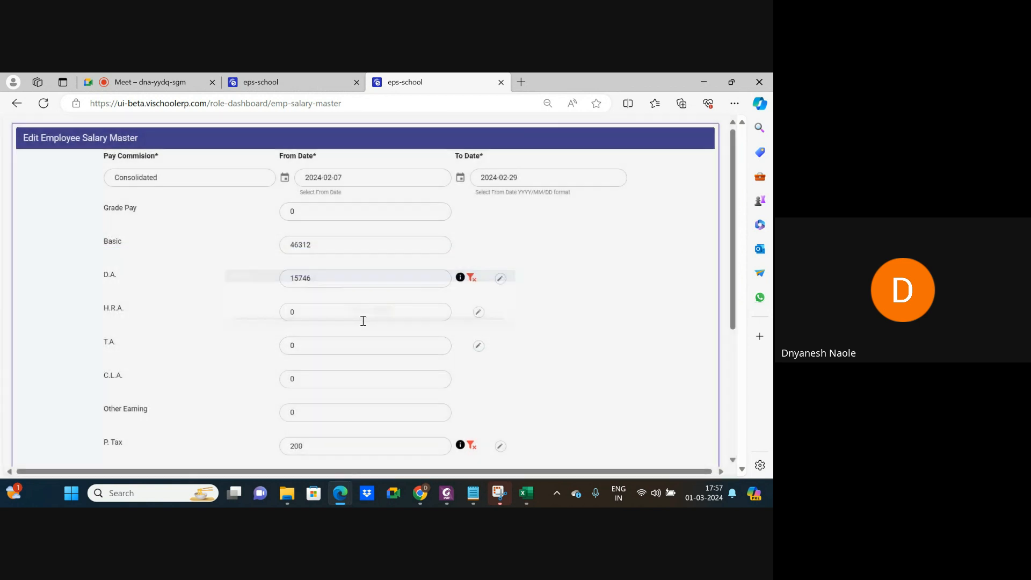
{"action": "left_click", "coordinate": [478, 313]}
{"action": "left_click", "coordinate": [314, 283]}
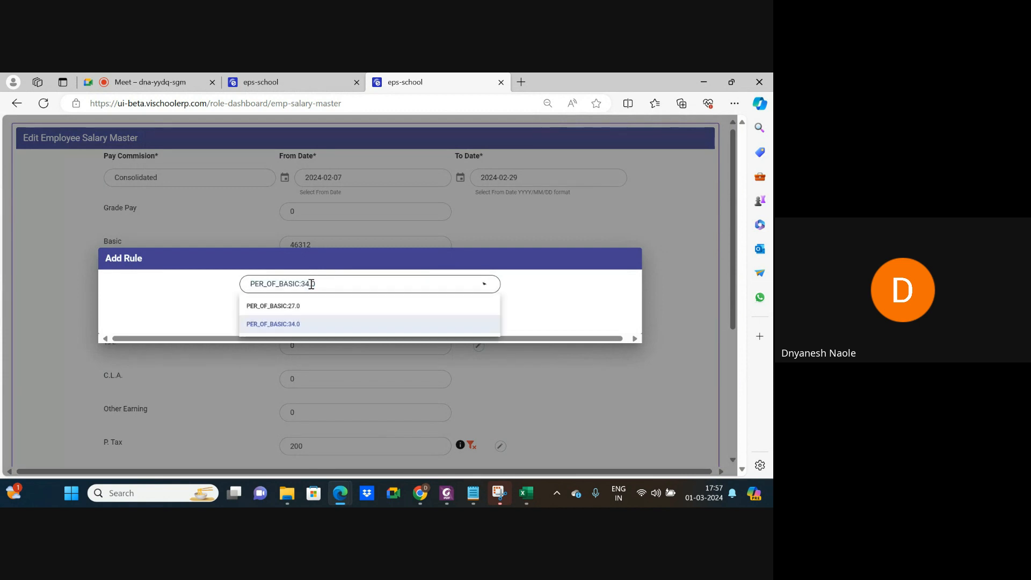
{"action": "left_click", "coordinate": [295, 324]}
{"action": "left_click", "coordinate": [347, 322]}
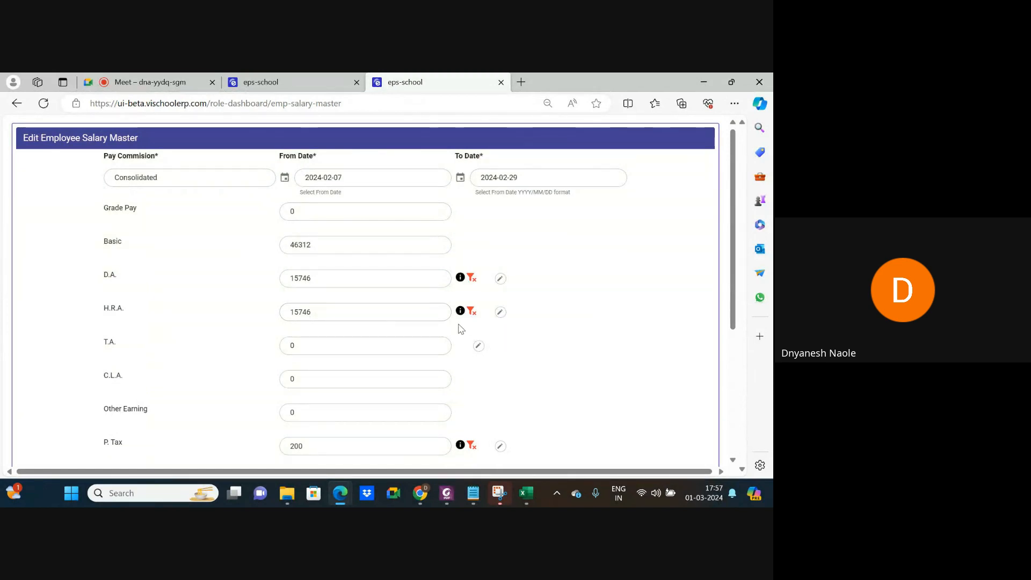
{"action": "left_click", "coordinate": [299, 243]}
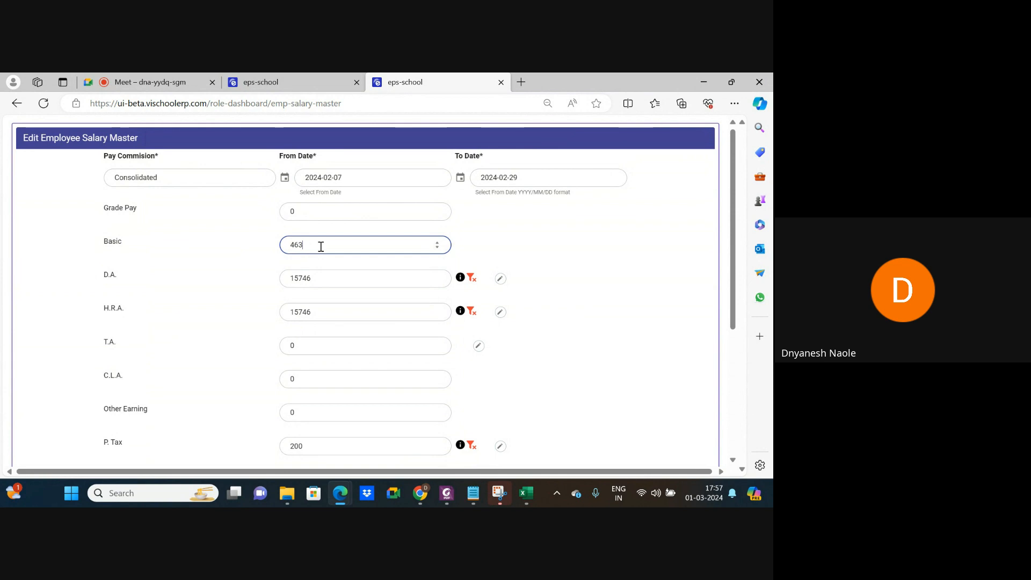
Change Basic to 48000, letting H.R.A. recalculate to 16320, and save the salary master.
{"action": "key", "text": "BackSpace"}
{"action": "key", "text": "BackSpace"}
{"action": "key", "text": "BackSpace"}
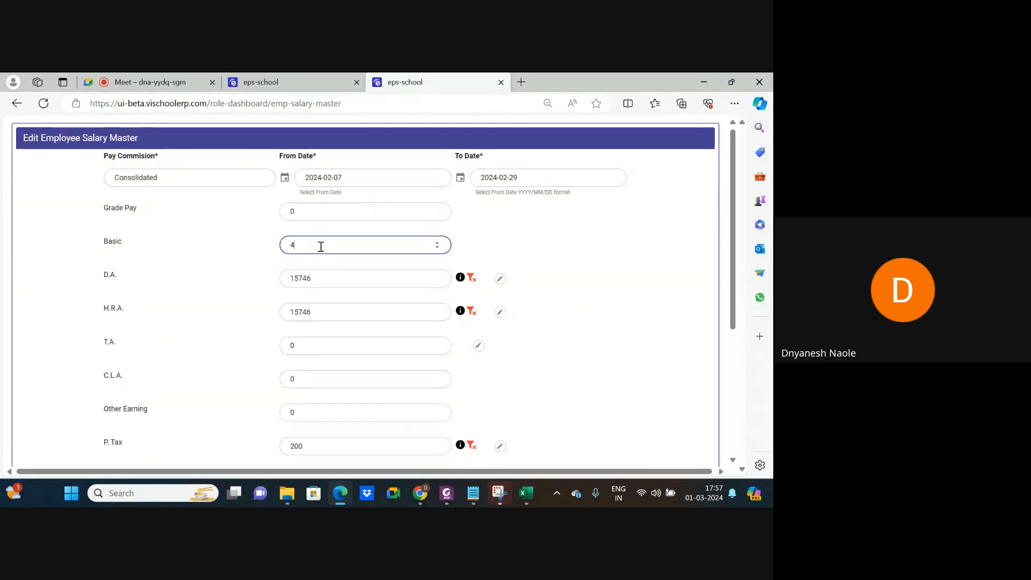
{"action": "type", "text": "8000"}
{"action": "left_click", "coordinate": [539, 257]}
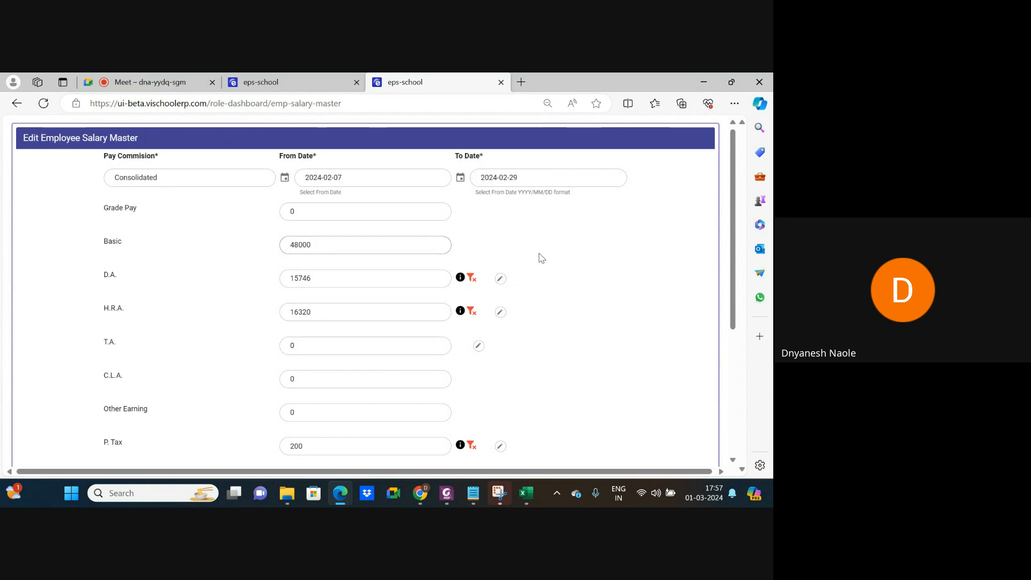
{"action": "left_click", "coordinate": [381, 344]}
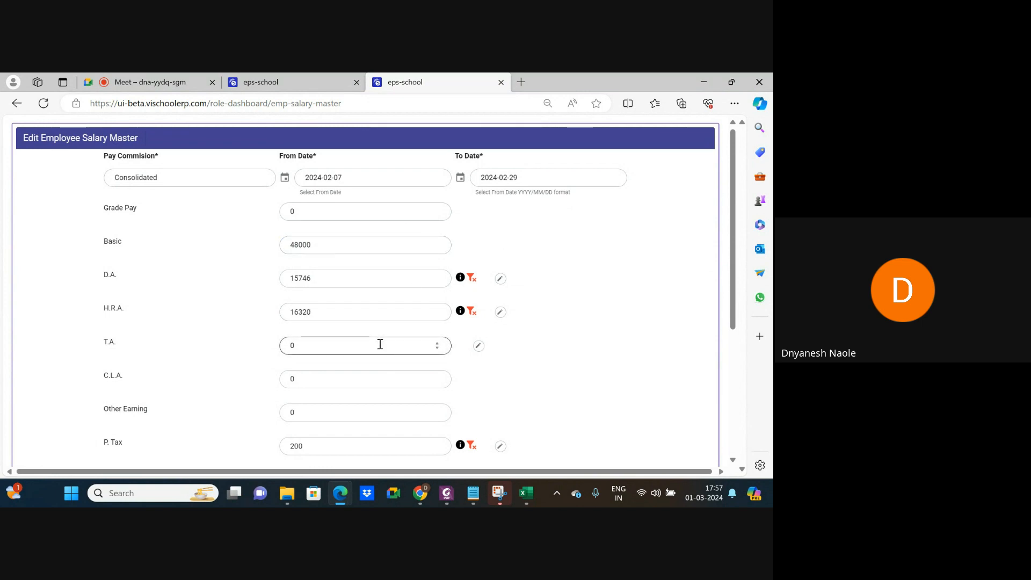
{"action": "scroll", "coordinate": [380, 344], "scroll_direction": "down", "scroll_amount": 4}
{"action": "left_click", "coordinate": [361, 421]}
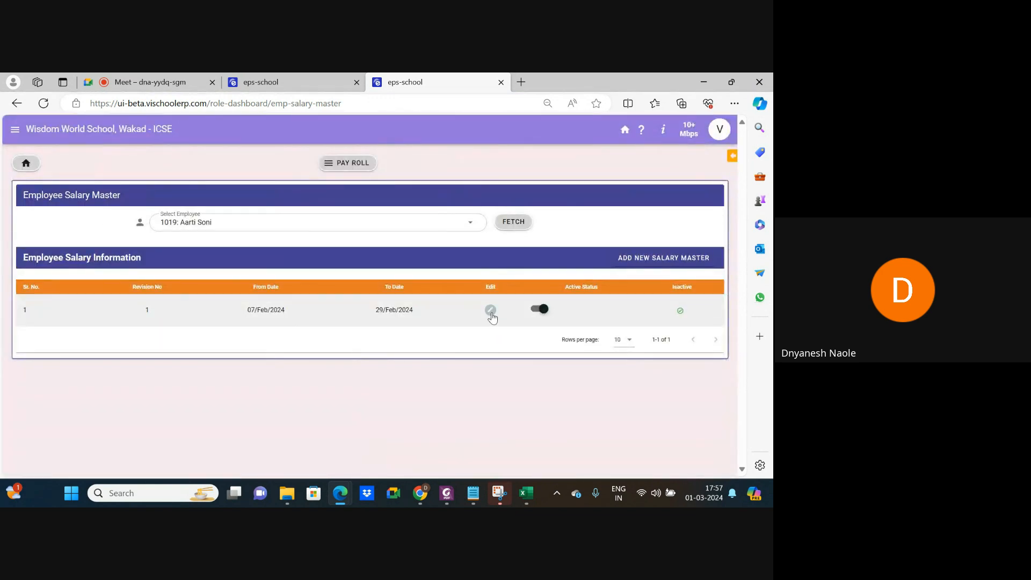
Reopen the salary revision and bring up the D.A. rule dialog.
{"action": "left_click", "coordinate": [491, 310]}
{"action": "scroll", "coordinate": [382, 267], "scroll_direction": "up", "scroll_amount": 4}
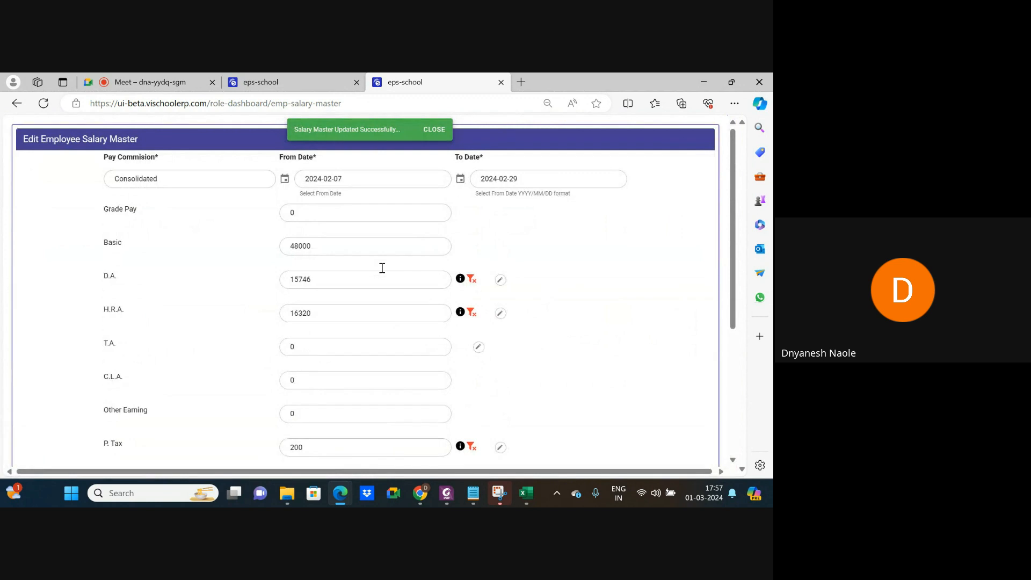
{"action": "left_click", "coordinate": [499, 280]}
Try the PER_OF_BASIC:34.0 rule on D.A. and check the recalculated amount.
{"action": "left_click", "coordinate": [337, 284]}
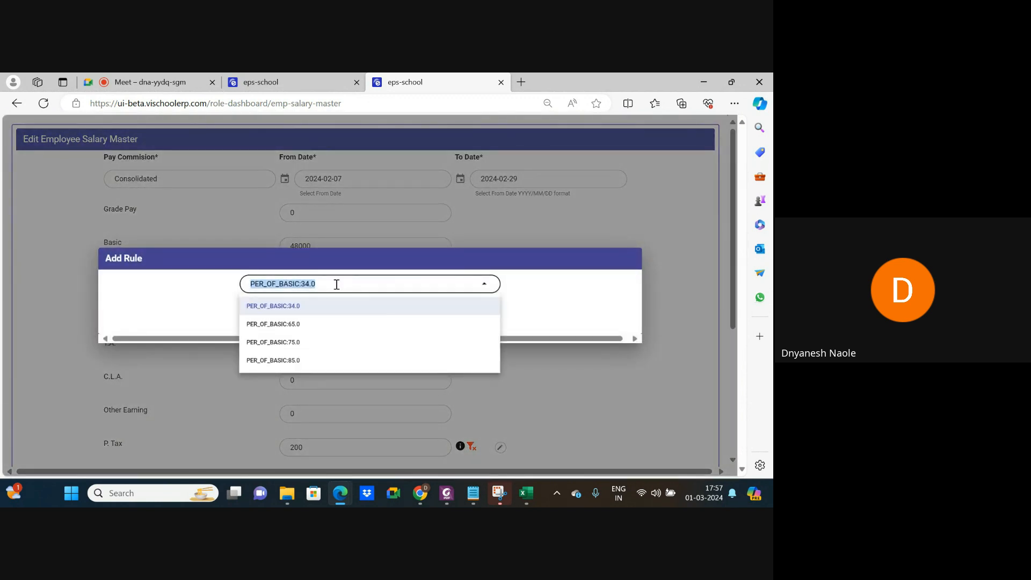
{"action": "left_click", "coordinate": [302, 307]}
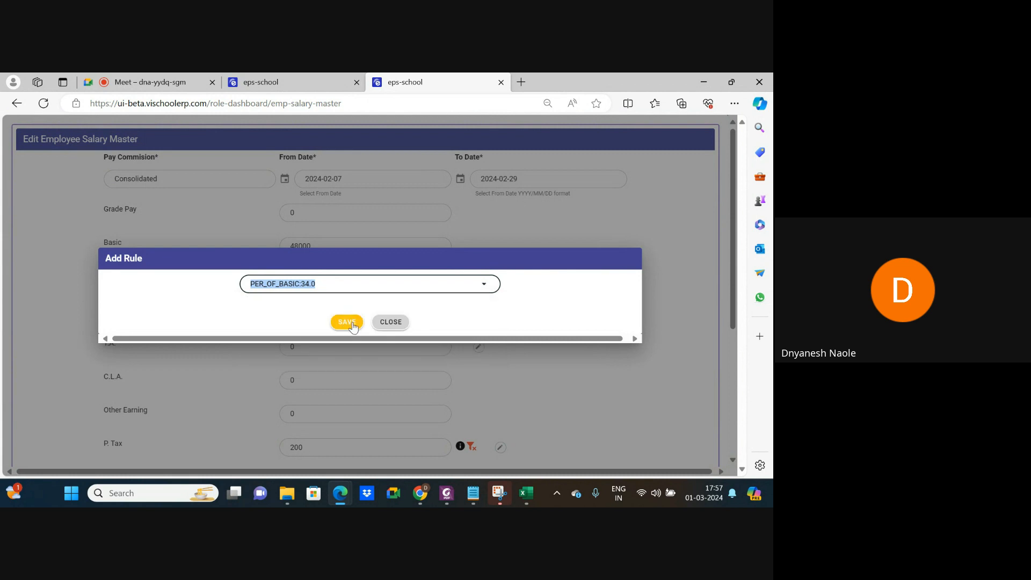
{"action": "left_click", "coordinate": [352, 325]}
{"action": "left_click", "coordinate": [391, 322]}
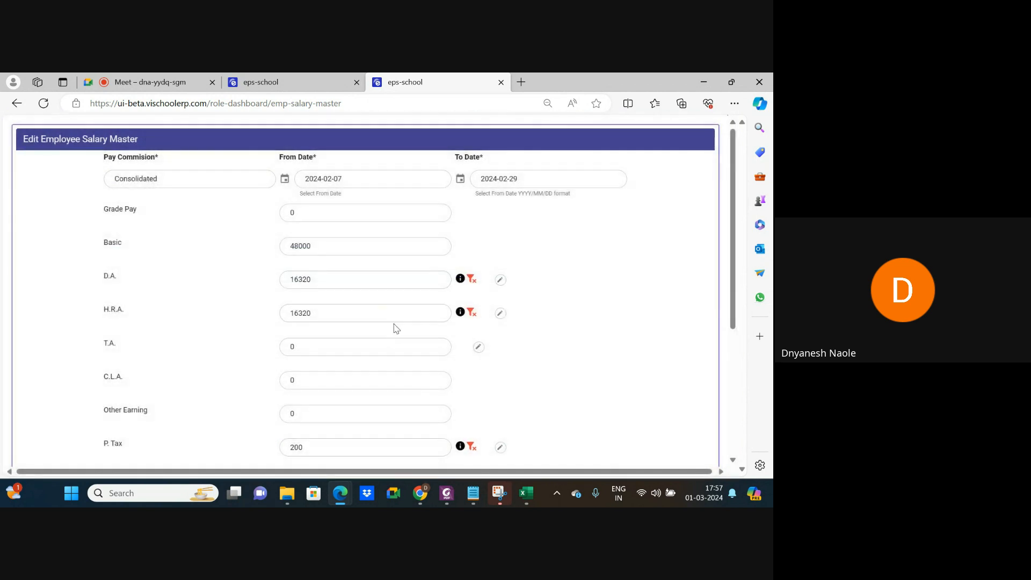
{"action": "left_click", "coordinate": [314, 282]}
Re-apply the PER_OF_BASIC:34.0 rule to H.R.A.
{"action": "left_click", "coordinate": [499, 314]}
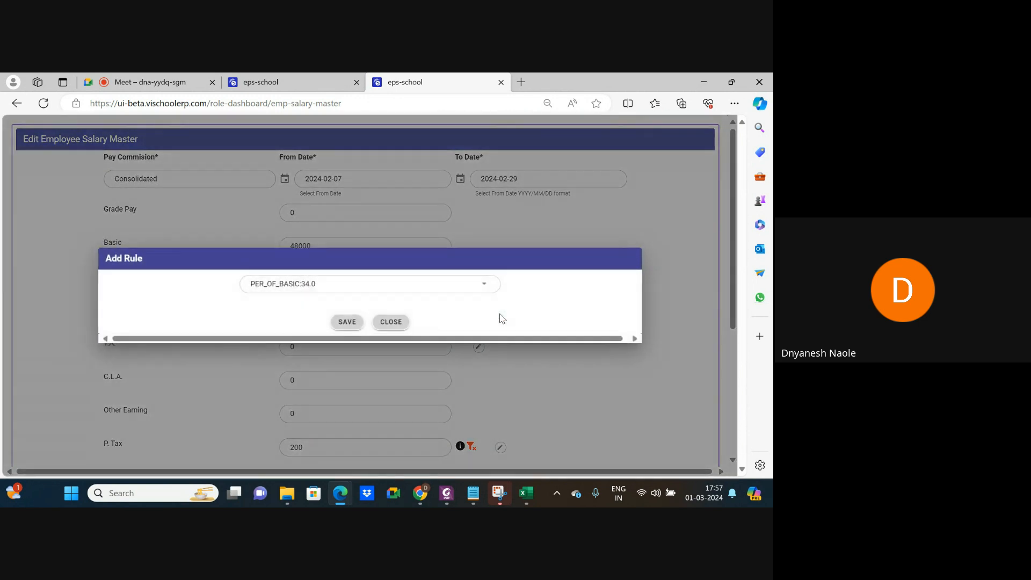
{"action": "left_click", "coordinate": [326, 284]}
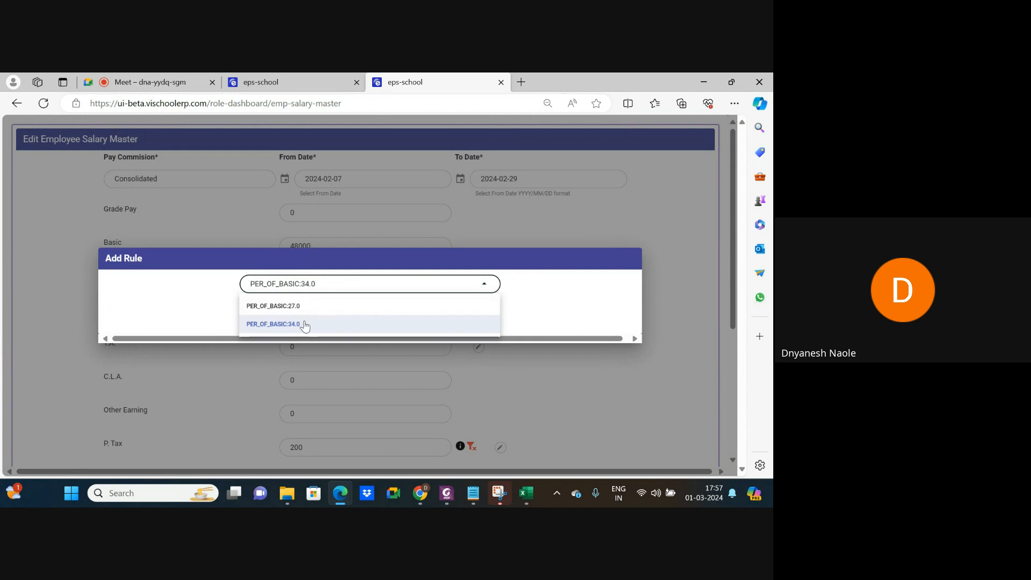
{"action": "left_click", "coordinate": [302, 324]}
{"action": "left_click", "coordinate": [346, 323]}
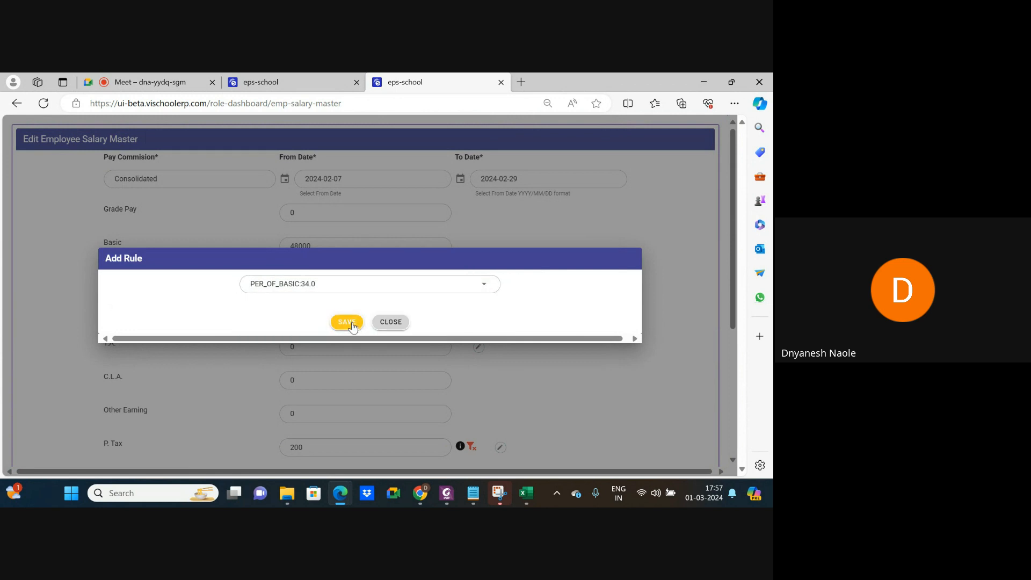
{"action": "left_click", "coordinate": [391, 322]}
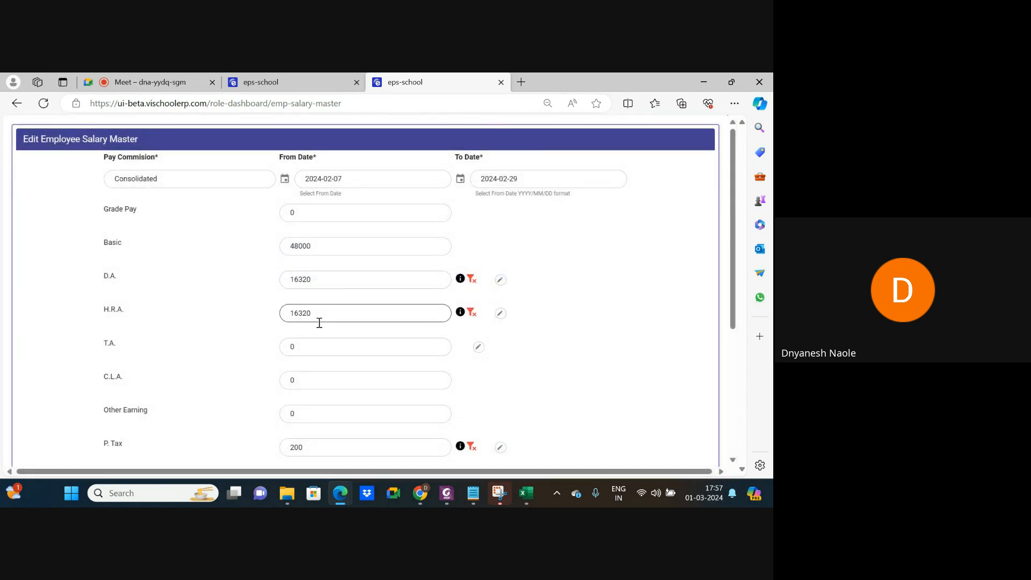
Switch D.A. to PER_OF_BASIC:65.0 so it reads 31200, then check the totals.
{"action": "left_click", "coordinate": [501, 280]}
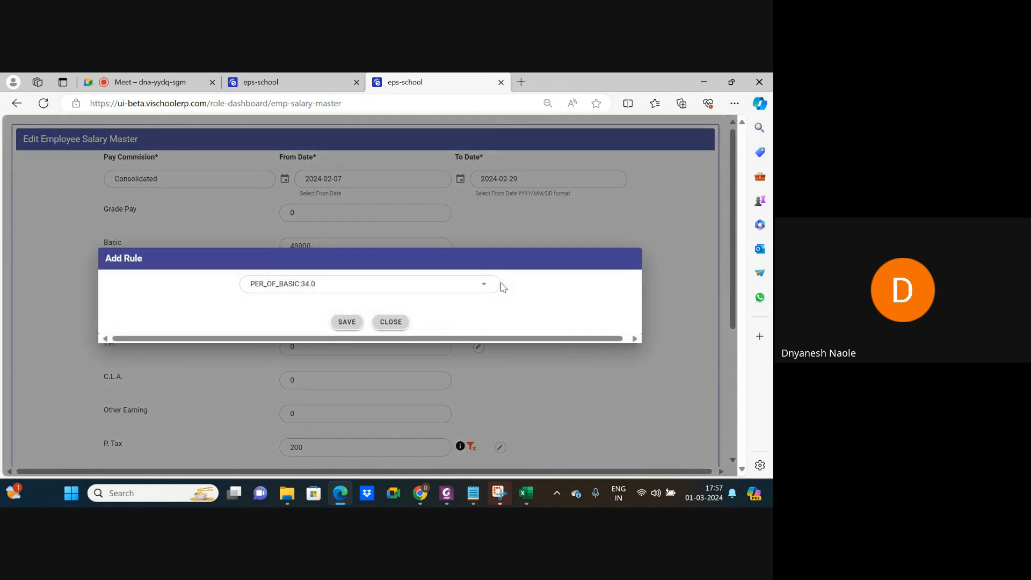
{"action": "left_click", "coordinate": [341, 285]}
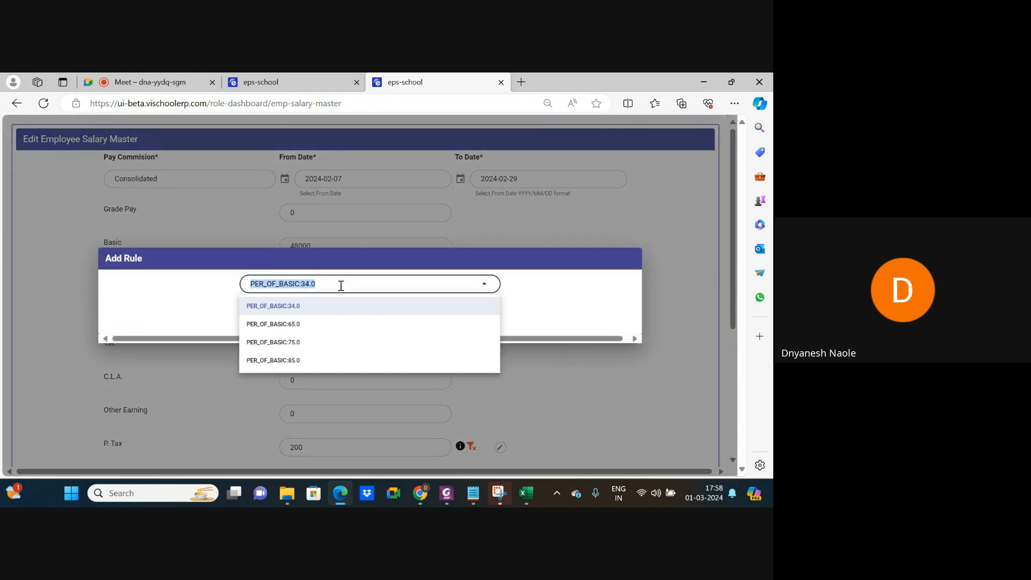
{"action": "left_click", "coordinate": [300, 325]}
{"action": "left_click", "coordinate": [350, 322]}
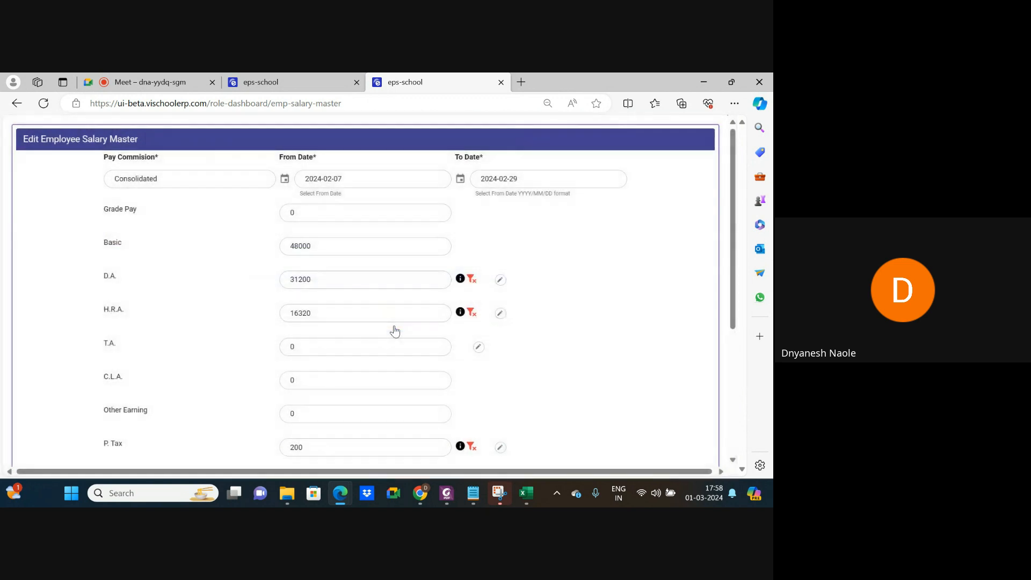
{"action": "left_click", "coordinate": [477, 349]}
{"action": "scroll", "coordinate": [529, 377], "scroll_direction": "down", "scroll_amount": 4}
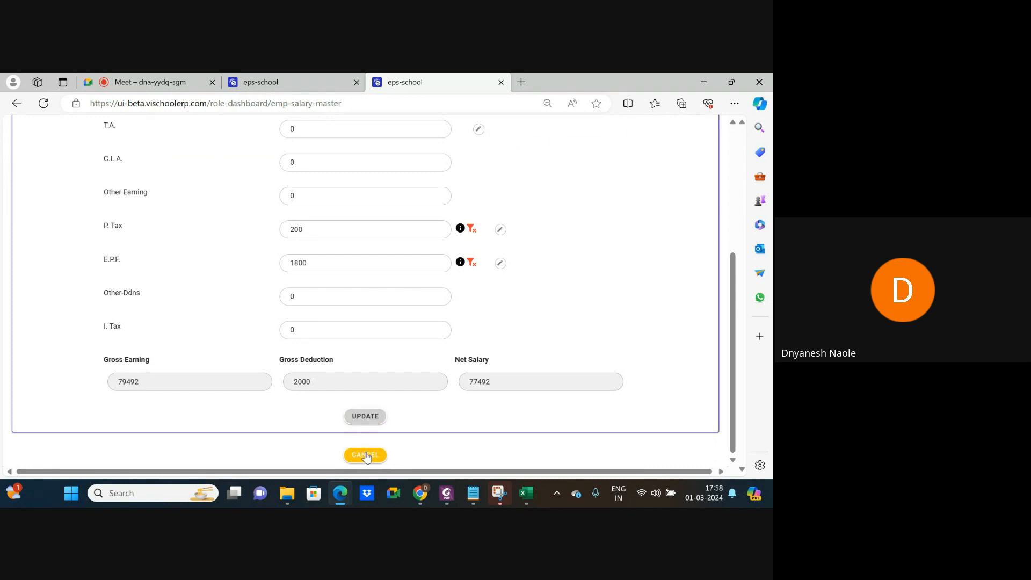
Save the revised salary master and open the Pay Roll Master section.
{"action": "left_click", "coordinate": [366, 419]}
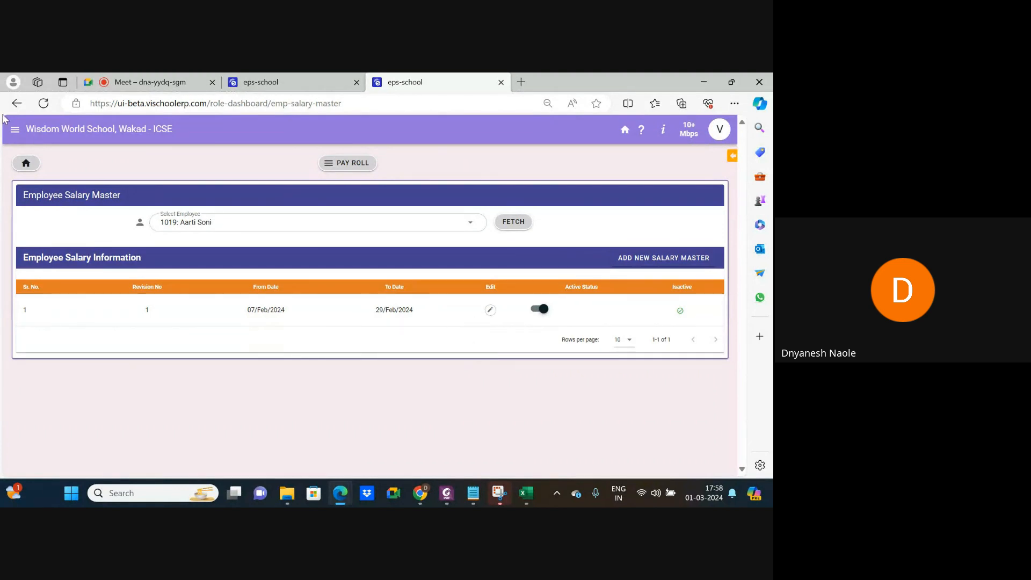
{"action": "left_click", "coordinate": [23, 107]}
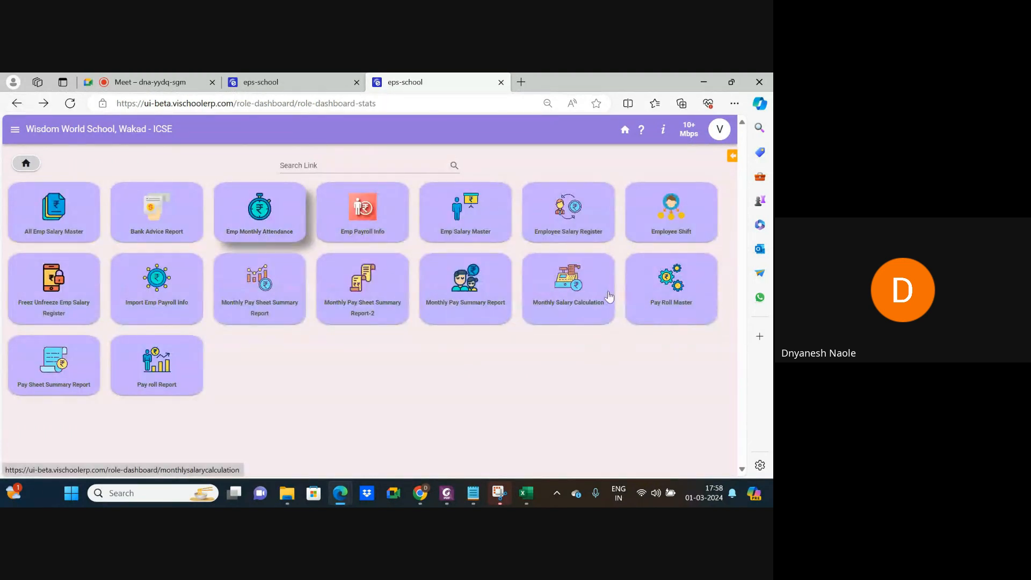
{"action": "left_click", "coordinate": [683, 292]}
Find and open the Salary Rule Master Offering table among the Pay Roll Master cards.
{"action": "scroll", "coordinate": [325, 318], "scroll_direction": "down", "scroll_amount": 1}
{"action": "scroll", "coordinate": [325, 318], "scroll_direction": "down", "scroll_amount": 2}
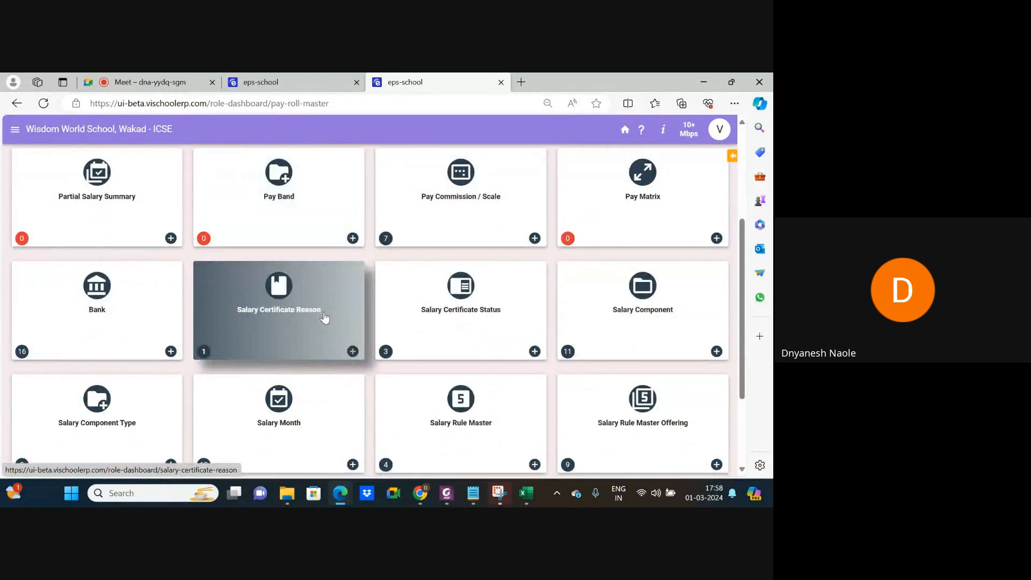
{"action": "scroll", "coordinate": [325, 318], "scroll_direction": "down", "scroll_amount": 2}
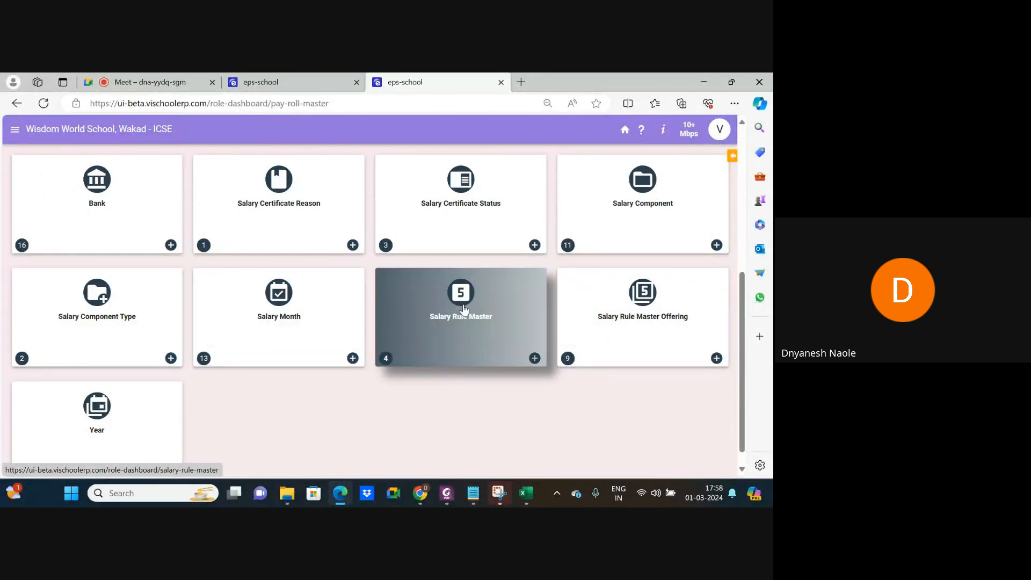
{"action": "scroll", "coordinate": [633, 308], "scroll_direction": "up", "scroll_amount": 5}
{"action": "scroll", "coordinate": [633, 308], "scroll_direction": "up", "scroll_amount": 1}
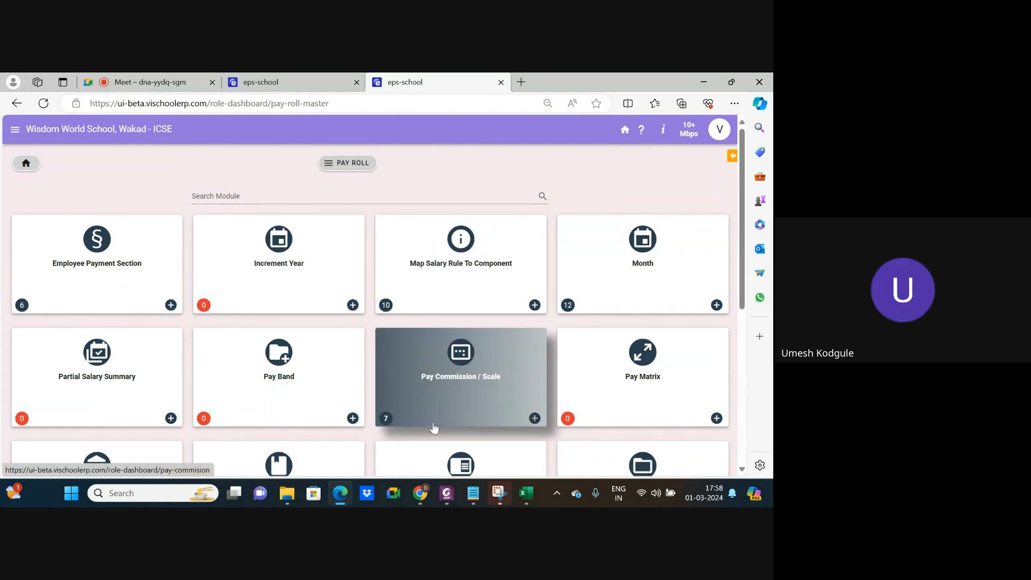
{"action": "scroll", "coordinate": [434, 427], "scroll_direction": "down", "scroll_amount": 3}
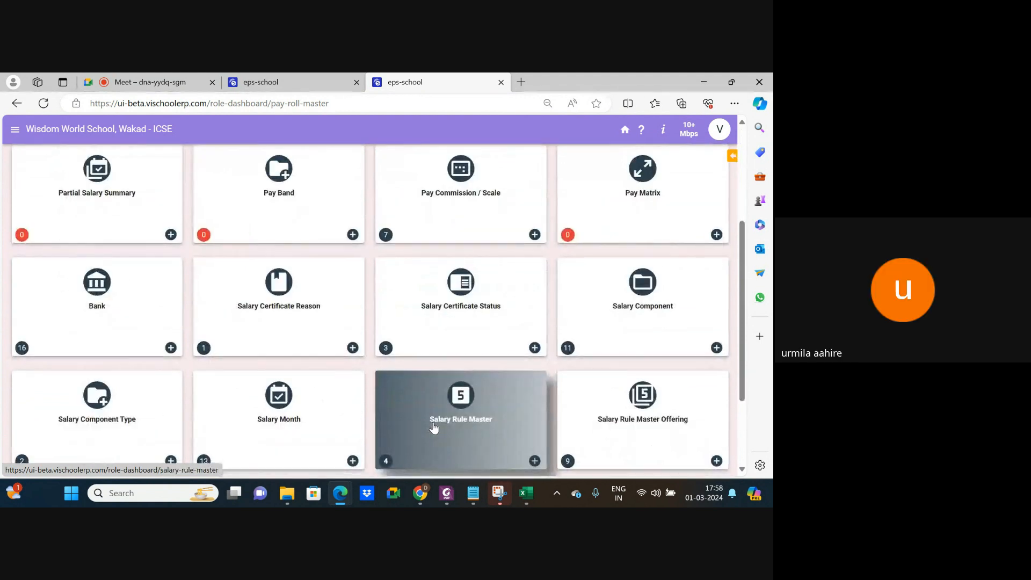
{"action": "scroll", "coordinate": [434, 426], "scroll_direction": "down", "scroll_amount": 1}
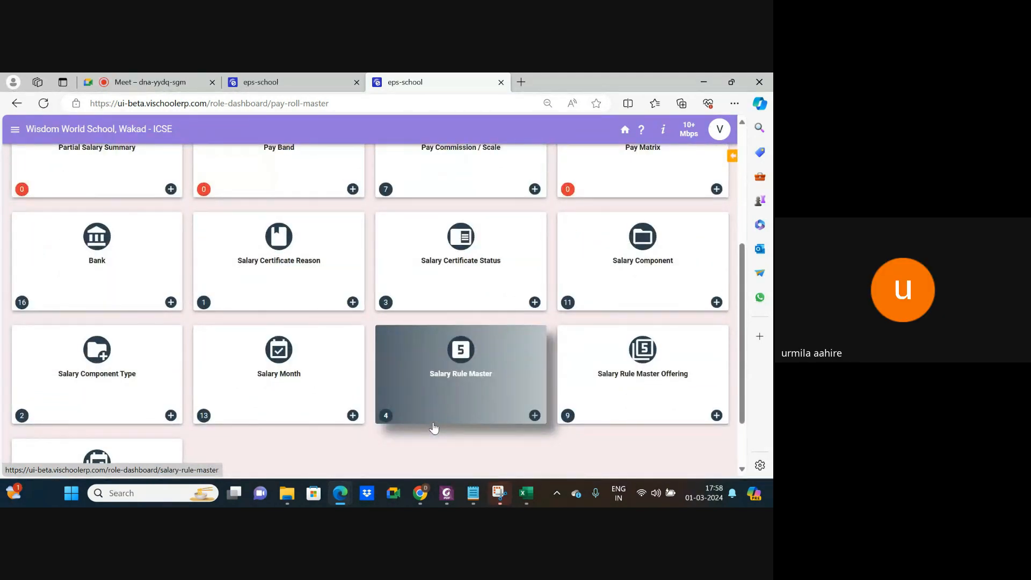
{"action": "left_click", "coordinate": [667, 365]}
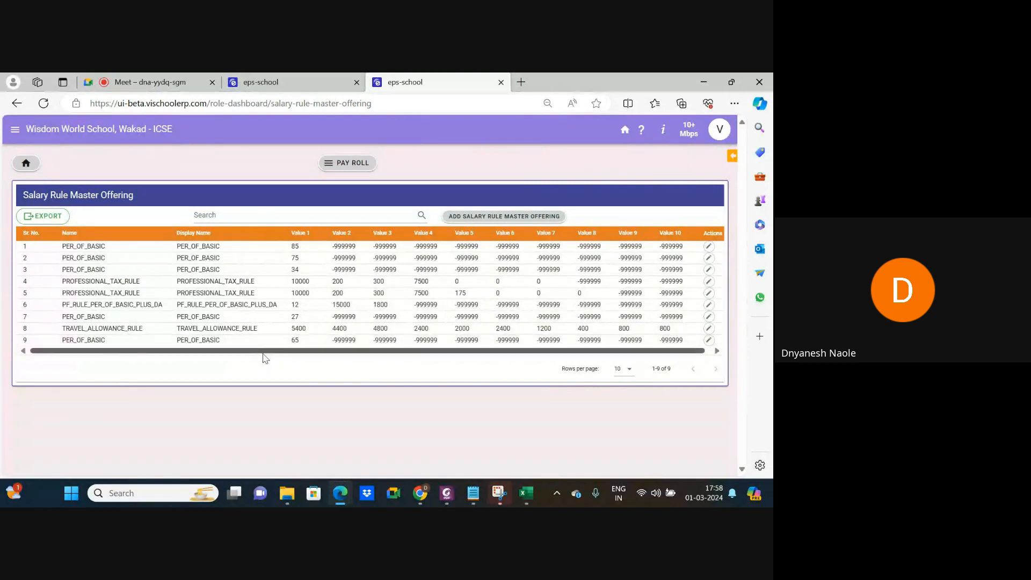
Start a new salary rule master offering and list the four selectable salary rules.
{"action": "left_click", "coordinate": [504, 216]}
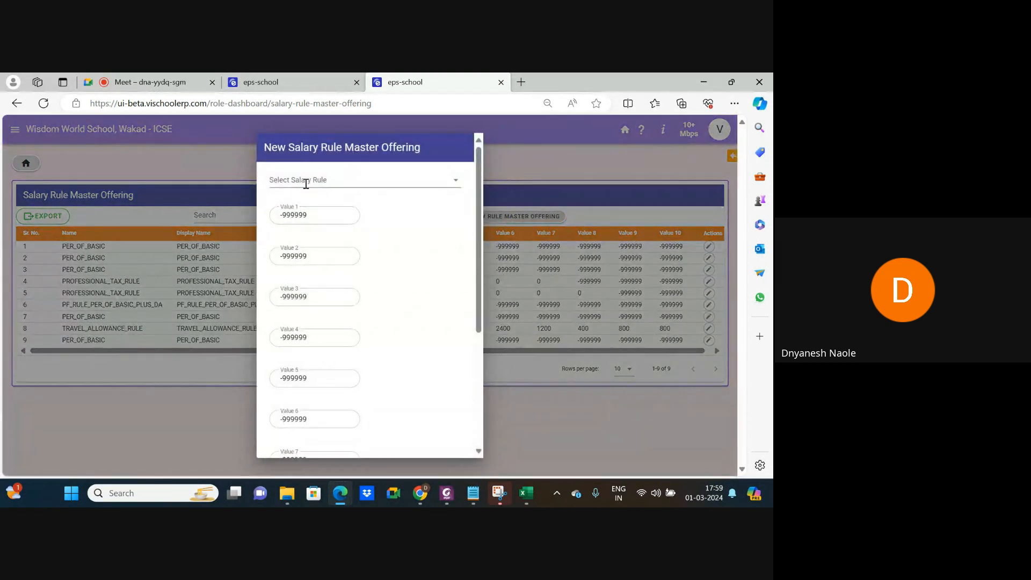
{"action": "left_click", "coordinate": [301, 180]}
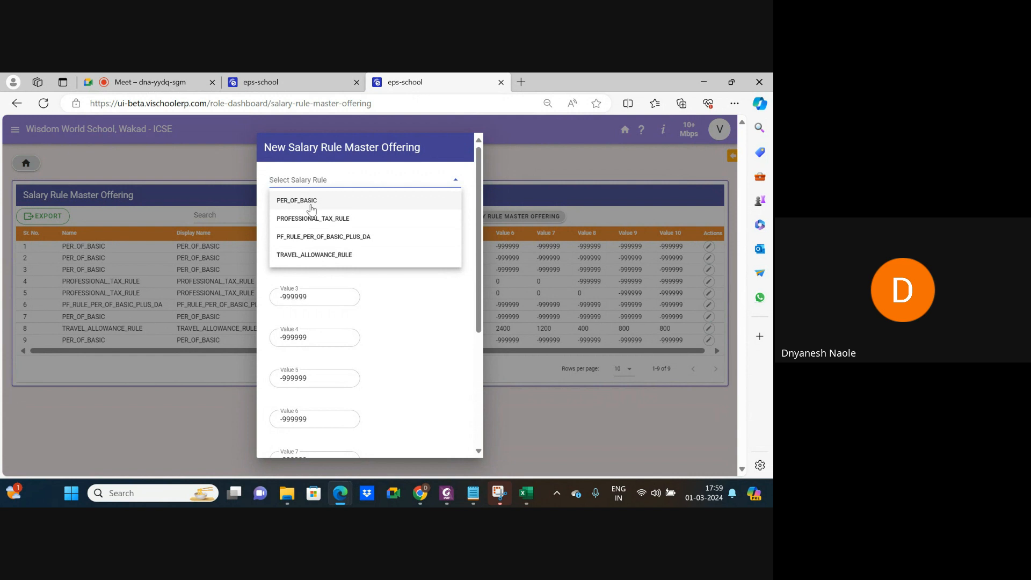
Add a PER_OF_BASIC salary rule offering with Value 1 of 55 and save it.
{"action": "left_click", "coordinate": [311, 209]}
{"action": "left_click", "coordinate": [313, 214]}
{"action": "left_click_drag", "start_coordinate": [313, 214], "coordinate": [274, 216]}
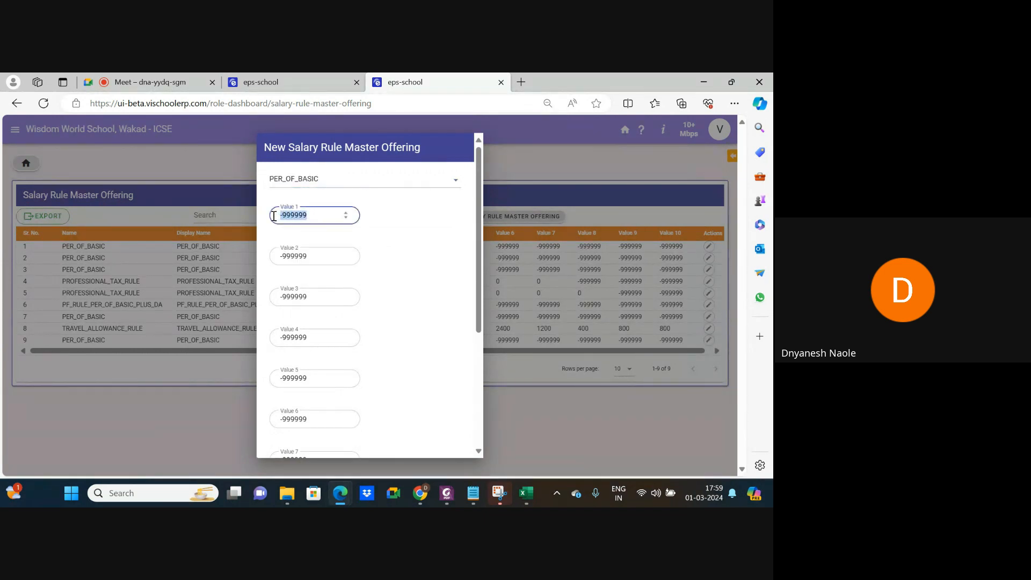
{"action": "type", "text": "55"}
{"action": "left_click", "coordinate": [407, 255]}
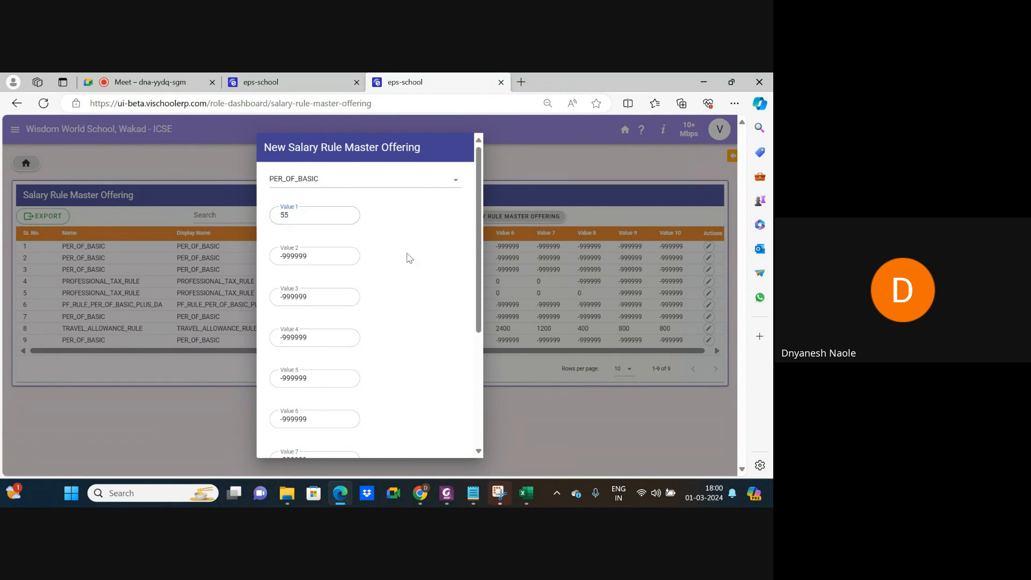
{"action": "scroll", "coordinate": [401, 325], "scroll_direction": "down", "scroll_amount": 5}
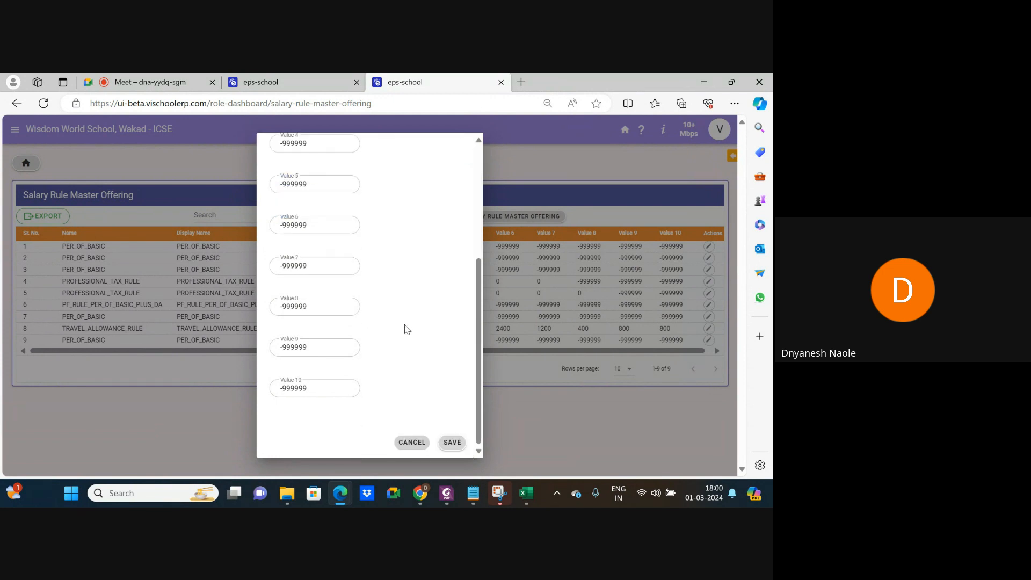
{"action": "left_click", "coordinate": [452, 442]}
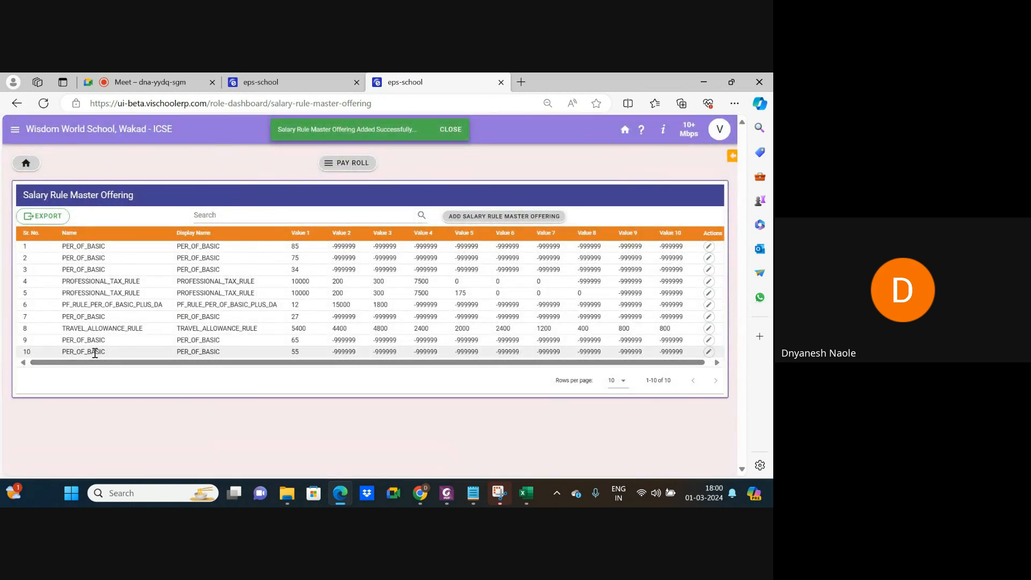
Open Emp Salary Master and fetch the first employee's salary records.
{"action": "left_click", "coordinate": [318, 84]}
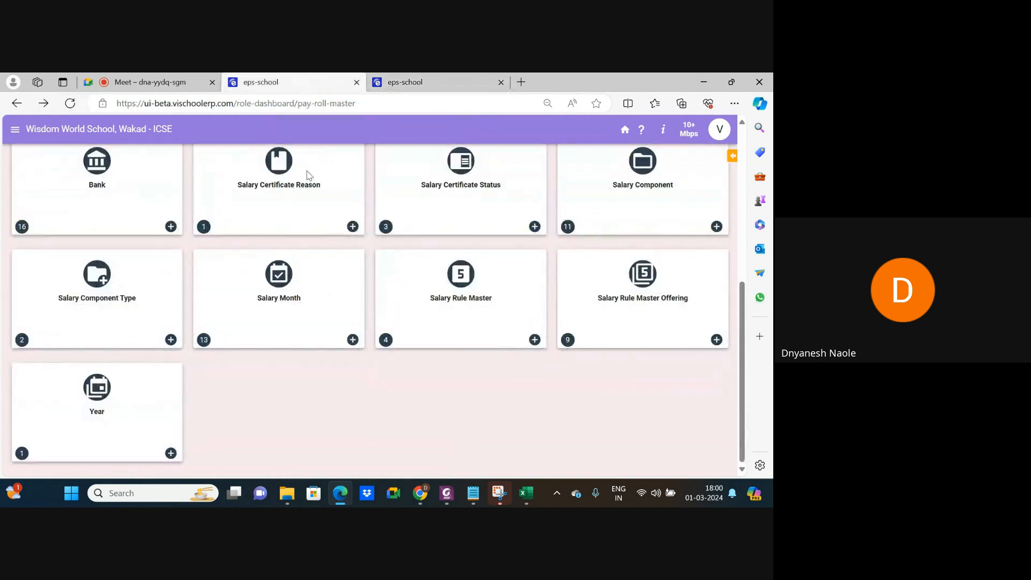
{"action": "scroll", "coordinate": [300, 123], "scroll_direction": "up", "scroll_amount": 10}
{"action": "left_click", "coordinate": [341, 164]}
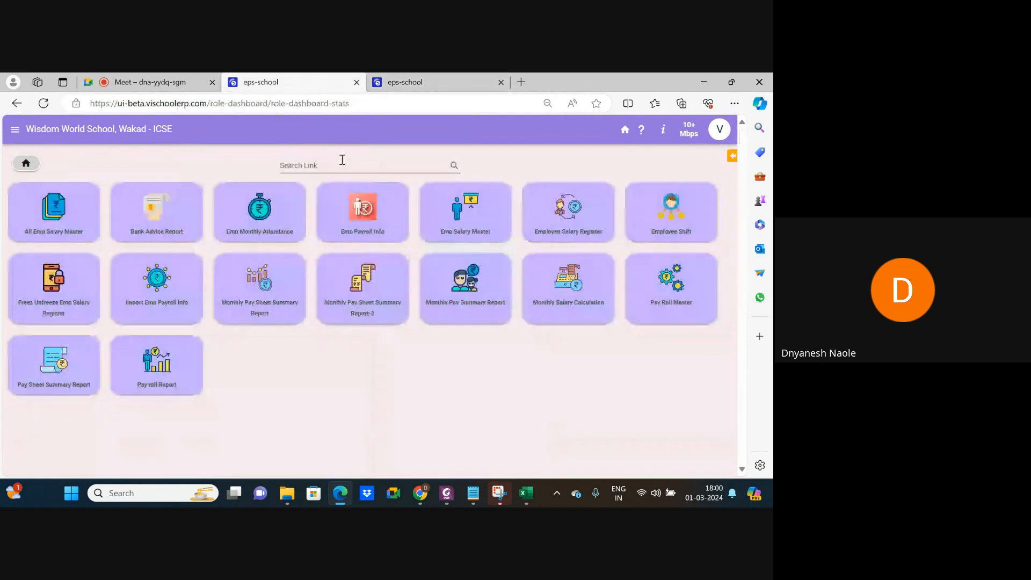
{"action": "left_click", "coordinate": [453, 232]}
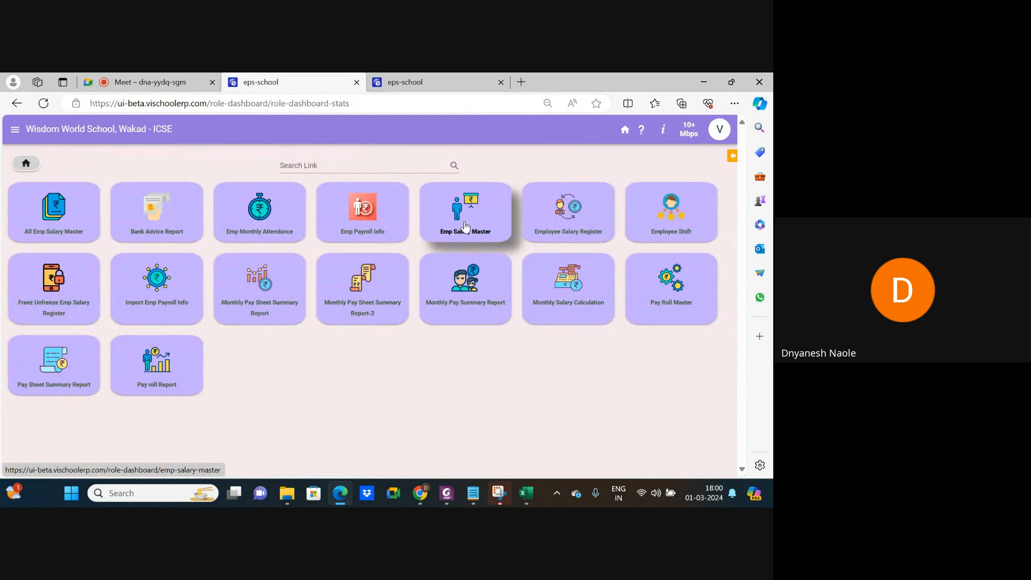
{"action": "left_click", "coordinate": [265, 222]}
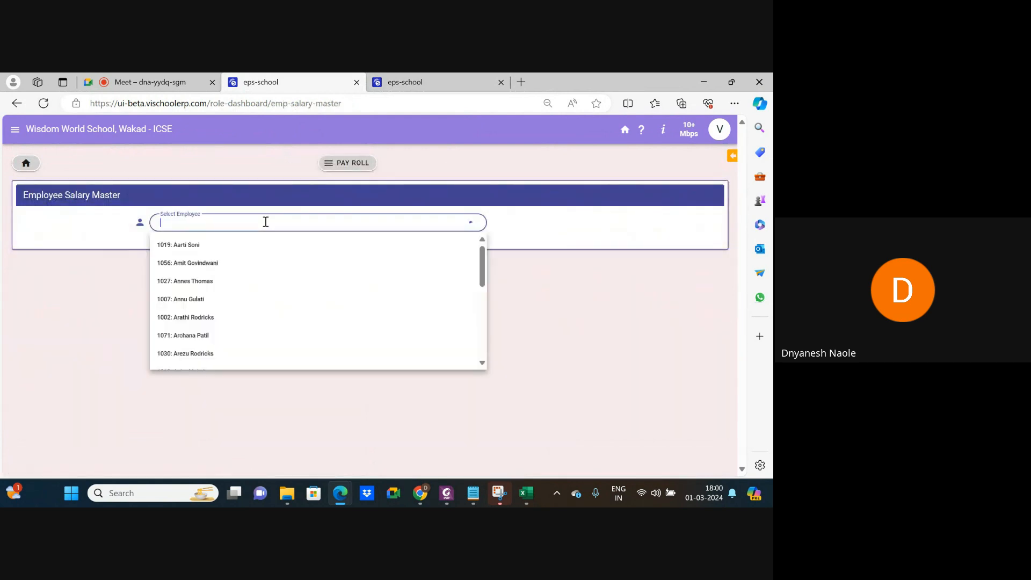
{"action": "left_click", "coordinate": [191, 245]}
{"action": "left_click", "coordinate": [519, 227]}
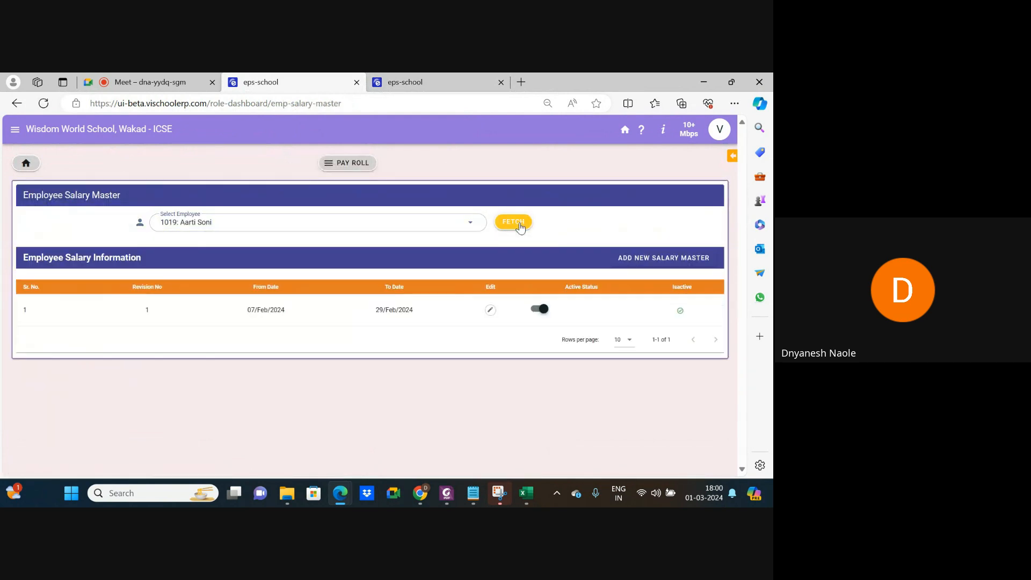
Edit the February 2024 salary record (Basic 48000) and open Add Rule for D.A.
{"action": "left_click", "coordinate": [489, 310]}
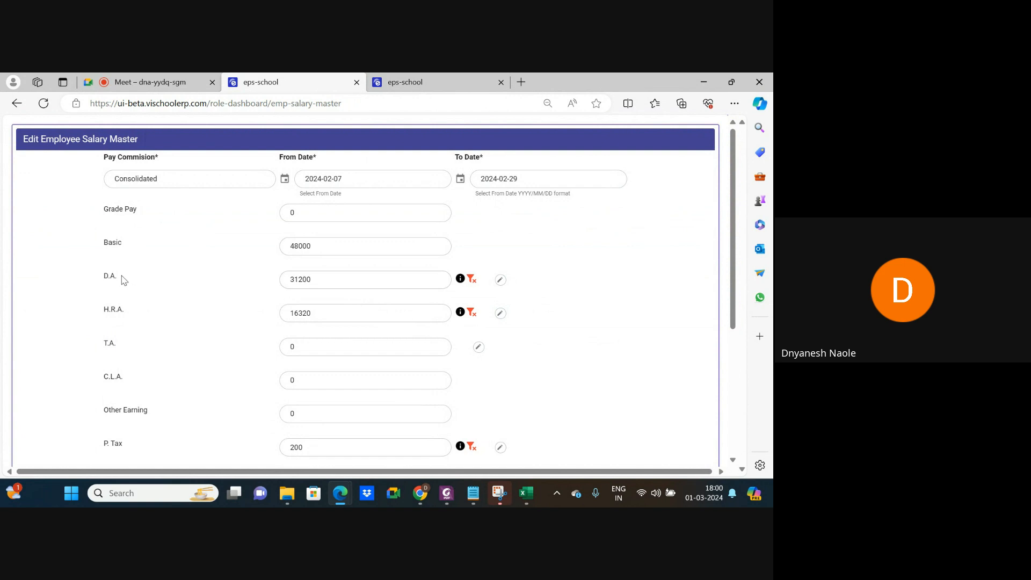
{"action": "left_click_drag", "start_coordinate": [320, 248], "coordinate": [289, 247]}
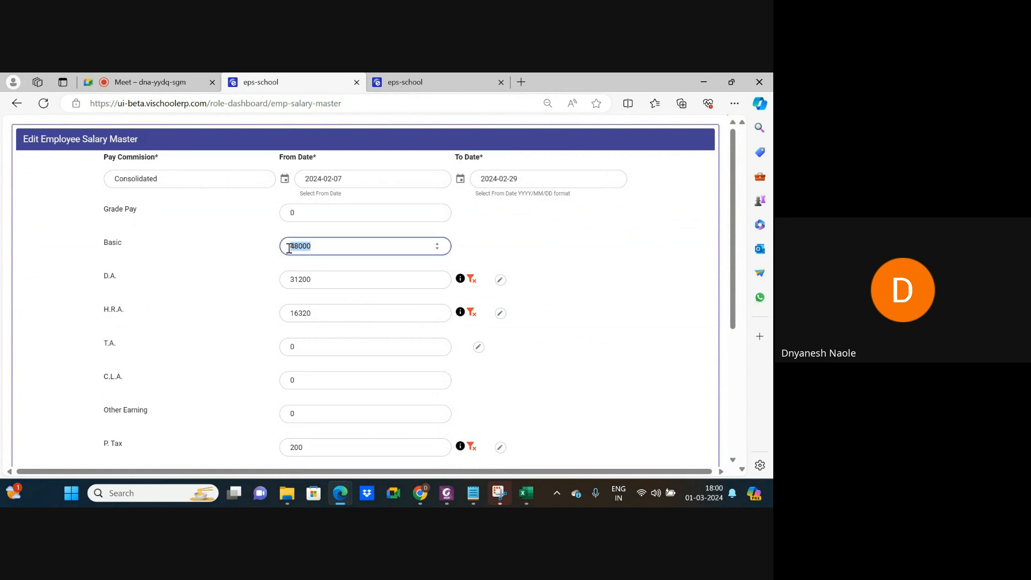
{"action": "left_click", "coordinate": [500, 279]}
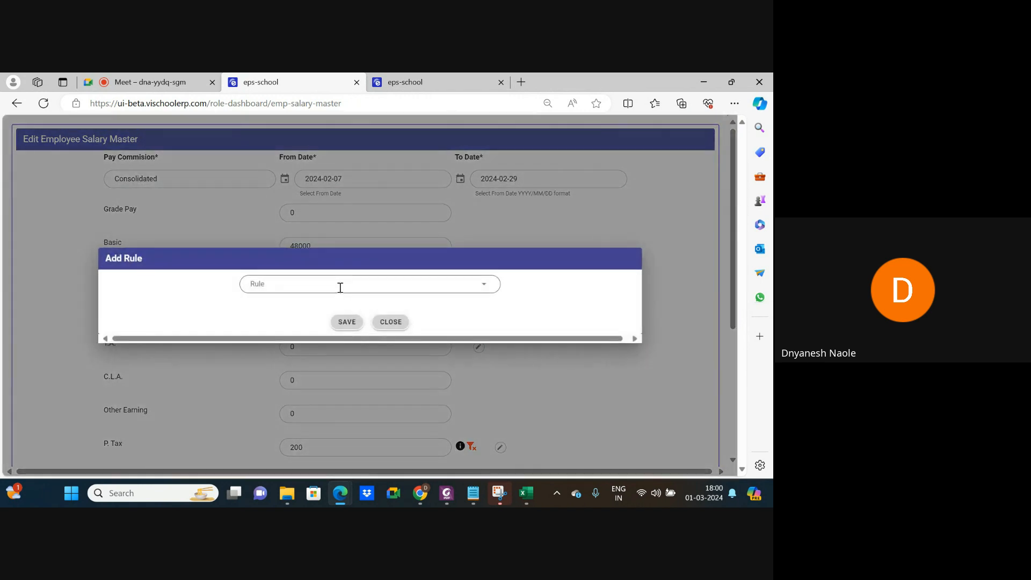
List D.A.'s PER_OF_BASIC rule choices (34, 65, 75, 85) and check them in the offering table.
{"action": "left_click", "coordinate": [340, 287]}
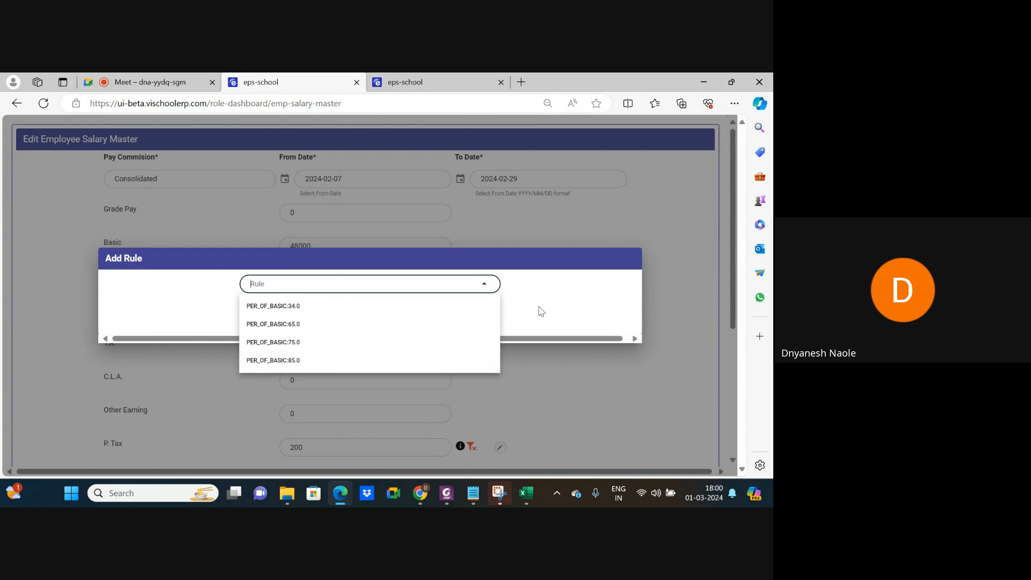
{"action": "left_click", "coordinate": [422, 80]}
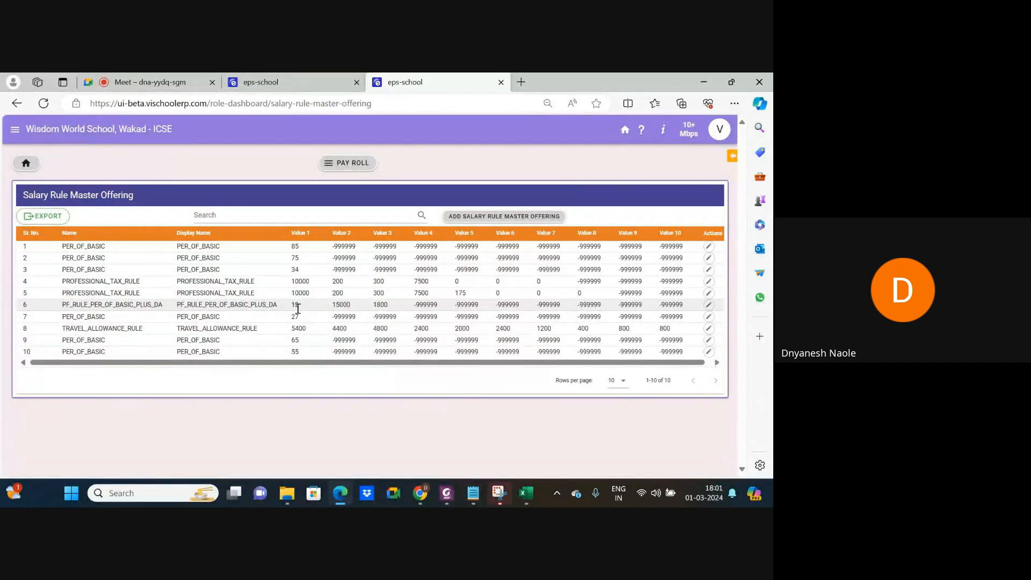
{"action": "left_click_drag", "start_coordinate": [292, 311], "coordinate": [306, 311]}
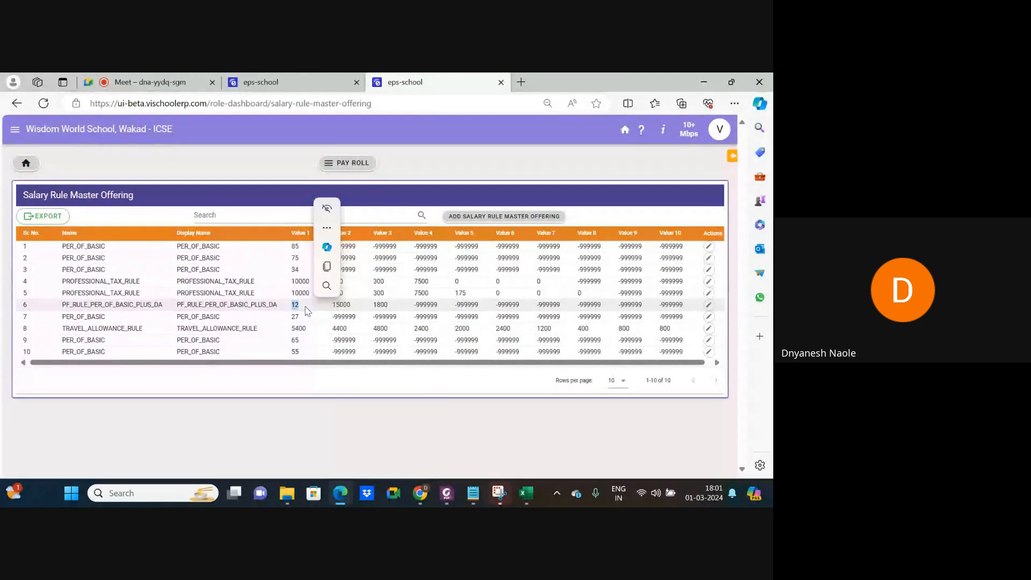
{"action": "left_click", "coordinate": [333, 306]}
{"action": "left_click_drag", "start_coordinate": [334, 306], "coordinate": [356, 310]}
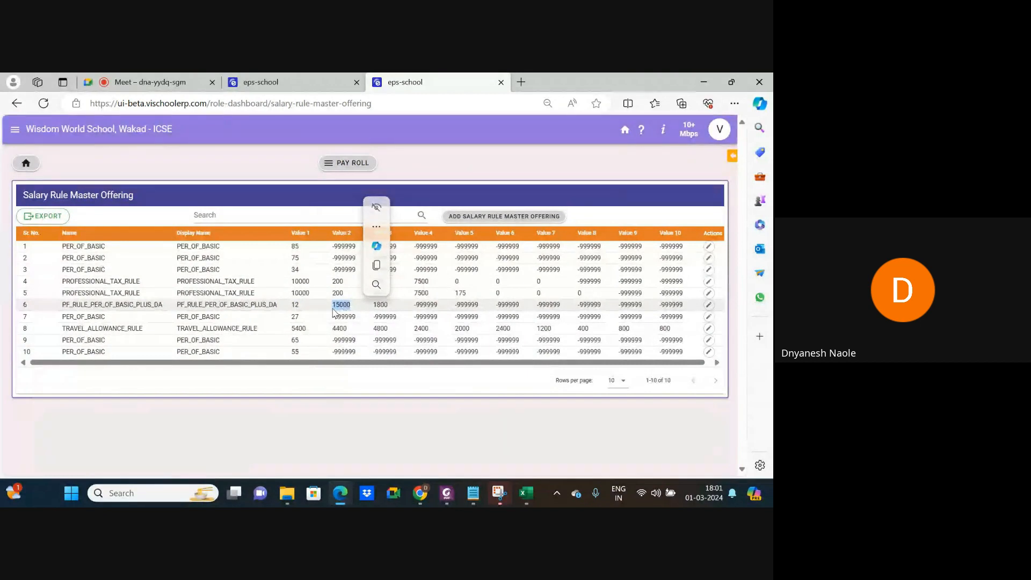
{"action": "left_click_drag", "start_coordinate": [372, 306], "coordinate": [404, 314]}
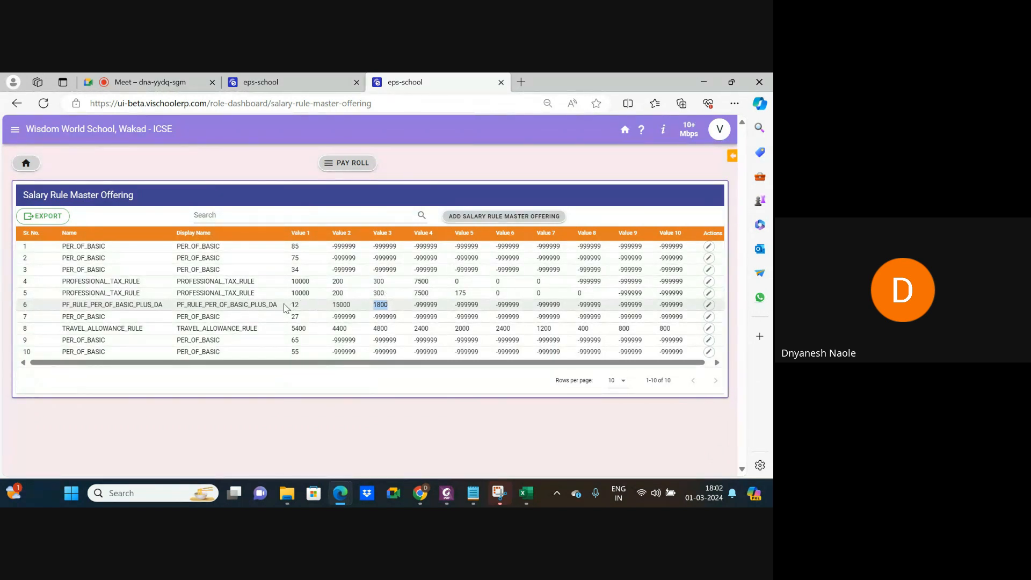
{"action": "left_click_drag", "start_coordinate": [287, 308], "coordinate": [394, 311]}
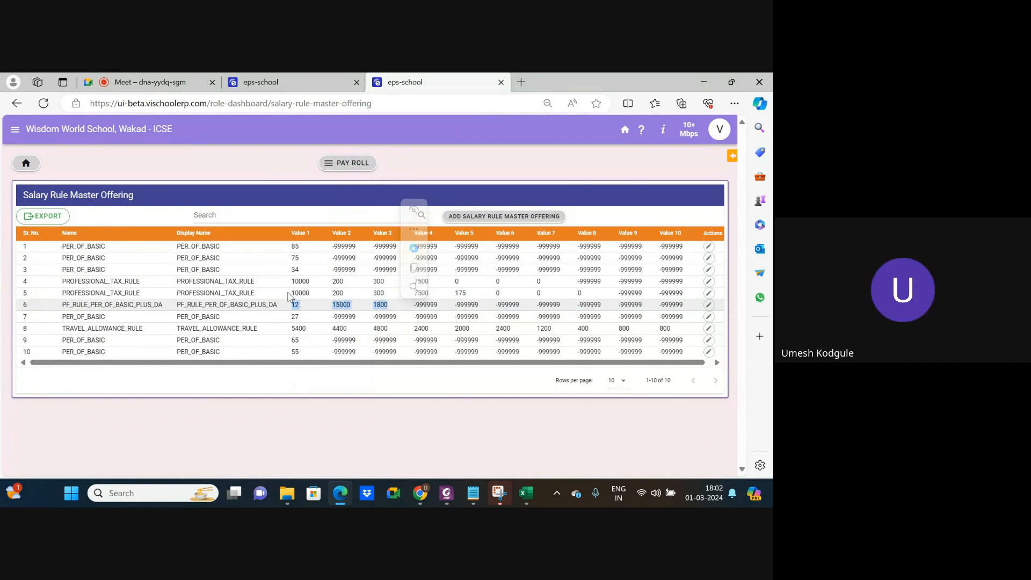
{"action": "left_click_drag", "start_coordinate": [291, 294], "coordinate": [434, 297]}
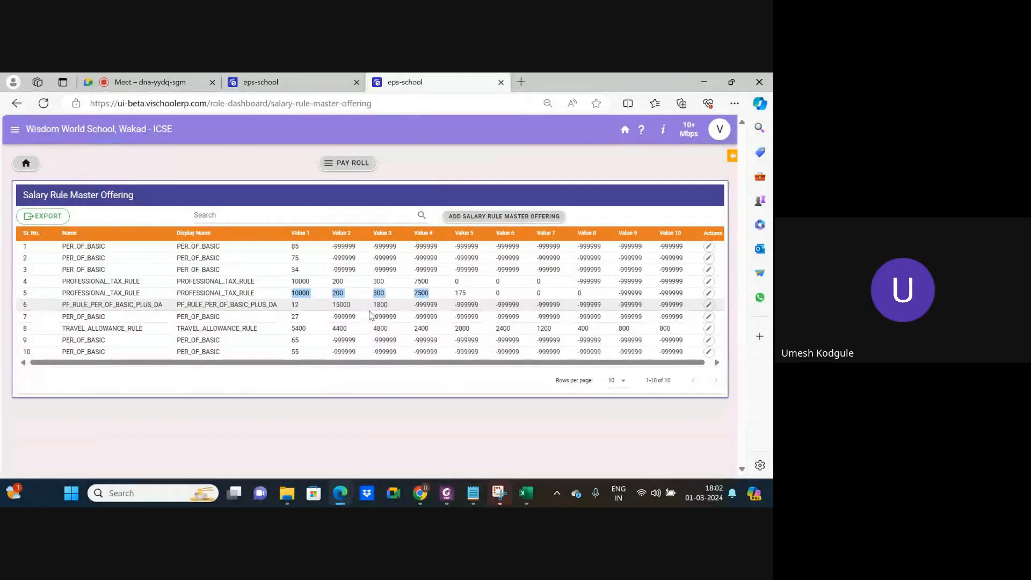
Close the D.A. rule dialog unchanged and set Basic to 13000 so allowances recalculate.
{"action": "left_click", "coordinate": [312, 82]}
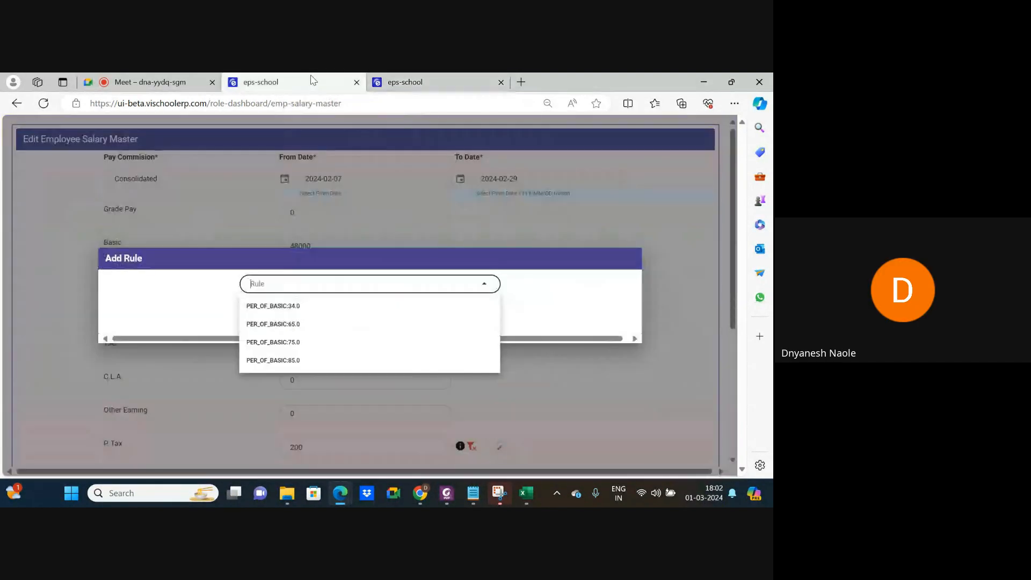
{"action": "left_click", "coordinate": [559, 287]}
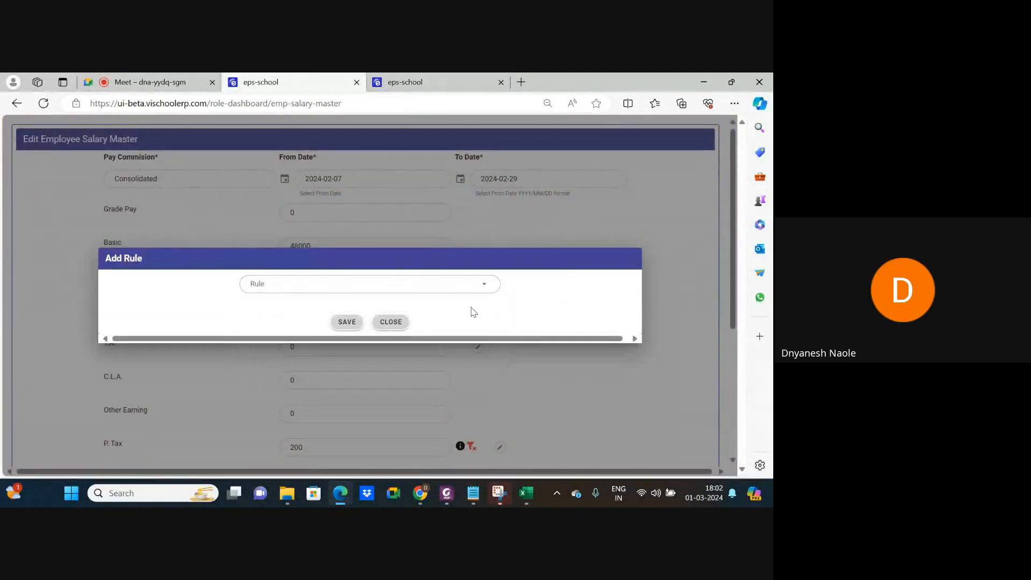
{"action": "left_click", "coordinate": [391, 322]}
{"action": "scroll", "coordinate": [378, 343], "scroll_direction": "down", "scroll_amount": 4}
{"action": "left_click", "coordinate": [313, 293]}
{"action": "scroll", "coordinate": [313, 294], "scroll_direction": "up", "scroll_amount": 5}
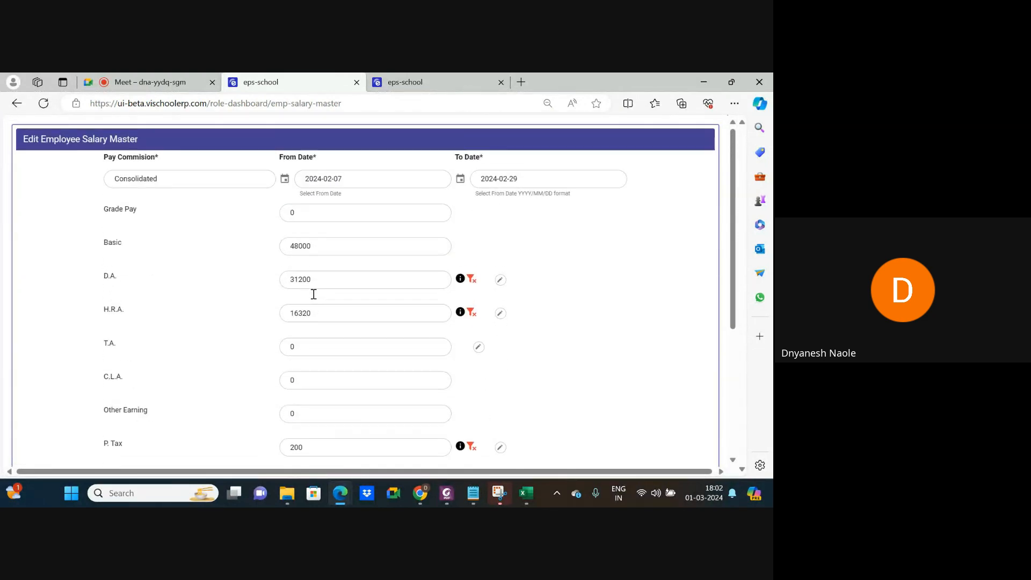
{"action": "left_click", "coordinate": [315, 247]}
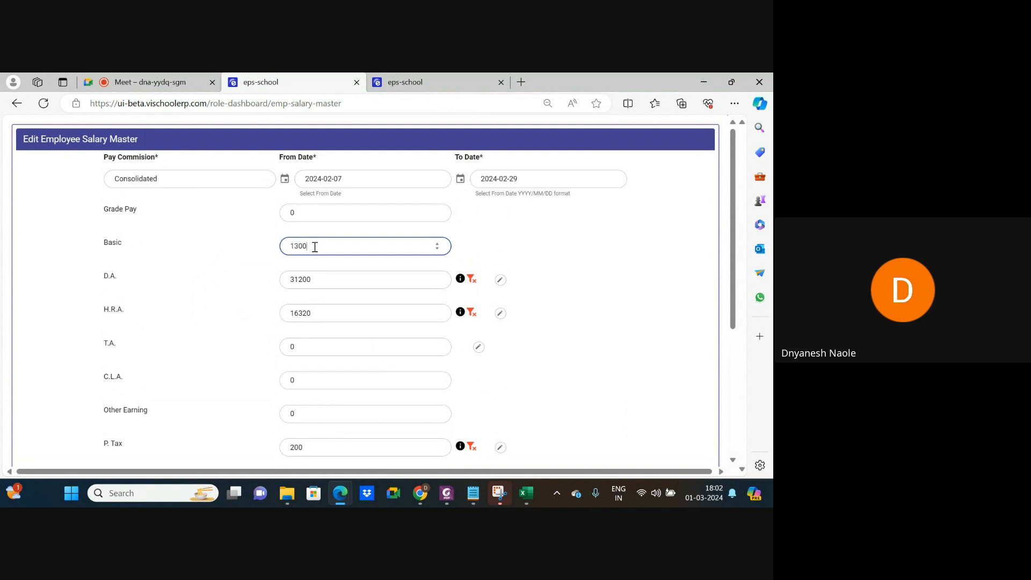
{"action": "type", "text": "13000"}
{"action": "left_click", "coordinate": [597, 311]}
Apply PF_RULE_PER_OF_BASIC_PLUS_DA to E.P.F. and save the employee salary master.
{"action": "scroll", "coordinate": [456, 335], "scroll_direction": "down", "scroll_amount": 4}
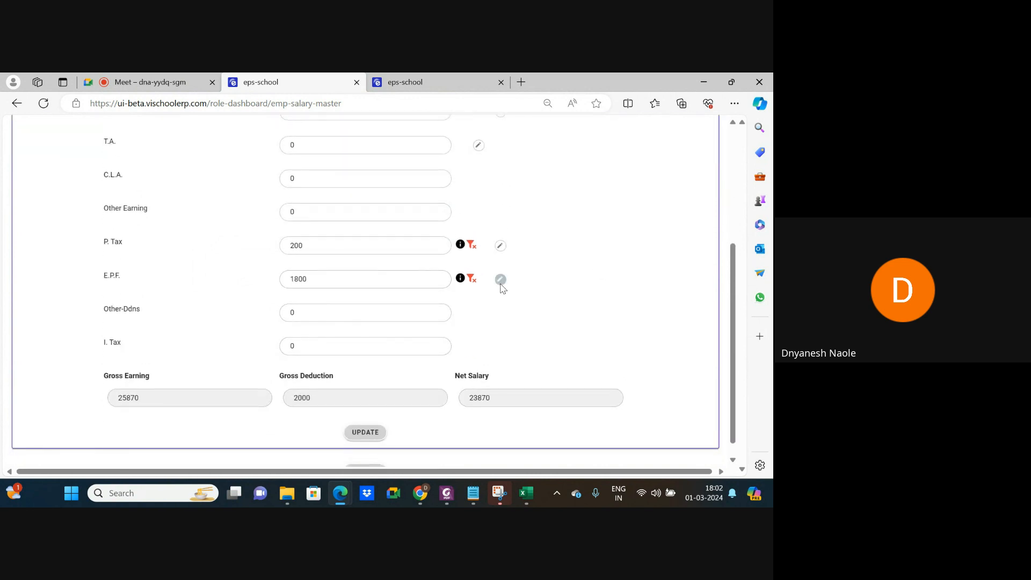
{"action": "left_click", "coordinate": [500, 279]}
{"action": "left_click", "coordinate": [340, 283]}
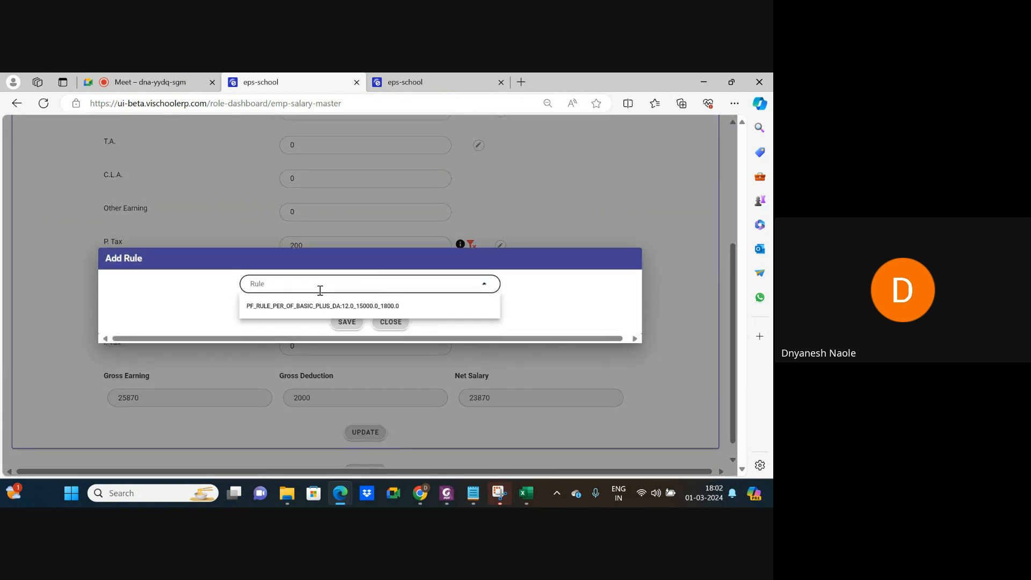
{"action": "left_click", "coordinate": [297, 306]}
{"action": "left_click", "coordinate": [347, 321]}
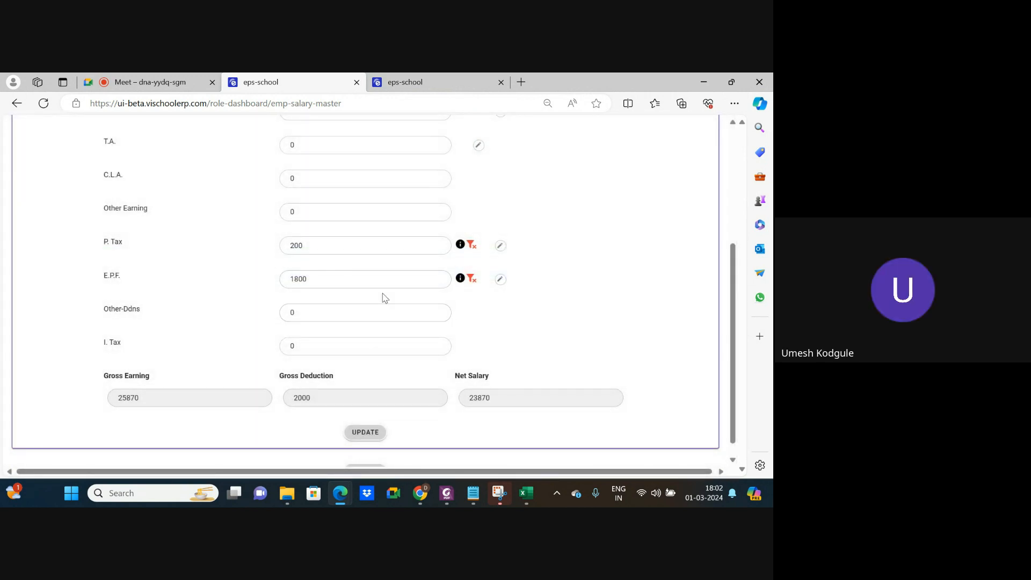
{"action": "scroll", "coordinate": [385, 297], "scroll_direction": "up", "scroll_amount": 1}
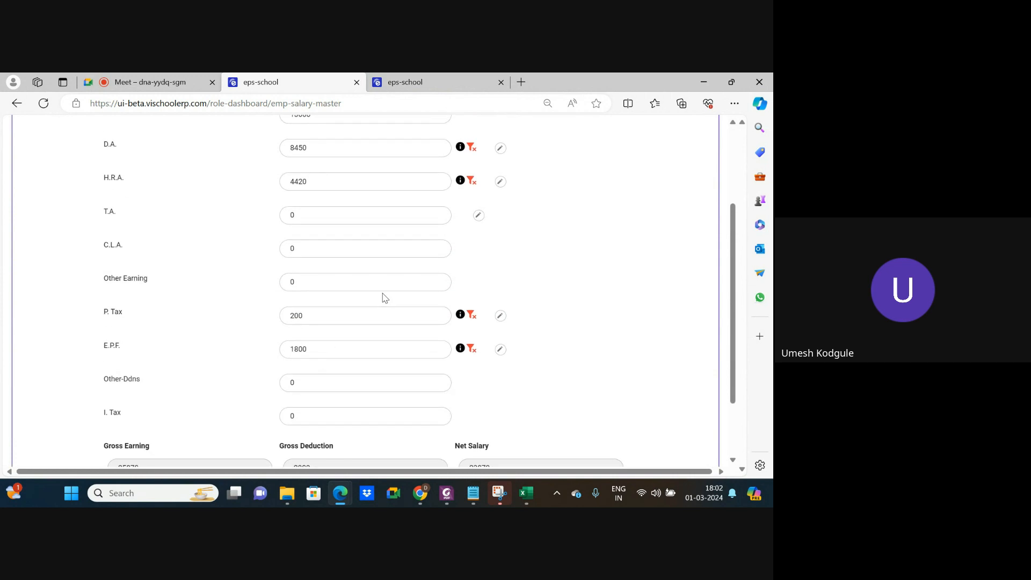
{"action": "scroll", "coordinate": [411, 338], "scroll_direction": "down", "scroll_amount": 2}
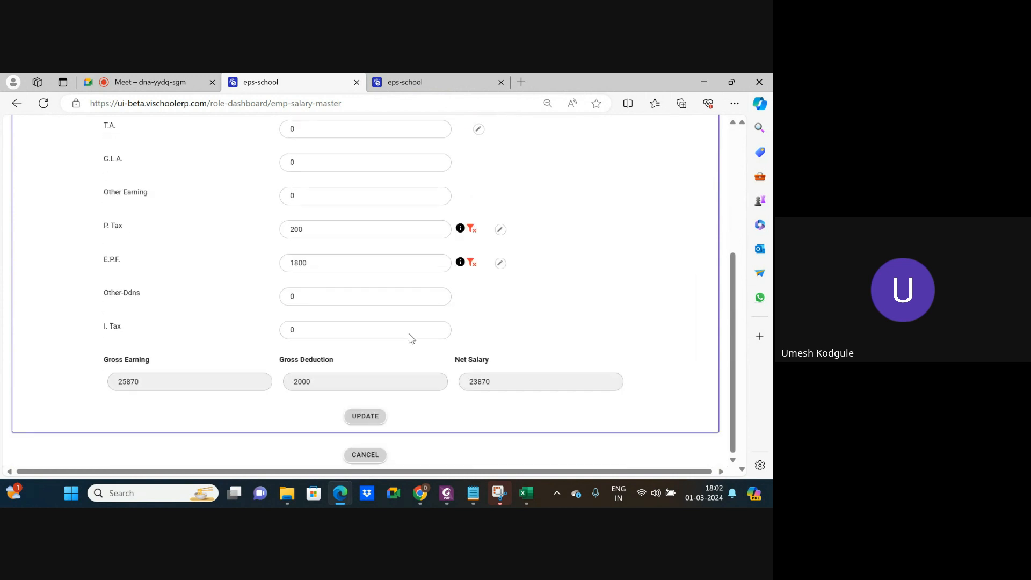
{"action": "left_click", "coordinate": [369, 419]}
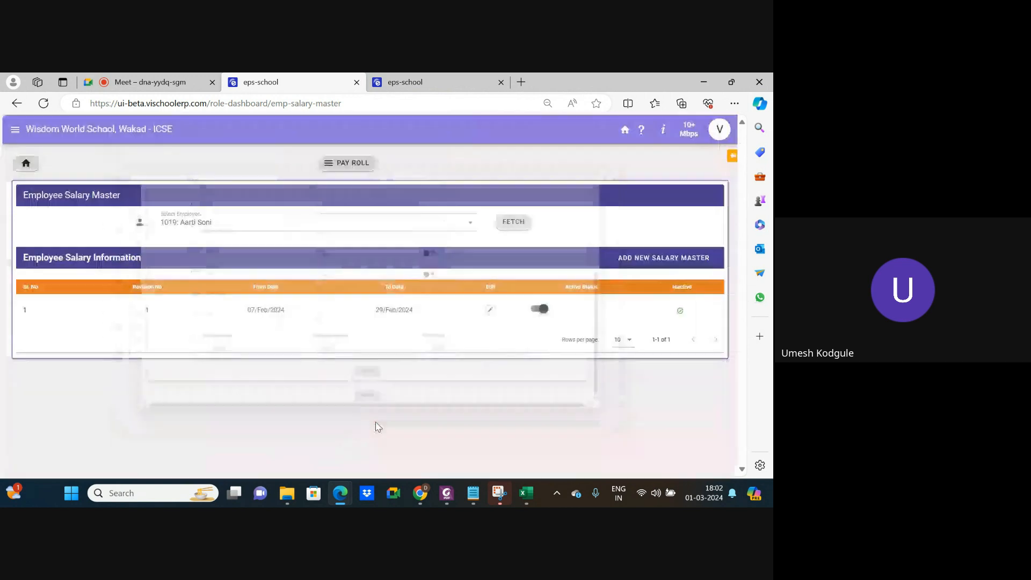
Reopen the salary master and review the E.P.F. rule (1800) without changing it.
{"action": "left_click", "coordinate": [490, 310]}
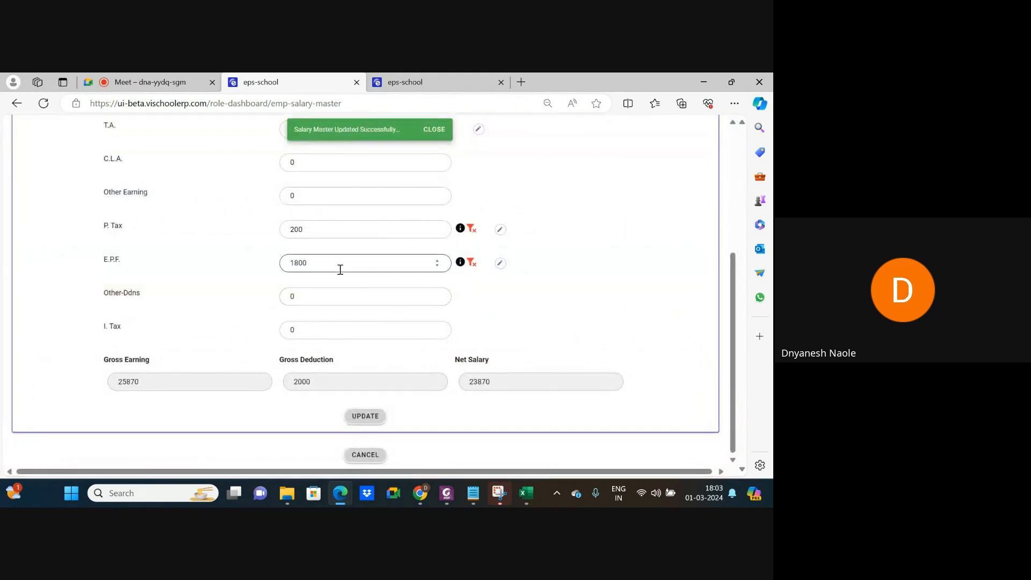
{"action": "scroll", "coordinate": [340, 271], "scroll_direction": "up", "scroll_amount": 3}
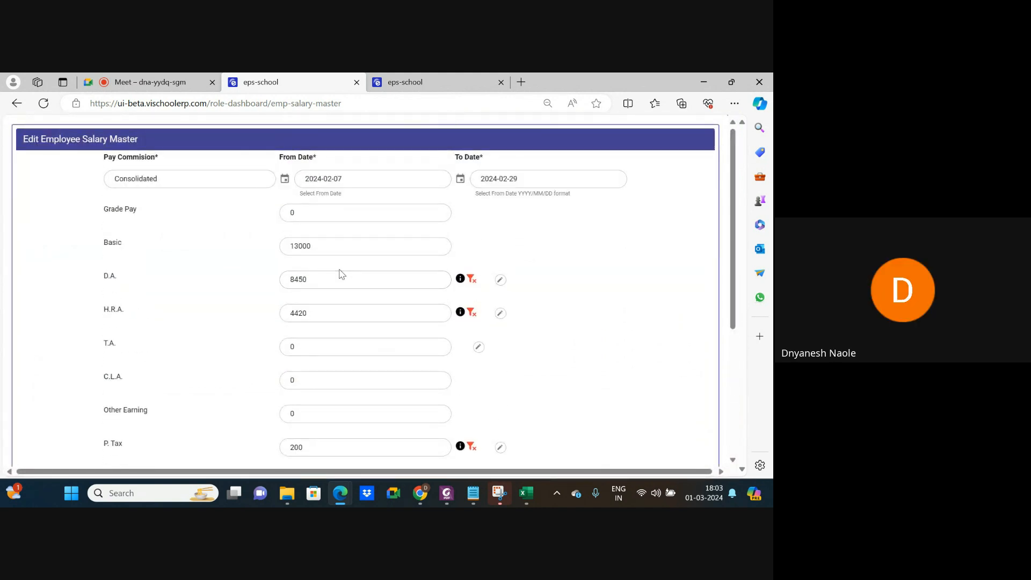
{"action": "scroll", "coordinate": [340, 274], "scroll_direction": "down", "scroll_amount": 2}
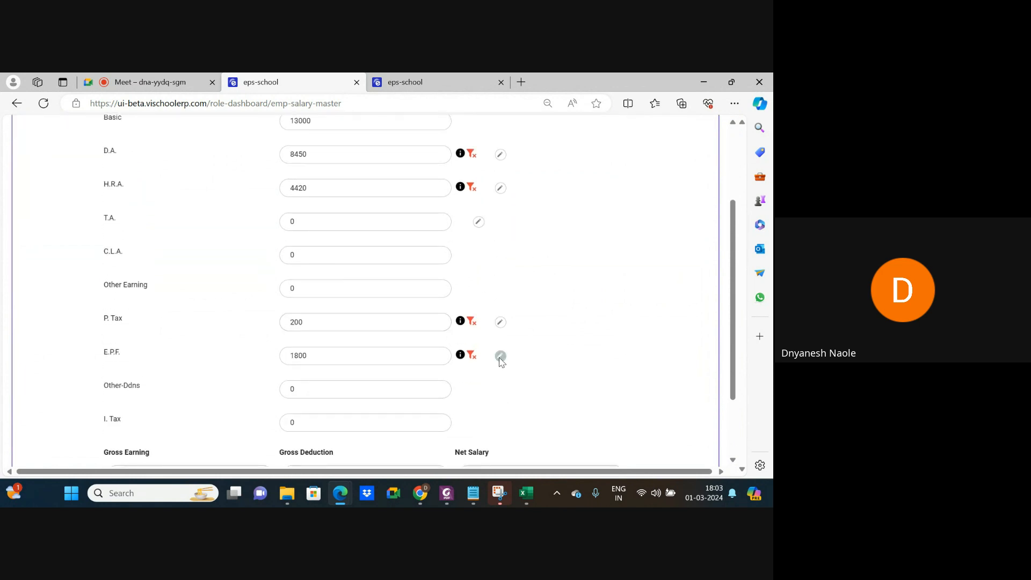
{"action": "left_click", "coordinate": [500, 357]}
{"action": "left_click", "coordinate": [346, 289]}
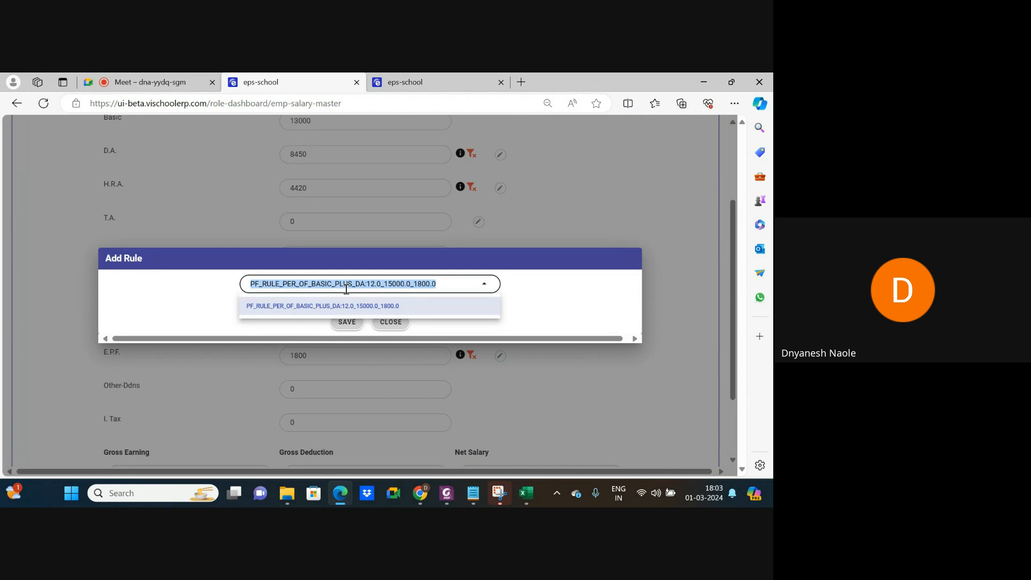
{"action": "left_click", "coordinate": [397, 322]}
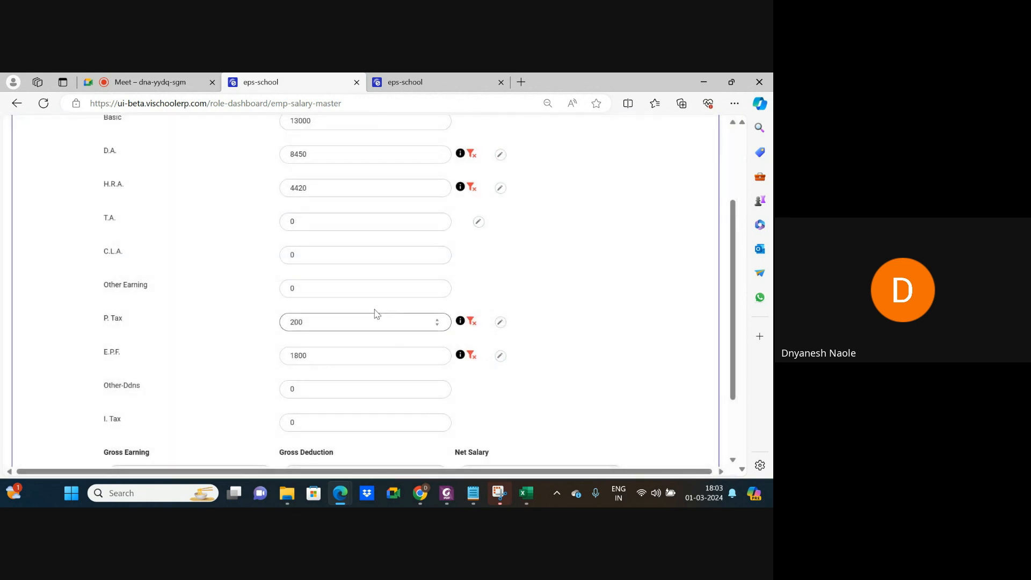
{"action": "scroll", "coordinate": [377, 256], "scroll_direction": "up", "scroll_amount": 2}
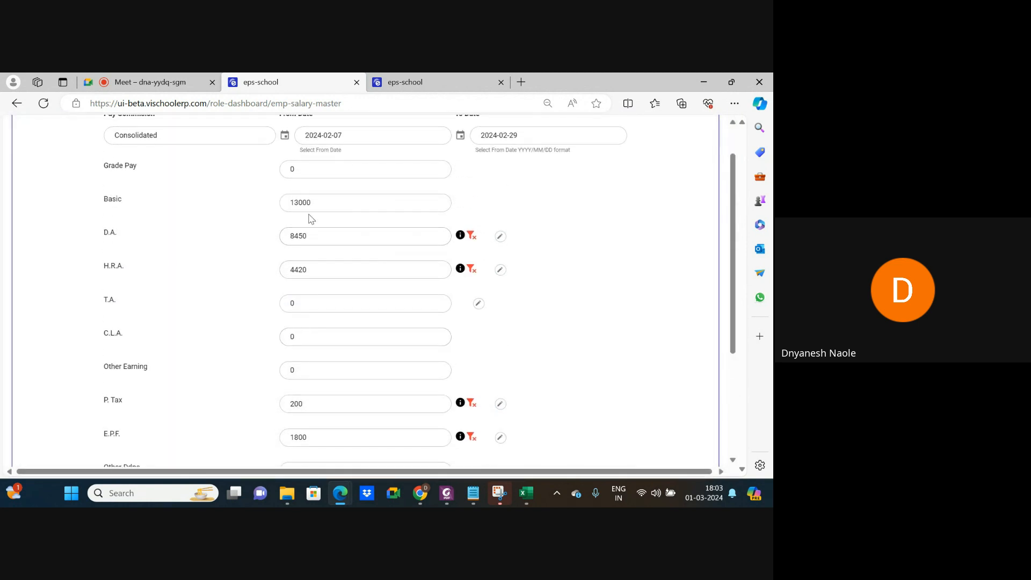
Remove D.A.'s applied rule and set D.A. to 1000, recalculating E.P.F. to 1680.
{"action": "left_click", "coordinate": [312, 236]}
{"action": "left_click", "coordinate": [471, 236]}
{"action": "left_click", "coordinate": [338, 239]}
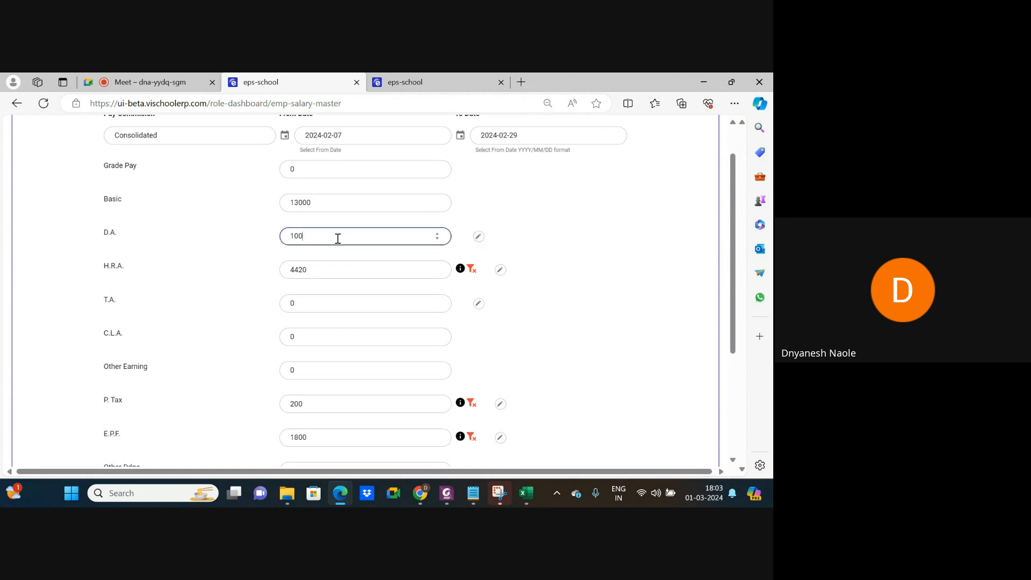
{"action": "left_click", "coordinate": [545, 275]}
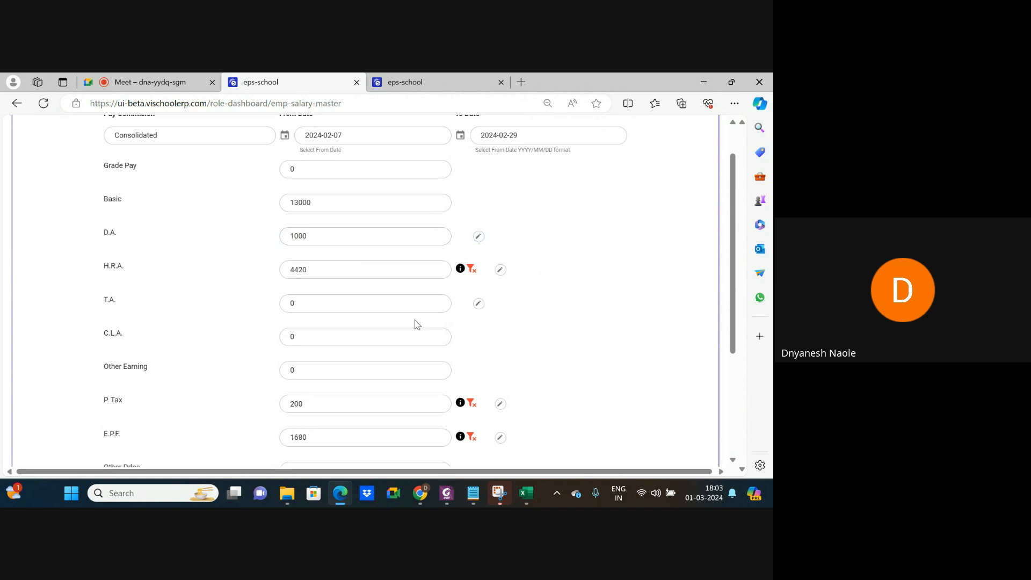
{"action": "scroll", "coordinate": [415, 323], "scroll_direction": "down", "scroll_amount": 3}
{"action": "left_click", "coordinate": [299, 265]}
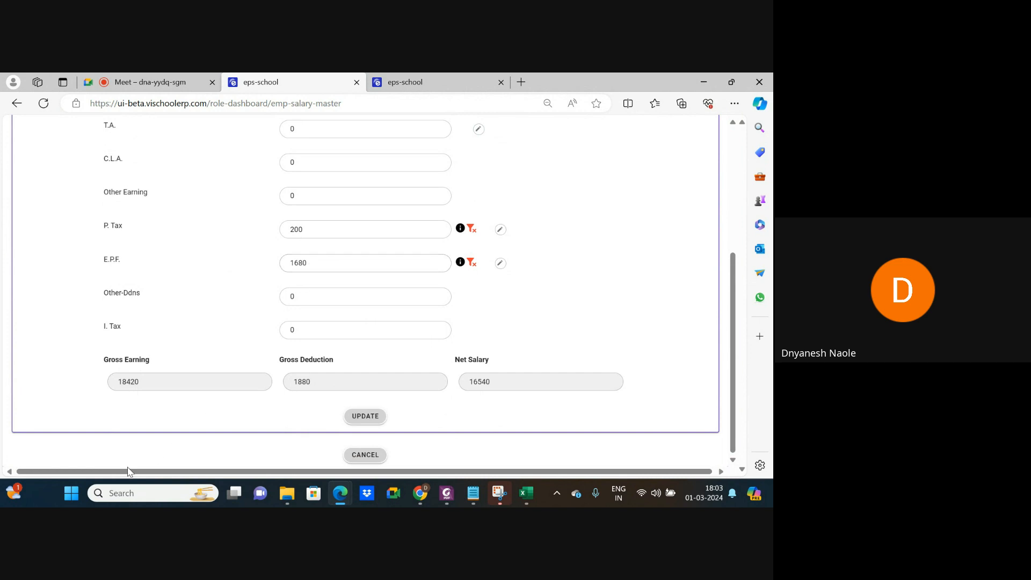
{"action": "left_click", "coordinate": [68, 500]}
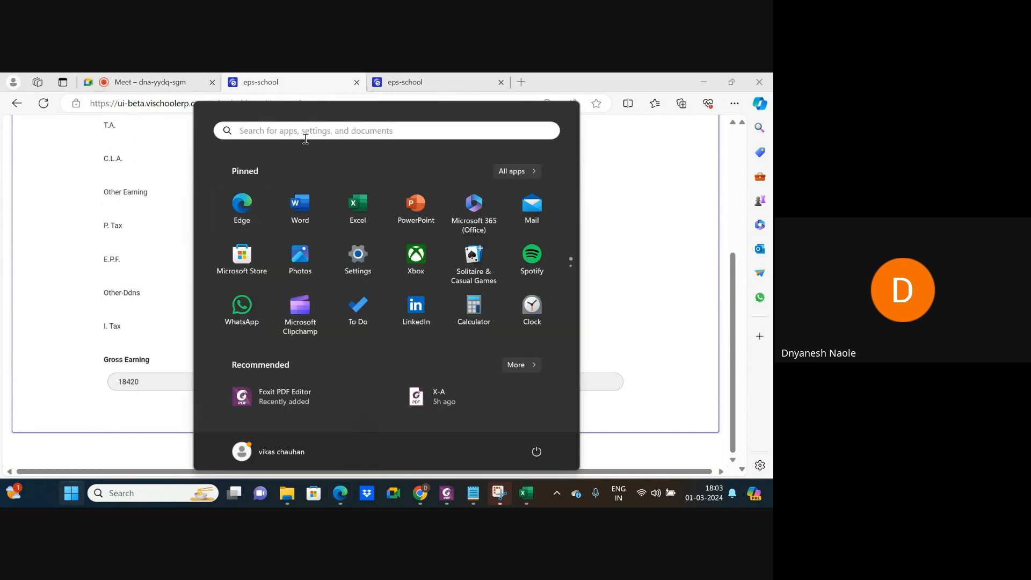
In Windows Calculator, compute 14000 × 0.12 = 1,680 to verify E.P.F.
{"action": "left_click", "coordinate": [313, 132]}
{"action": "type", "text": "cal"}
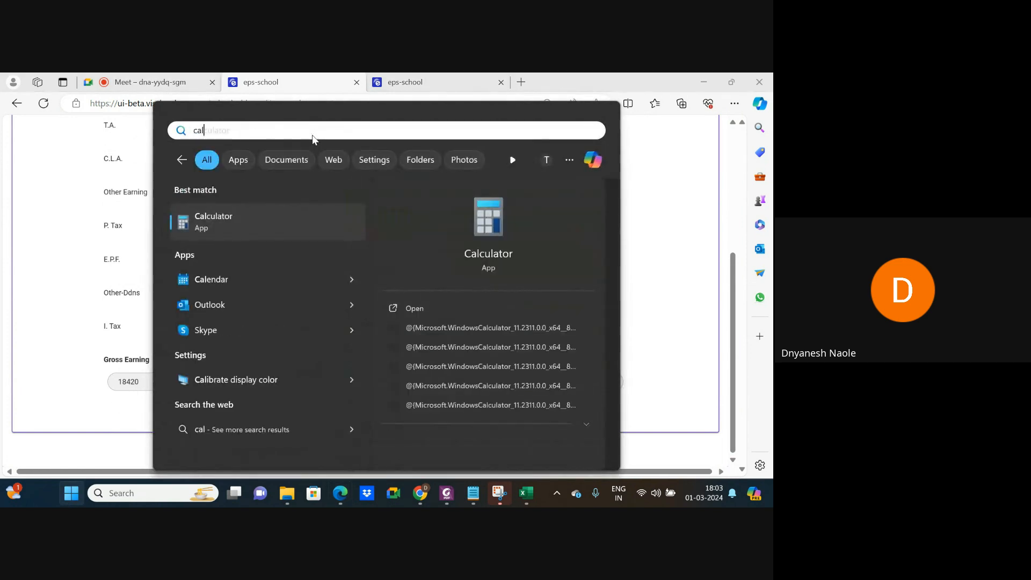
{"action": "left_click", "coordinate": [398, 304]}
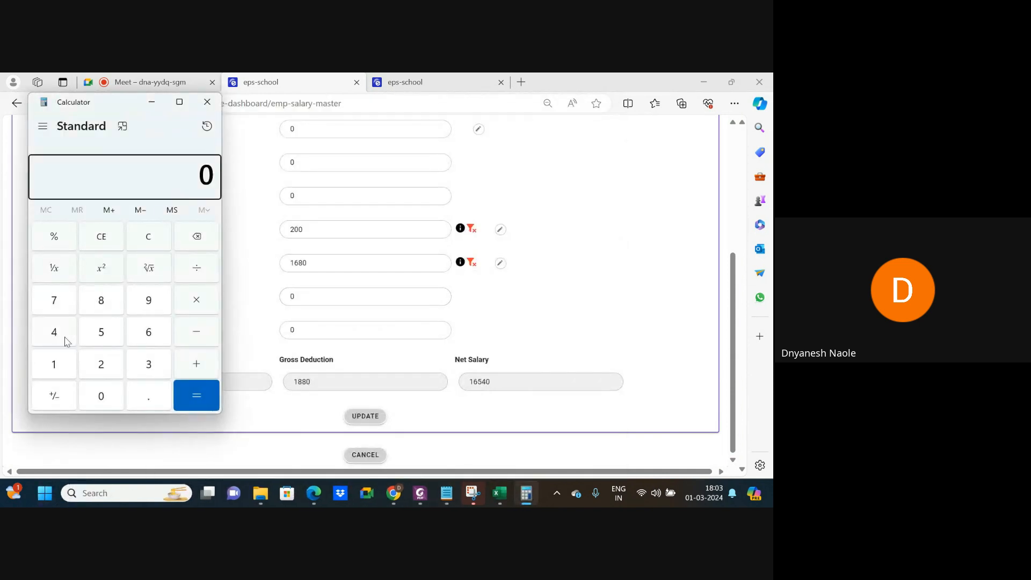
{"action": "left_click", "coordinate": [57, 366]}
{"action": "left_click", "coordinate": [55, 334]}
{"action": "left_click", "coordinate": [103, 397]}
{"action": "left_click", "coordinate": [103, 397]}
{"action": "left_click", "coordinate": [103, 397]}
{"action": "left_click", "coordinate": [209, 306]}
{"action": "left_click", "coordinate": [110, 397]}
{"action": "left_click", "coordinate": [146, 398]}
{"action": "left_click", "coordinate": [55, 365]}
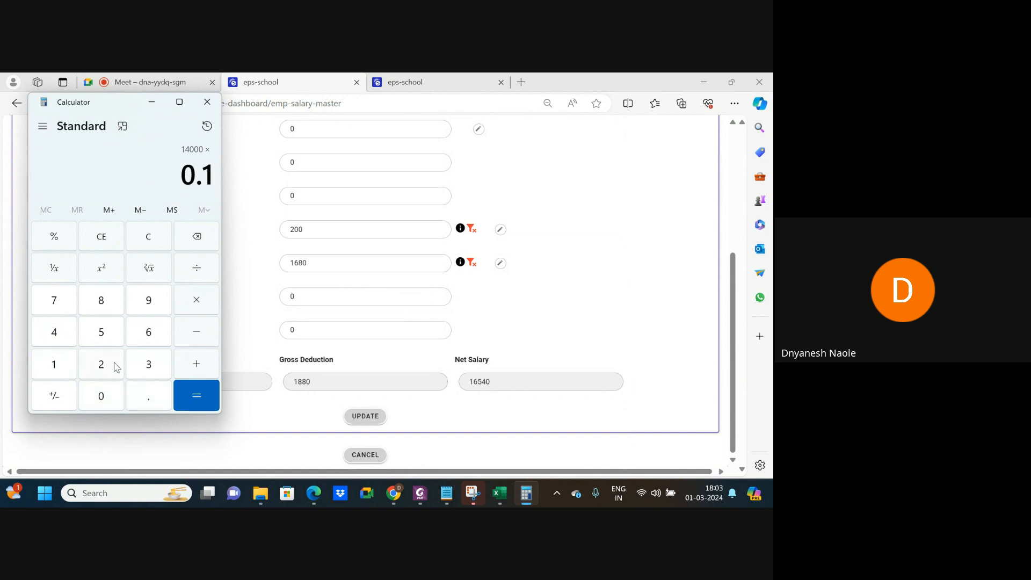
{"action": "left_click", "coordinate": [144, 368]}
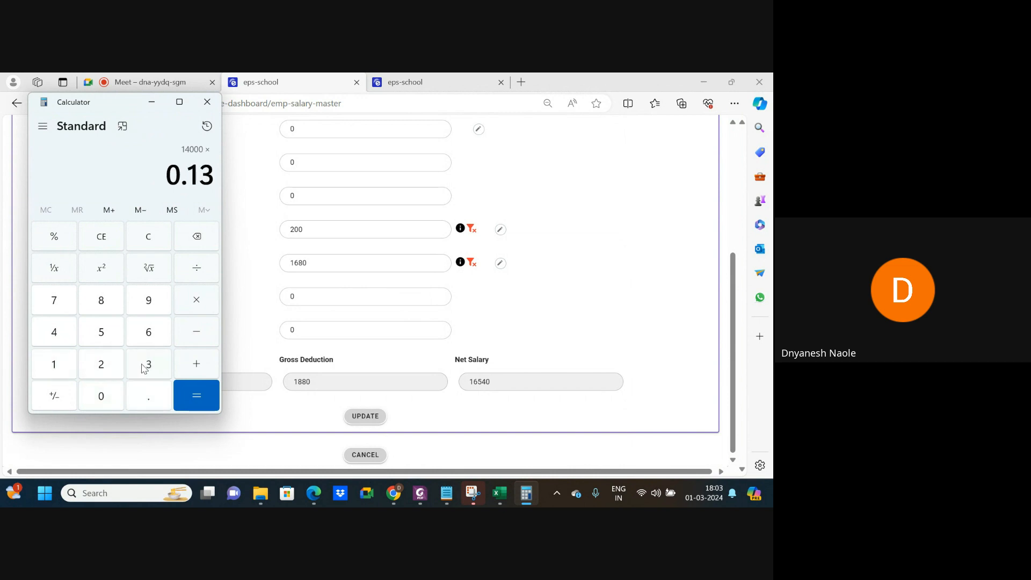
{"action": "key", "text": "BackSpace"}
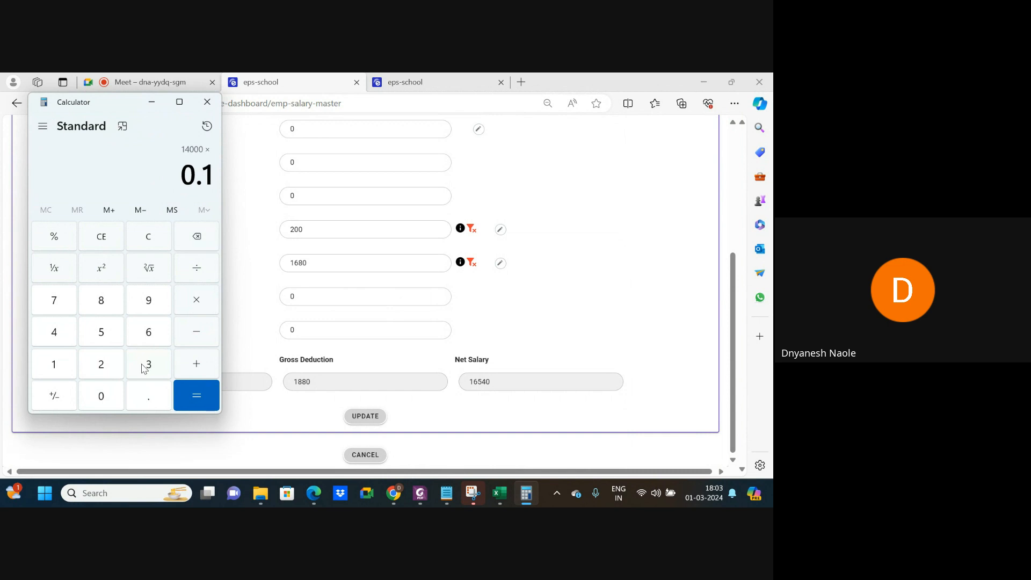
{"action": "left_click", "coordinate": [103, 369]}
{"action": "left_click", "coordinate": [200, 398]}
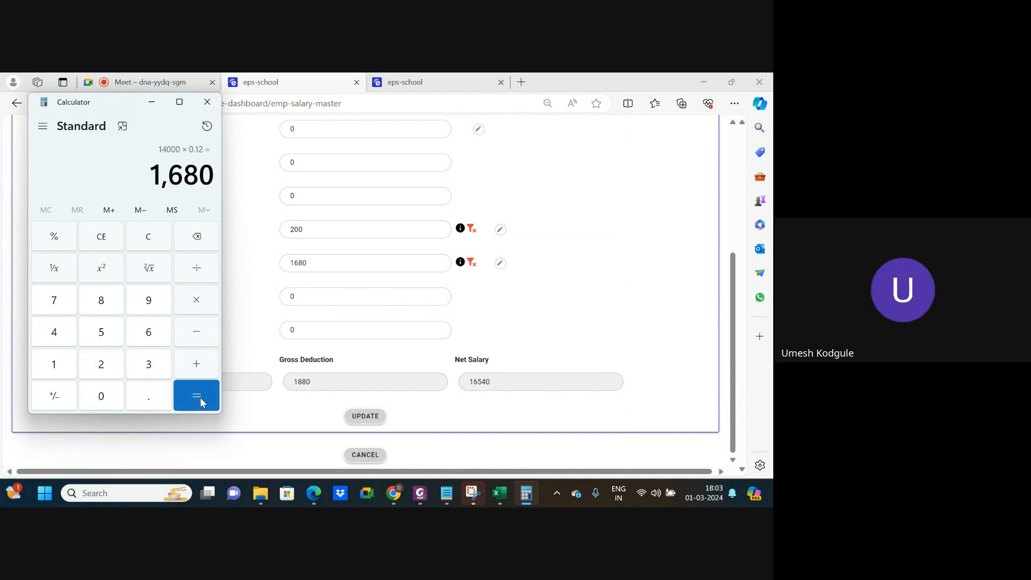
Compare the form's 1680 E.P.F. amount, then view the Salary Rule Master Offering table.
{"action": "left_click", "coordinate": [308, 262]}
{"action": "double_click", "coordinate": [286, 266]}
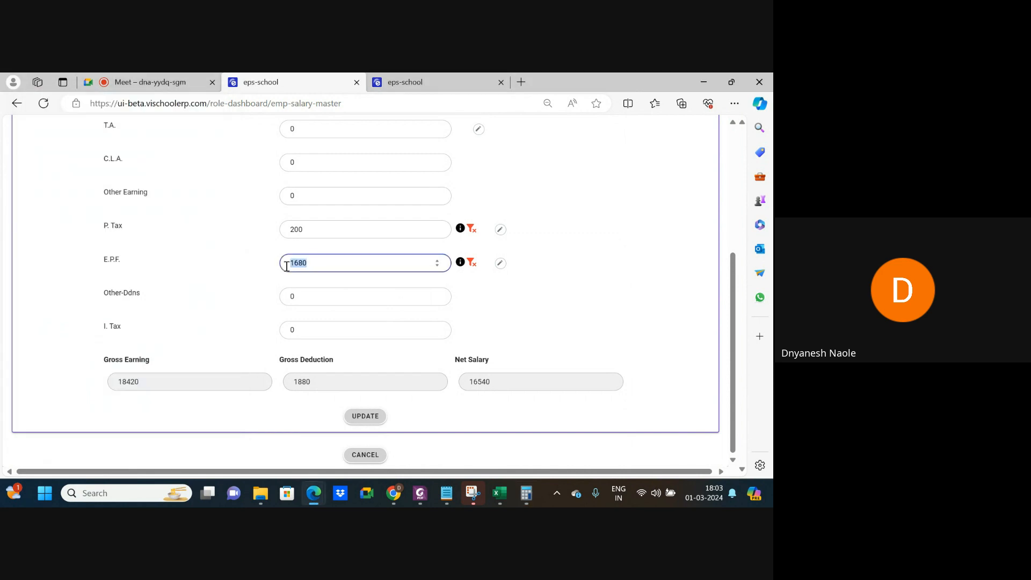
{"action": "left_click", "coordinate": [508, 300]}
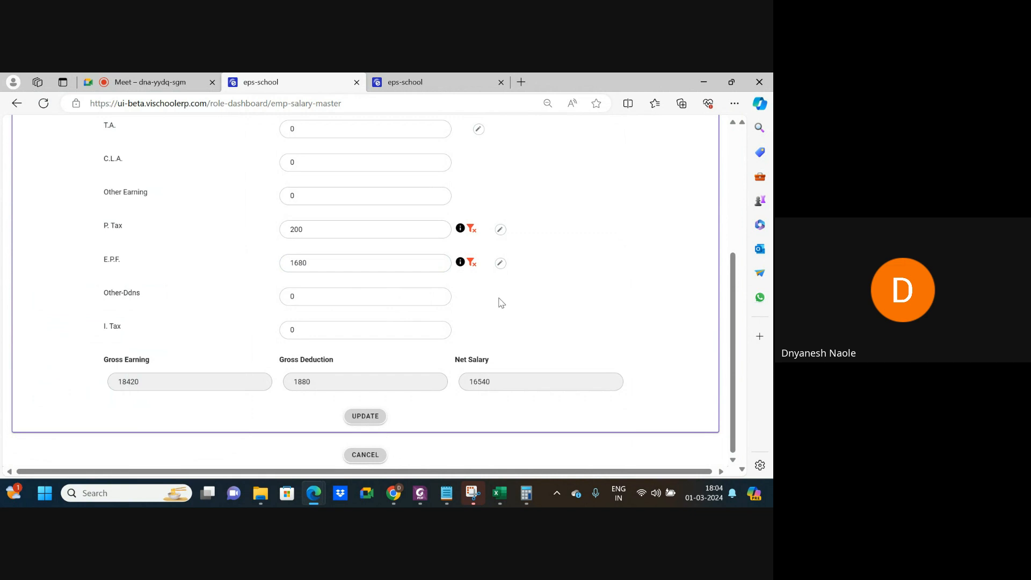
{"action": "left_click", "coordinate": [396, 88]}
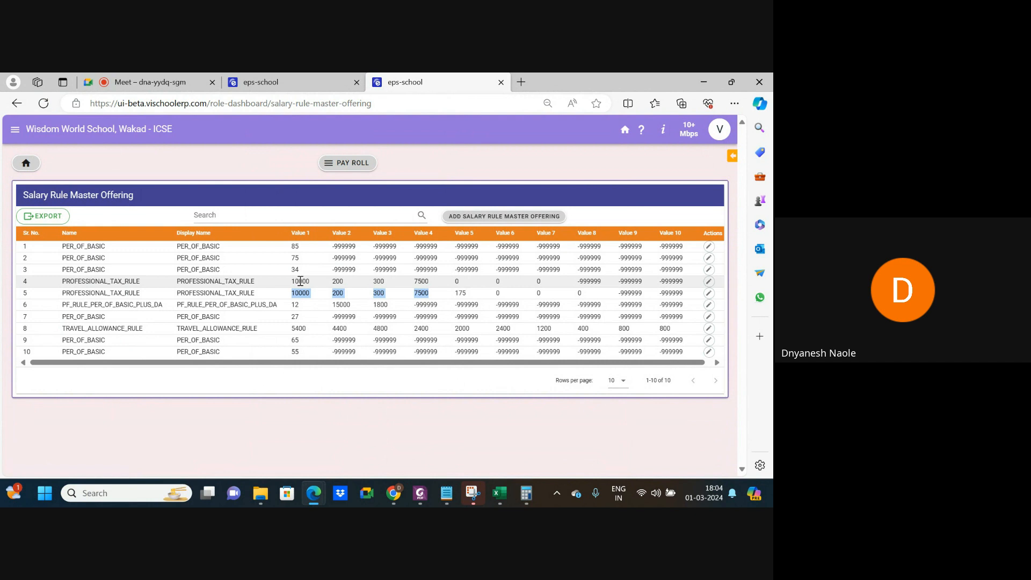
Compare rule rows (row 4 Value 2 200, TRAVEL_ALLOWANCE_RULE) with the form's T.A. amount.
{"action": "double_click", "coordinate": [337, 285]}
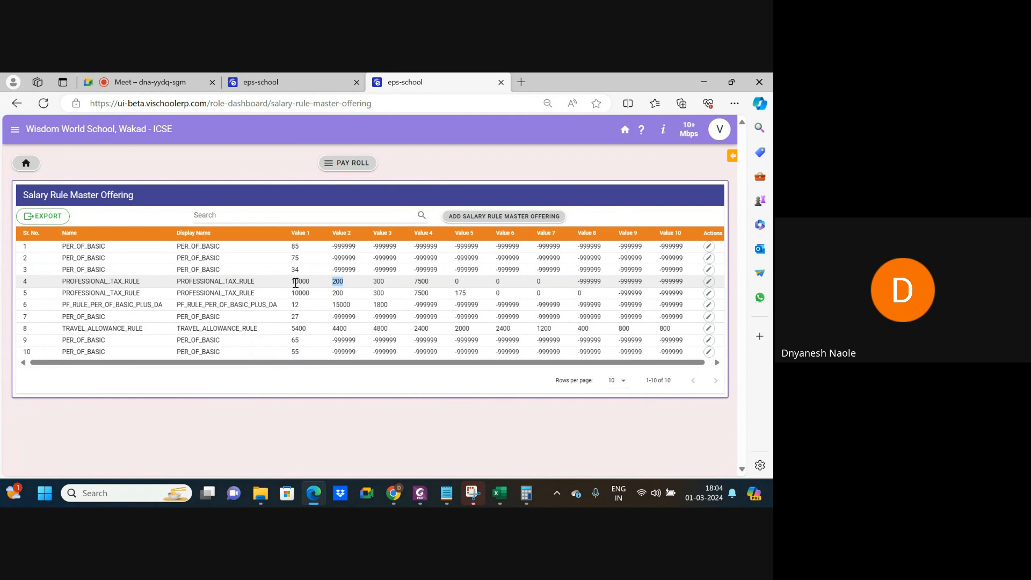
{"action": "left_click", "coordinate": [327, 296]}
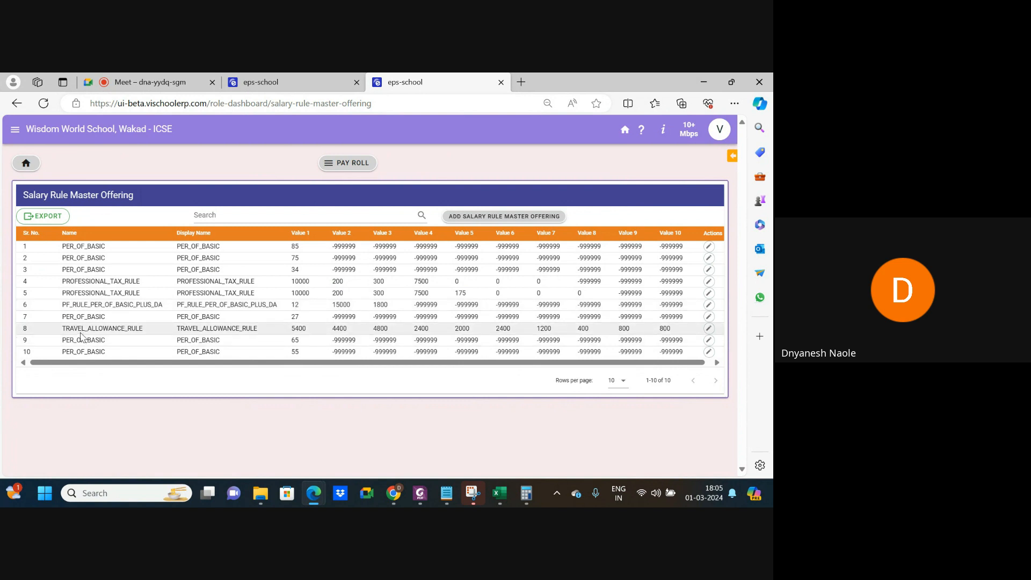
{"action": "left_click_drag", "start_coordinate": [62, 328], "coordinate": [156, 333]}
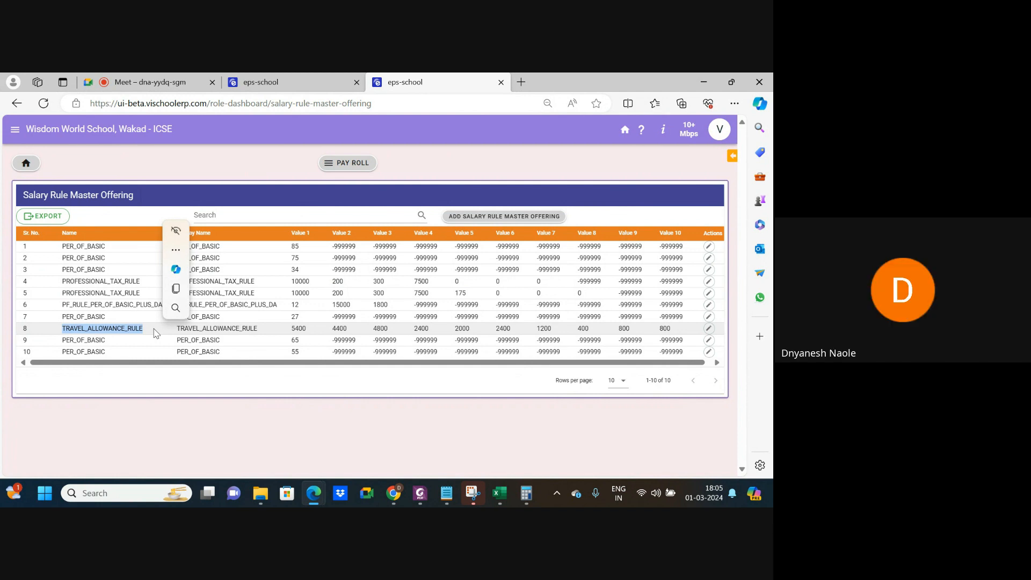
{"action": "left_click", "coordinate": [317, 81]}
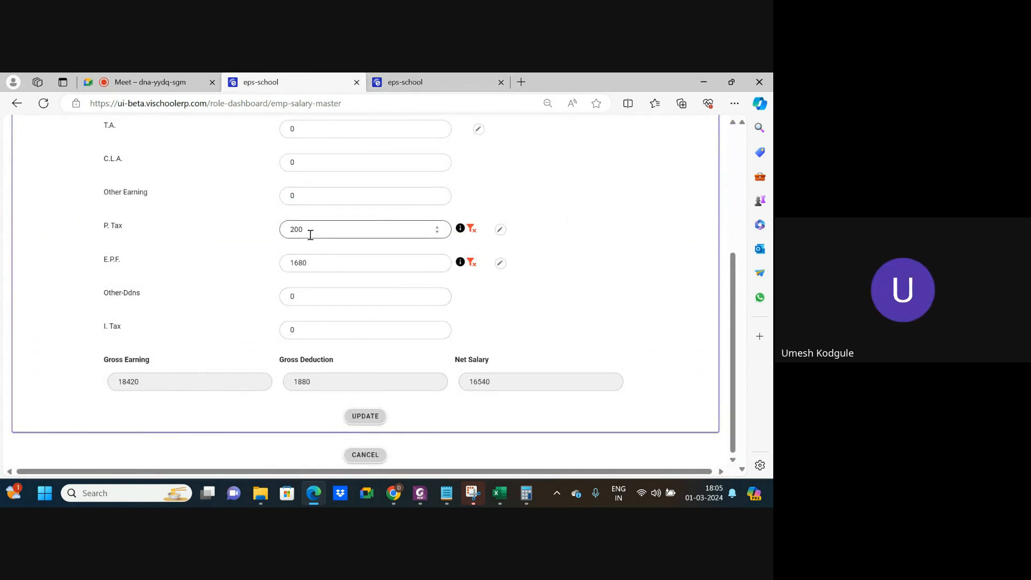
{"action": "scroll", "coordinate": [310, 235], "scroll_direction": "up", "scroll_amount": 1}
{"action": "left_click", "coordinate": [307, 152]}
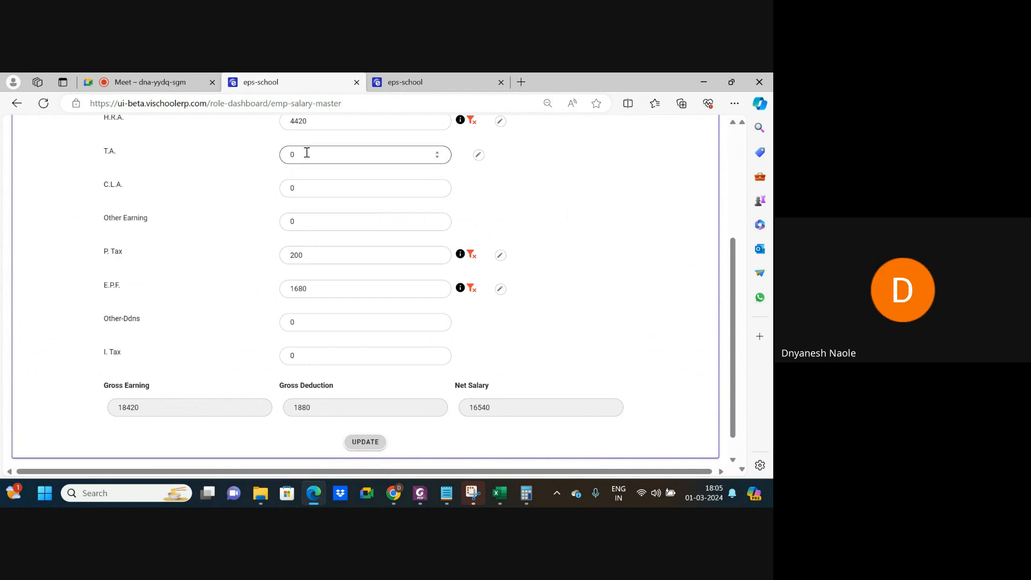
{"action": "left_click", "coordinate": [417, 81]}
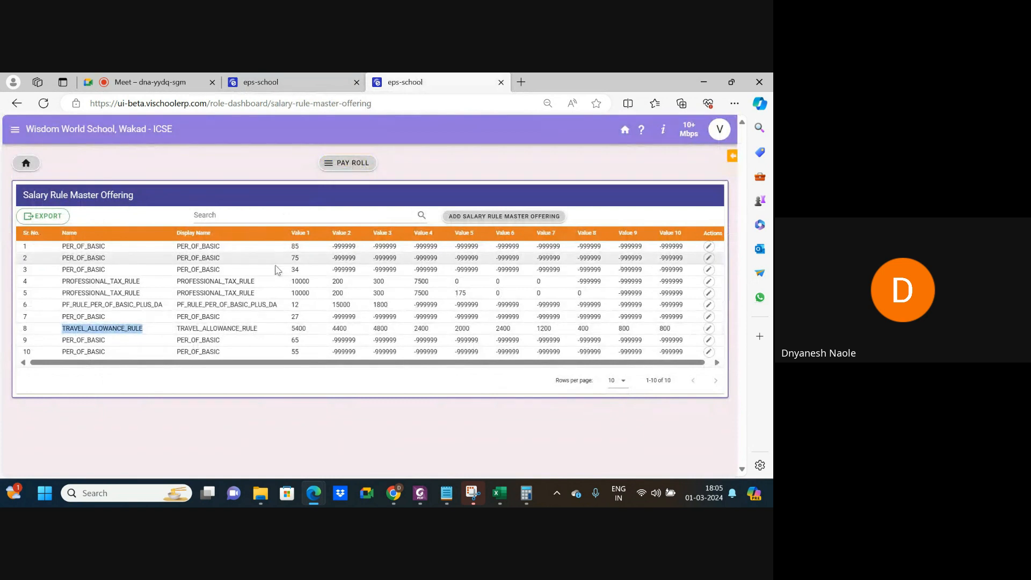
{"action": "left_click", "coordinate": [151, 347]}
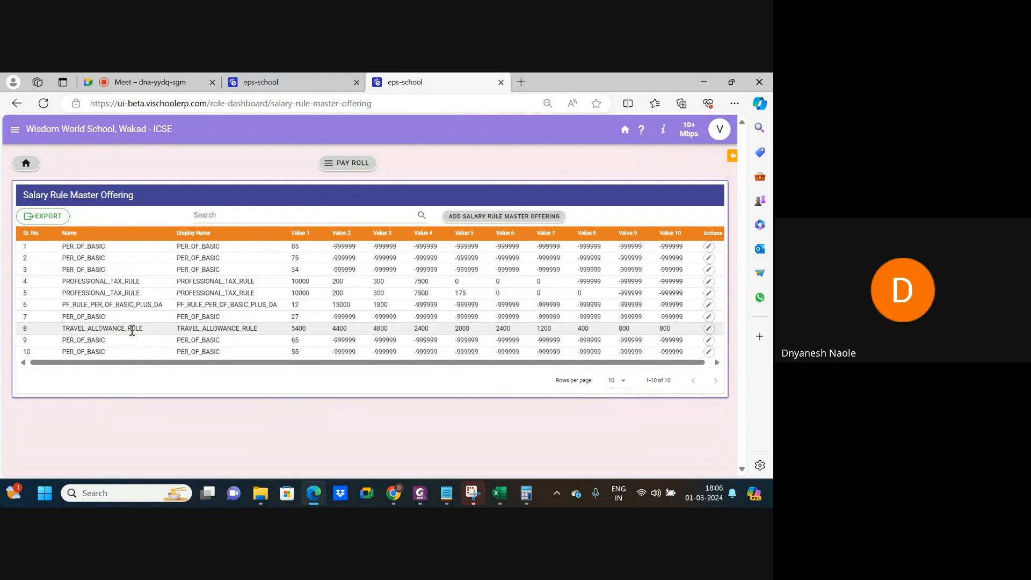
Leave the rule table and go back to the payroll module overview.
{"action": "left_click", "coordinate": [288, 82]}
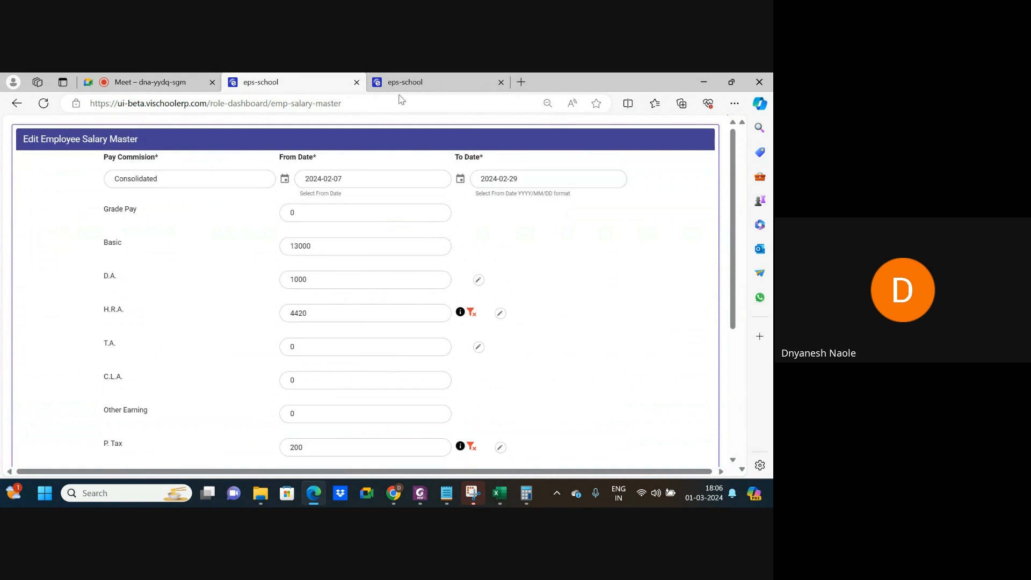
{"action": "left_click", "coordinate": [418, 81]}
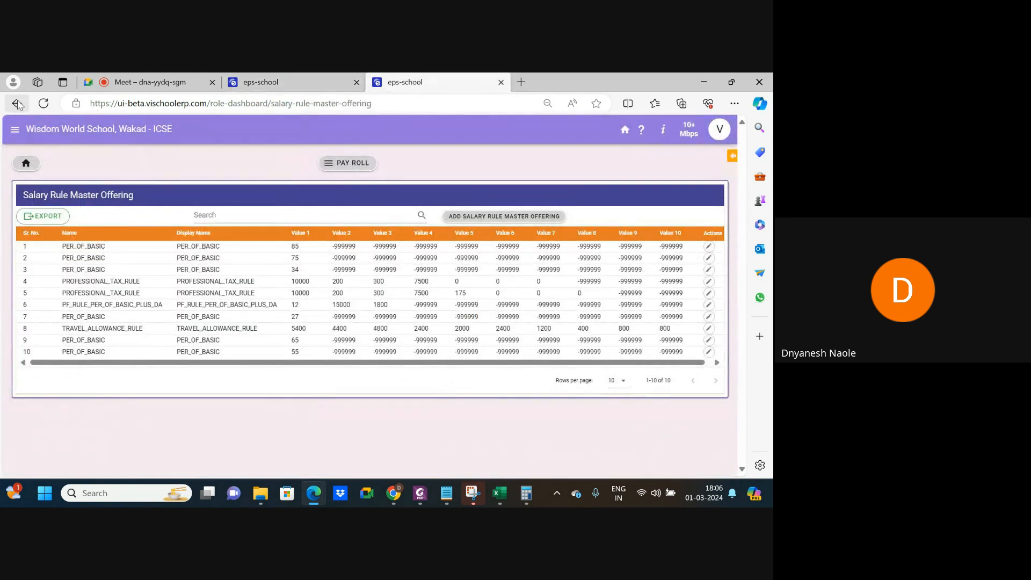
{"action": "left_click", "coordinate": [17, 103]}
{"action": "scroll", "coordinate": [427, 269], "scroll_direction": "down", "scroll_amount": 2}
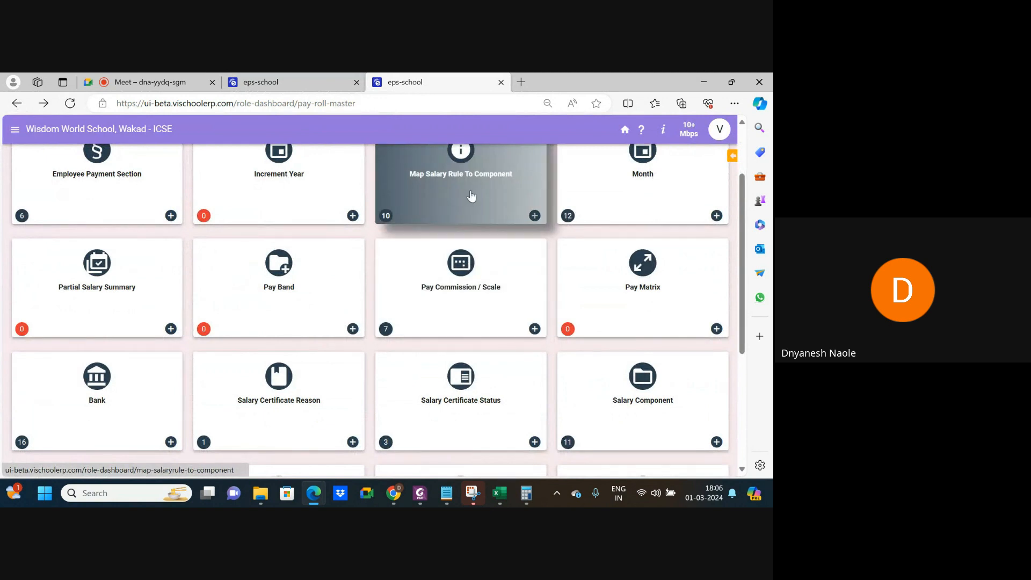
Fetch the teacher's records in Emp Salary Master and start a new salary master.
{"action": "scroll", "coordinate": [501, 375], "scroll_direction": "down", "scroll_amount": 3}
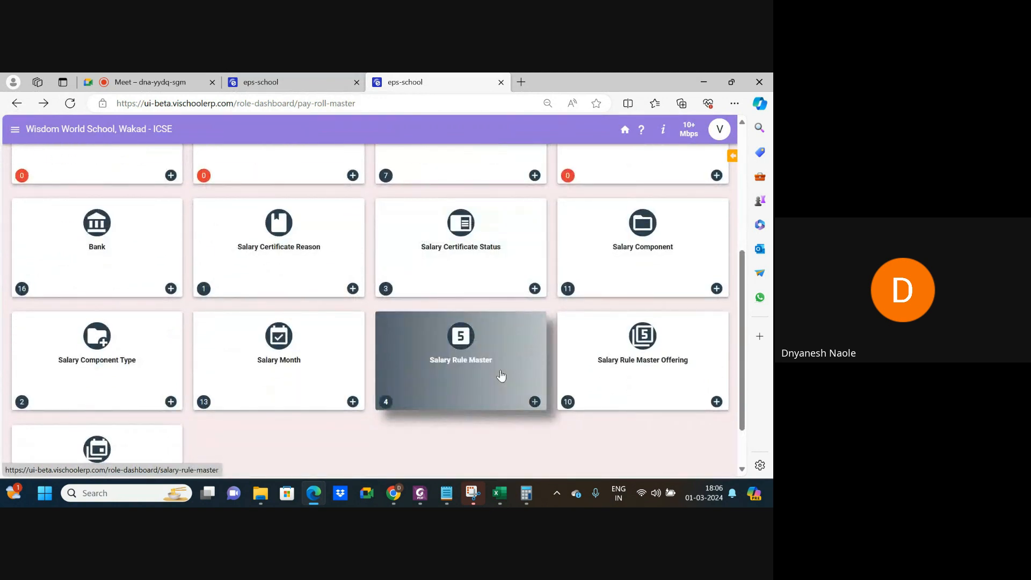
{"action": "scroll", "coordinate": [515, 403], "scroll_direction": "up", "scroll_amount": 6}
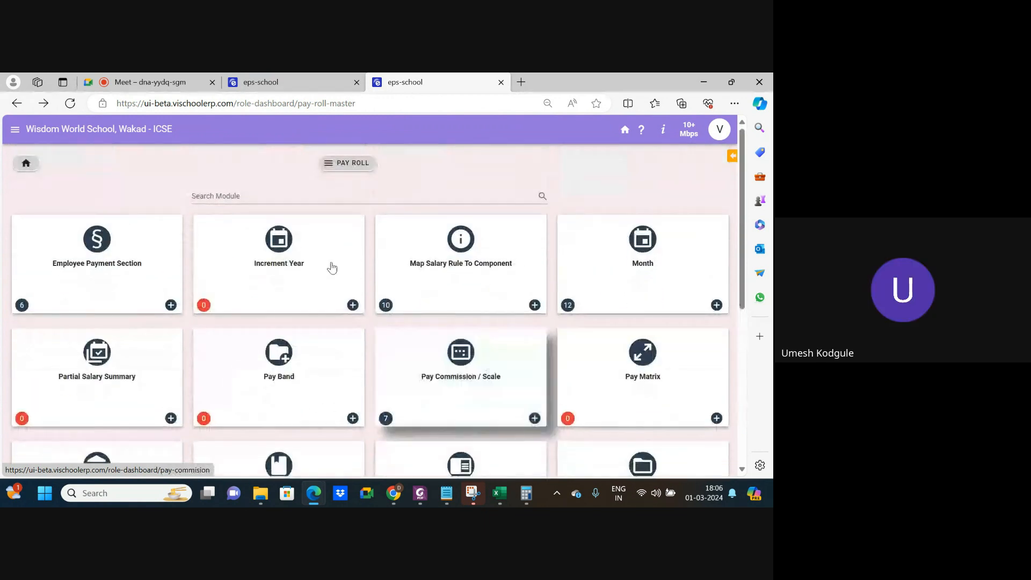
{"action": "left_click", "coordinate": [352, 163]}
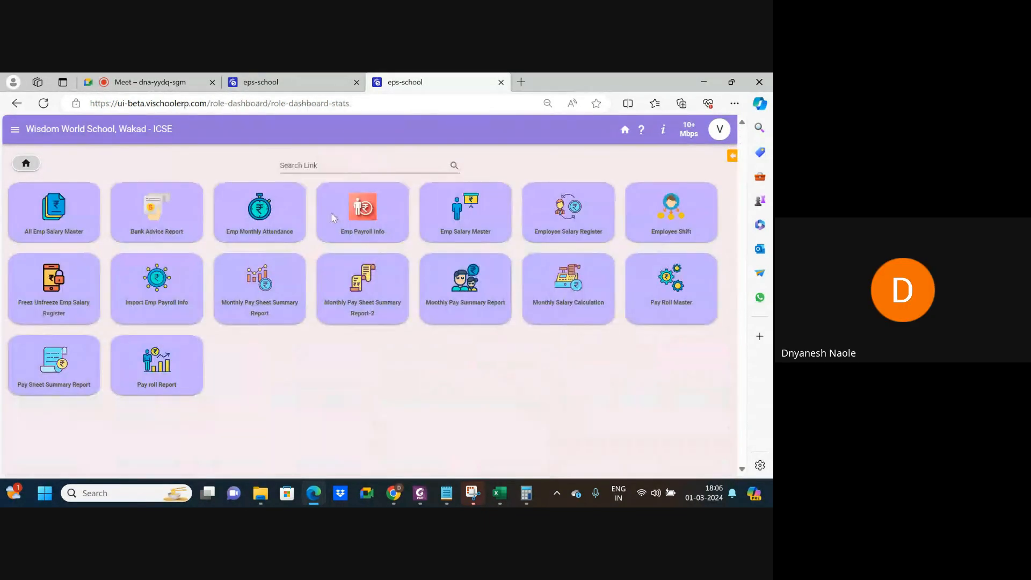
{"action": "left_click", "coordinate": [472, 223]}
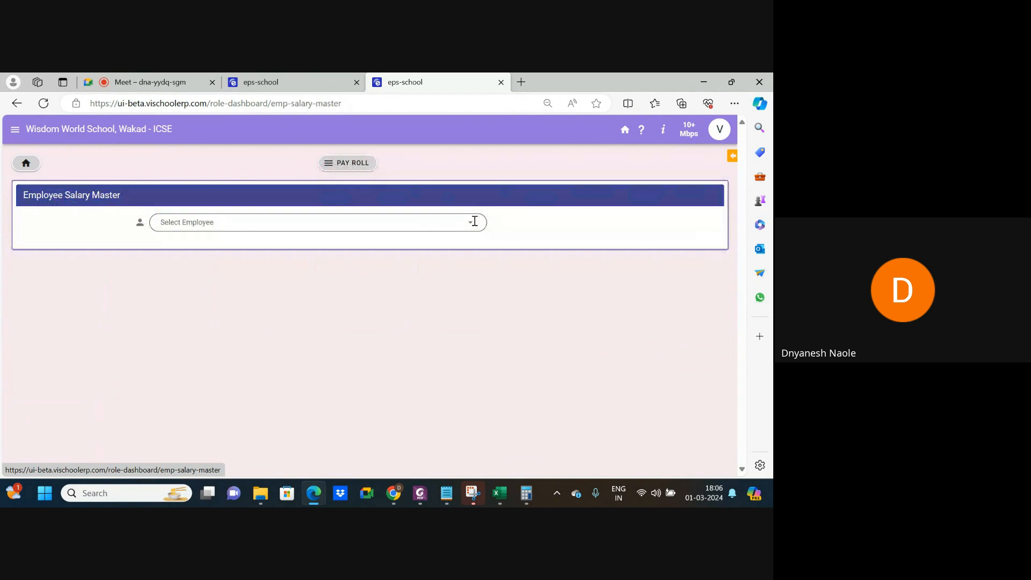
{"action": "left_click", "coordinate": [372, 220]}
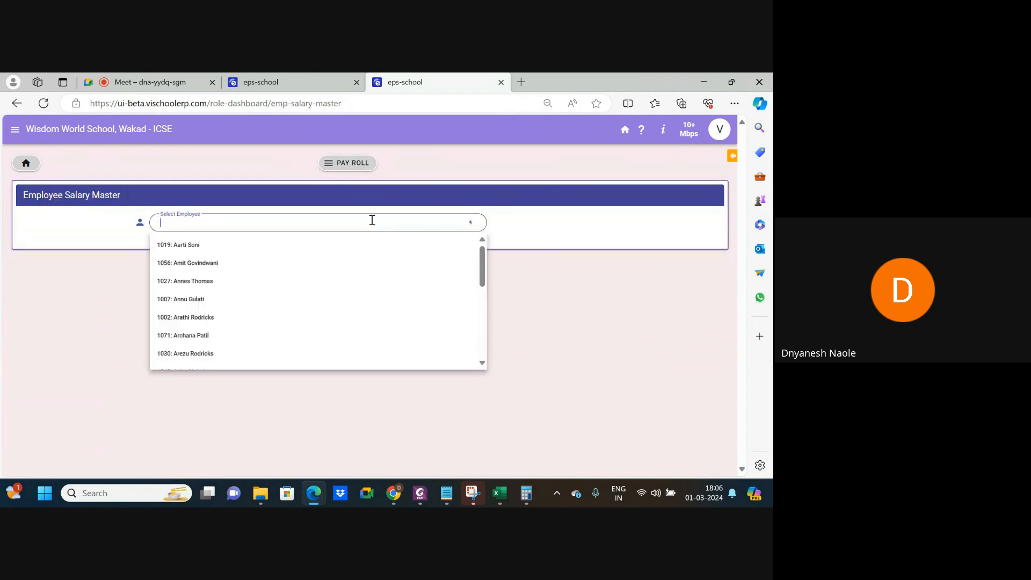
{"action": "left_click", "coordinate": [209, 263]}
{"action": "left_click", "coordinate": [515, 224]}
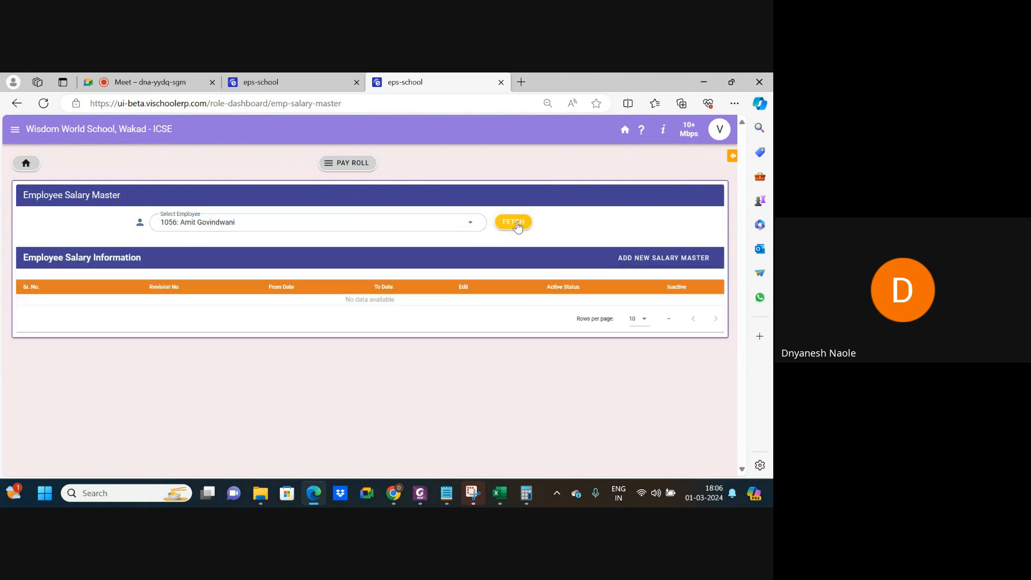
{"action": "left_click", "coordinate": [637, 260]}
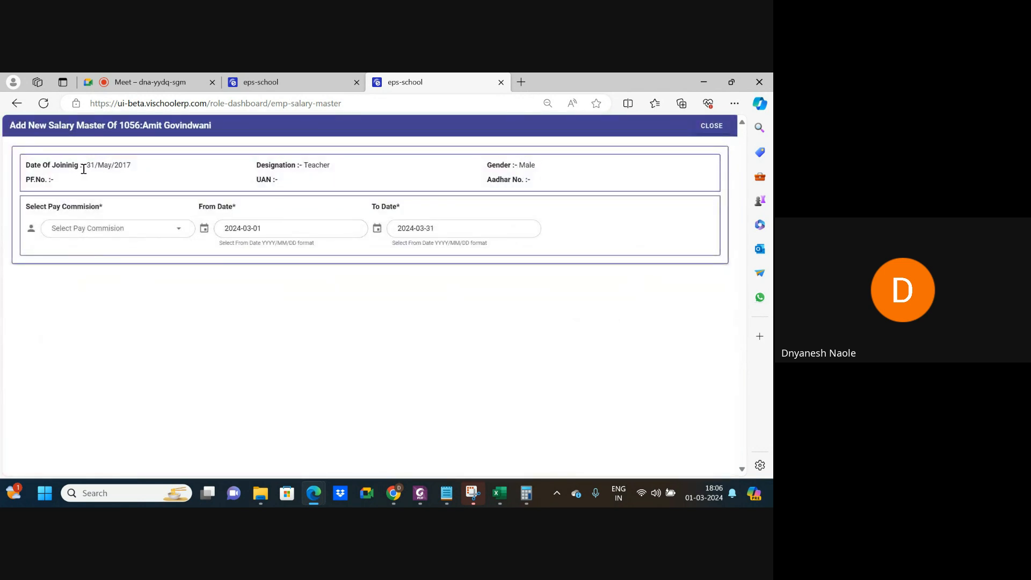
Review the existing February 2024 salary edit form in the other tab and cancel it.
{"action": "left_click", "coordinate": [313, 87]}
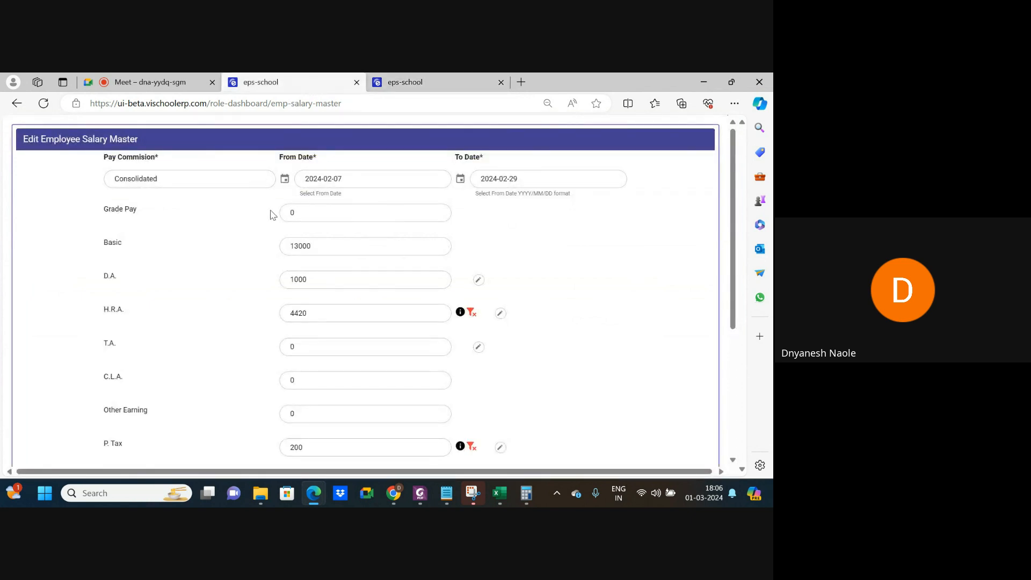
{"action": "left_click", "coordinate": [414, 82]}
{"action": "left_click", "coordinate": [301, 89]}
{"action": "scroll", "coordinate": [290, 175], "scroll_direction": "down", "scroll_amount": 5}
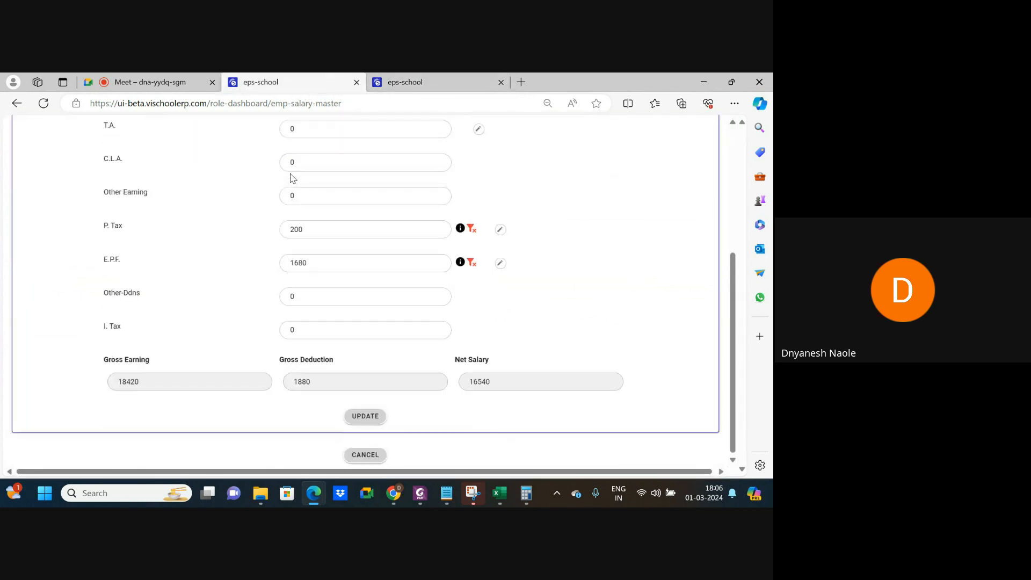
{"action": "left_click", "coordinate": [365, 455]}
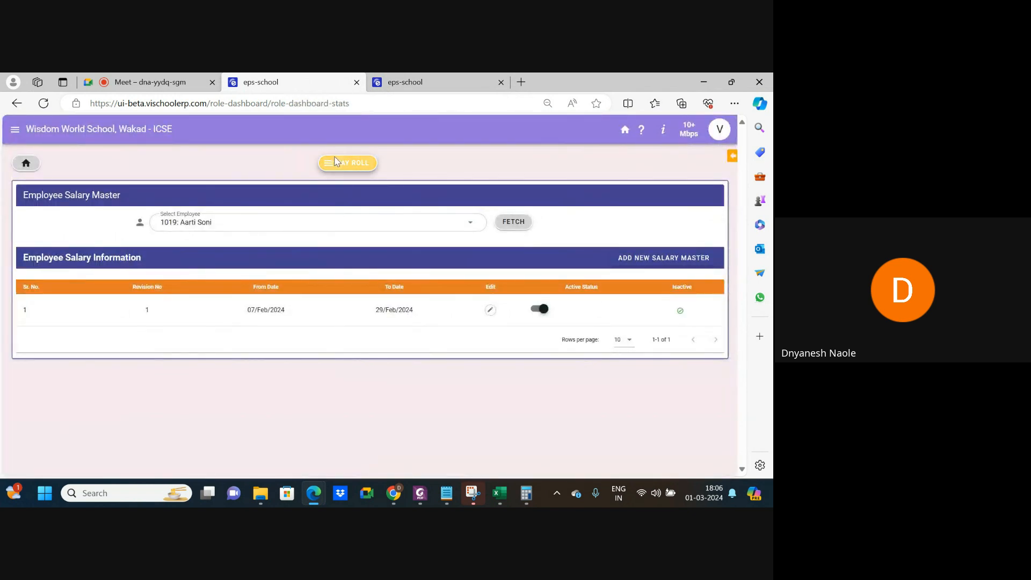
{"action": "left_click", "coordinate": [335, 161]}
Fetch the teacher's Emp Payroll Info and set Employee Section to WWS.
{"action": "left_click", "coordinate": [361, 215]}
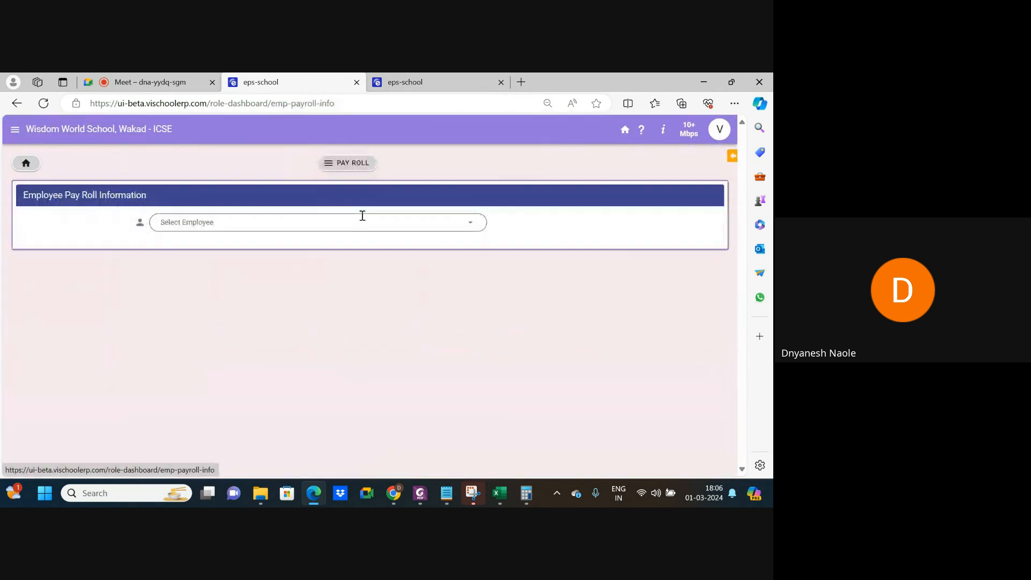
{"action": "left_click", "coordinate": [329, 223]}
{"action": "left_click", "coordinate": [210, 267]}
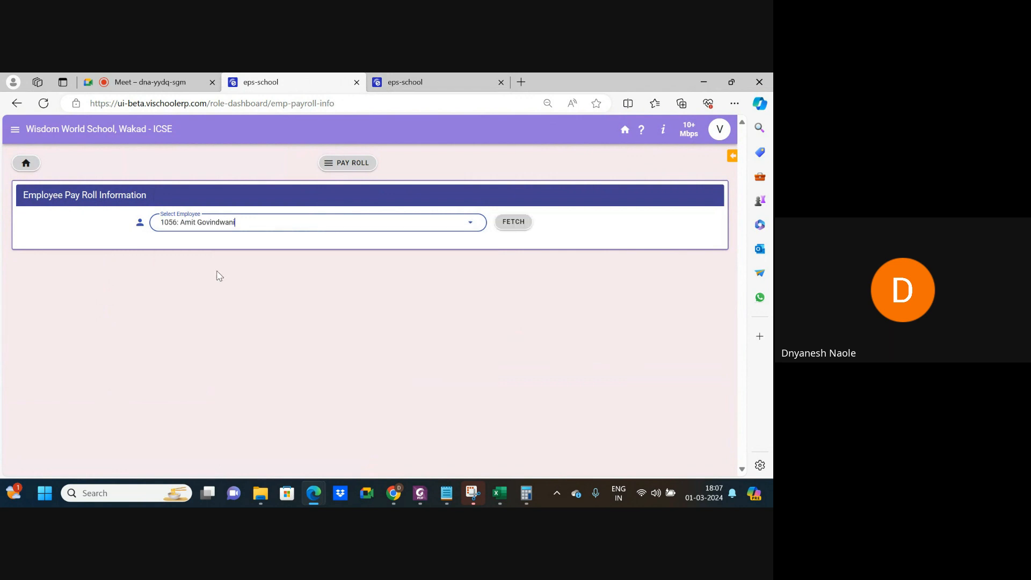
{"action": "left_click", "coordinate": [513, 225]}
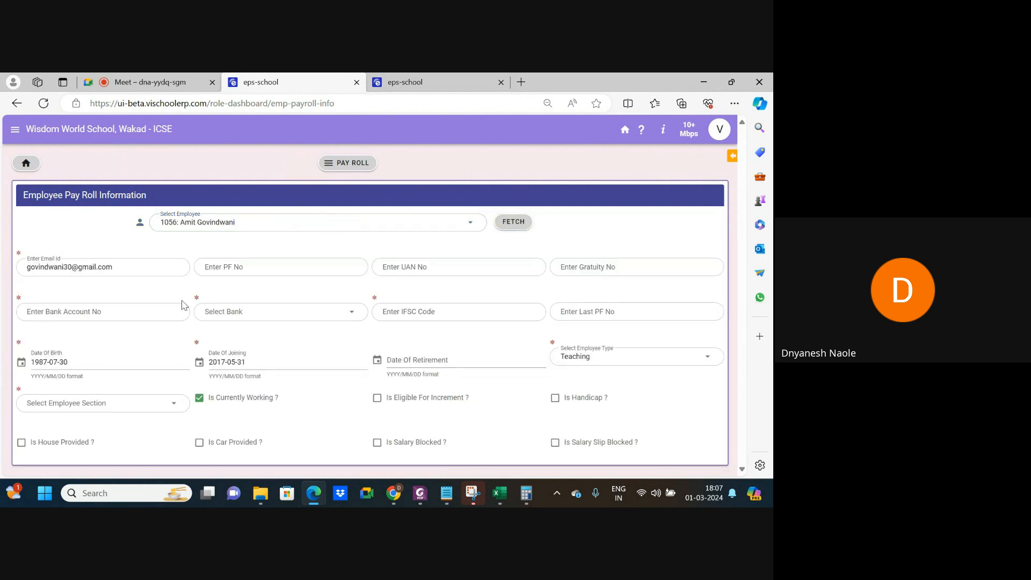
{"action": "left_click", "coordinate": [48, 263]}
{"action": "left_click", "coordinate": [121, 265]}
{"action": "left_click", "coordinate": [116, 309]}
{"action": "left_click", "coordinate": [159, 337]}
{"action": "left_click", "coordinate": [103, 407]}
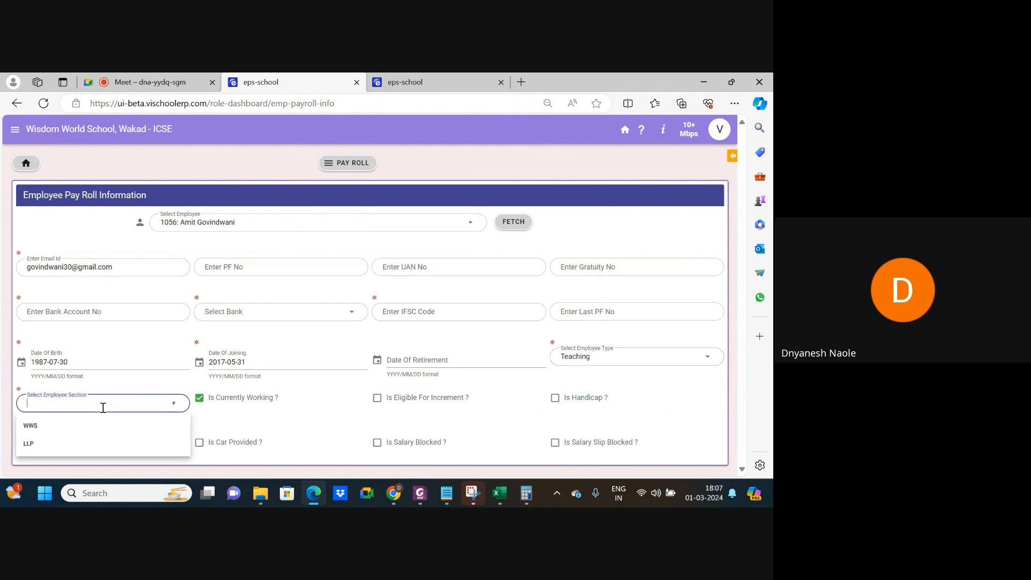
{"action": "left_click", "coordinate": [48, 427]}
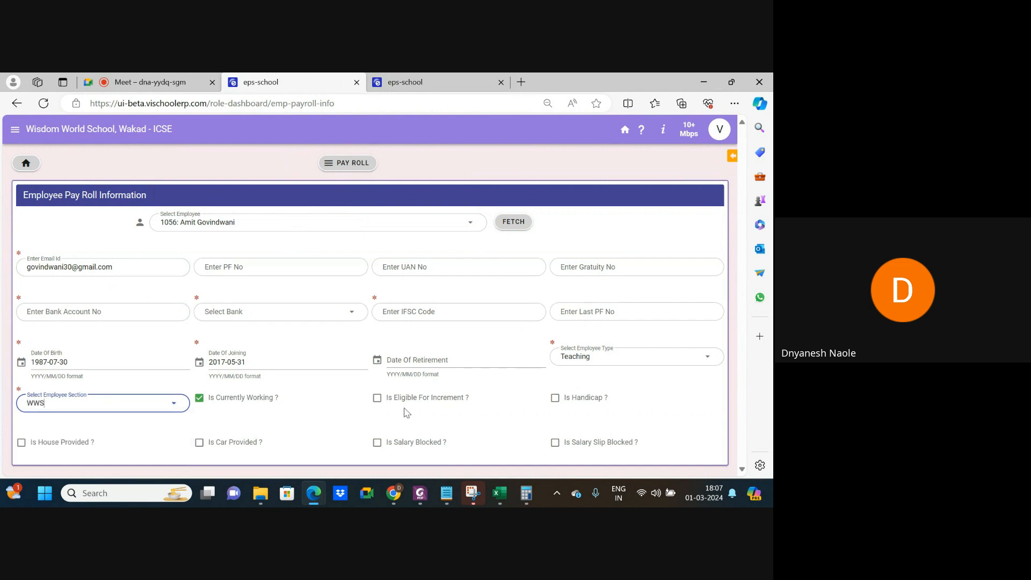
Enter the bank account number, AXIS BANK and the IFSC code, and save the payroll info.
{"action": "left_click", "coordinate": [305, 419]}
{"action": "left_click", "coordinate": [110, 311]}
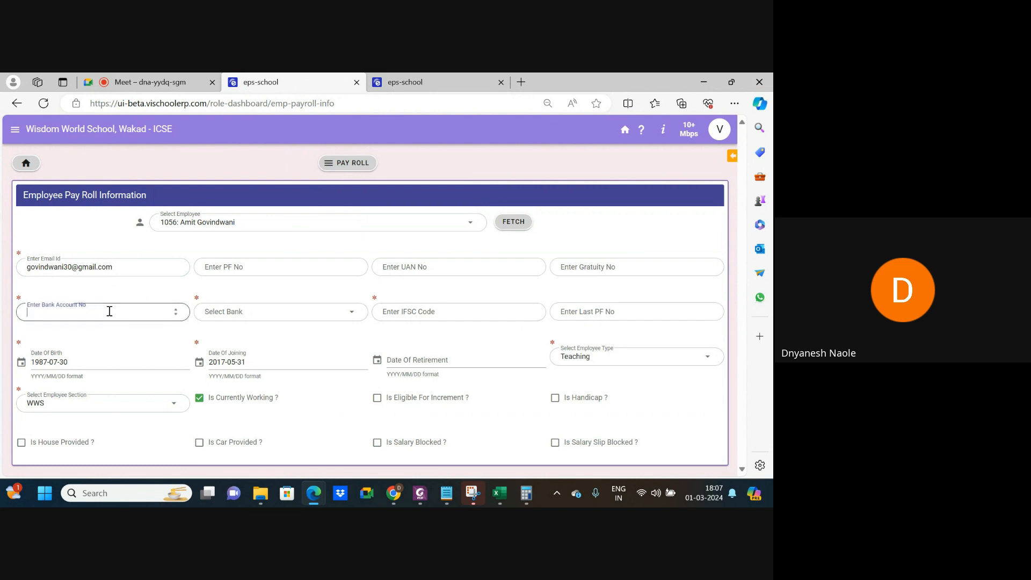
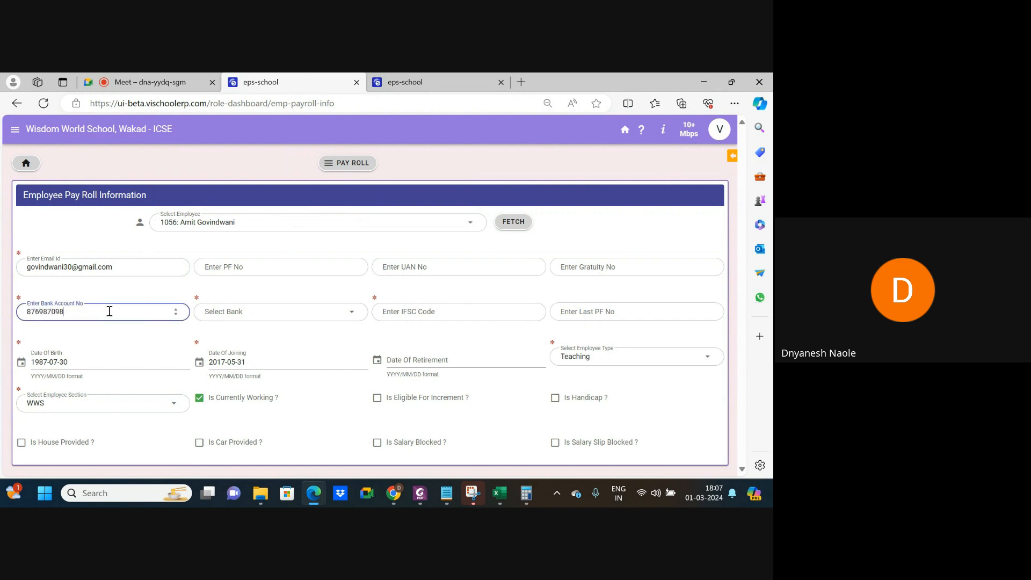
{"action": "left_click", "coordinate": [250, 313]}
{"action": "left_click", "coordinate": [238, 334]}
{"action": "left_click", "coordinate": [405, 316]}
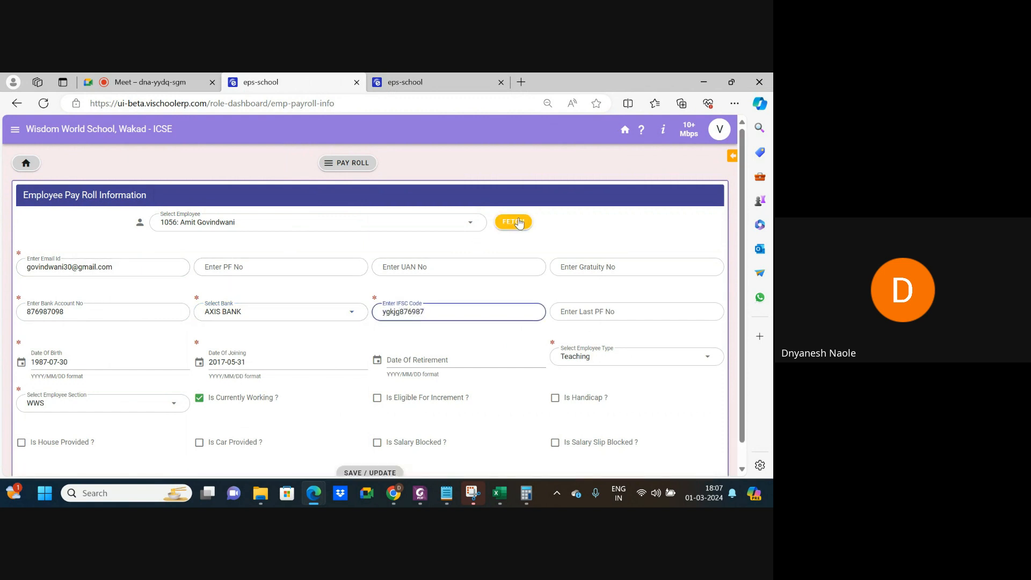
{"action": "scroll", "coordinate": [488, 404], "scroll_direction": "down", "scroll_amount": 1}
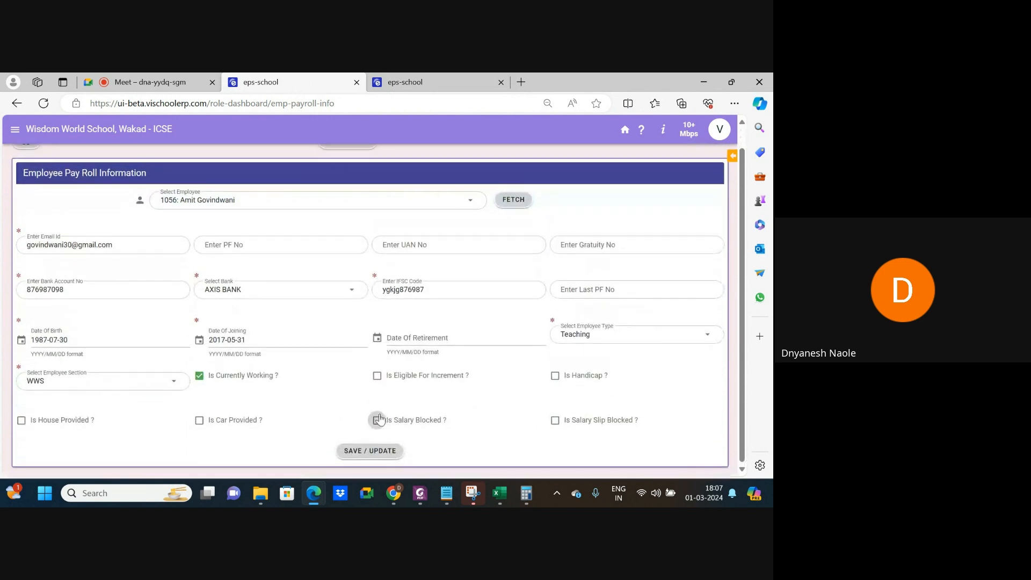
{"action": "left_click", "coordinate": [384, 450]}
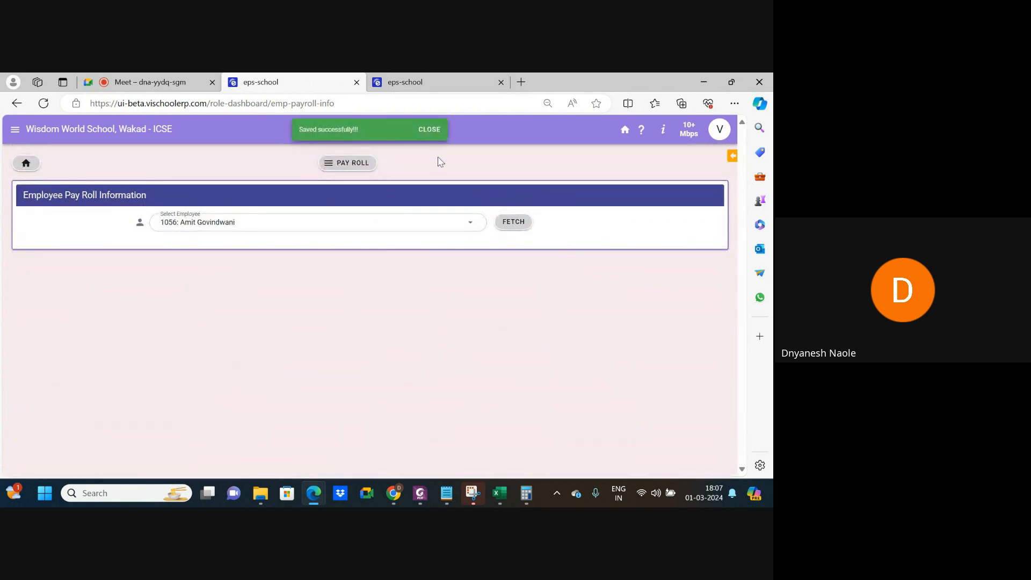
{"action": "left_click", "coordinate": [435, 81]}
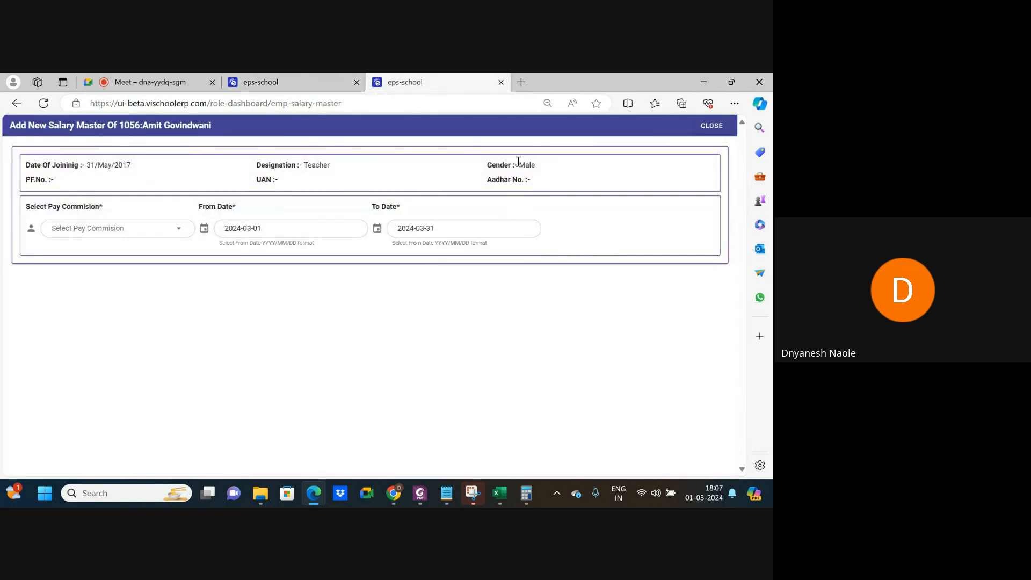
From the home page, open the Edit Employee Profile page via link search 'edi'.
{"action": "left_click_drag", "start_coordinate": [517, 165], "coordinate": [541, 171]}
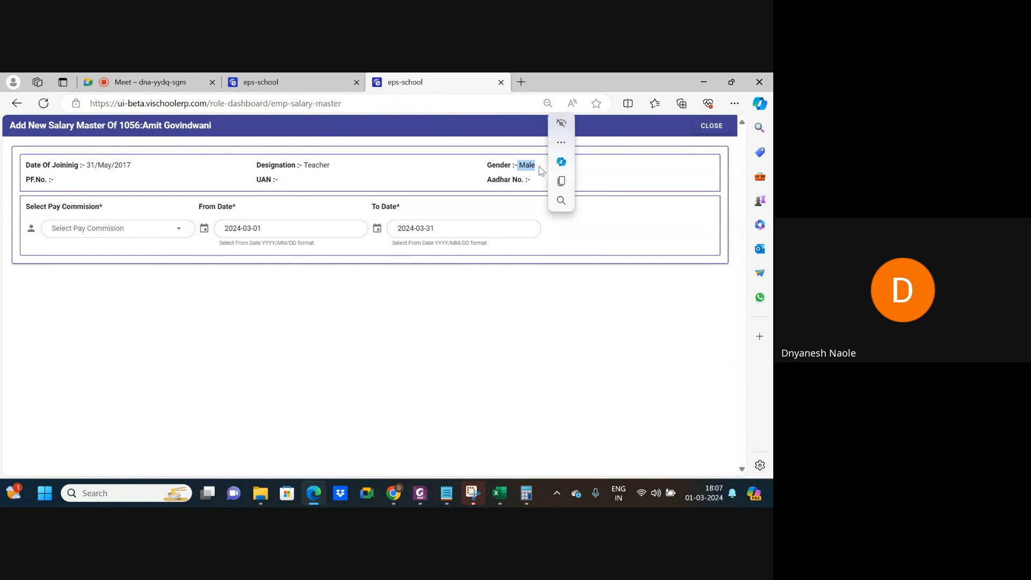
{"action": "left_click", "coordinate": [307, 85]}
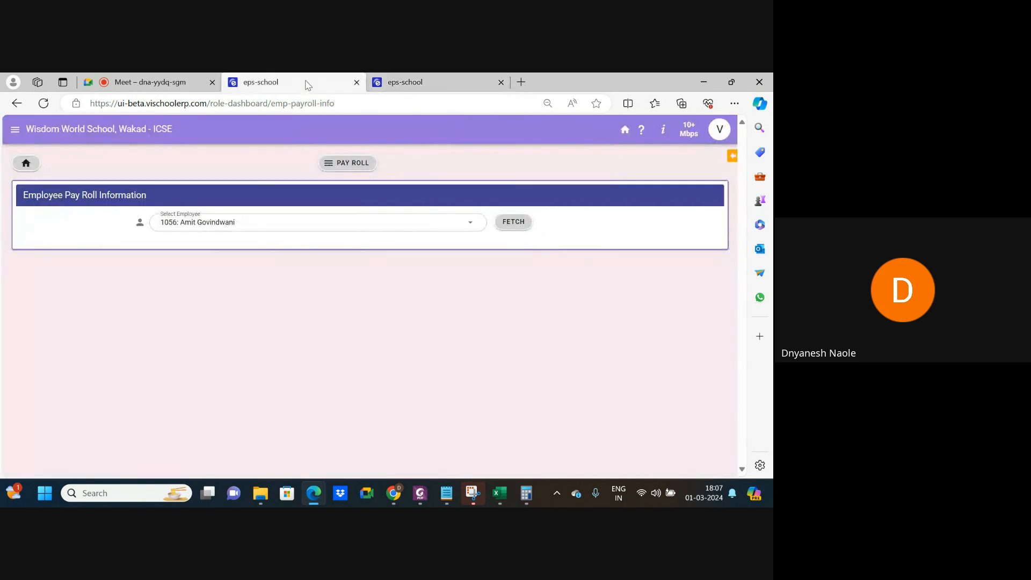
{"action": "left_click", "coordinate": [349, 164]}
{"action": "left_click", "coordinate": [27, 164]}
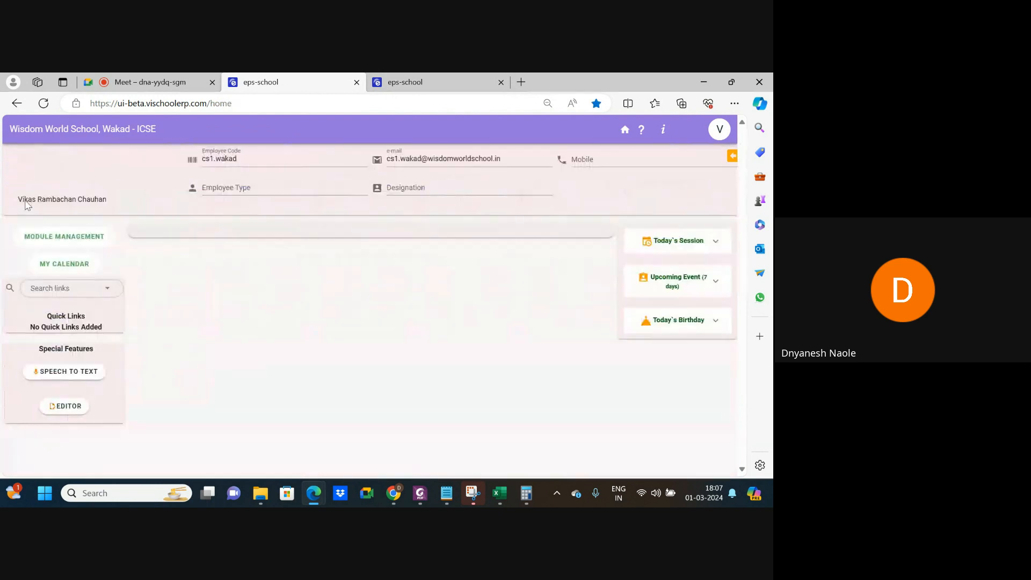
{"action": "left_click", "coordinate": [84, 285]}
{"action": "type", "text": "edi"}
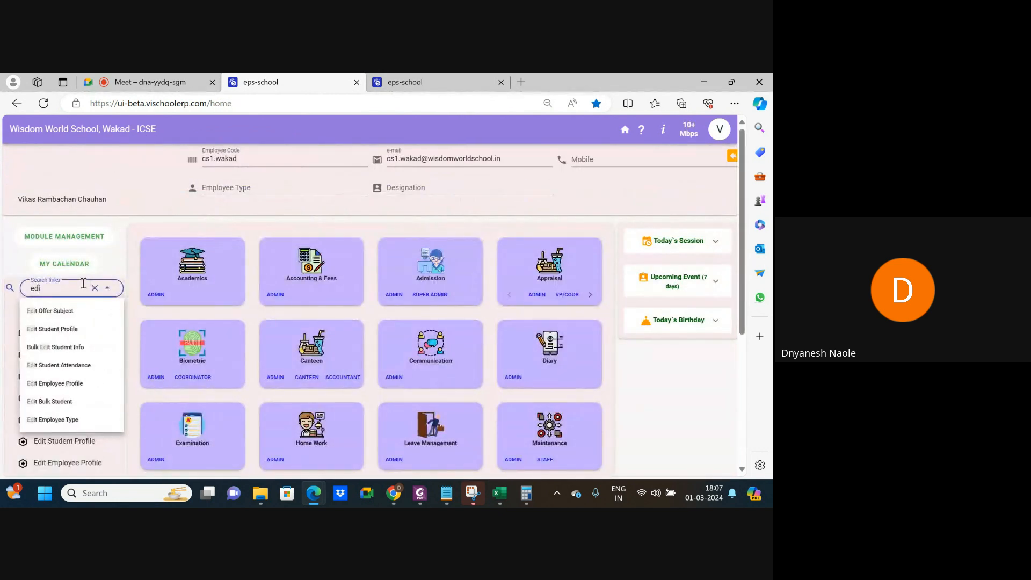
{"action": "left_click", "coordinate": [59, 385]}
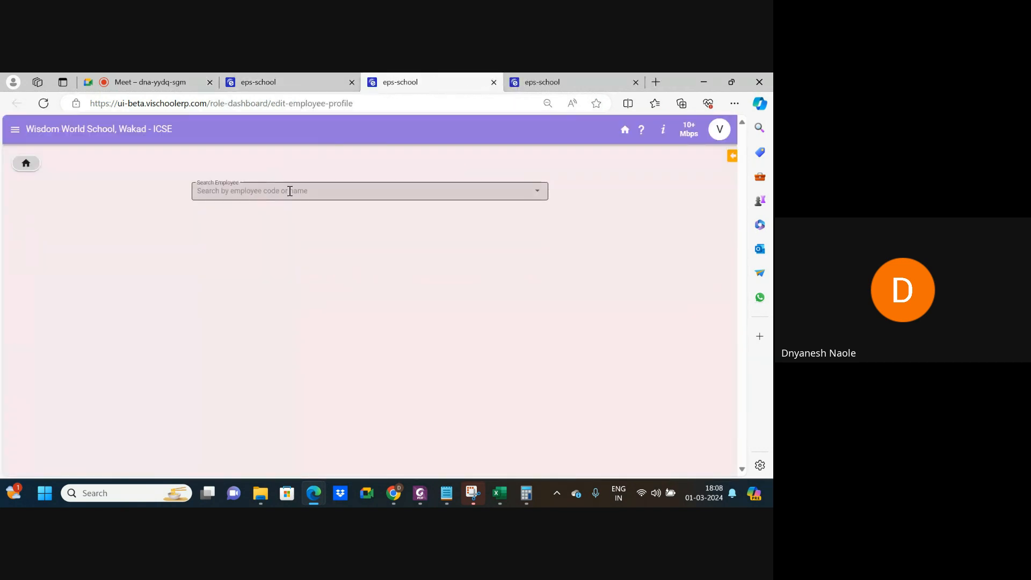
Load the chosen employee's profile, keep gender as Female, and return to the salary master form.
{"action": "left_click", "coordinate": [294, 189]}
{"action": "left_click", "coordinate": [276, 284]}
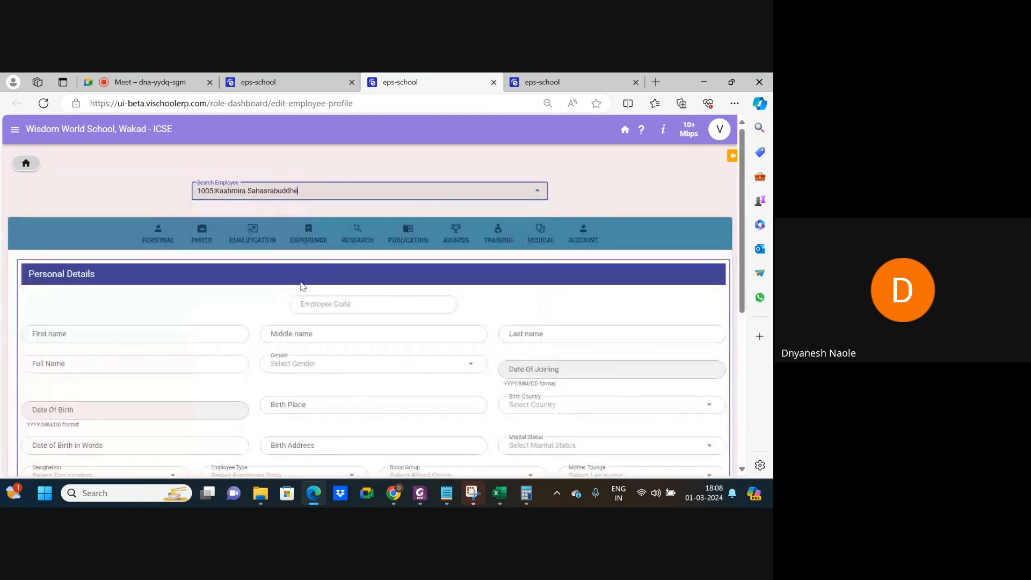
{"action": "scroll", "coordinate": [348, 304], "scroll_direction": "down", "scroll_amount": 2}
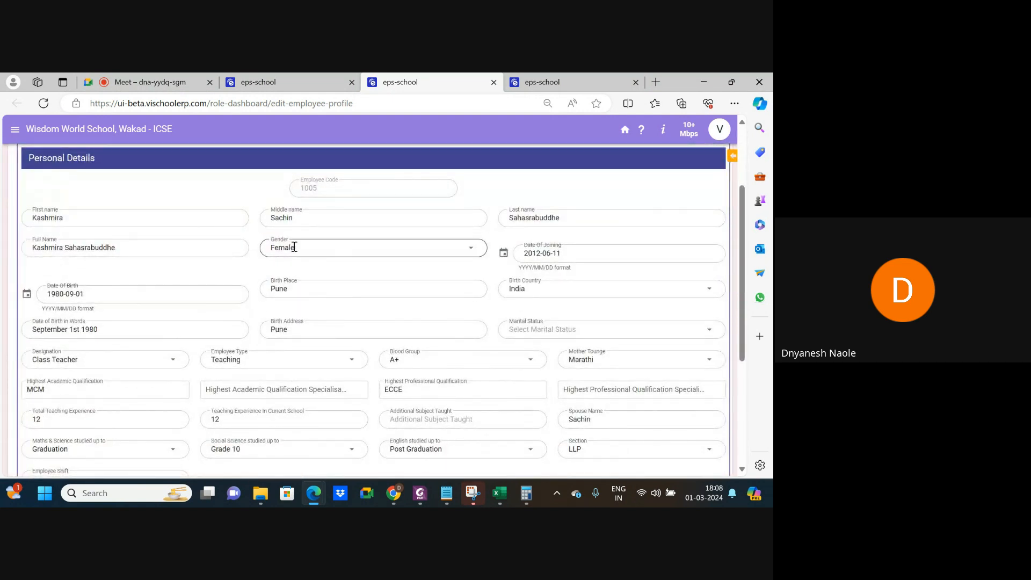
{"action": "left_click", "coordinate": [303, 247]}
{"action": "left_click", "coordinate": [244, 269]}
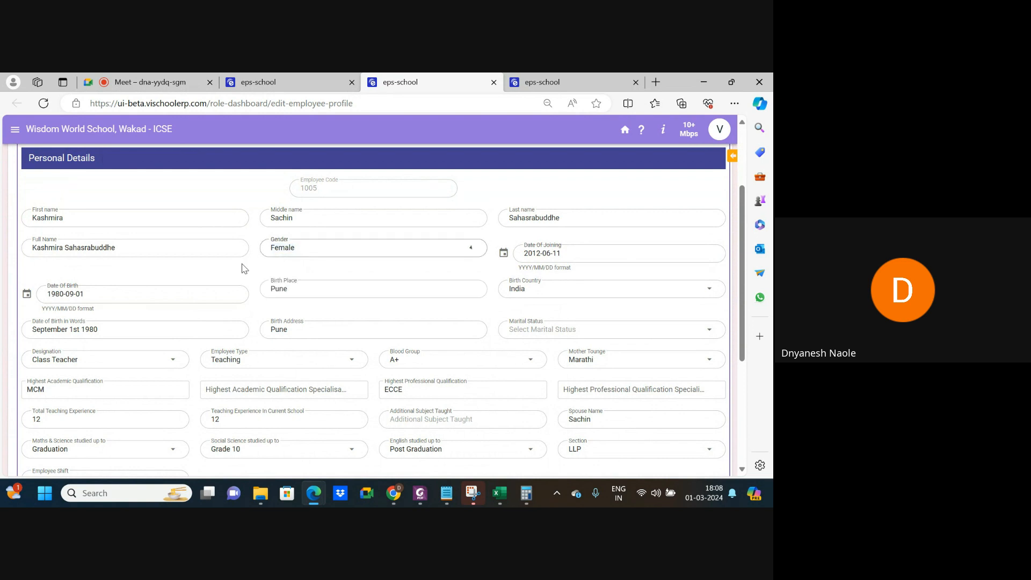
{"action": "left_click", "coordinate": [544, 78]}
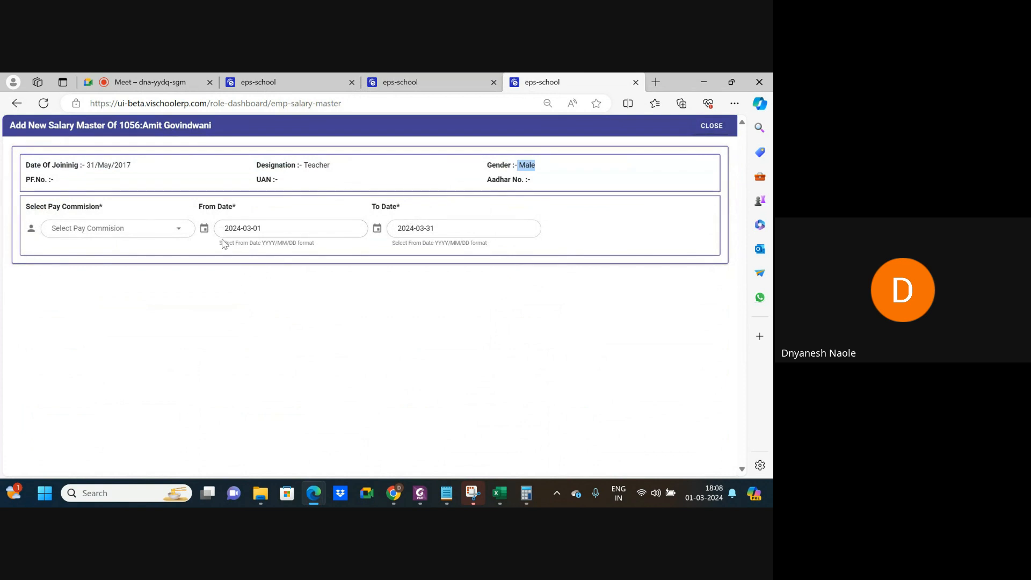
Choose 7th Pay Commission and enter a Basic pay of 35000.
{"action": "left_click", "coordinate": [140, 229]}
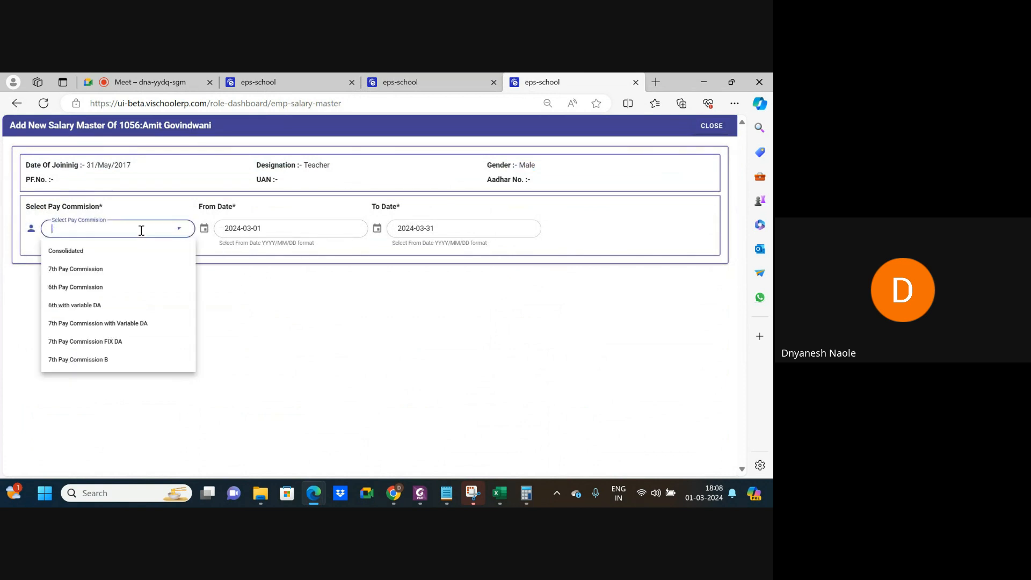
{"action": "left_click", "coordinate": [97, 271]}
{"action": "left_click", "coordinate": [331, 304]}
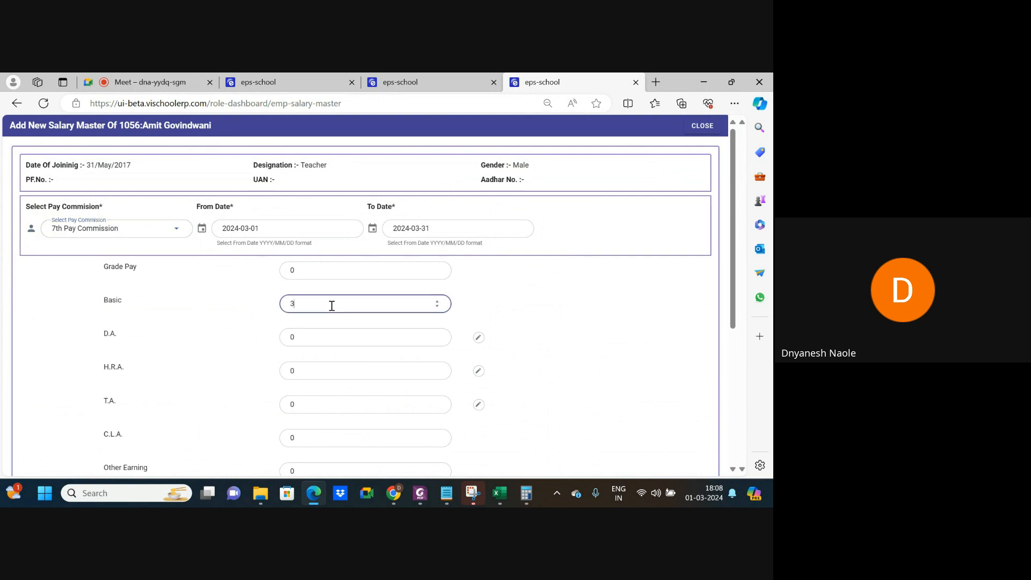
{"action": "left_click", "coordinate": [491, 322]}
Apply the 65% of basic rule to D.A. and the 34% of basic rule to H.R.A.
{"action": "left_click", "coordinate": [479, 338]}
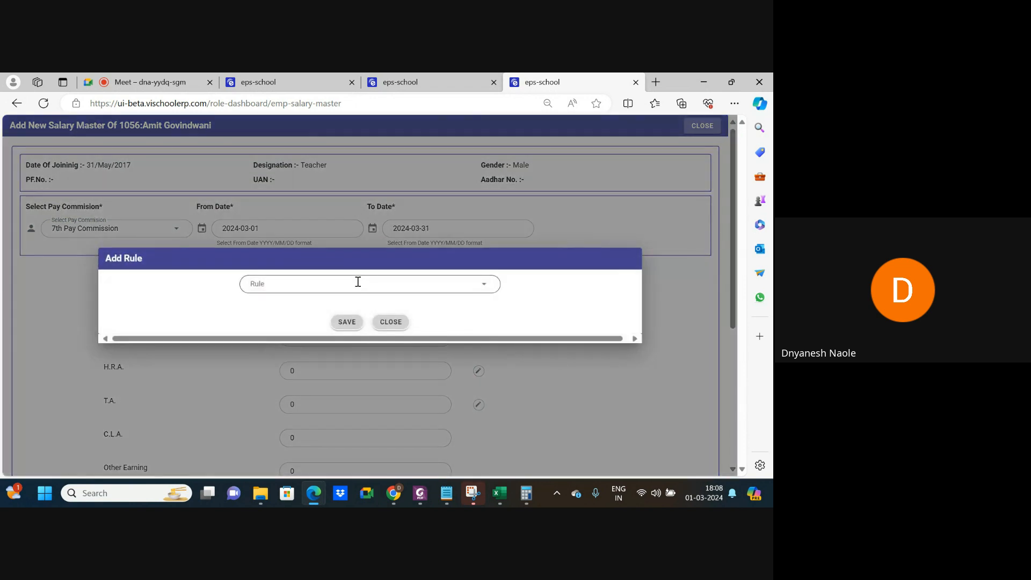
{"action": "left_click", "coordinate": [360, 283]}
{"action": "left_click", "coordinate": [299, 324]}
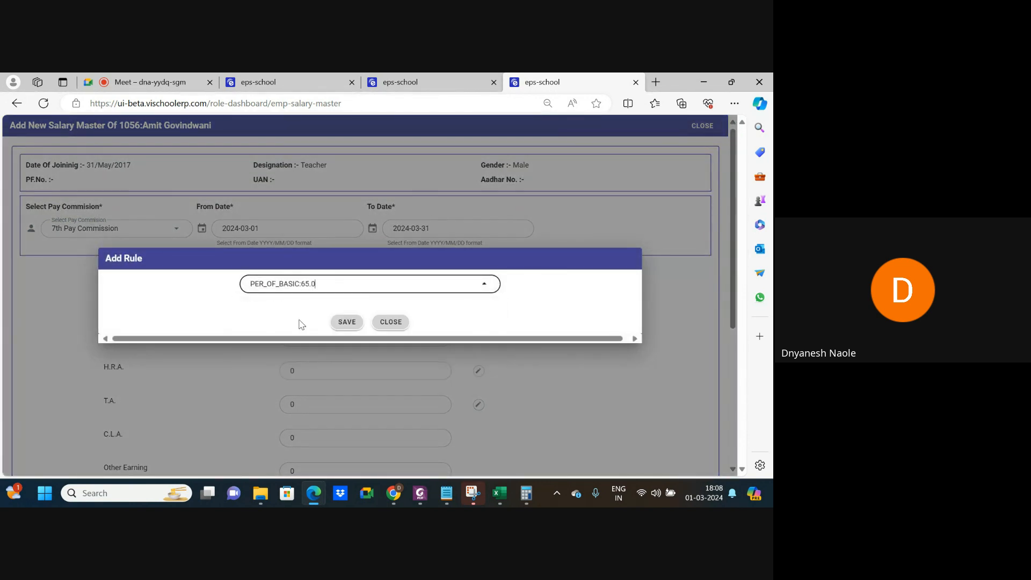
{"action": "left_click", "coordinate": [341, 324]}
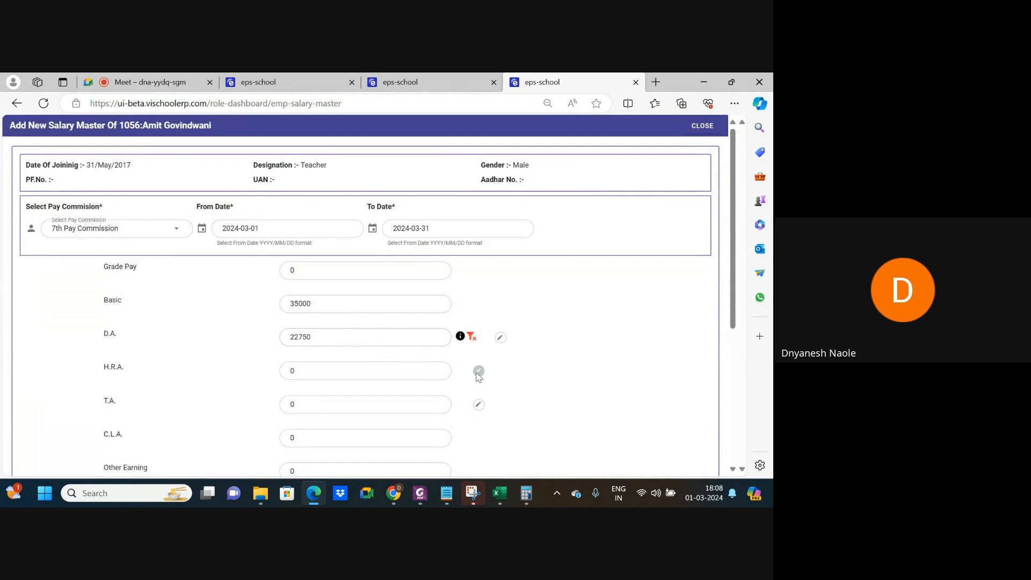
{"action": "left_click", "coordinate": [477, 372]}
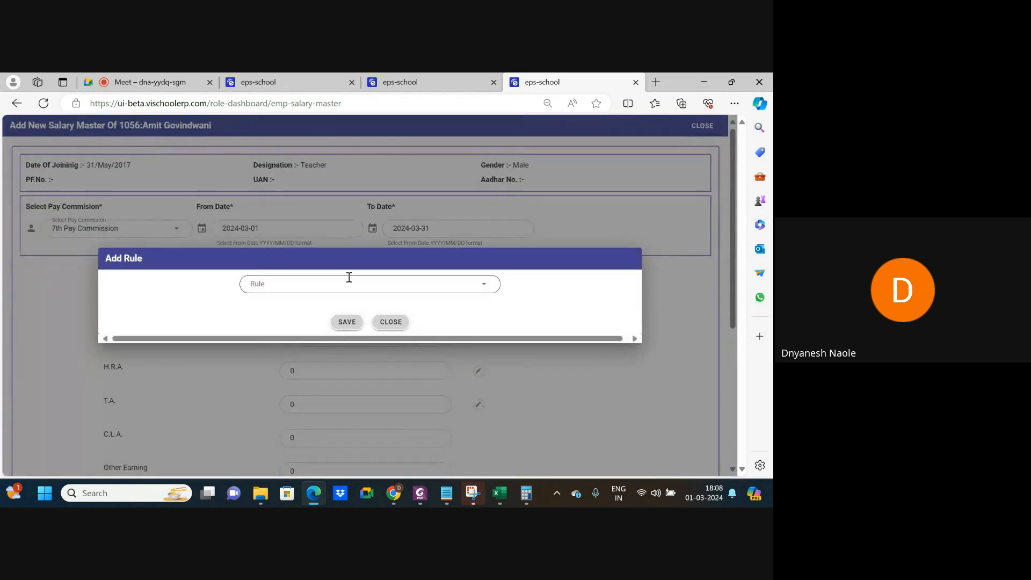
{"action": "left_click", "coordinate": [349, 280]}
{"action": "left_click", "coordinate": [299, 324]}
{"action": "left_click", "coordinate": [343, 324]}
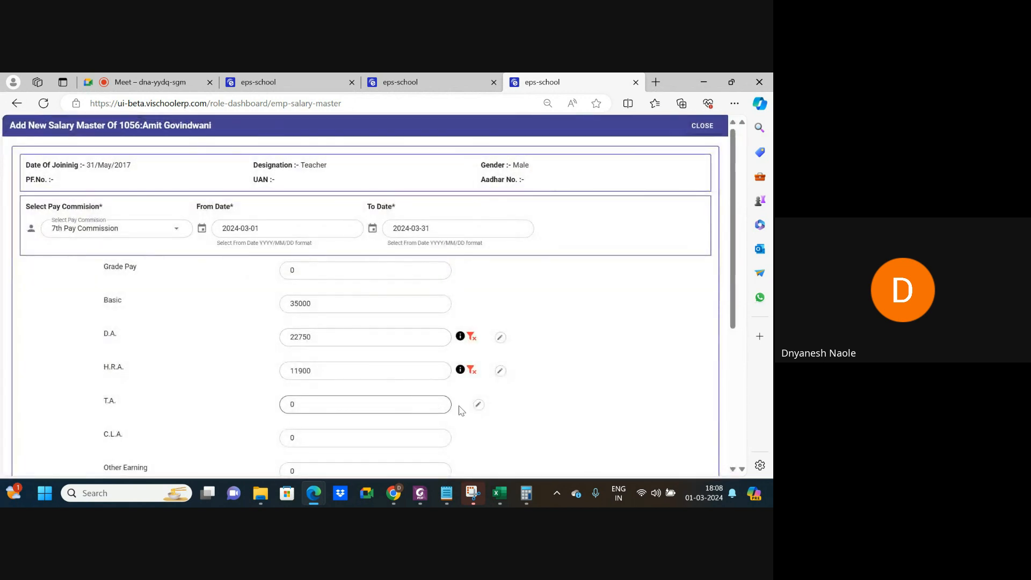
Set T.A. to a plain 240 with no rule, keeping C.L.A. 700 and Other Earning 10000.
{"action": "left_click", "coordinate": [479, 404]}
{"action": "left_click", "coordinate": [369, 290]}
{"action": "left_click", "coordinate": [349, 304]}
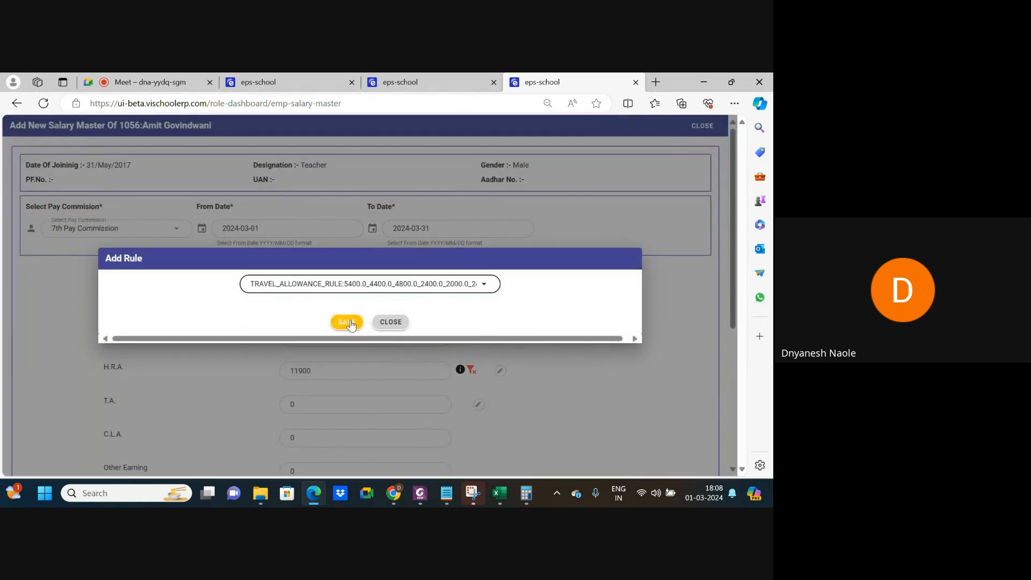
{"action": "left_click", "coordinate": [347, 322]}
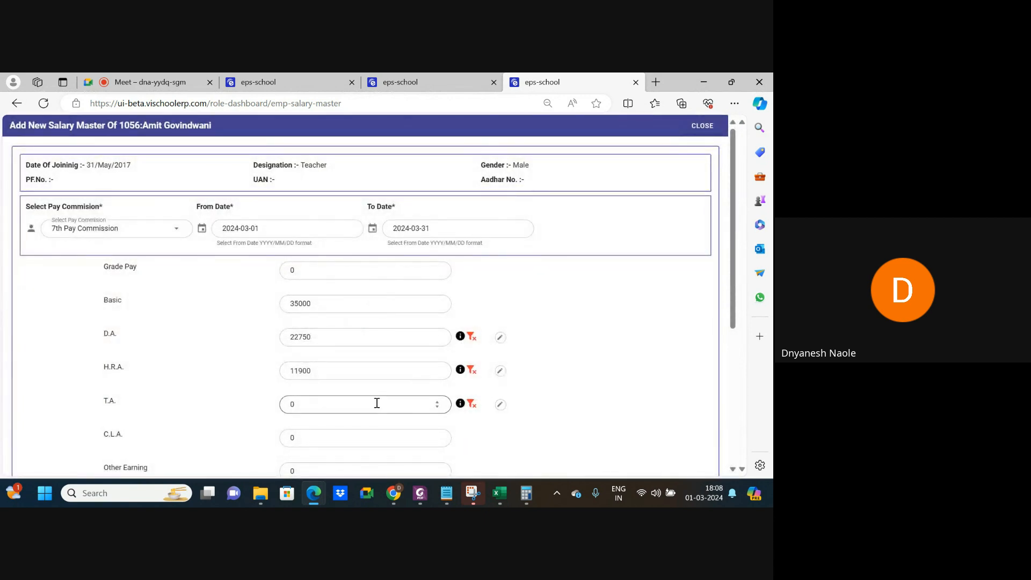
{"action": "key", "text": "BackSpace"}
{"action": "left_click", "coordinate": [584, 425]}
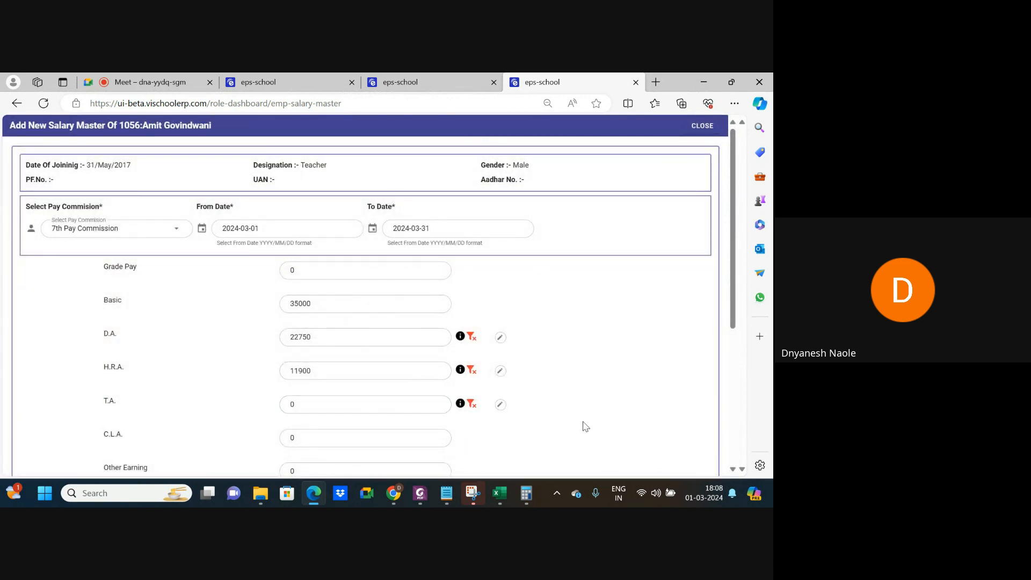
{"action": "left_click", "coordinate": [471, 405]}
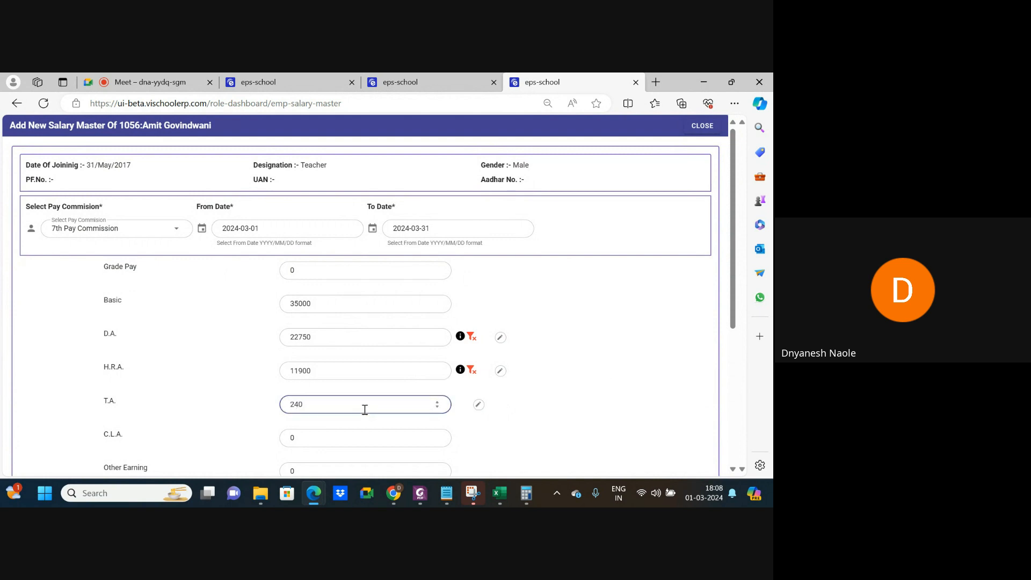
{"action": "key", "text": "Tab"}
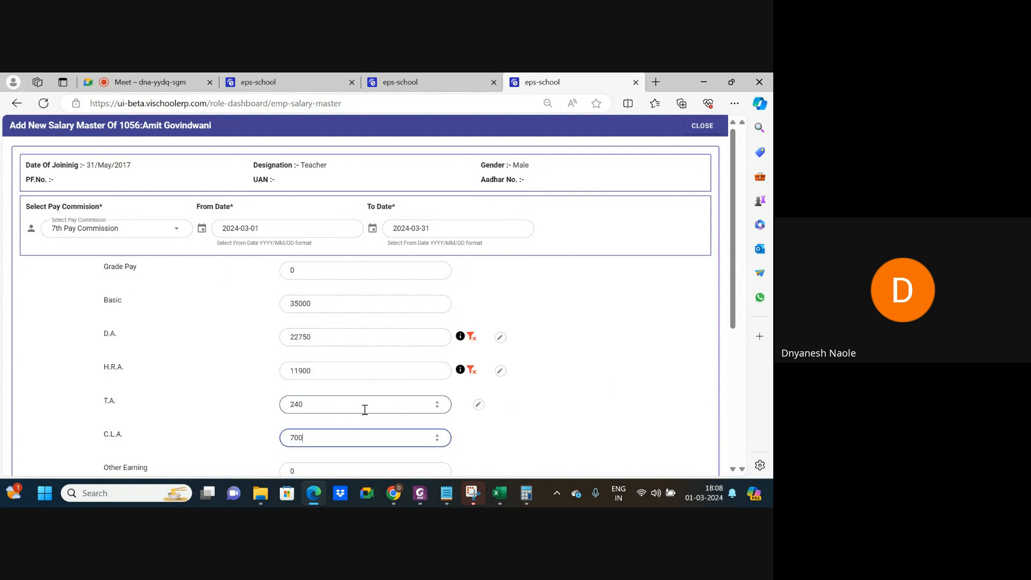
{"action": "key", "text": "Tab"}
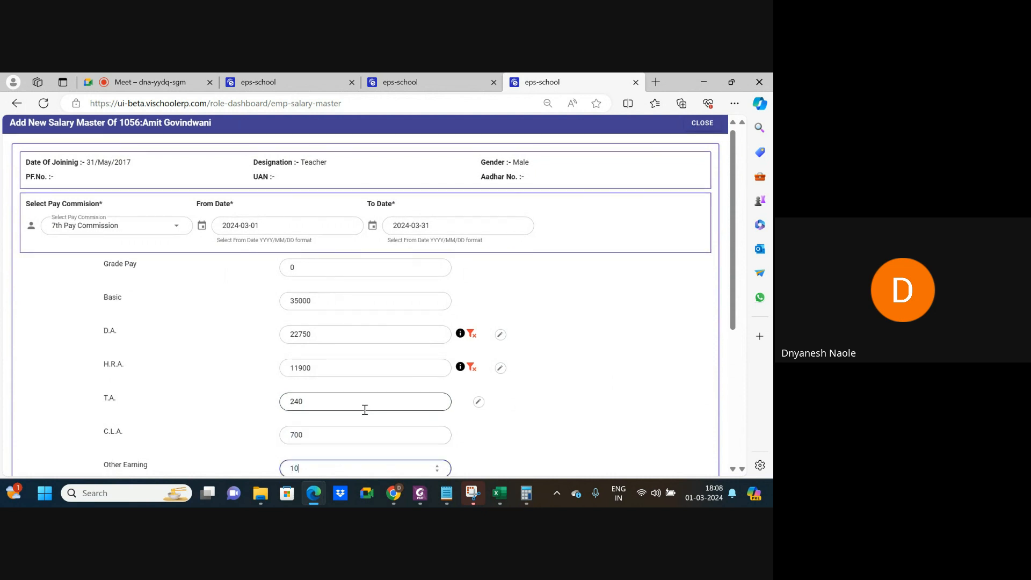
{"action": "key", "text": "Tab"}
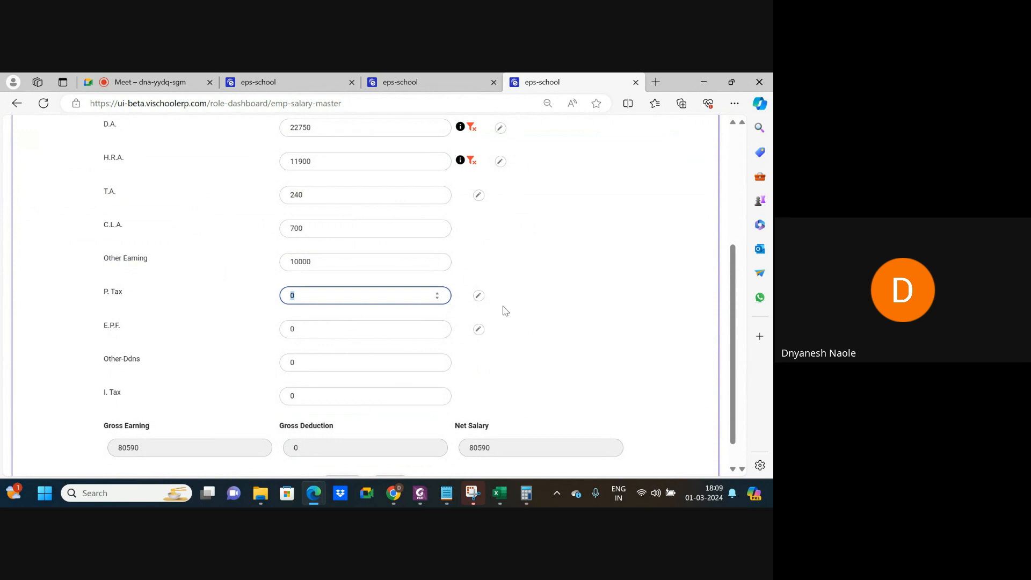
Apply a professional tax rule to P. Tax and the basic-plus-DA PF rule to E.P.F.
{"action": "left_click", "coordinate": [478, 295]}
{"action": "left_click", "coordinate": [356, 277]}
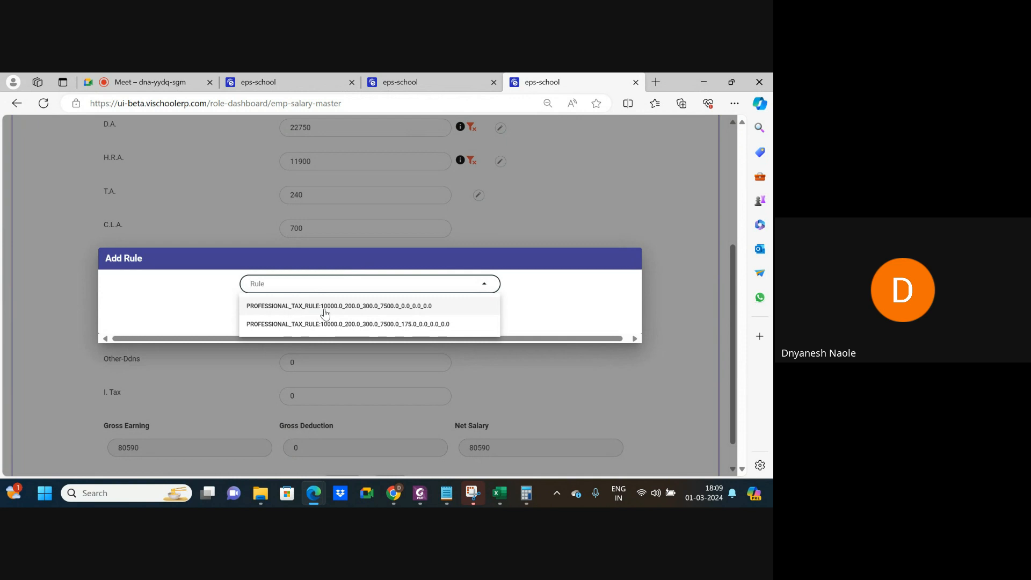
{"action": "left_click", "coordinate": [338, 324]}
{"action": "left_click", "coordinate": [348, 322]}
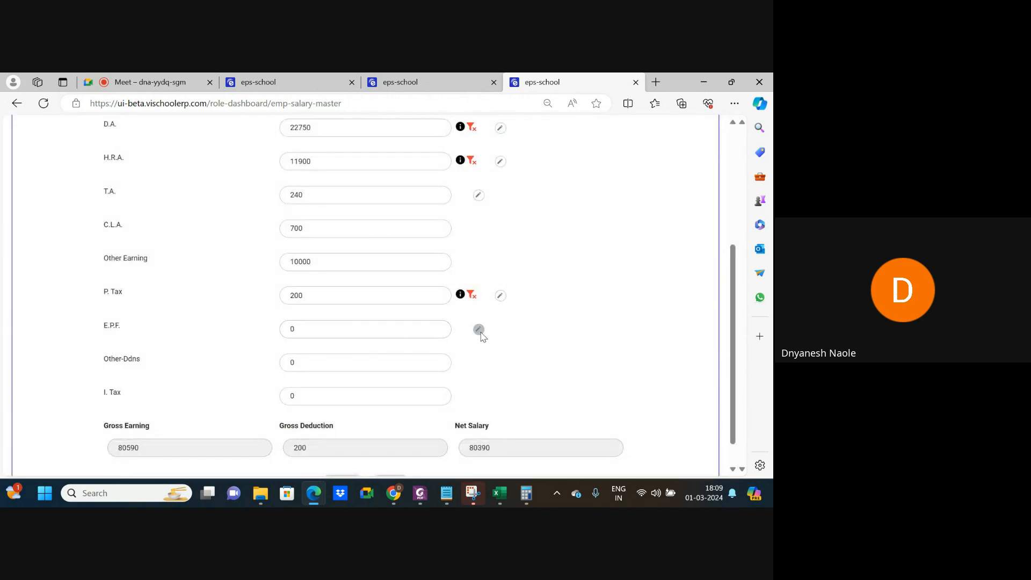
{"action": "left_click", "coordinate": [478, 330]}
{"action": "left_click", "coordinate": [357, 282]}
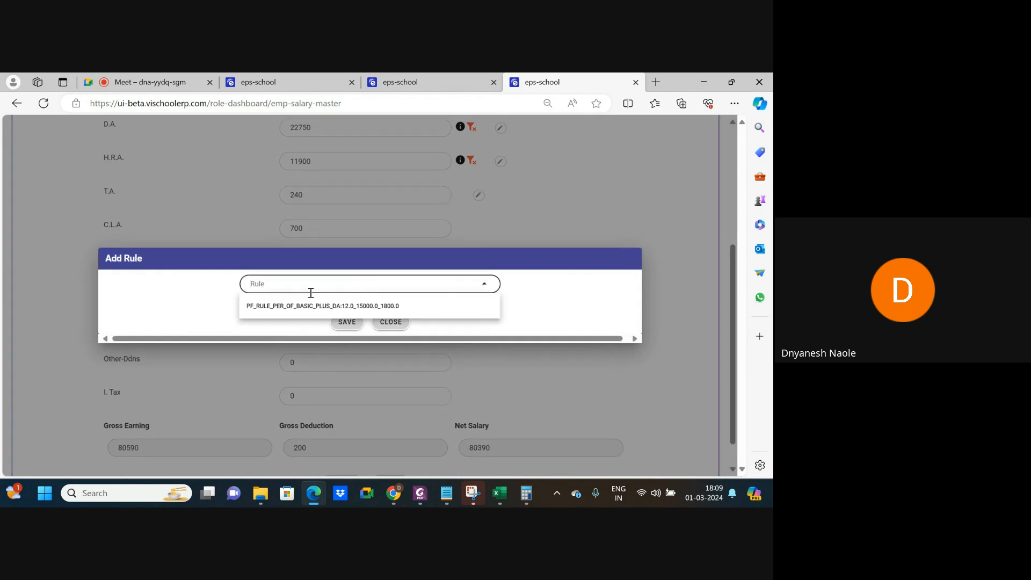
{"action": "left_click", "coordinate": [316, 305]}
{"action": "left_click", "coordinate": [345, 322]}
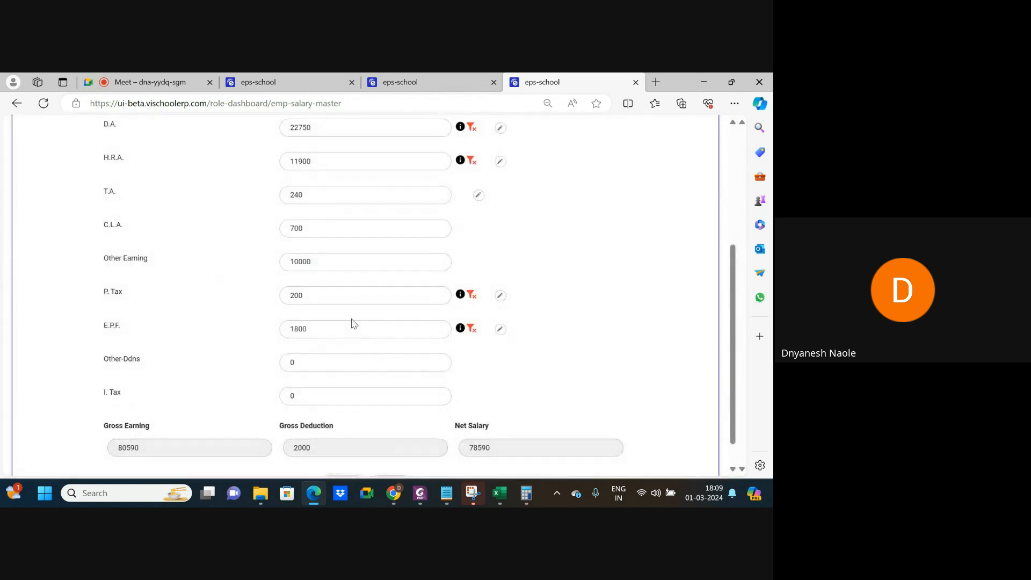
Enter I. Tax 3500 and Other-Ddns 250, then create the salary master.
{"action": "scroll", "coordinate": [480, 377], "scroll_direction": "down", "scroll_amount": 1}
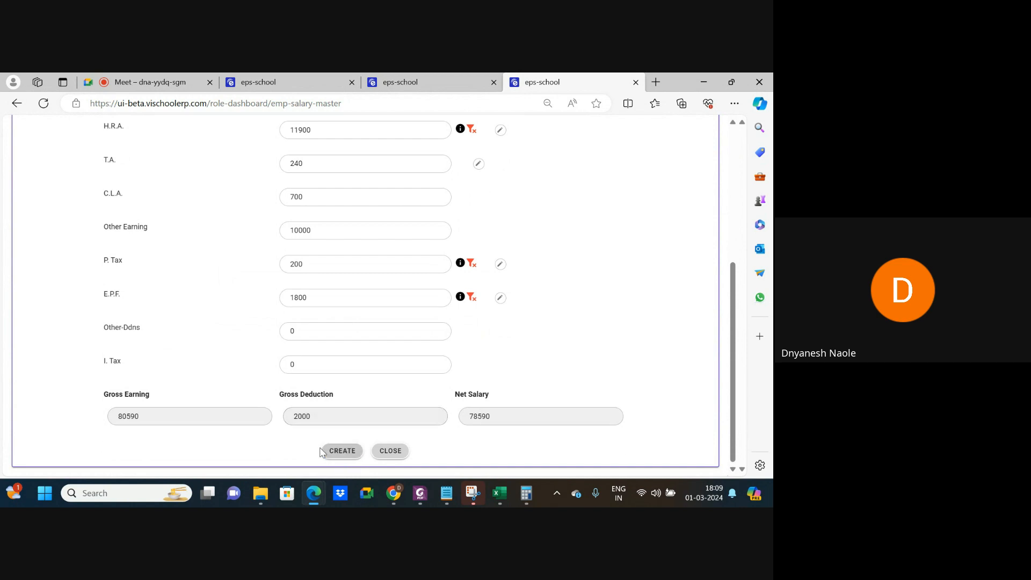
{"action": "left_click", "coordinate": [312, 363]}
{"action": "key", "text": "BackSpace"}
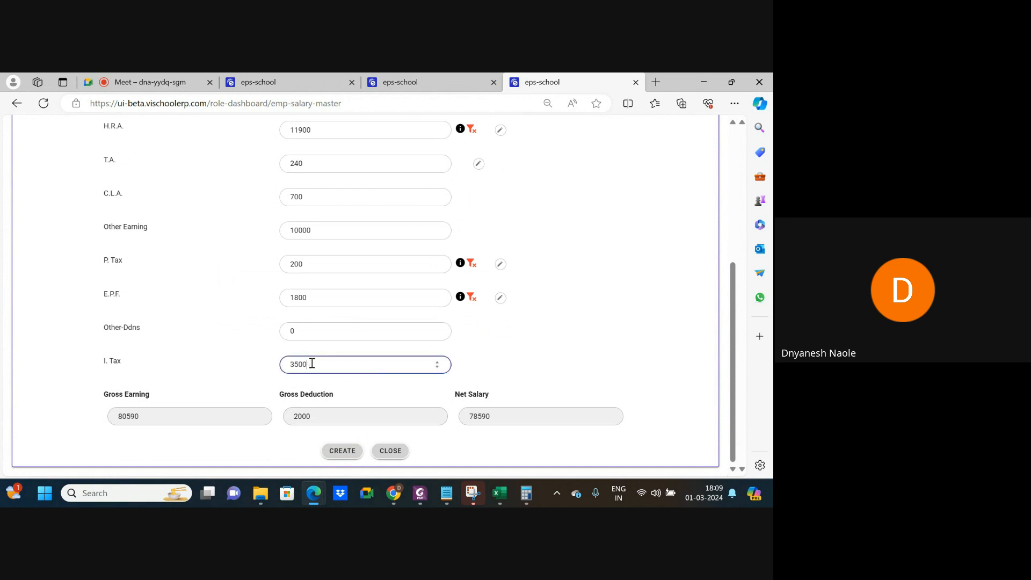
{"action": "left_click", "coordinate": [513, 356]}
{"action": "left_click", "coordinate": [341, 337]}
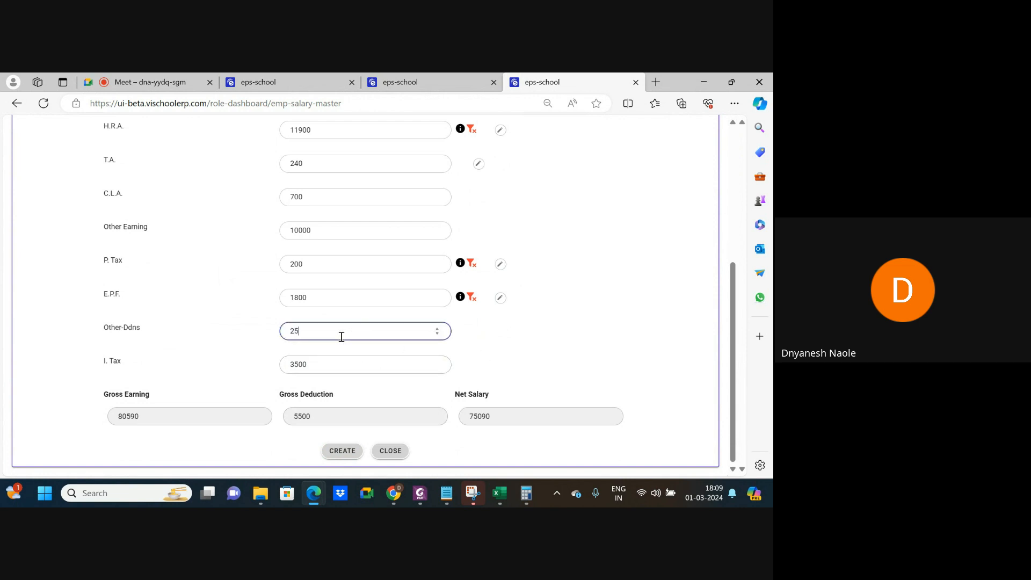
{"action": "left_click", "coordinate": [535, 341]}
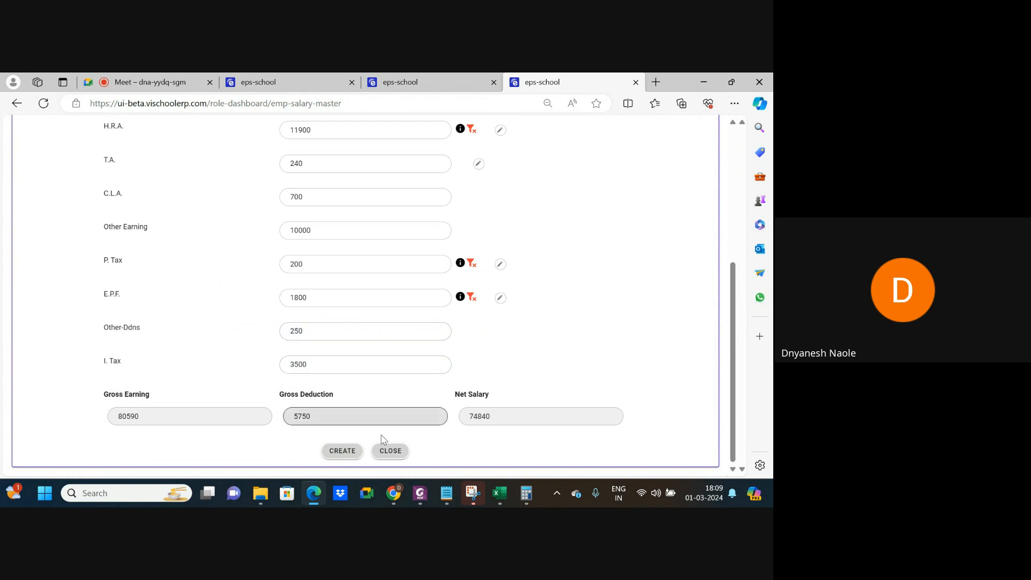
{"action": "left_click", "coordinate": [344, 451]}
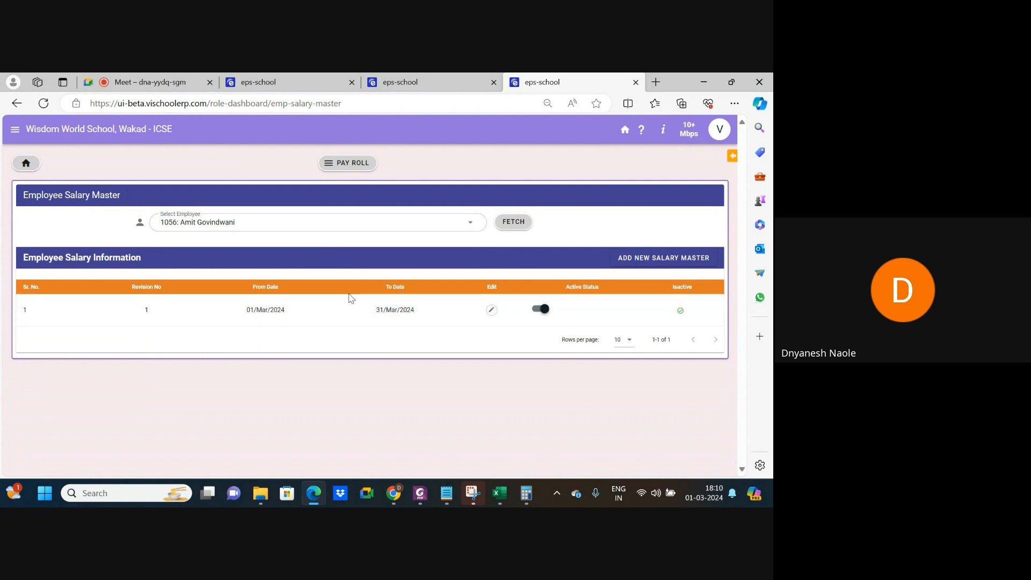
Open Employee Monthly Attendance for February 2024, with the employee choice set back to All.
{"action": "left_click", "coordinate": [345, 157]}
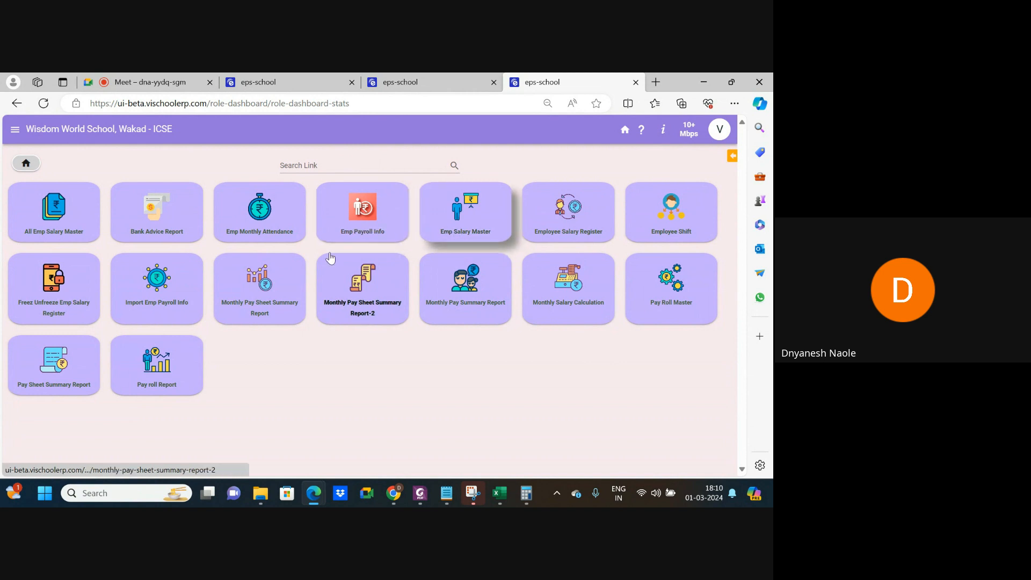
{"action": "left_click", "coordinate": [269, 220]}
{"action": "left_click", "coordinate": [247, 259]}
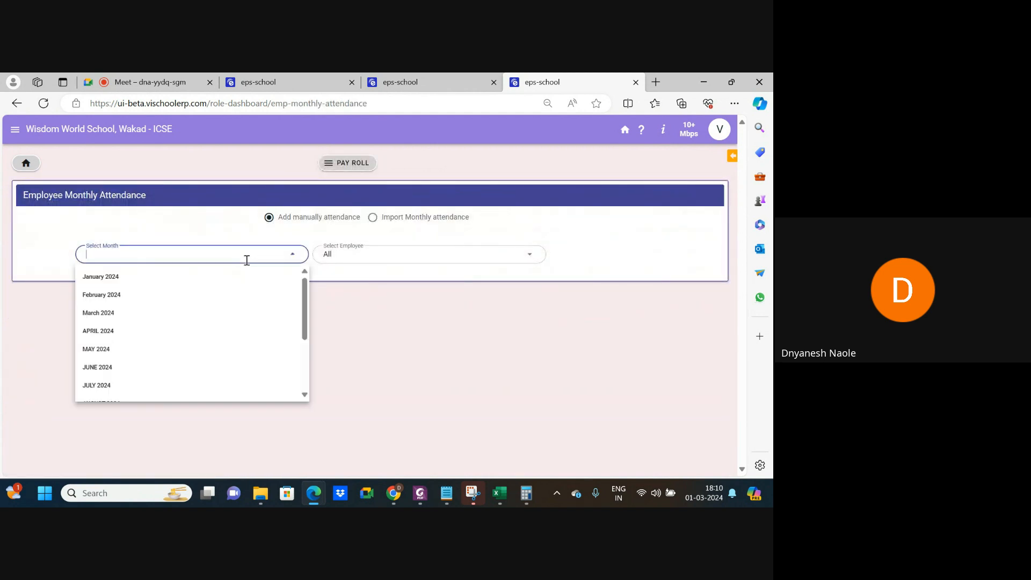
{"action": "left_click", "coordinate": [126, 295]}
{"action": "left_click", "coordinate": [365, 258]}
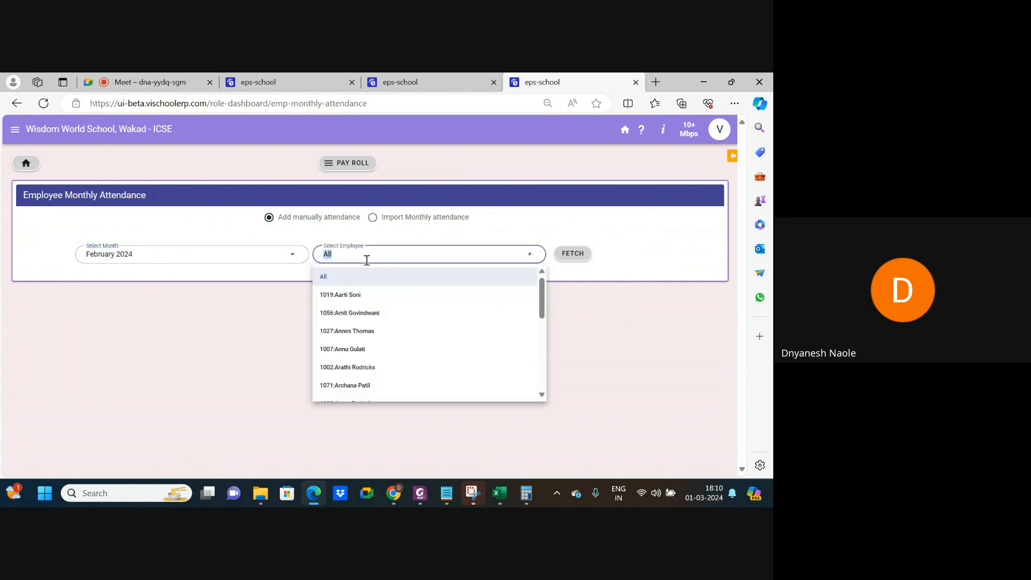
{"action": "left_click", "coordinate": [364, 317]}
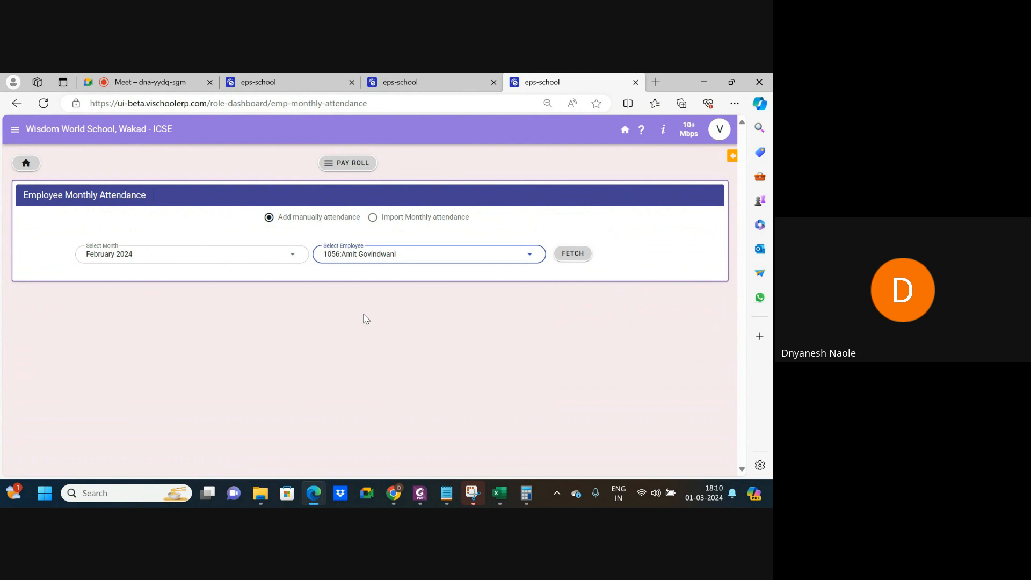
{"action": "right_click", "coordinate": [358, 258]}
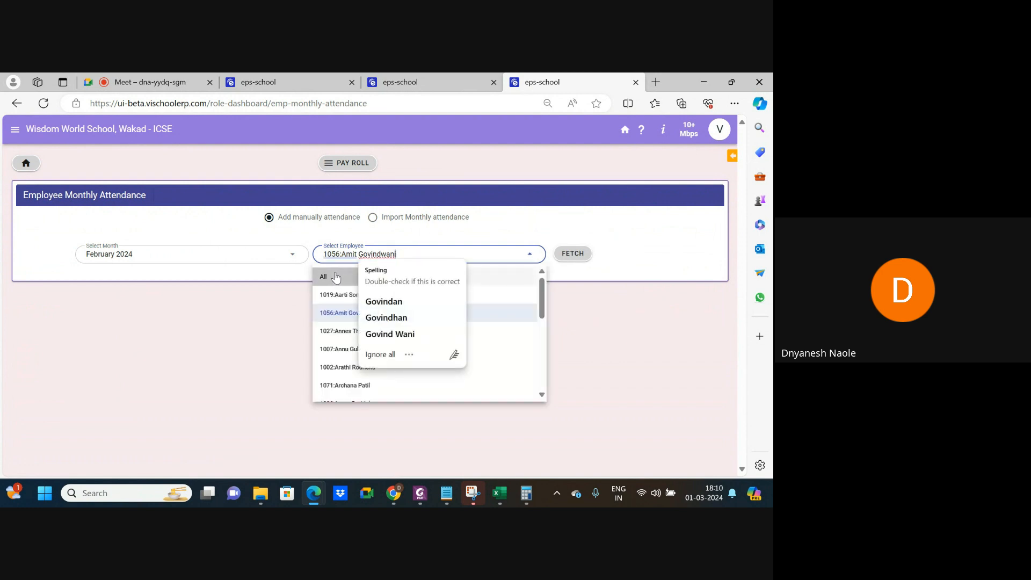
{"action": "left_click", "coordinate": [330, 276]}
Fetch and review February 2024 attendance for all employees, then return to the home dashboard.
{"action": "left_click", "coordinate": [570, 263]}
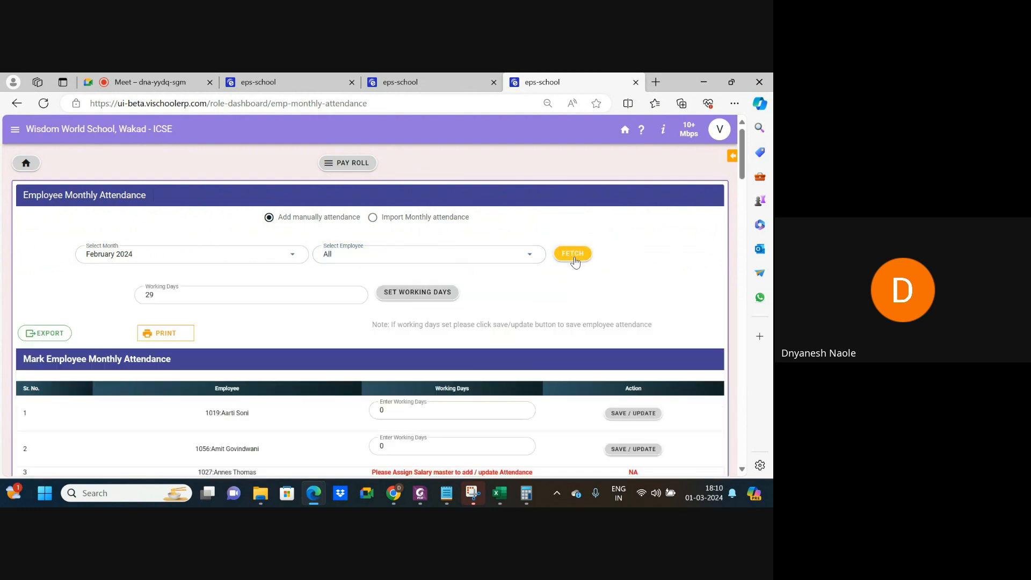
{"action": "scroll", "coordinate": [411, 365], "scroll_direction": "down", "scroll_amount": 2}
{"action": "scroll", "coordinate": [411, 365], "scroll_direction": "down", "scroll_amount": 4}
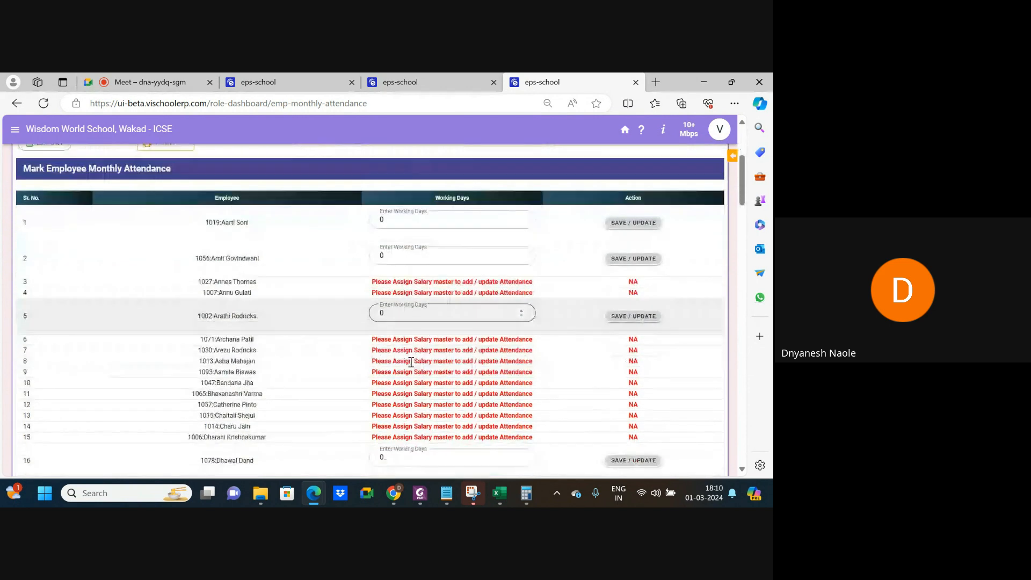
{"action": "scroll", "coordinate": [412, 367], "scroll_direction": "down", "scroll_amount": 5}
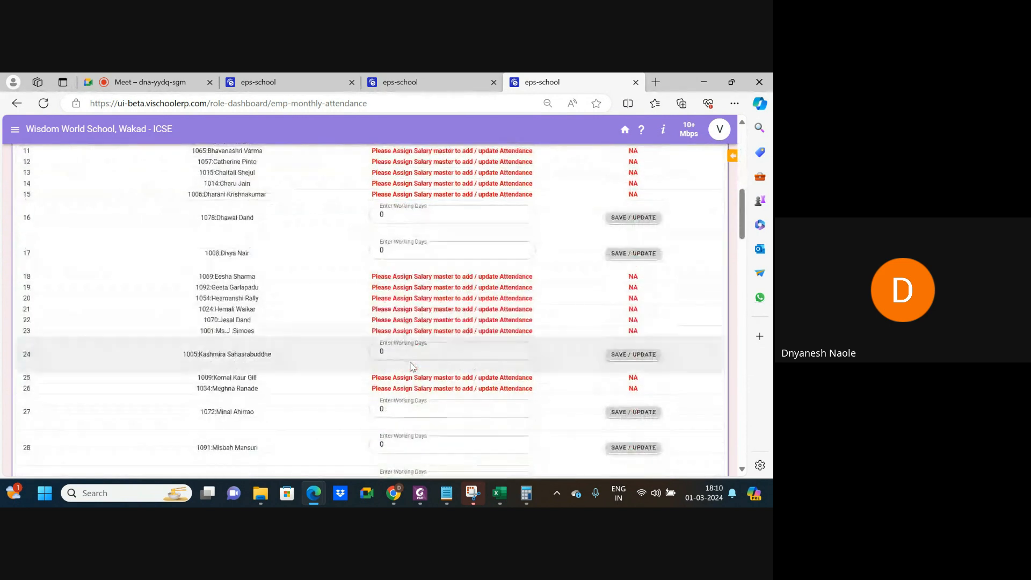
{"action": "scroll", "coordinate": [411, 362], "scroll_direction": "down", "scroll_amount": 7}
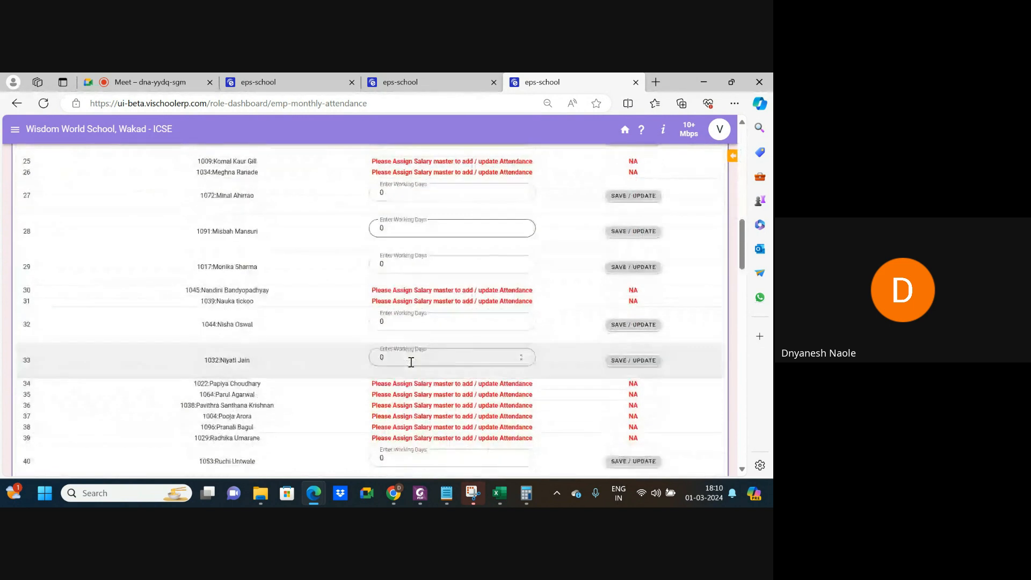
{"action": "scroll", "coordinate": [411, 362], "scroll_direction": "down", "scroll_amount": 7}
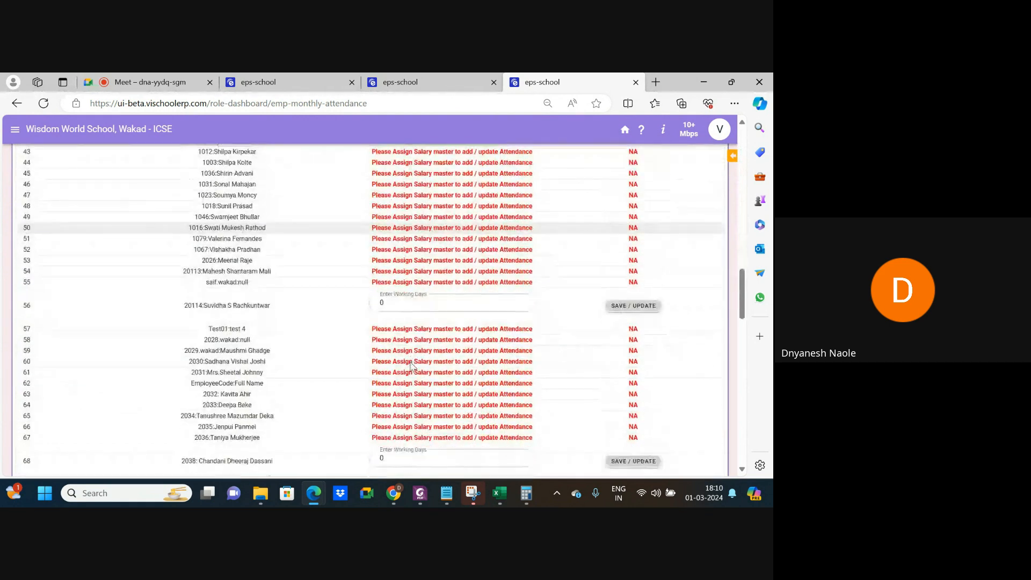
{"action": "scroll", "coordinate": [411, 363], "scroll_direction": "down", "scroll_amount": 12}
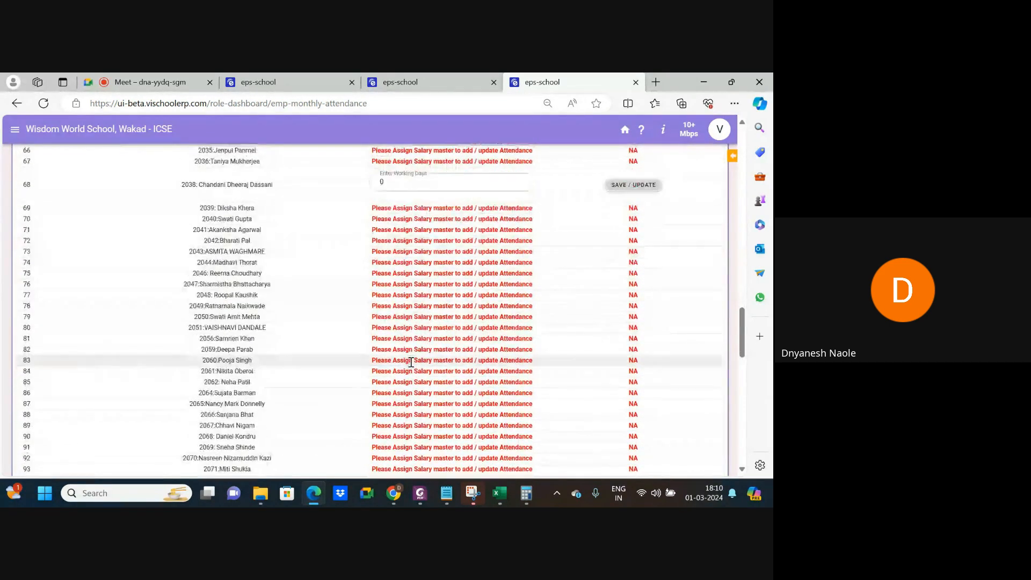
{"action": "scroll", "coordinate": [412, 362], "scroll_direction": "up", "scroll_amount": 15}
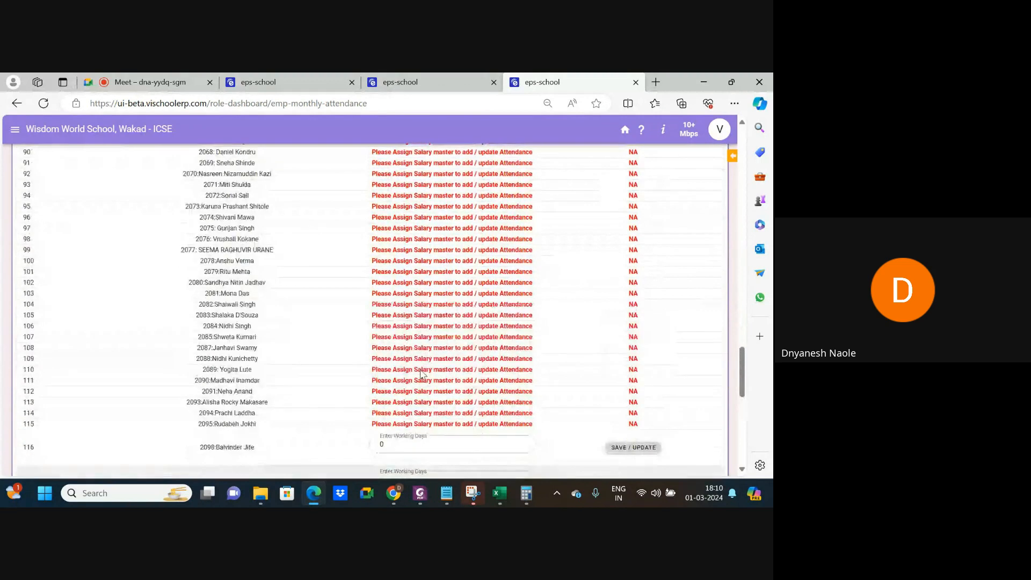
{"action": "scroll", "coordinate": [421, 373], "scroll_direction": "up", "scroll_amount": 10}
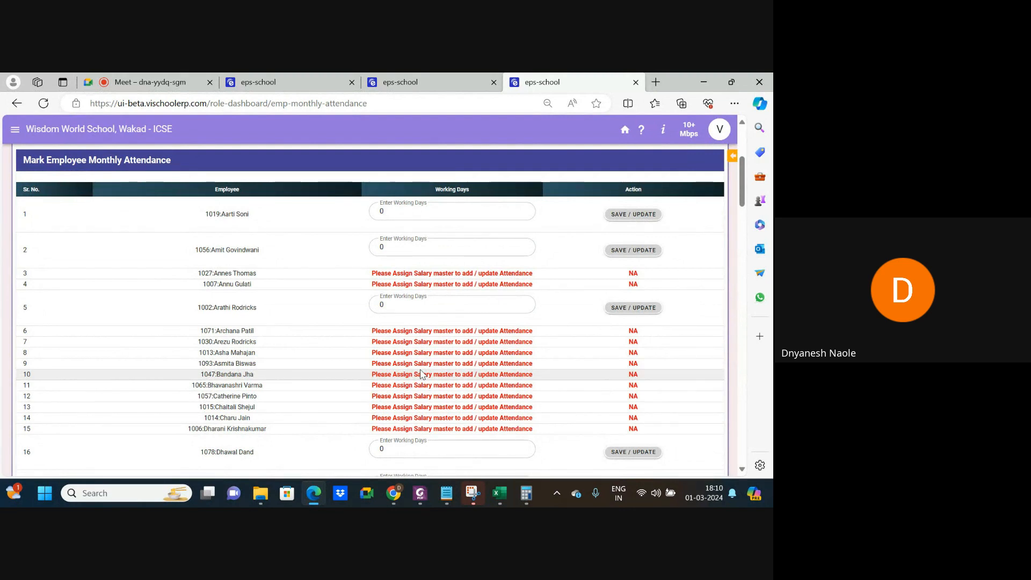
{"action": "left_click", "coordinate": [308, 80]}
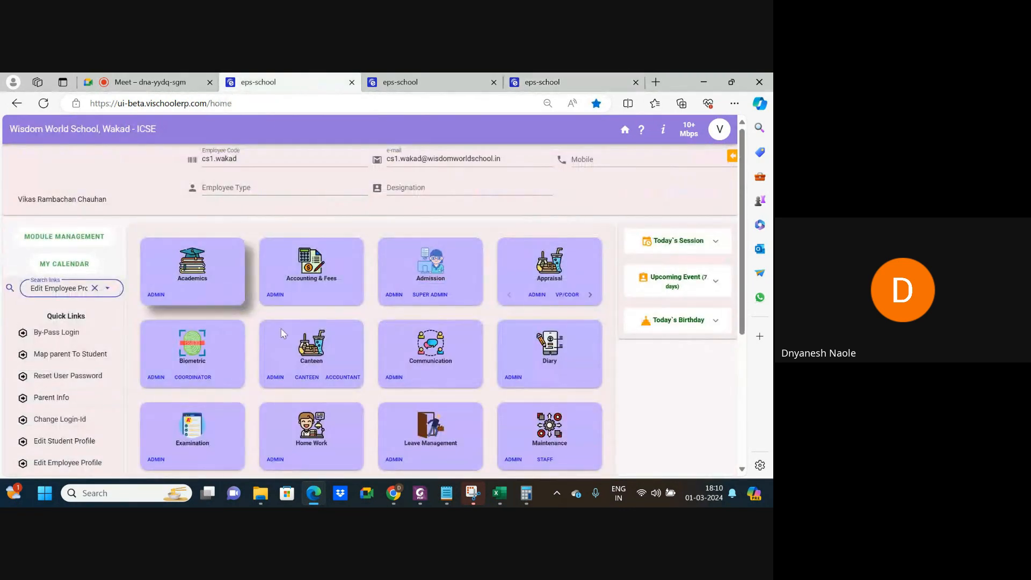
In Biometric's Copy Payroll Attendance, set 2024, February 2024, Approved leave status and SYNC.
{"action": "left_click", "coordinate": [158, 379]}
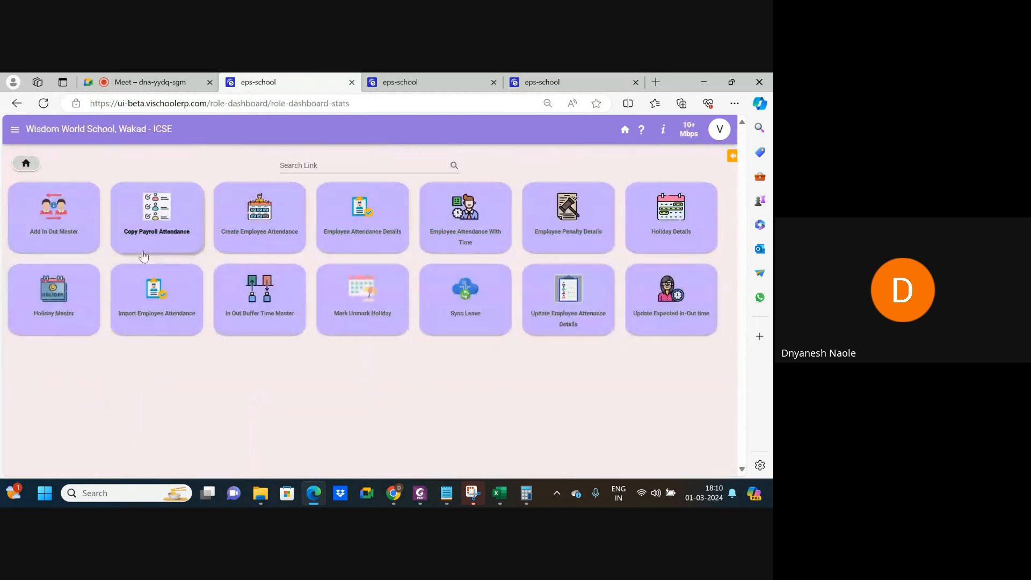
{"action": "left_click", "coordinate": [154, 239]}
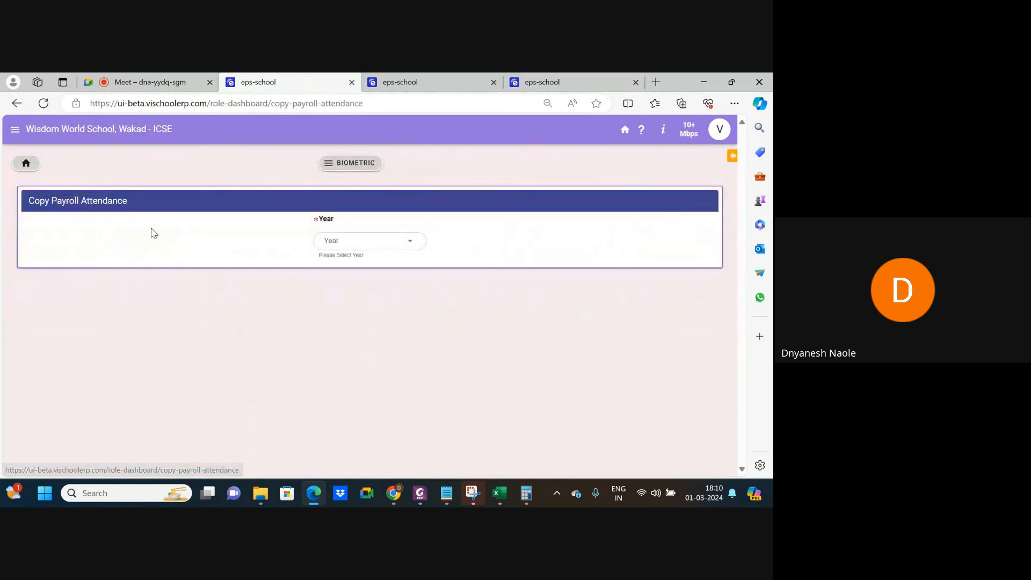
{"action": "left_click", "coordinate": [339, 240]}
{"action": "left_click", "coordinate": [338, 266]}
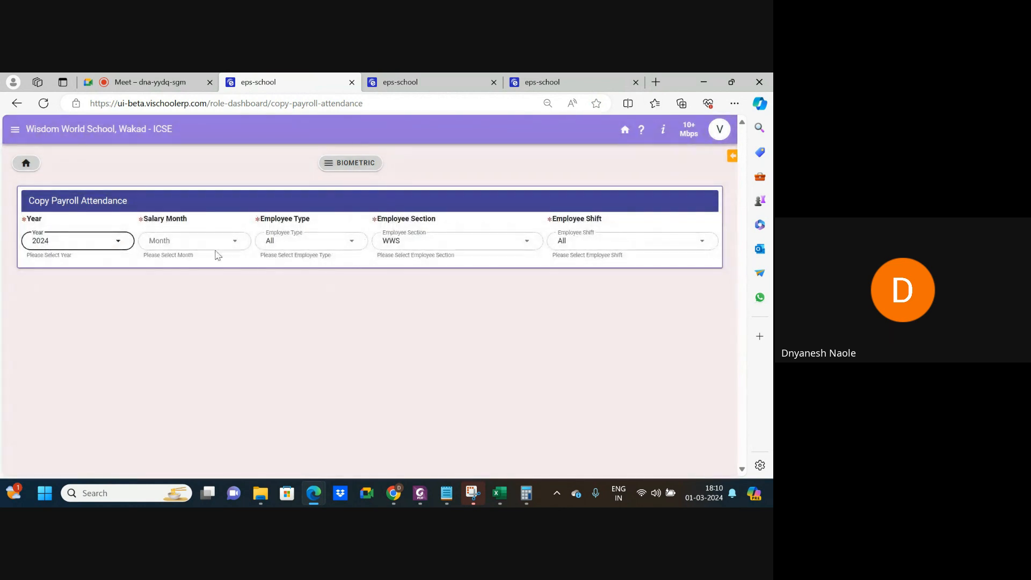
{"action": "left_click", "coordinate": [199, 241]}
{"action": "left_click", "coordinate": [186, 281]}
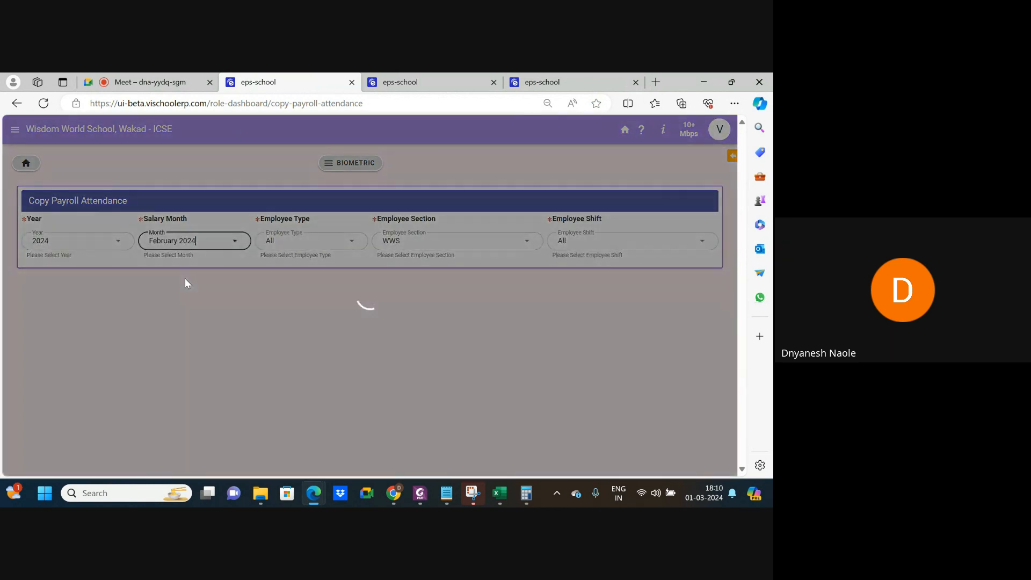
{"action": "left_click", "coordinate": [394, 295]}
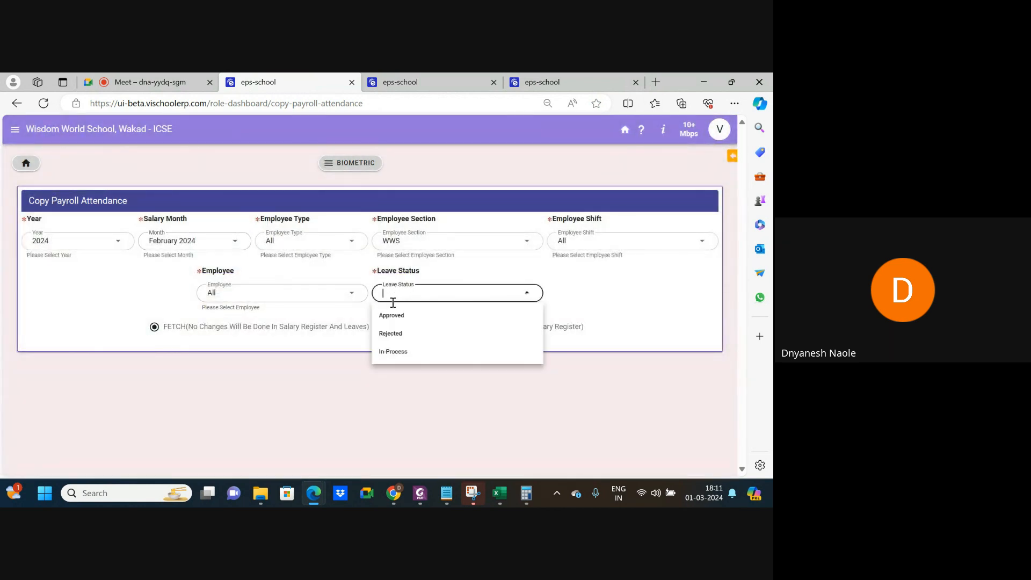
{"action": "left_click", "coordinate": [391, 316]}
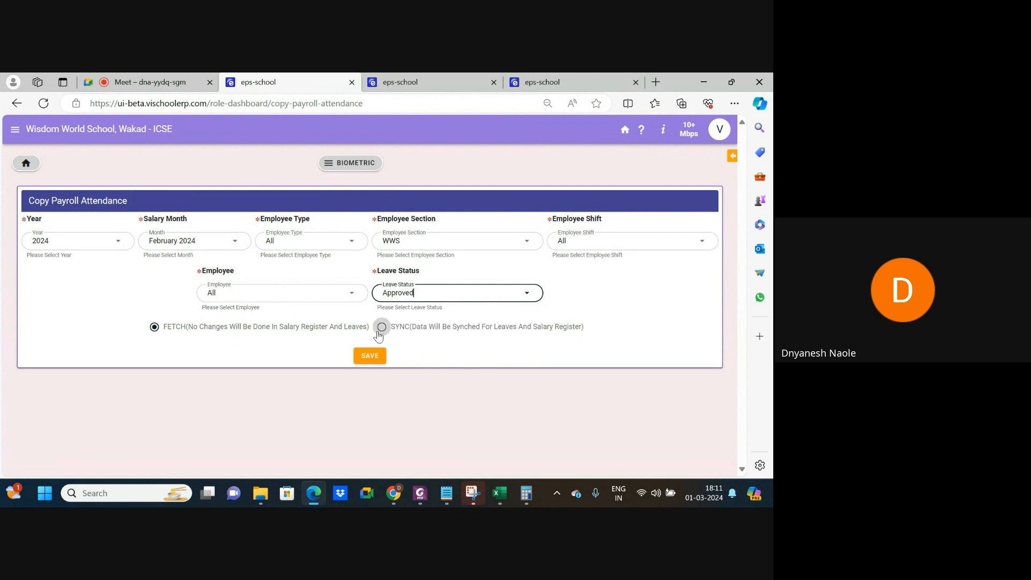
{"action": "left_click", "coordinate": [379, 328]}
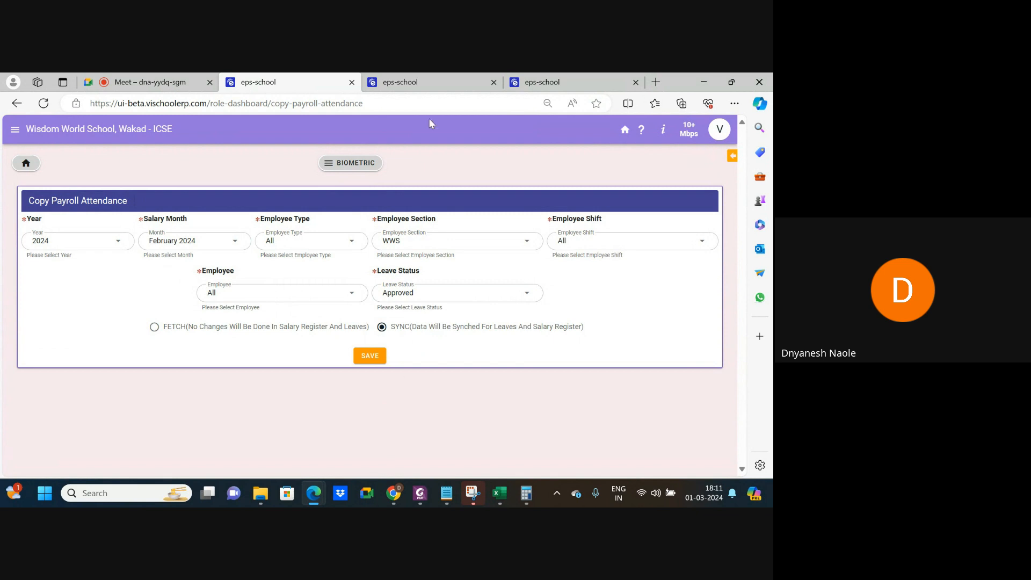
{"action": "mouse_move", "coordinate": [428, 86]}
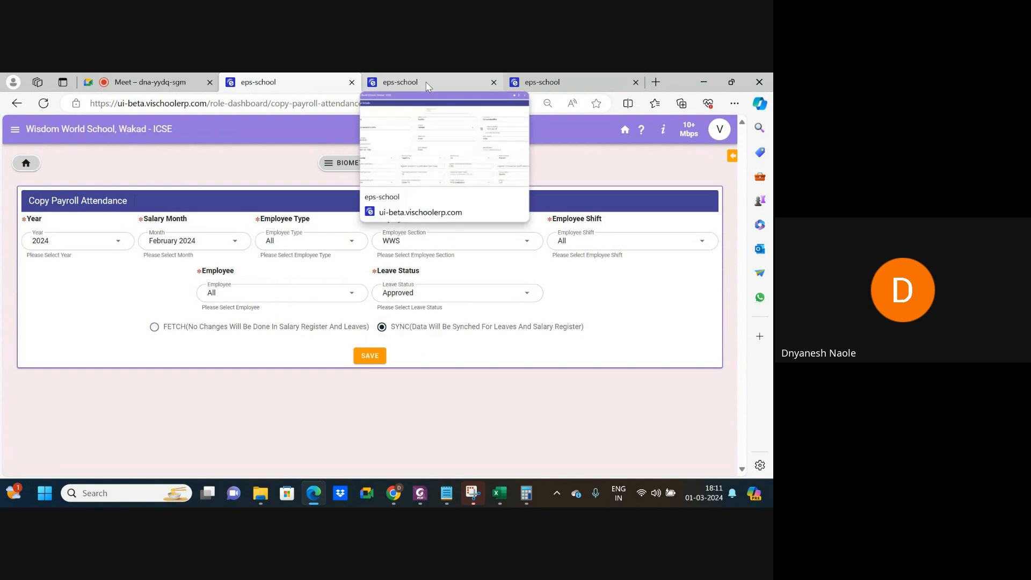
Save 27 working days for the second employee in the February 2024 attendance.
{"action": "left_click", "coordinate": [428, 86]}
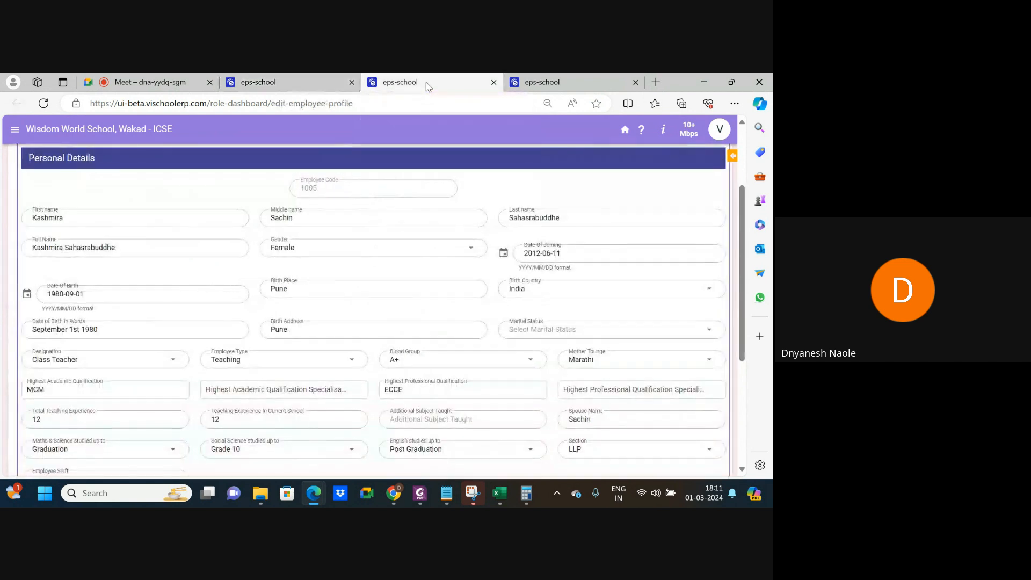
{"action": "left_click", "coordinate": [543, 86]}
{"action": "scroll", "coordinate": [367, 297], "scroll_direction": "up", "scroll_amount": 1}
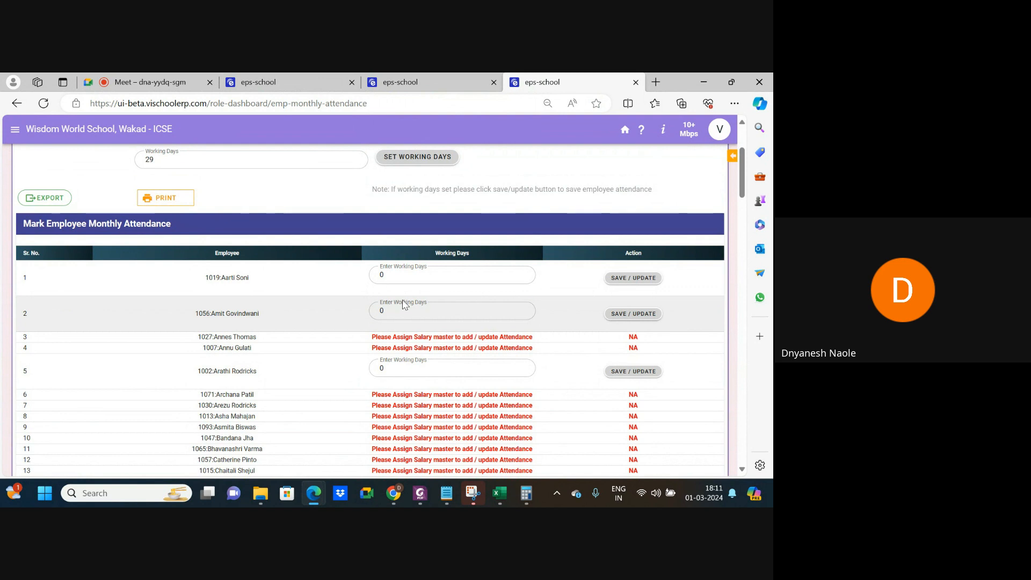
{"action": "left_click", "coordinate": [387, 315]}
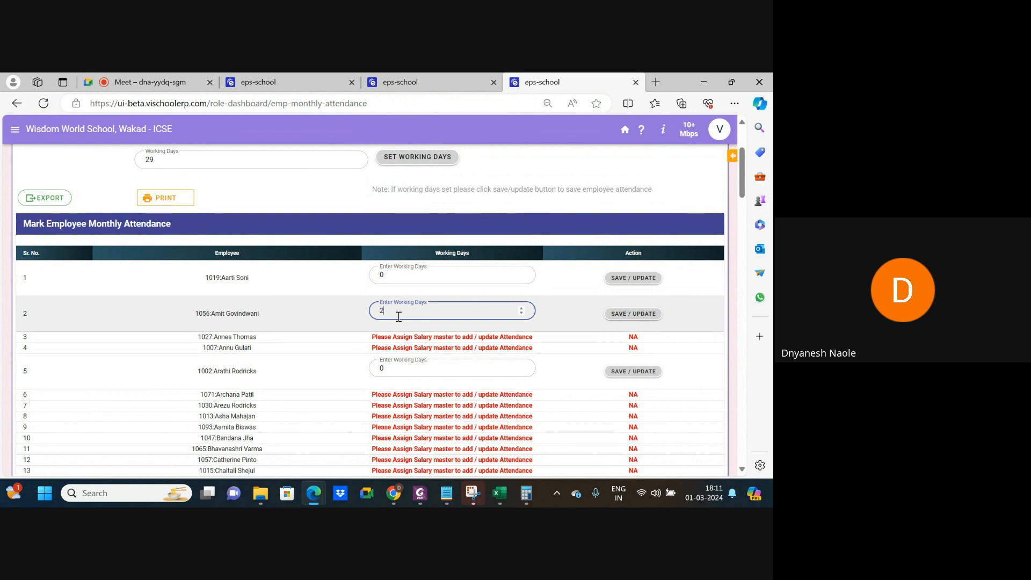
{"action": "left_click", "coordinate": [650, 314]}
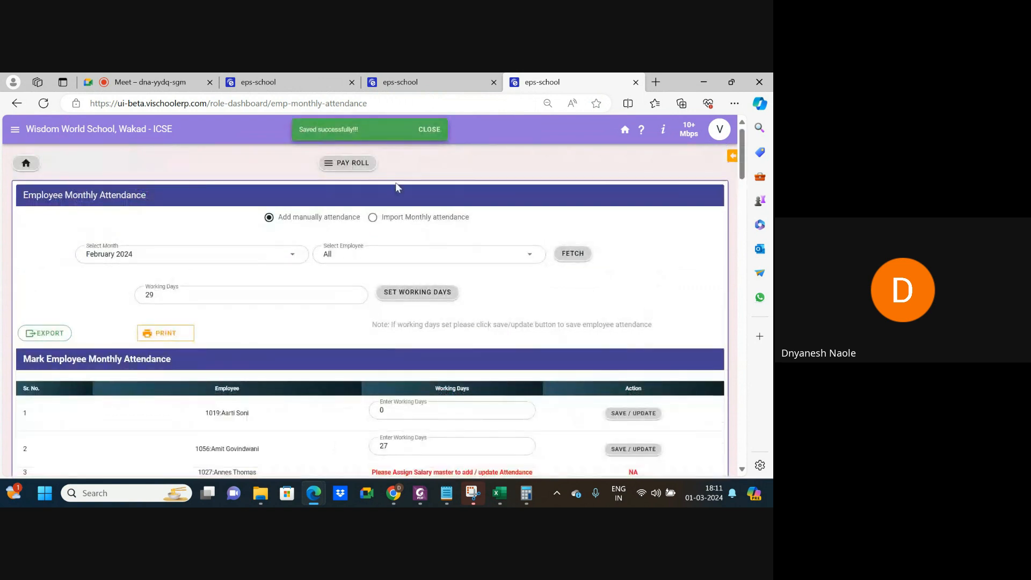
{"action": "left_click", "coordinate": [429, 131]}
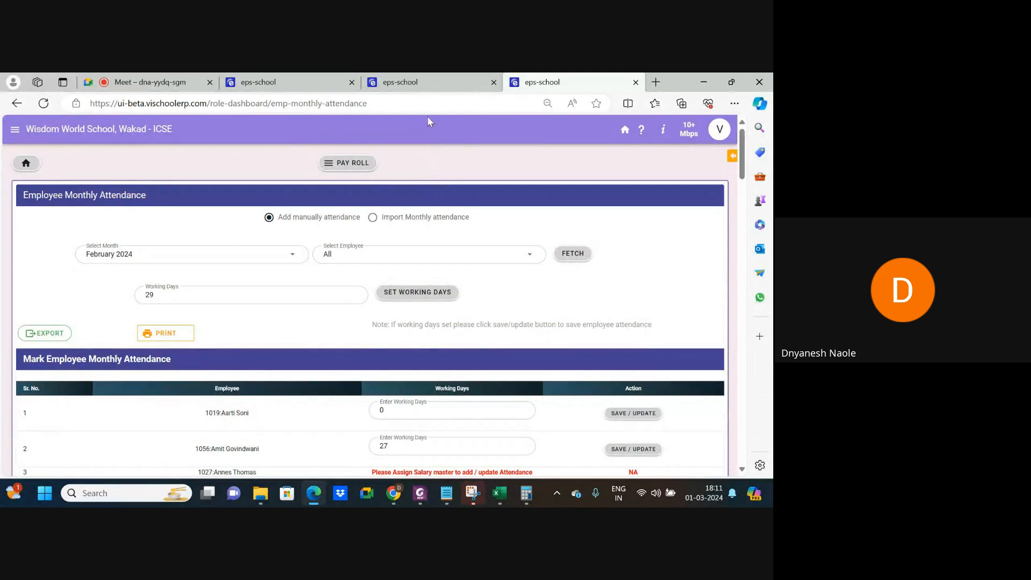
Close the monthly attendance tab and return to the biometric attendance features.
{"action": "left_click", "coordinate": [399, 90]}
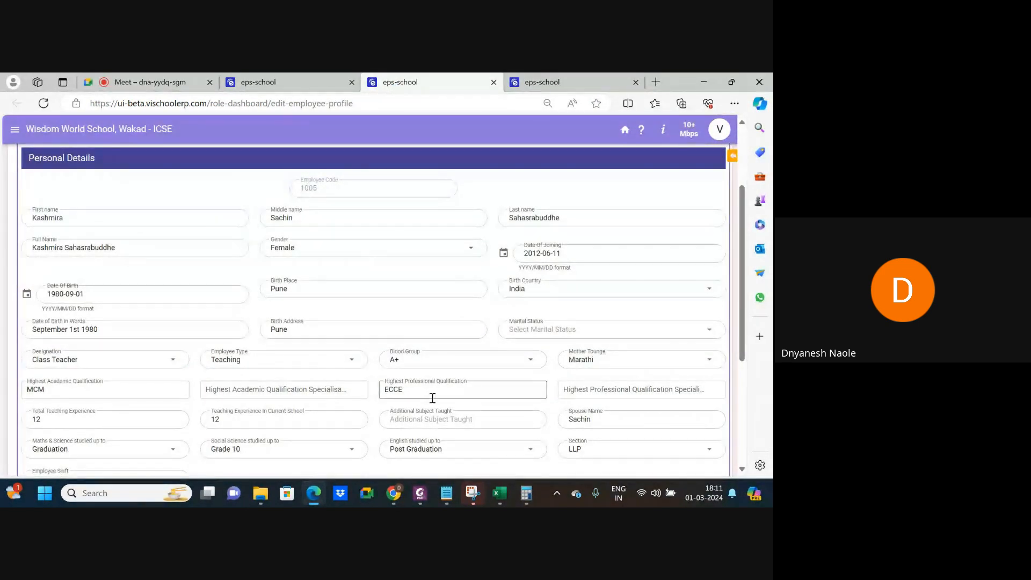
{"action": "left_click", "coordinate": [494, 83]}
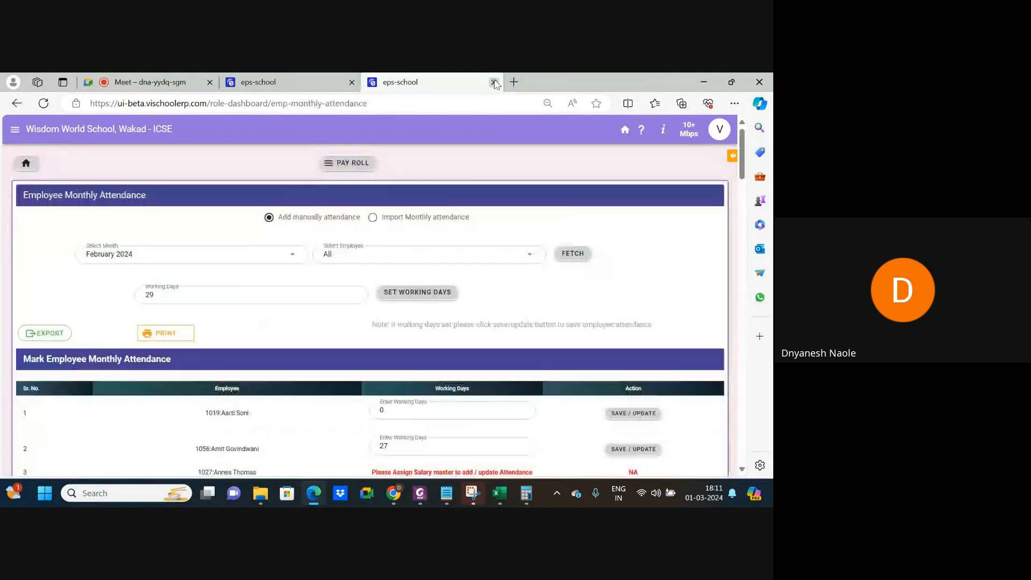
{"action": "left_click", "coordinate": [328, 82]}
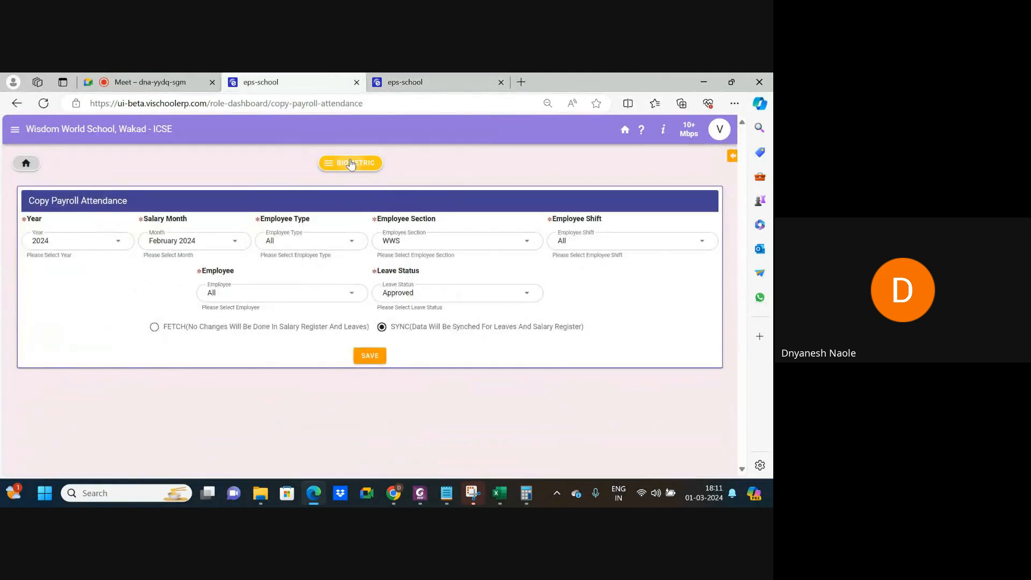
{"action": "left_click", "coordinate": [352, 163]}
Fetch employee 1056's February 2024 row in the Employee Salary Register.
{"action": "left_click", "coordinate": [28, 164]}
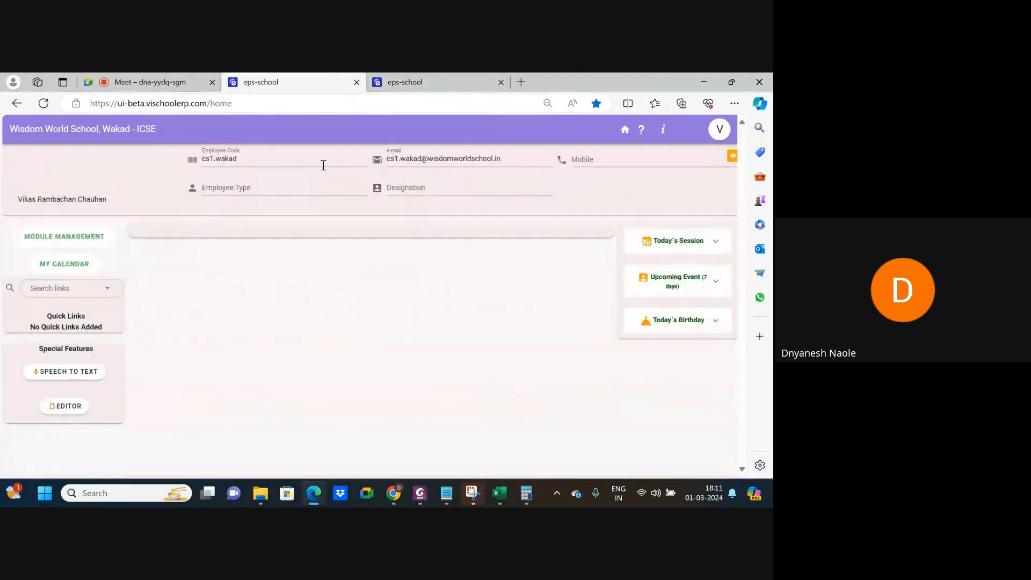
{"action": "scroll", "coordinate": [314, 410], "scroll_direction": "down", "scroll_amount": 5}
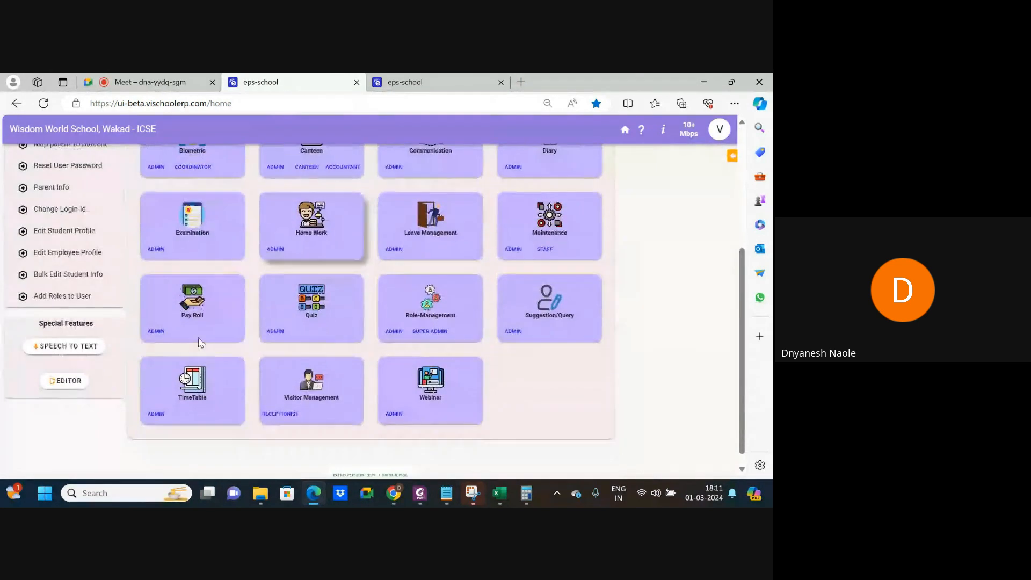
{"action": "left_click", "coordinate": [157, 327]}
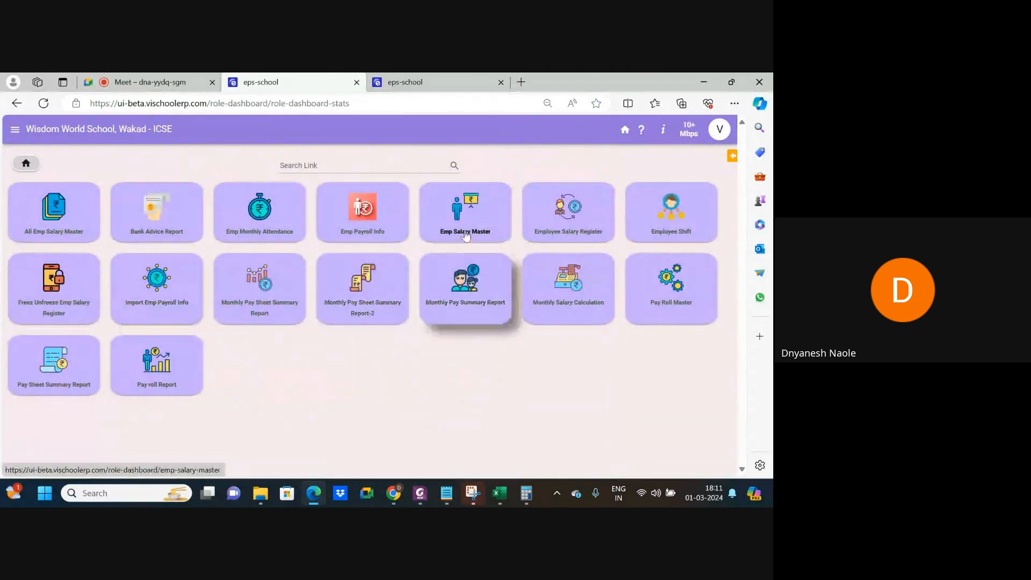
{"action": "left_click", "coordinate": [566, 225]}
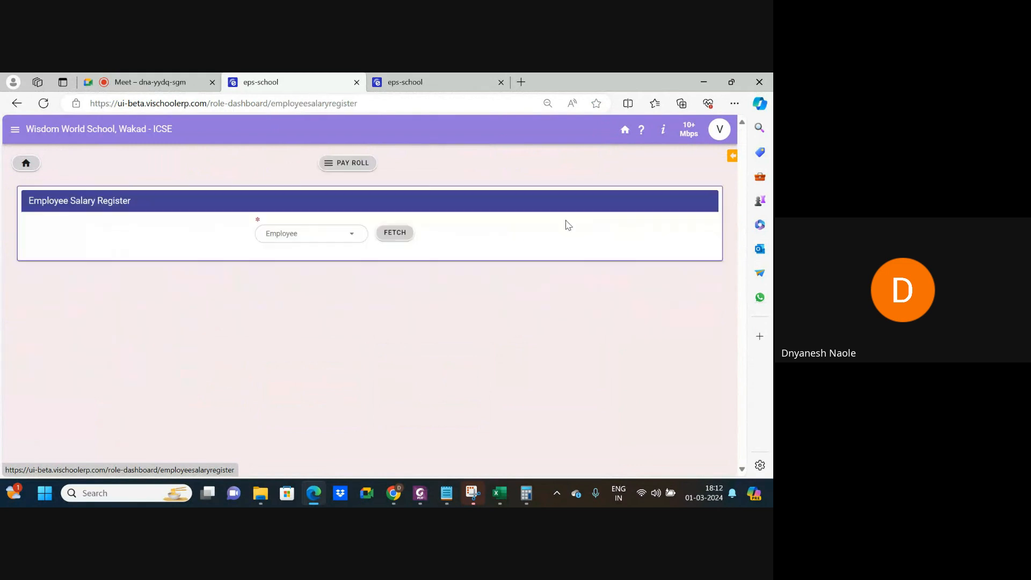
{"action": "left_click", "coordinate": [291, 231]}
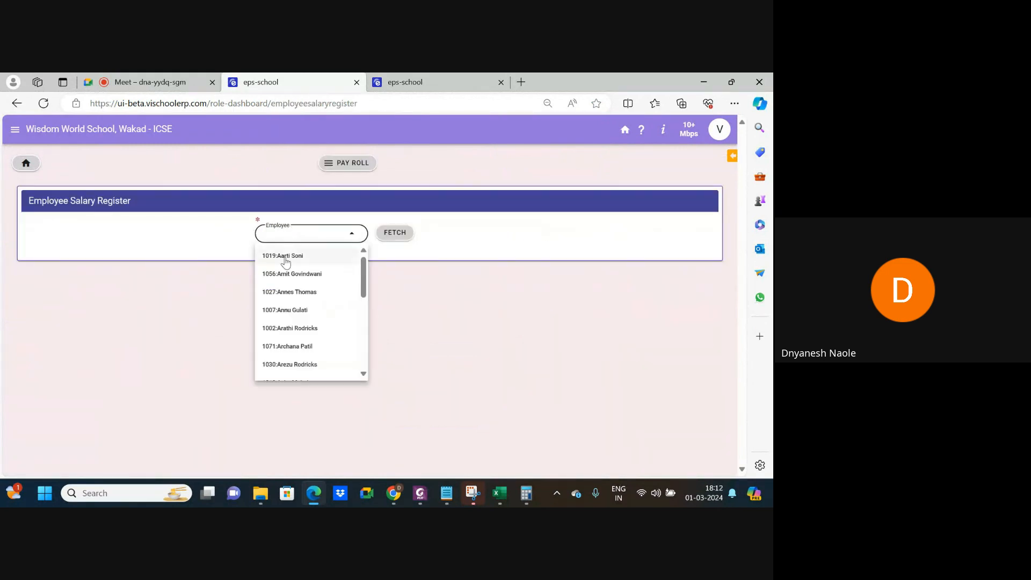
{"action": "left_click", "coordinate": [293, 274]}
{"action": "left_click", "coordinate": [393, 234]}
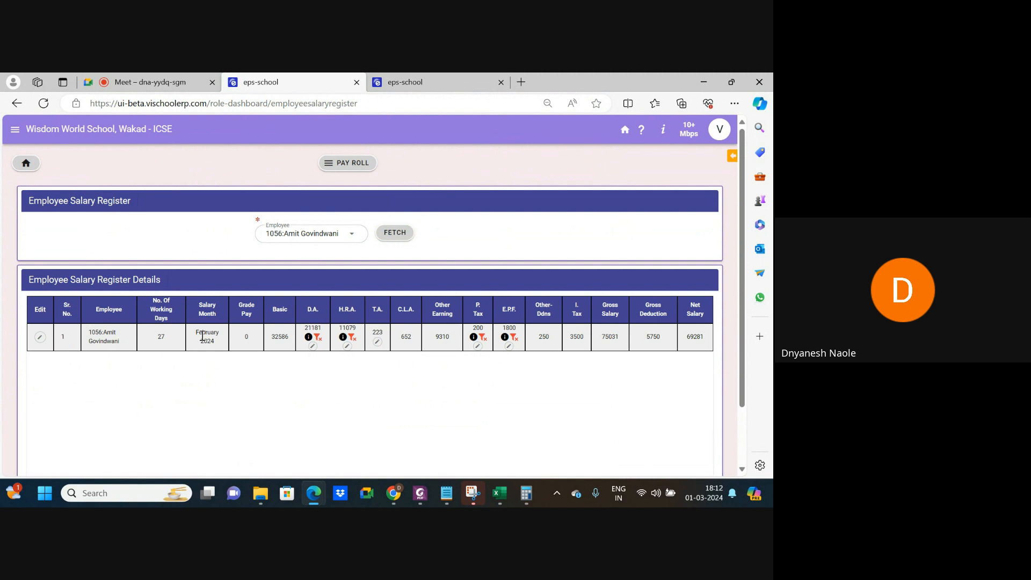
{"action": "scroll", "coordinate": [203, 335], "scroll_direction": "up", "scroll_amount": 3}
{"action": "scroll", "coordinate": [211, 330], "scroll_direction": "down", "scroll_amount": 3}
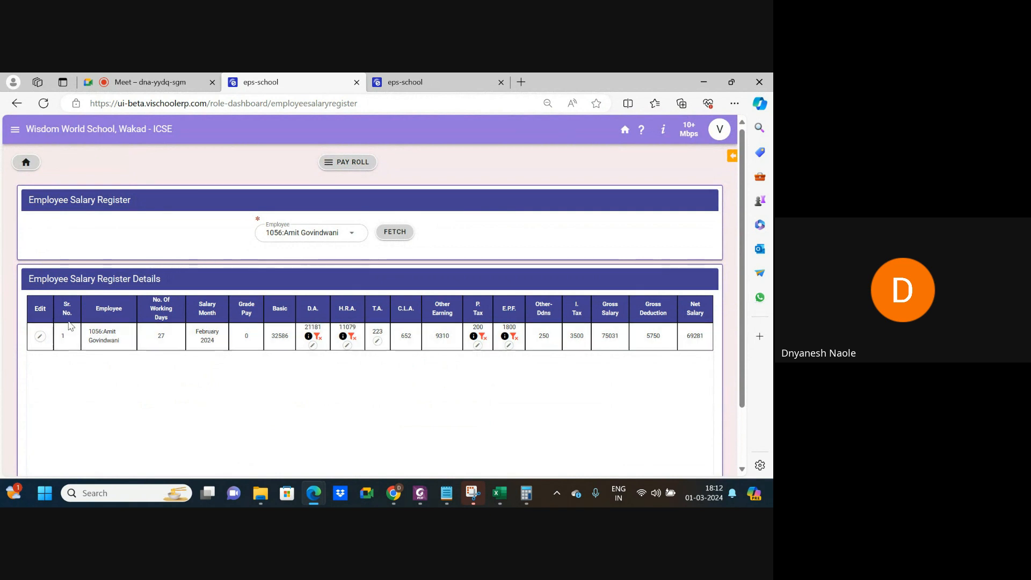
Open and cancel the salary row edit, then save the D.A. amount without a rule.
{"action": "left_click", "coordinate": [39, 336]}
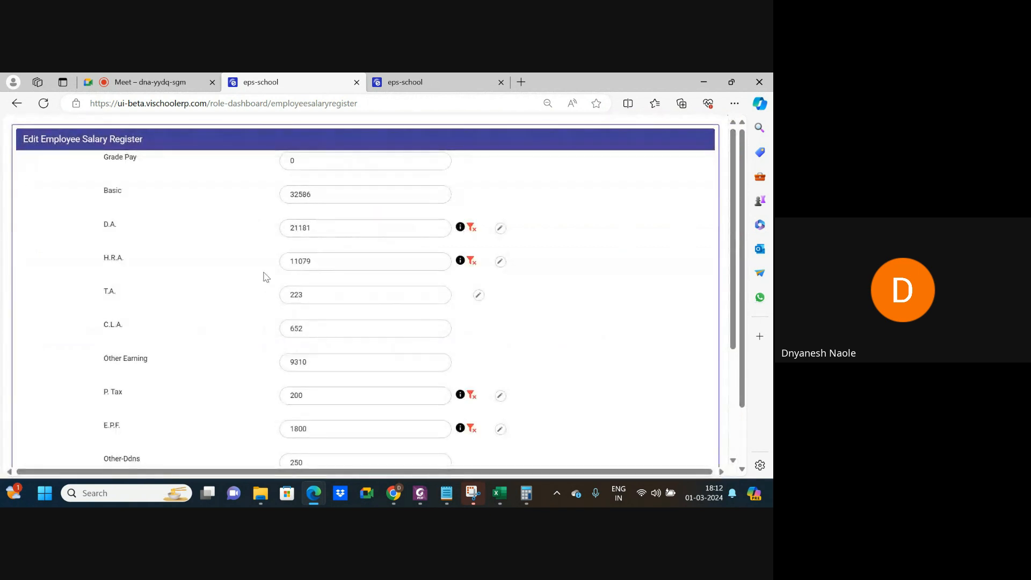
{"action": "scroll", "coordinate": [262, 300], "scroll_direction": "down", "scroll_amount": 3}
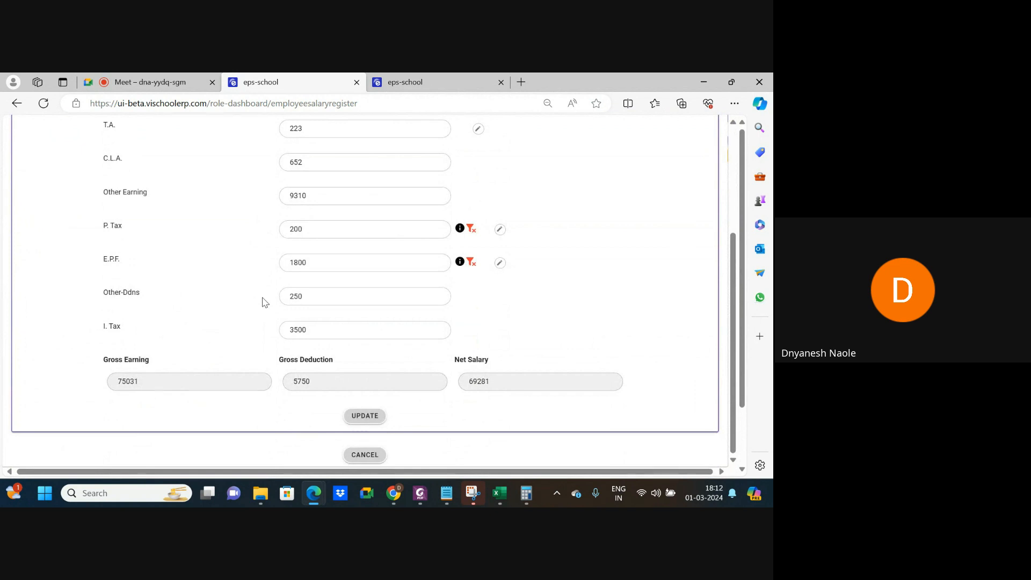
{"action": "scroll", "coordinate": [262, 300], "scroll_direction": "up", "scroll_amount": 1}
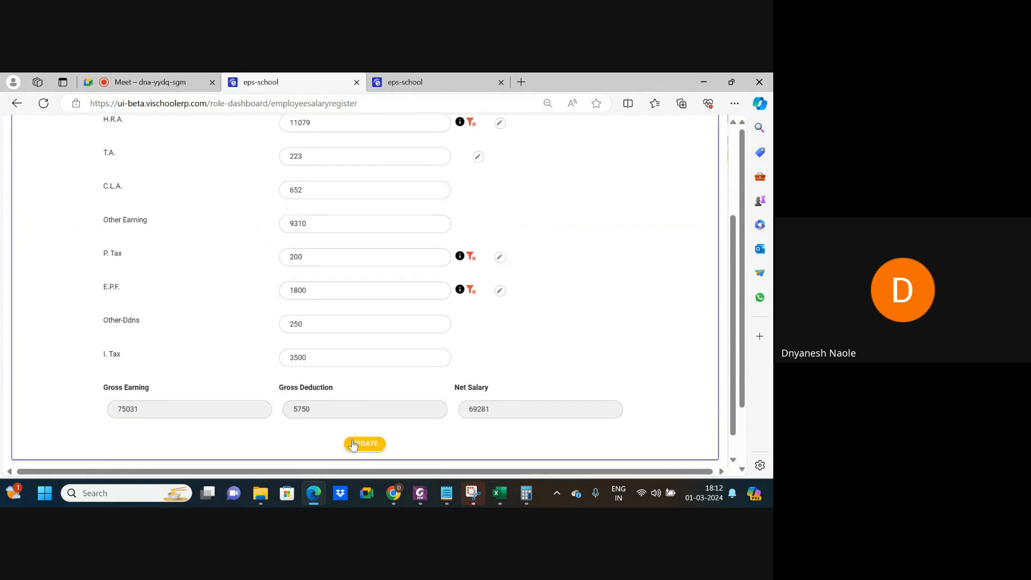
{"action": "scroll", "coordinate": [353, 445], "scroll_direction": "down", "scroll_amount": 1}
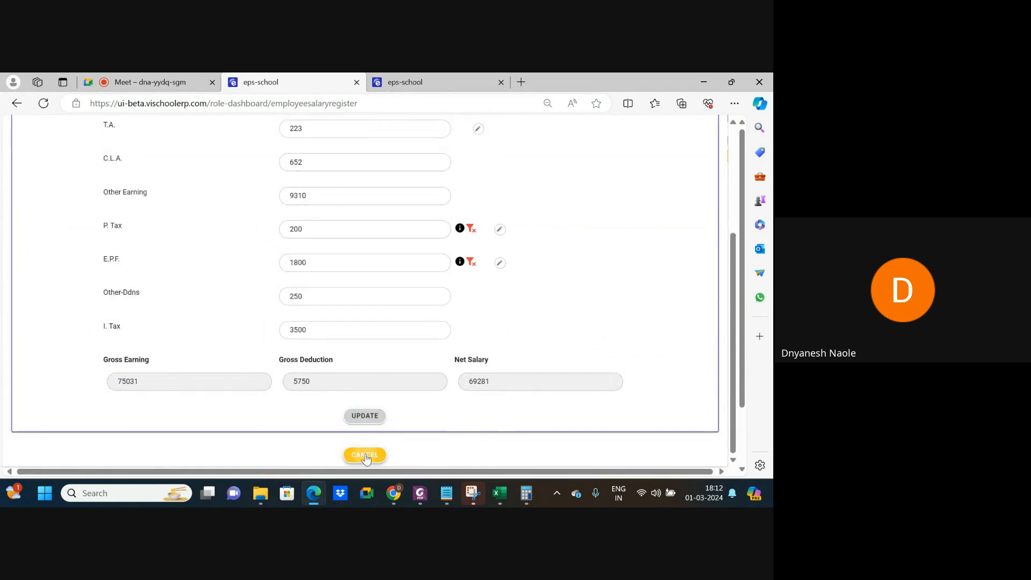
{"action": "left_click", "coordinate": [365, 455]}
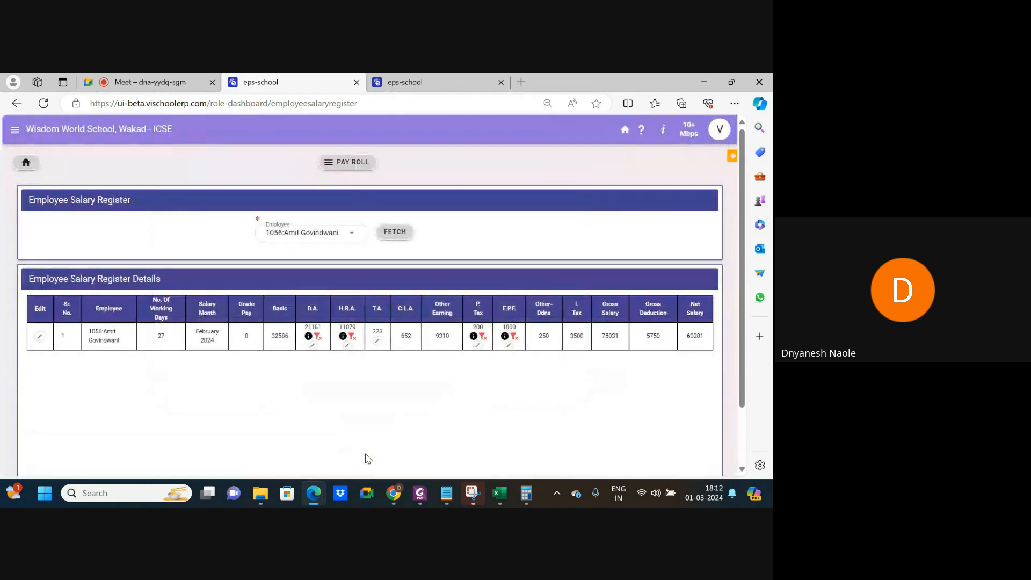
{"action": "left_click", "coordinate": [313, 346]}
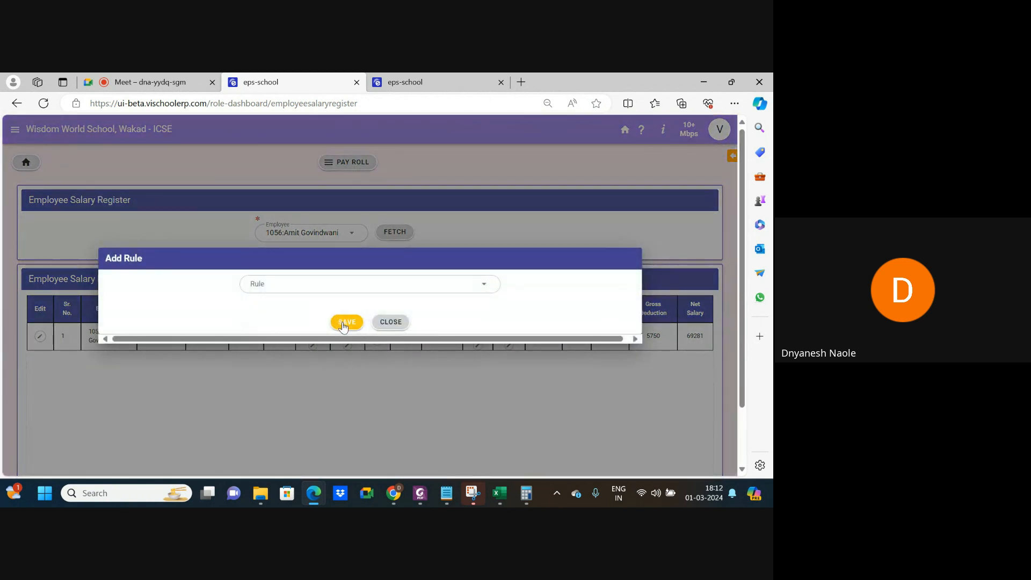
{"action": "left_click", "coordinate": [344, 323]}
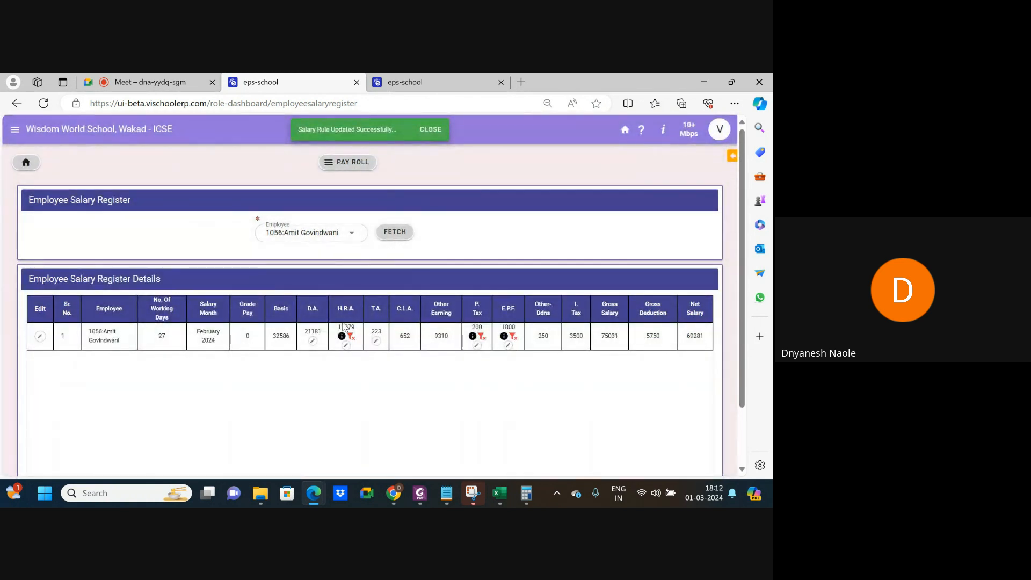
{"action": "left_click", "coordinate": [424, 129]}
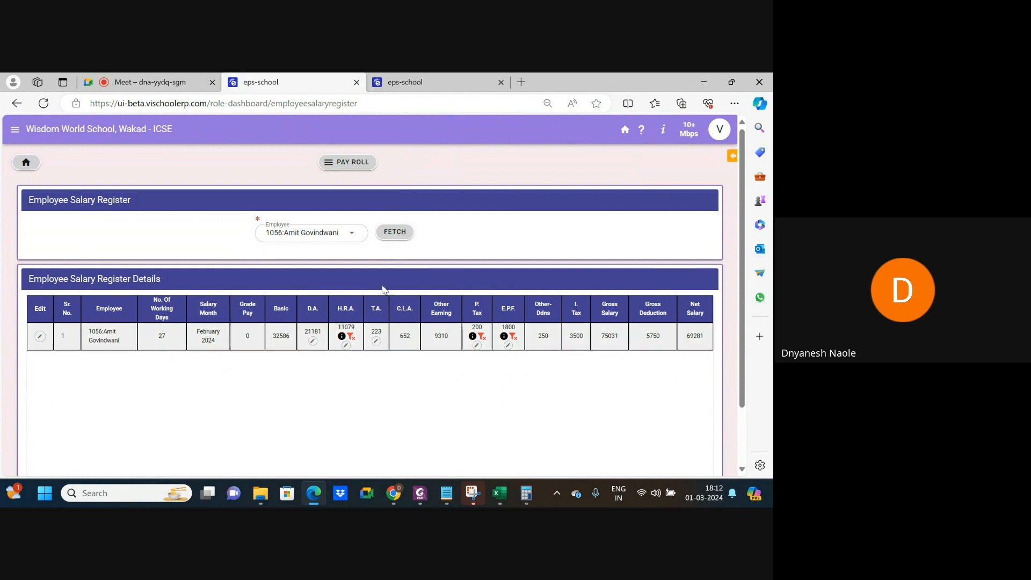
In Monthly Salary Calculation, fetch the complete salary register for February 2024.
{"action": "left_click", "coordinate": [340, 170]}
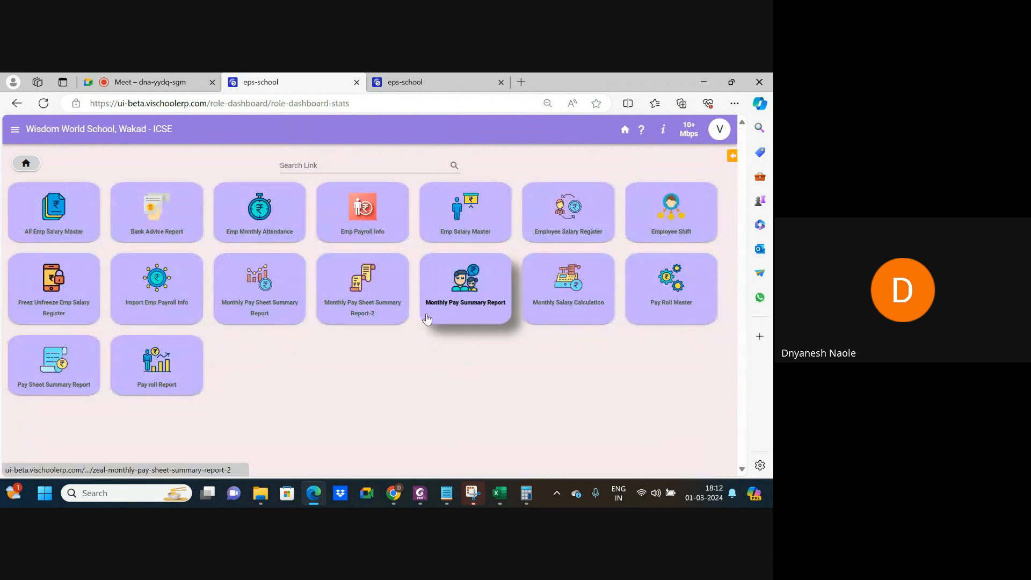
{"action": "left_click", "coordinate": [548, 302]}
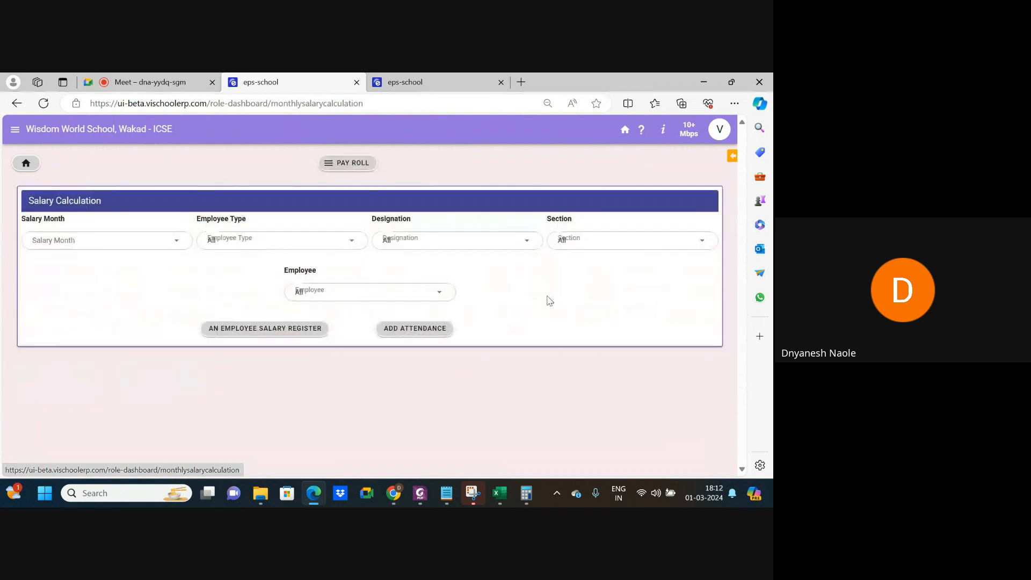
{"action": "left_click", "coordinate": [139, 239]}
{"action": "left_click", "coordinate": [66, 302]}
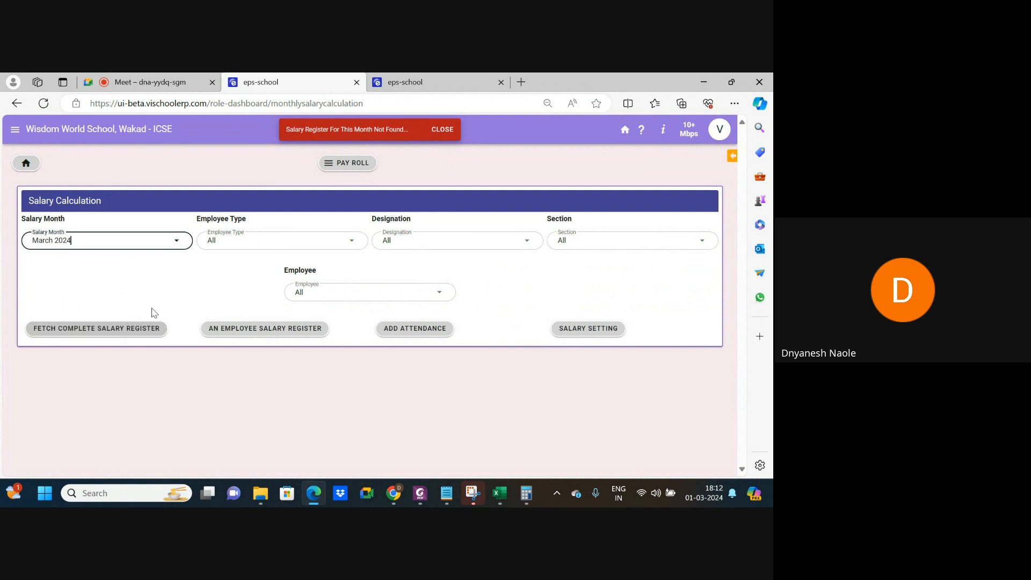
{"action": "left_click", "coordinate": [148, 245]}
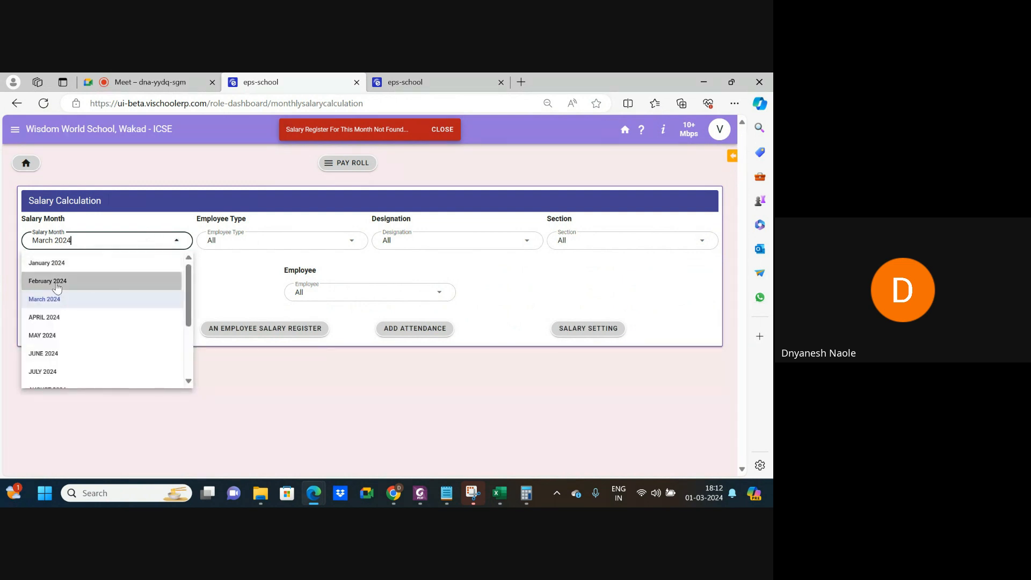
{"action": "left_click", "coordinate": [54, 281]}
{"action": "left_click", "coordinate": [145, 330]}
{"action": "scroll", "coordinate": [308, 350], "scroll_direction": "down", "scroll_amount": 2}
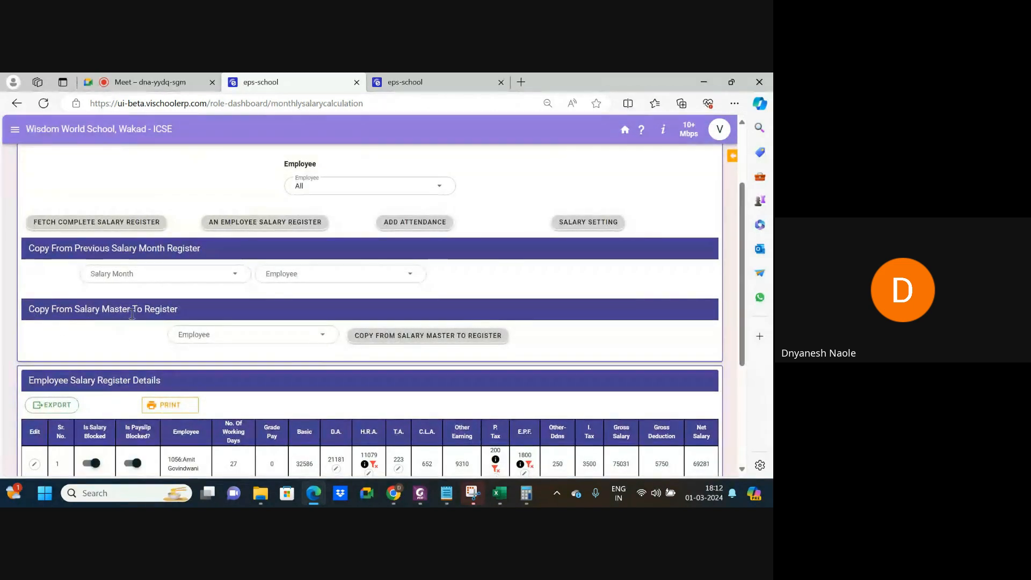
Tick three employees under Copy From Salary Master To Register and review the February 2024 register.
{"action": "left_click", "coordinate": [239, 340]}
{"action": "left_click", "coordinate": [225, 245]}
{"action": "left_click", "coordinate": [228, 268]}
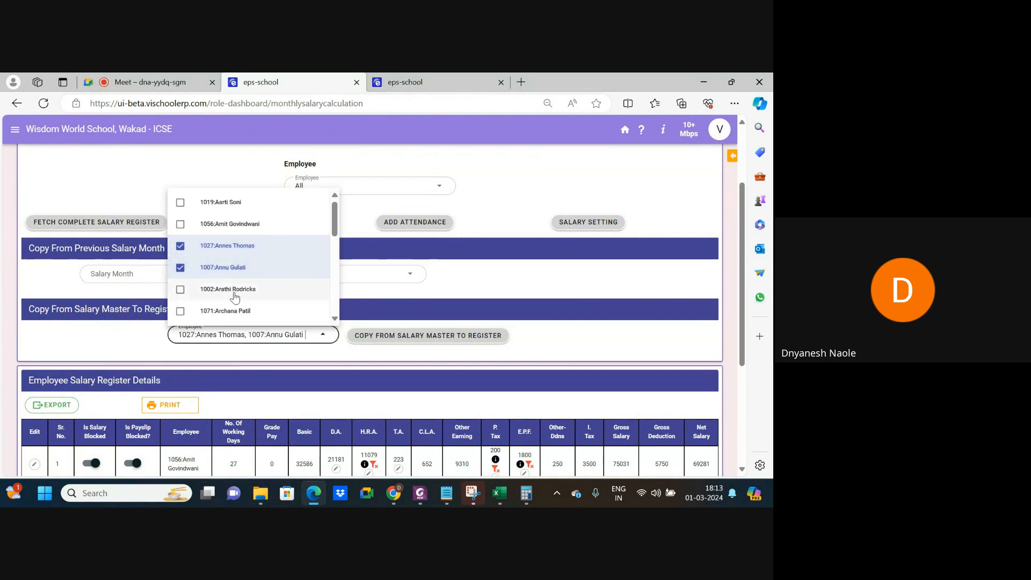
{"action": "left_click", "coordinate": [231, 289]}
{"action": "left_click", "coordinate": [129, 340]}
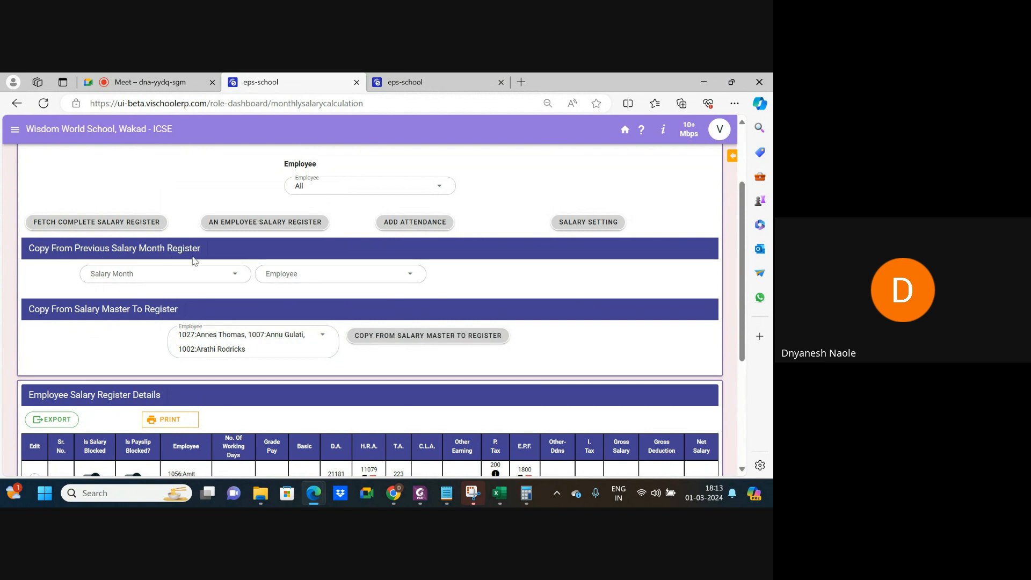
{"action": "scroll", "coordinate": [242, 274], "scroll_direction": "up", "scroll_amount": 1}
{"action": "scroll", "coordinate": [255, 274], "scroll_direction": "down", "scroll_amount": 3}
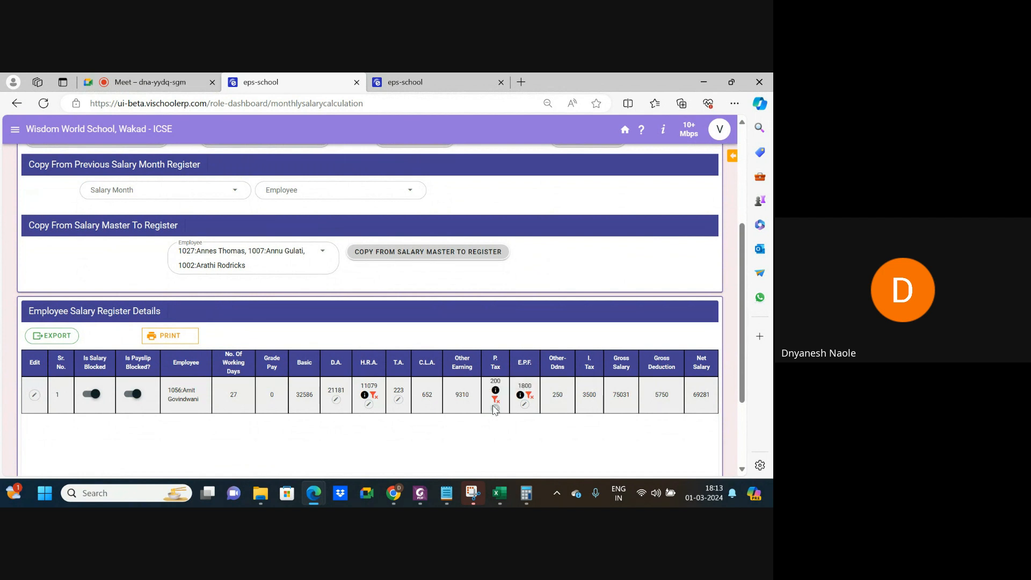
{"action": "scroll", "coordinate": [321, 395], "scroll_direction": "up", "scroll_amount": 1}
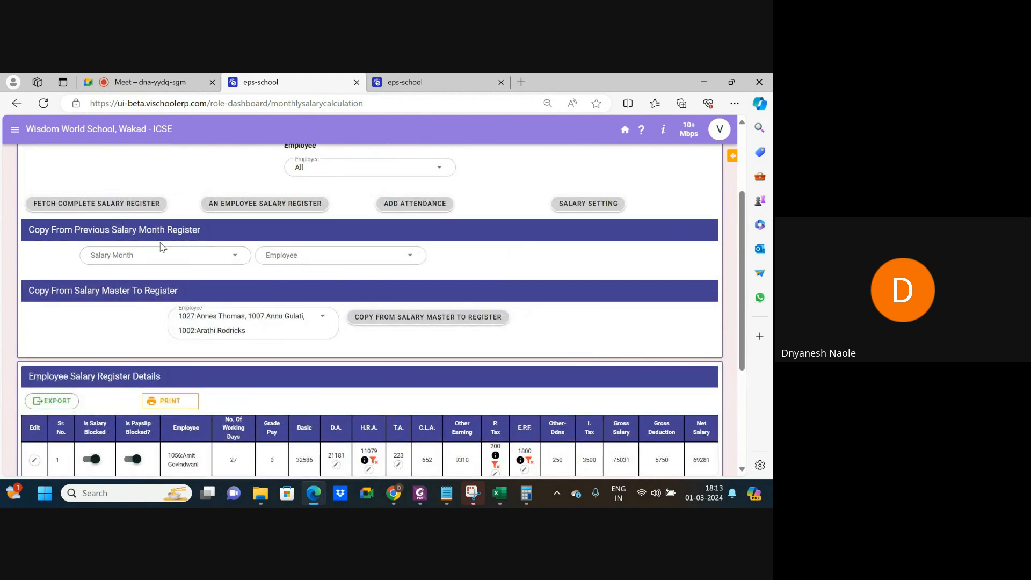
{"action": "scroll", "coordinate": [192, 274], "scroll_direction": "down", "scroll_amount": 4}
{"action": "scroll", "coordinate": [192, 274], "scroll_direction": "up", "scroll_amount": 3}
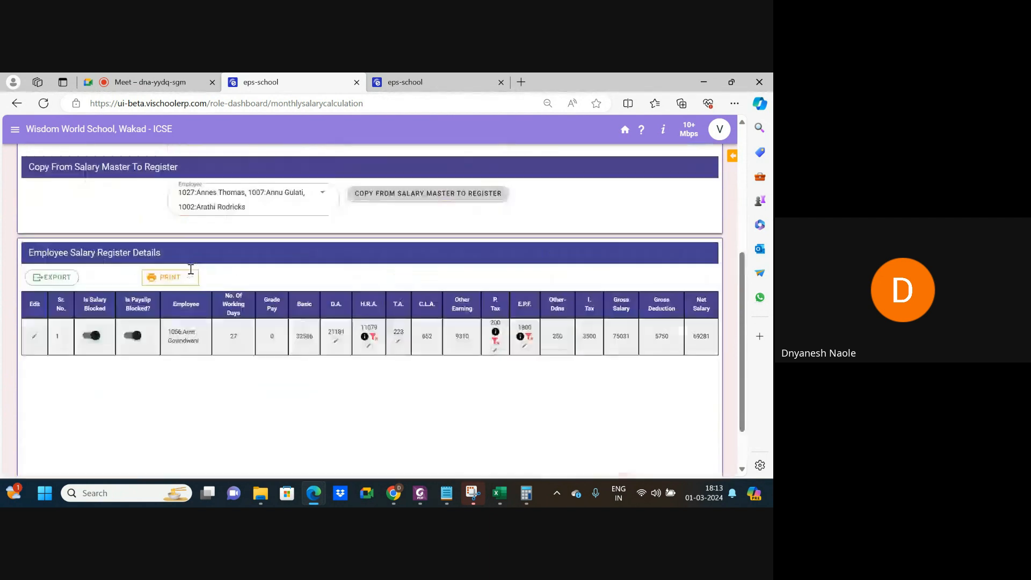
{"action": "scroll", "coordinate": [190, 273], "scroll_direction": "up", "scroll_amount": 1}
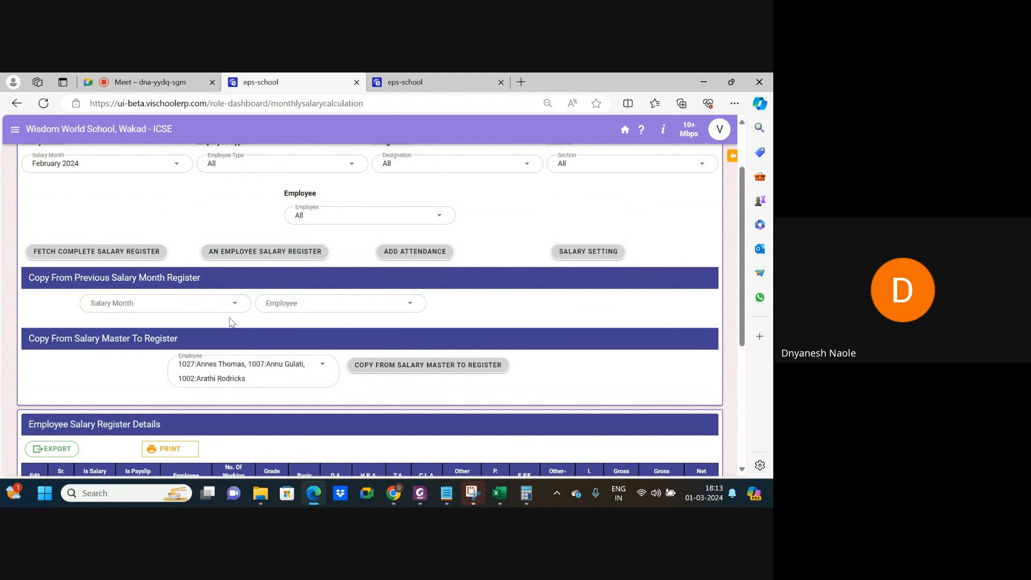
{"action": "scroll", "coordinate": [231, 322], "scroll_direction": "down", "scroll_amount": 2}
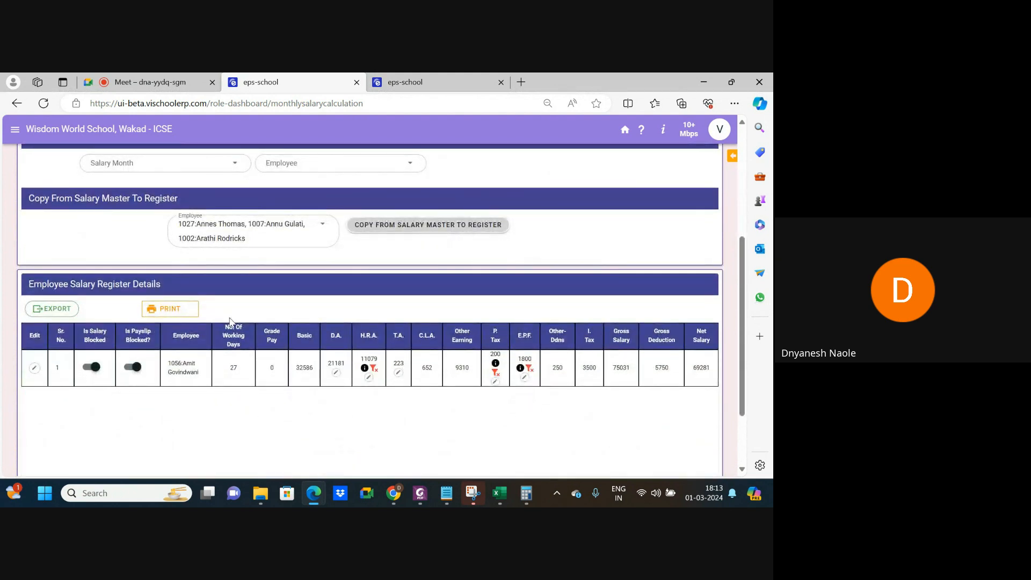
{"action": "scroll", "coordinate": [229, 321], "scroll_direction": "up", "scroll_amount": 2}
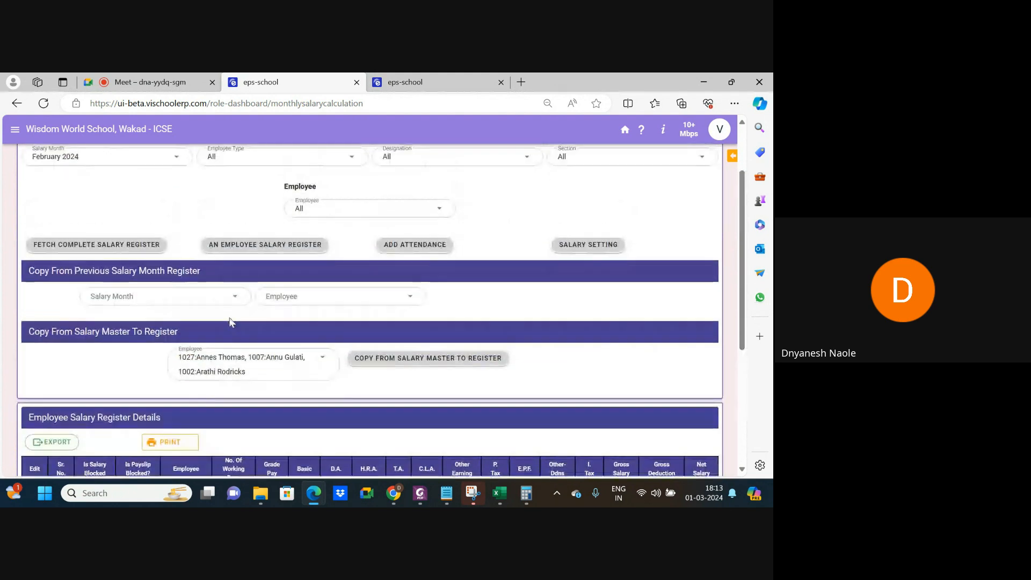
In Salary Setting, switch off the employee's February 2024 salary release and payslip release statuses.
{"action": "left_click", "coordinate": [595, 249]}
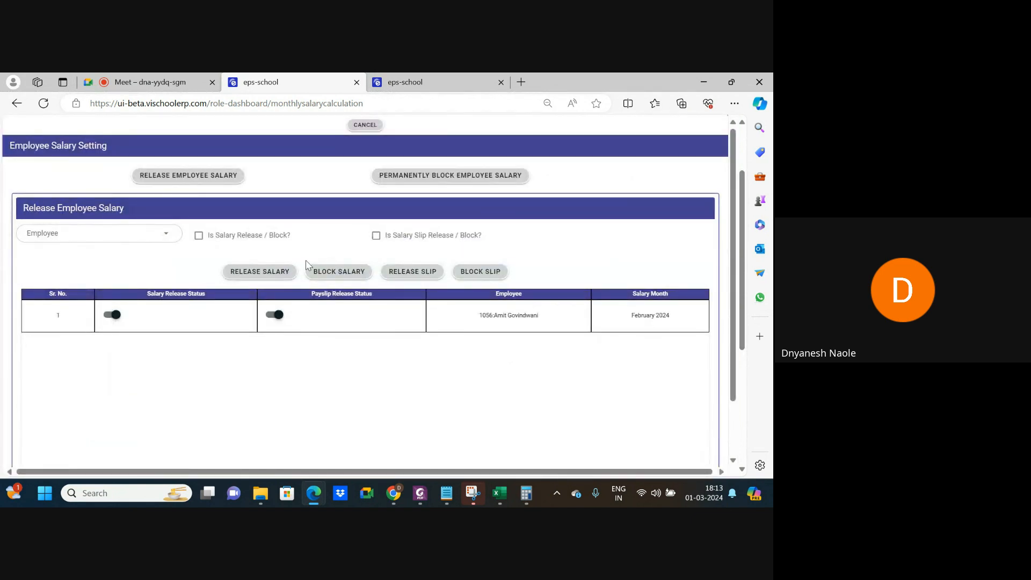
{"action": "left_click", "coordinate": [260, 271]}
{"action": "left_click", "coordinate": [133, 232]}
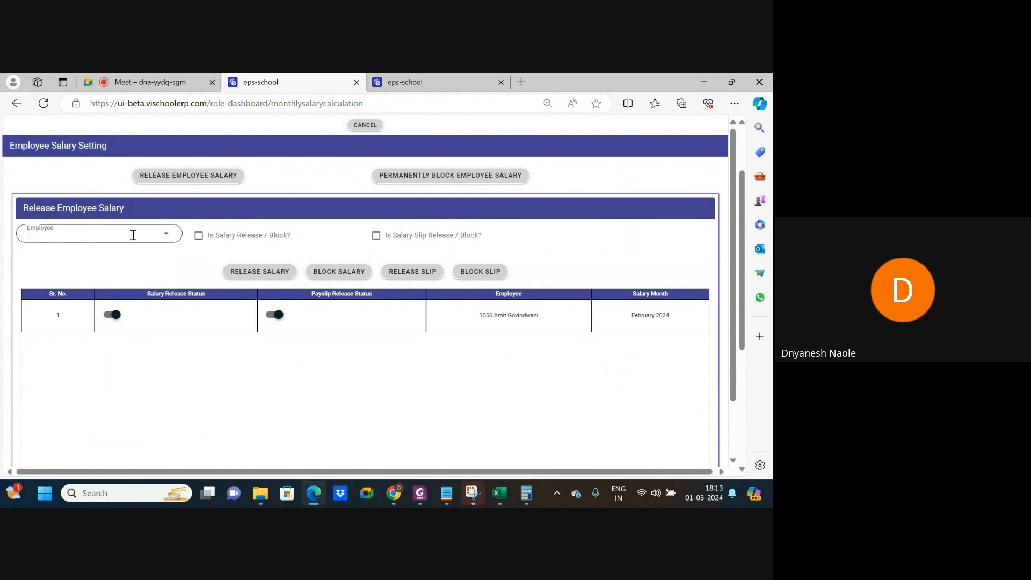
{"action": "left_click", "coordinate": [231, 257]}
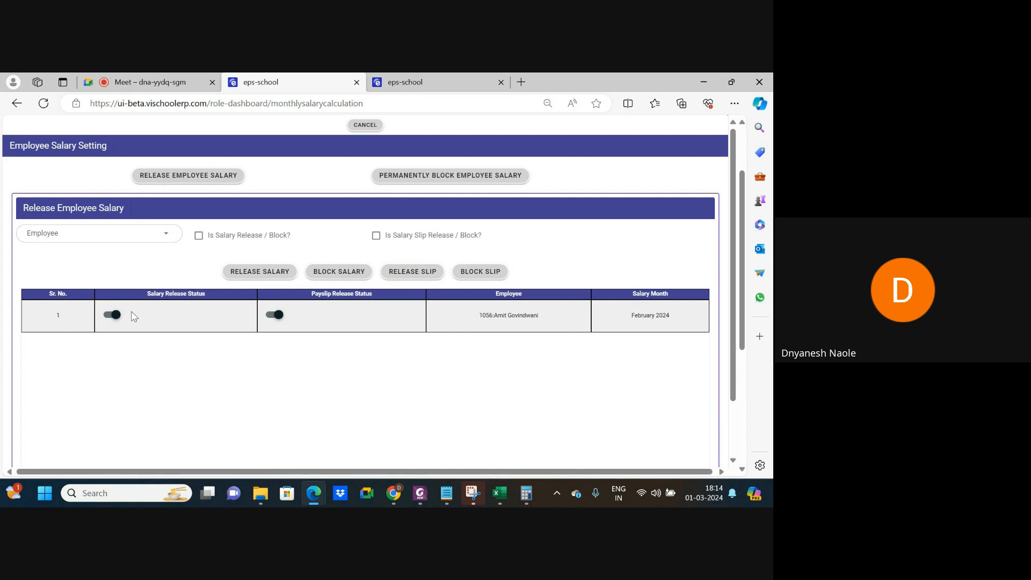
{"action": "left_click", "coordinate": [114, 316]}
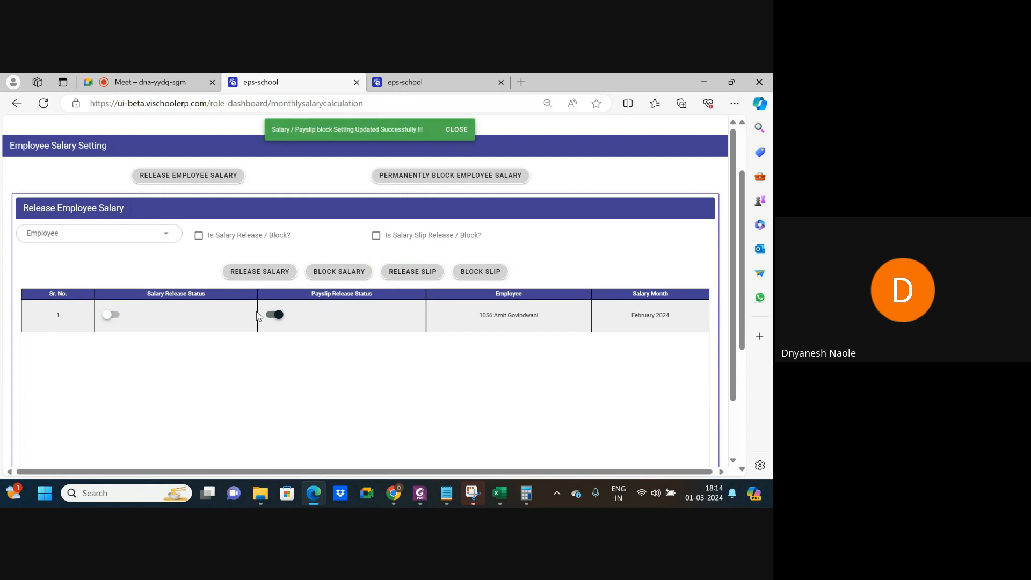
{"action": "left_click", "coordinate": [276, 316]}
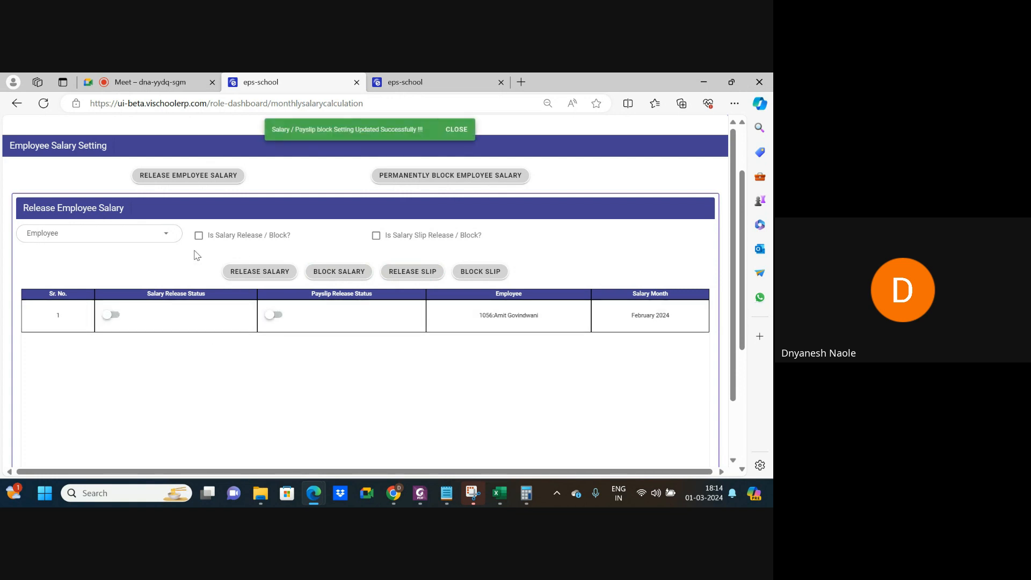
{"action": "left_click", "coordinate": [420, 85]}
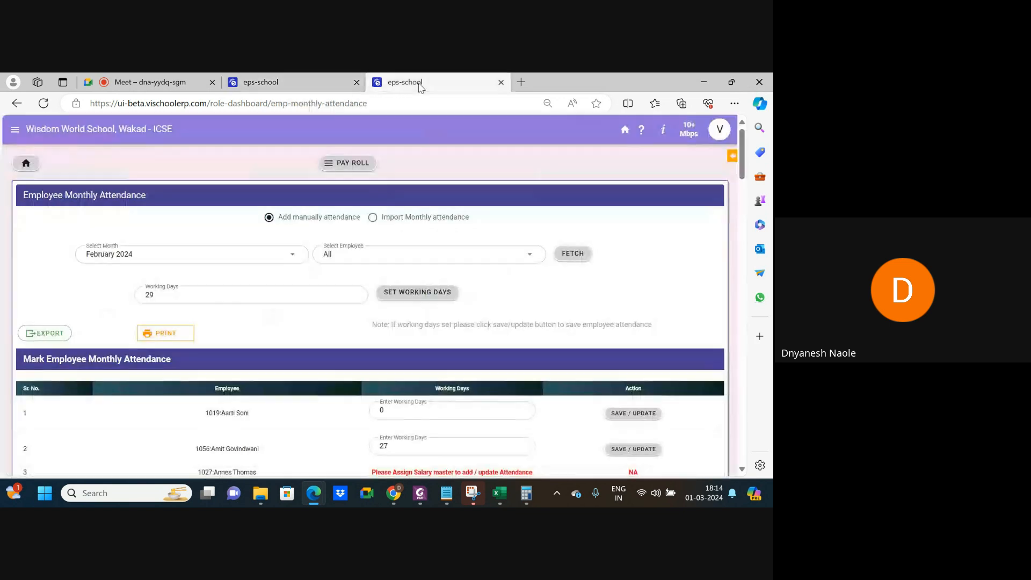
Freeze the salary register for year 2024, month February 2024, on the Pay Roll Freez/Unfreez page.
{"action": "left_click", "coordinate": [349, 164]}
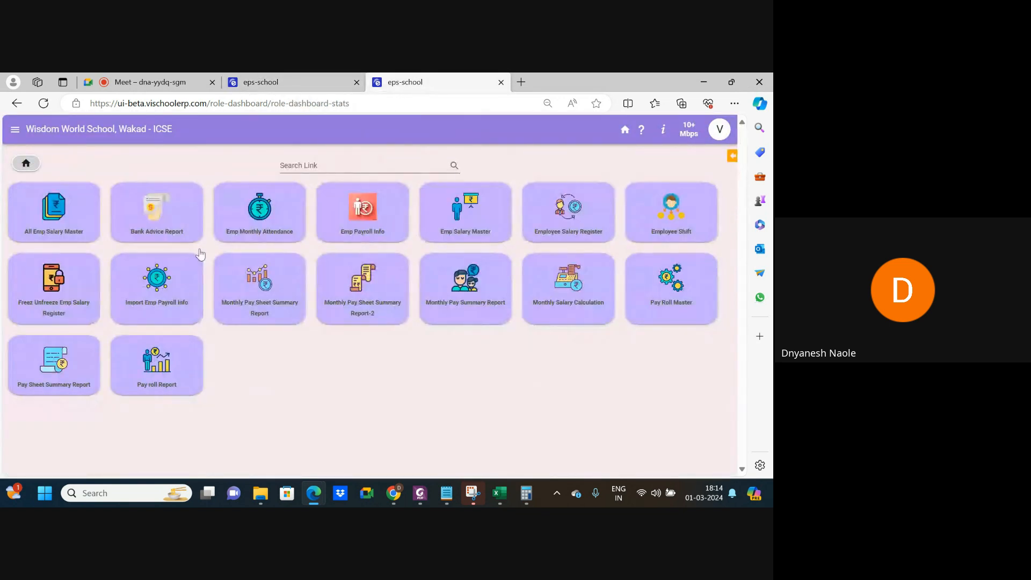
{"action": "left_click", "coordinate": [38, 300]}
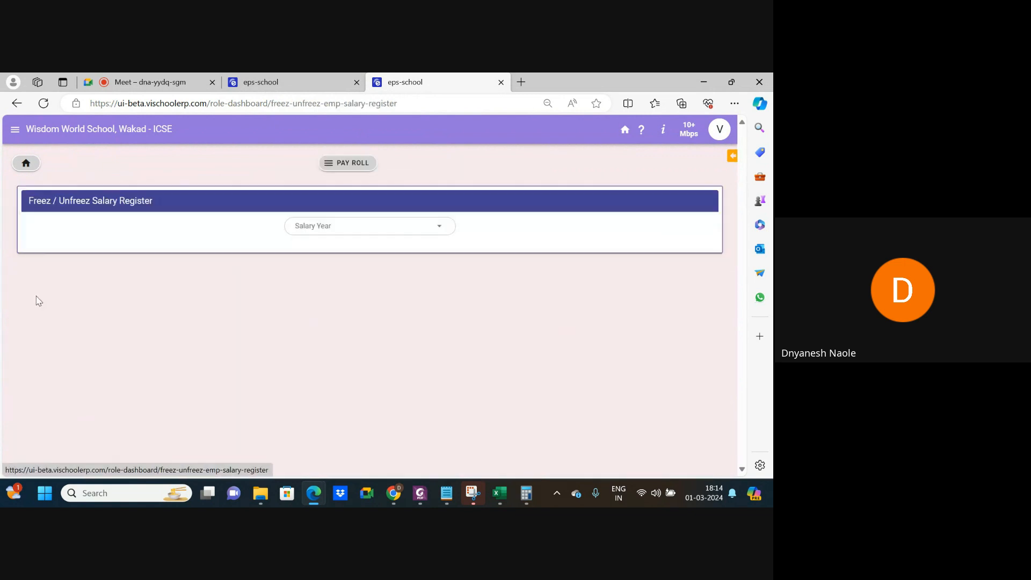
{"action": "left_click", "coordinate": [330, 232]}
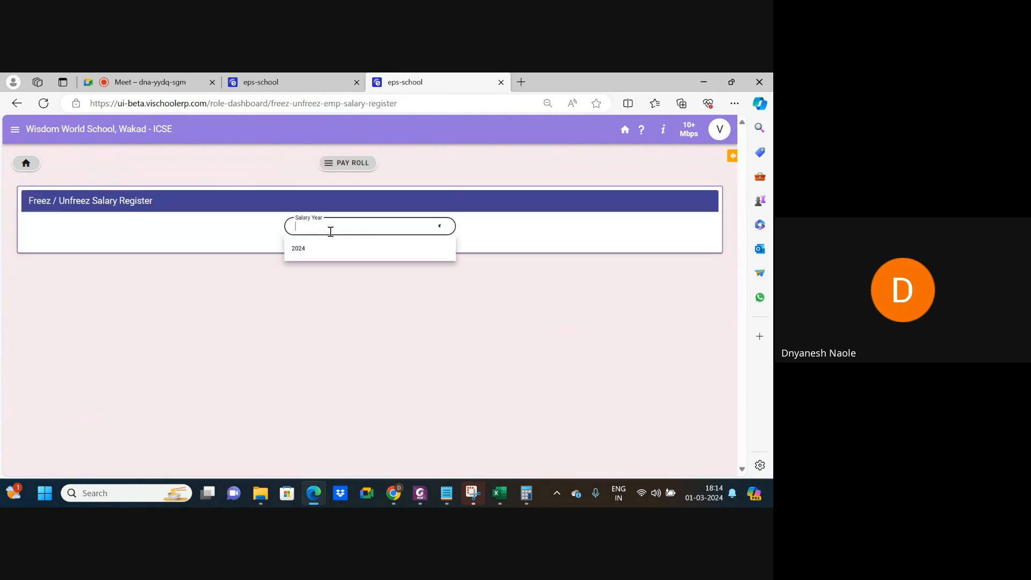
{"action": "left_click", "coordinate": [309, 253]}
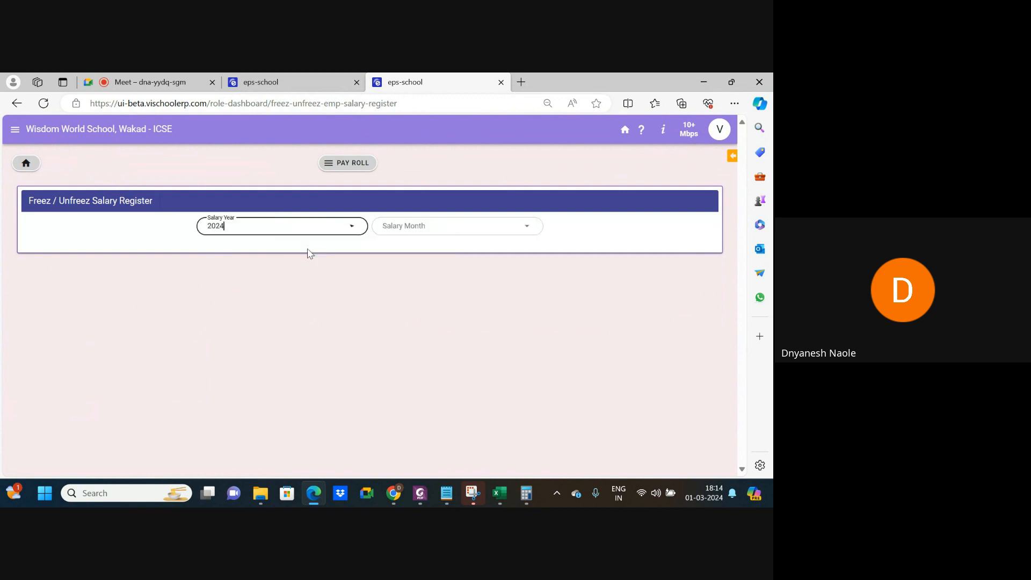
{"action": "left_click", "coordinate": [412, 227]}
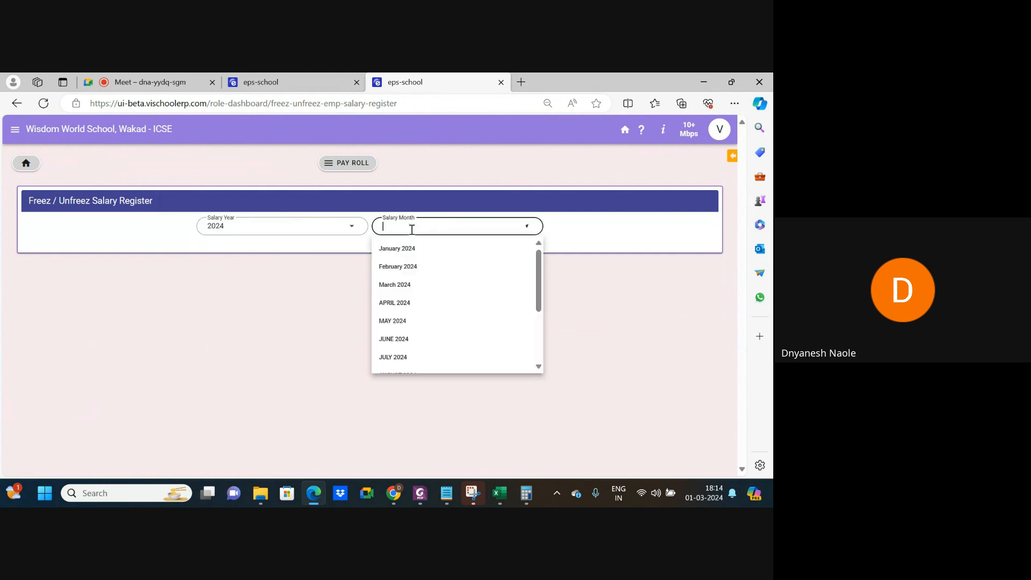
{"action": "left_click", "coordinate": [407, 268]}
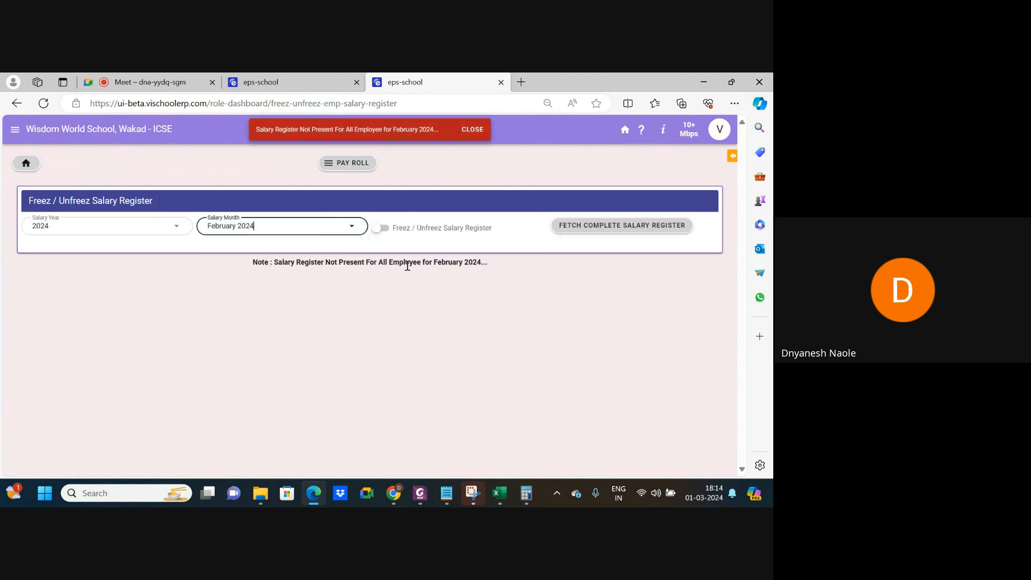
{"action": "left_click", "coordinate": [379, 229]}
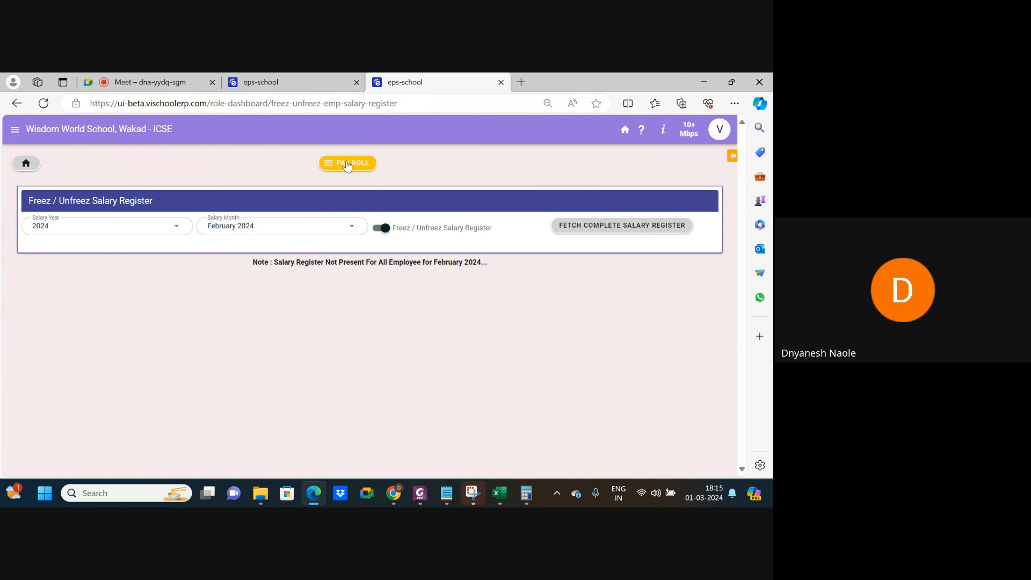
In the other school tab, cancel Employee Salary Setting and review the February 2024 register details.
{"action": "left_click", "coordinate": [309, 86]}
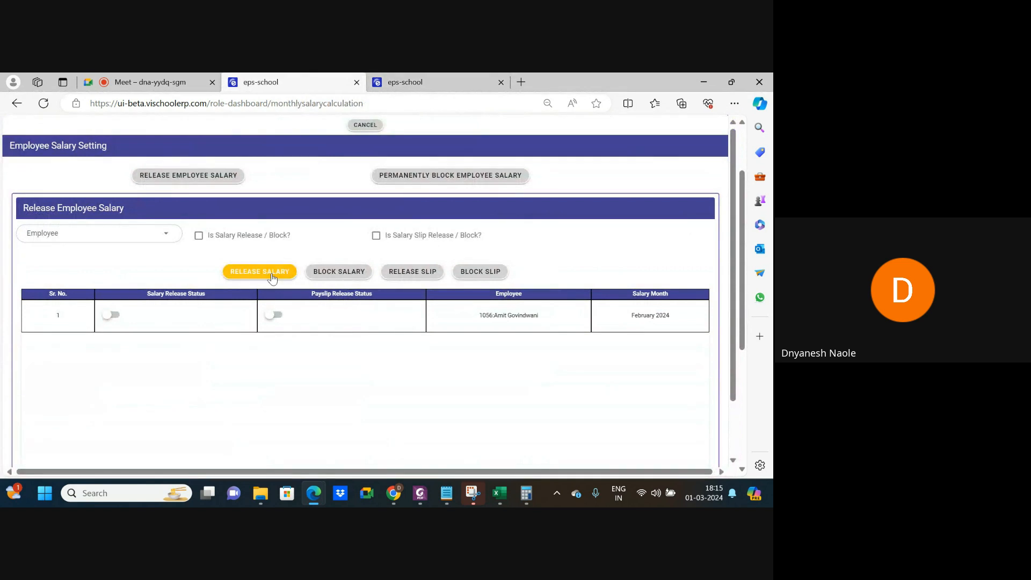
{"action": "scroll", "coordinate": [164, 209], "scroll_direction": "up", "scroll_amount": 2}
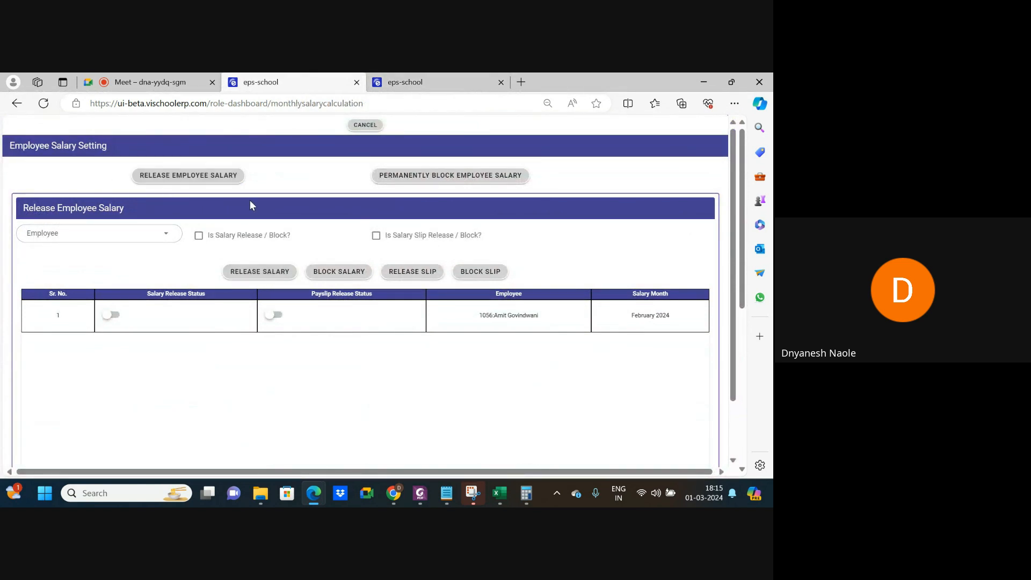
{"action": "scroll", "coordinate": [252, 205], "scroll_direction": "down", "scroll_amount": 2}
{"action": "scroll", "coordinate": [253, 205], "scroll_direction": "up", "scroll_amount": 2}
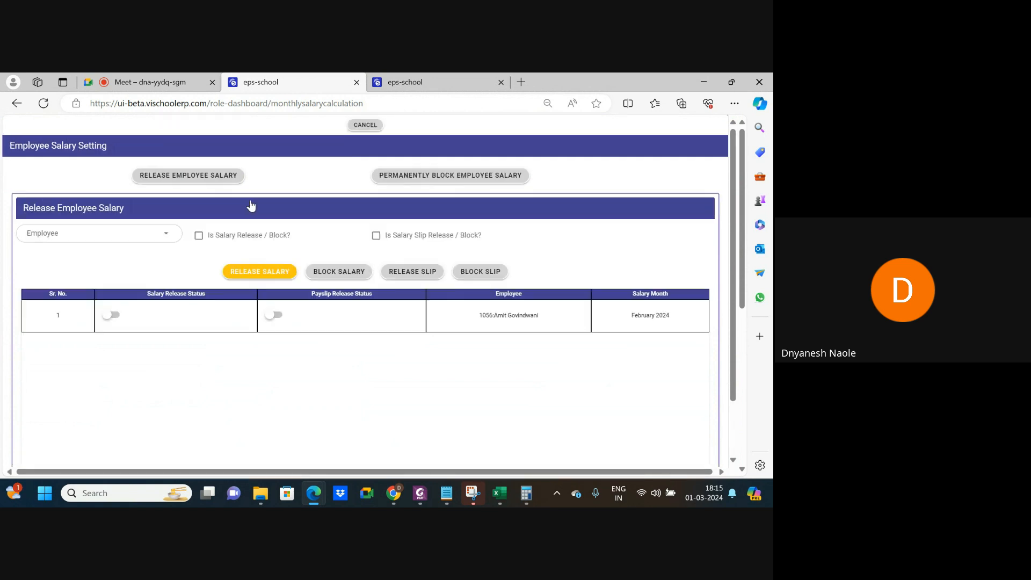
{"action": "left_click", "coordinate": [360, 125]}
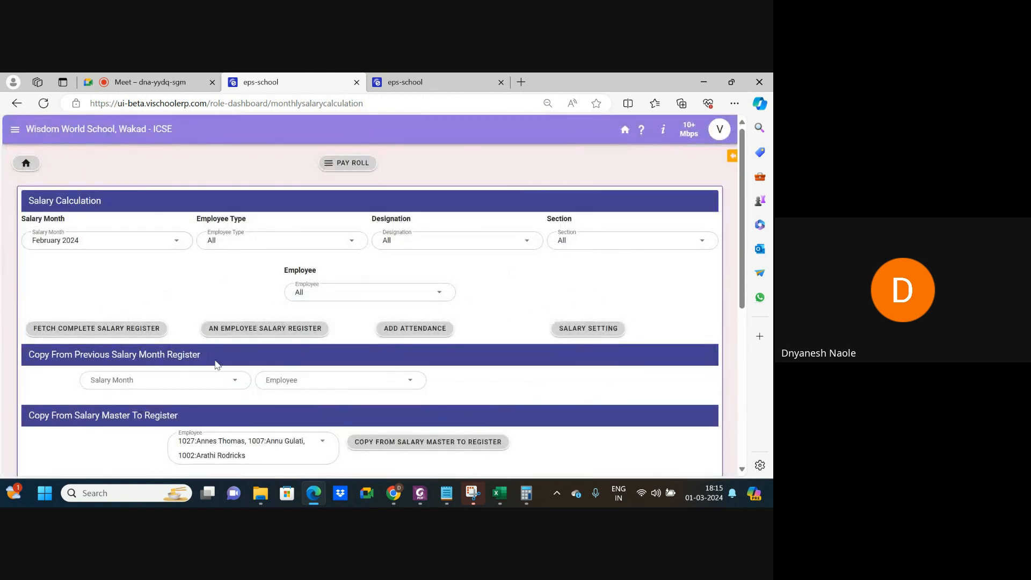
{"action": "scroll", "coordinate": [215, 365], "scroll_direction": "down", "scroll_amount": 3}
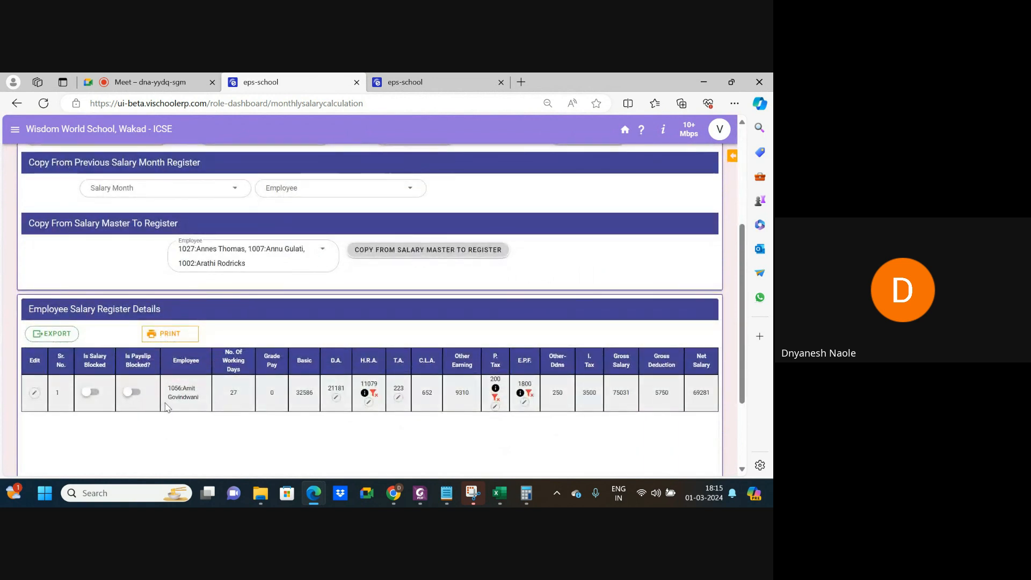
{"action": "scroll", "coordinate": [166, 407], "scroll_direction": "up", "scroll_amount": 3}
{"action": "scroll", "coordinate": [166, 407], "scroll_direction": "down", "scroll_amount": 3}
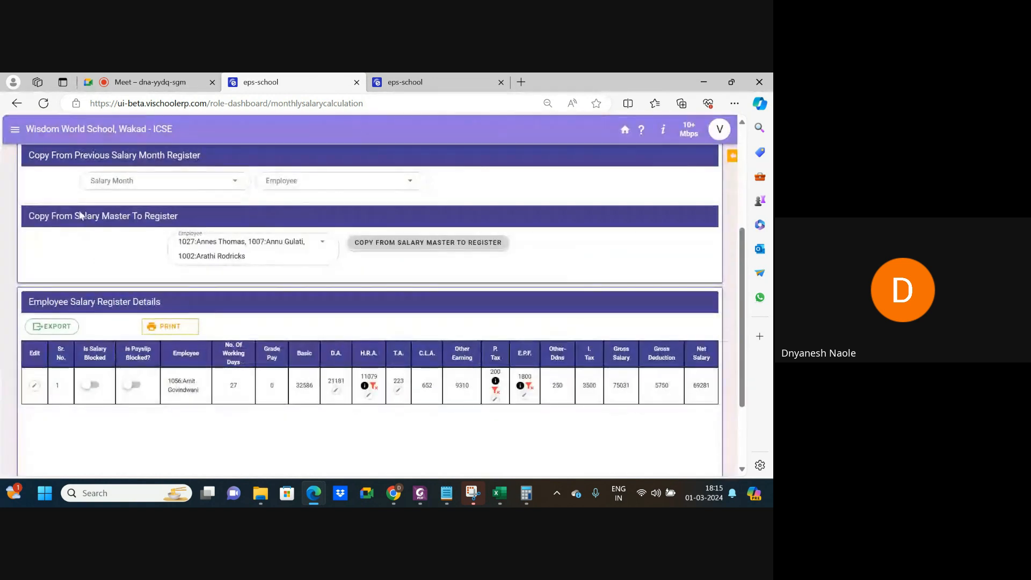
{"action": "scroll", "coordinate": [79, 211], "scroll_direction": "up", "scroll_amount": 5}
Log in as the teacher through Quick Links By-Pass Login using their employee code.
{"action": "left_click", "coordinate": [26, 170]}
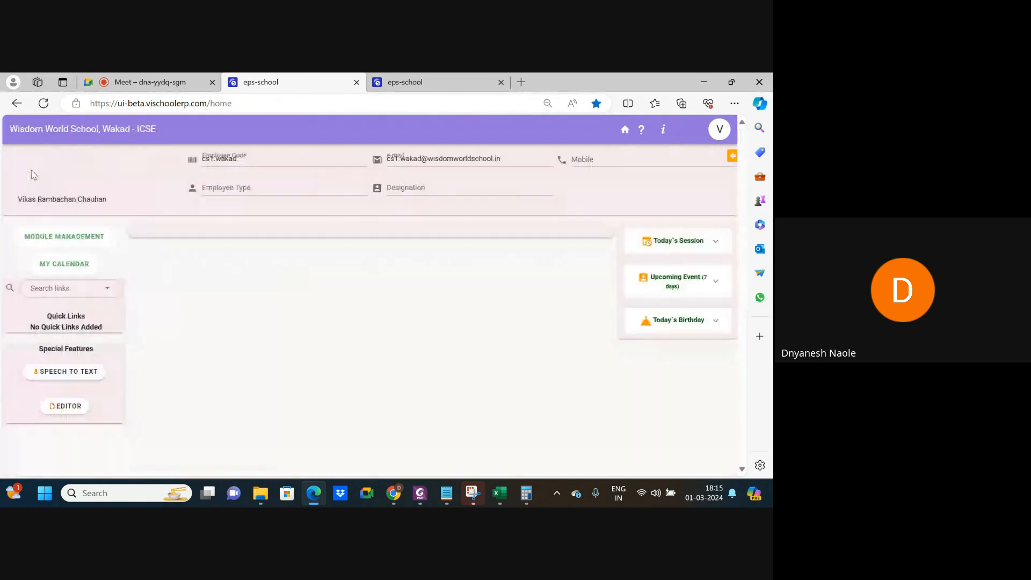
{"action": "left_click", "coordinate": [67, 336]}
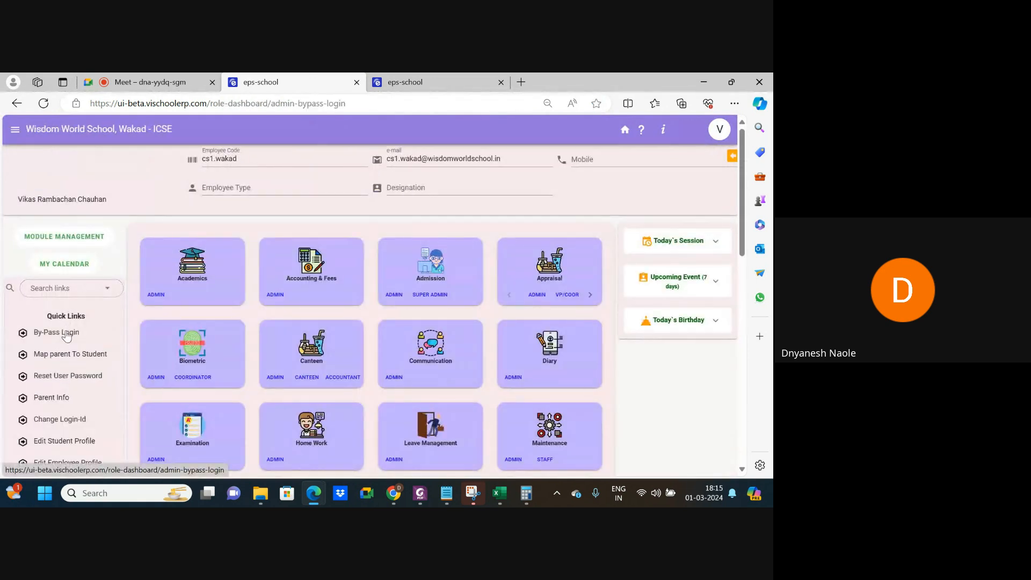
{"action": "left_click", "coordinate": [107, 221]}
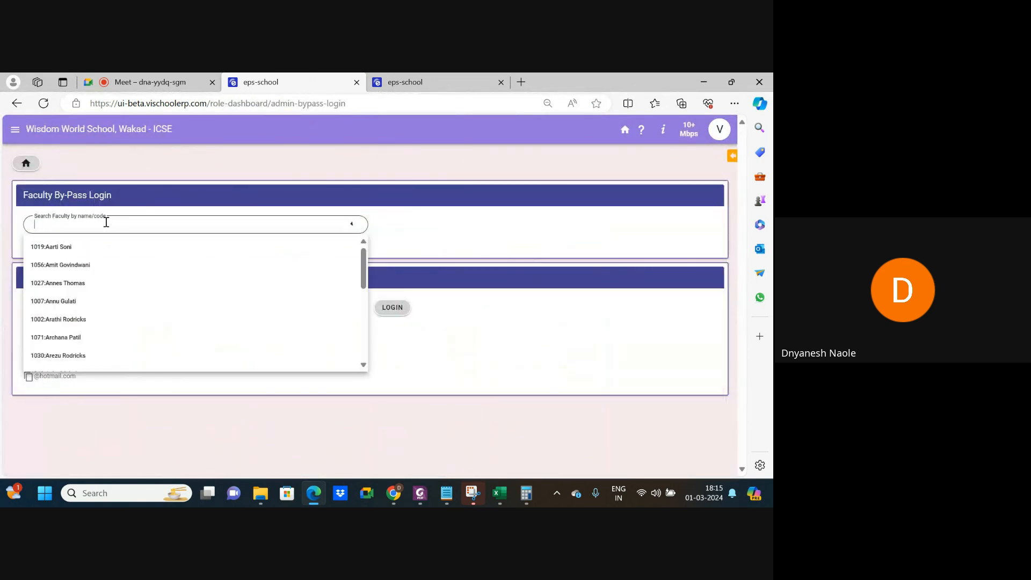
{"action": "type", "text": "1056"}
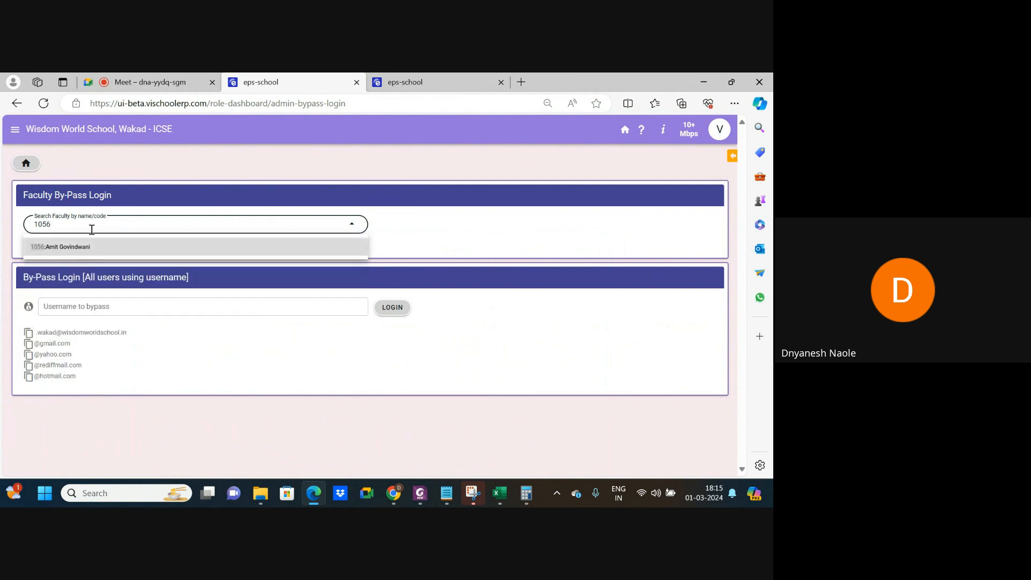
{"action": "left_click", "coordinate": [75, 246]}
{"action": "left_click", "coordinate": [406, 227]}
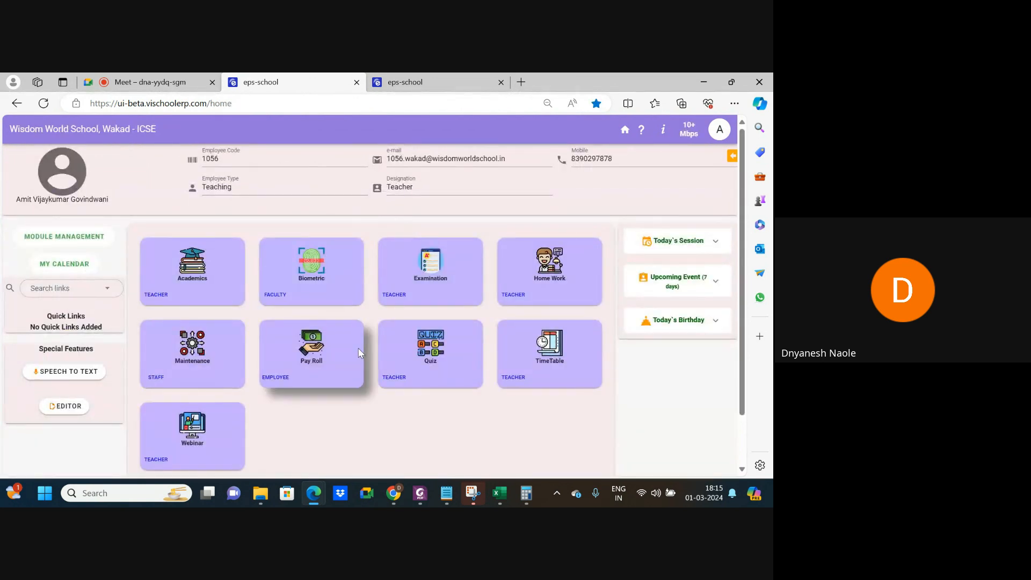
Fetch the teacher's 2024 February salary slip from the Pay Roll page and review it.
{"action": "left_click", "coordinate": [278, 388]}
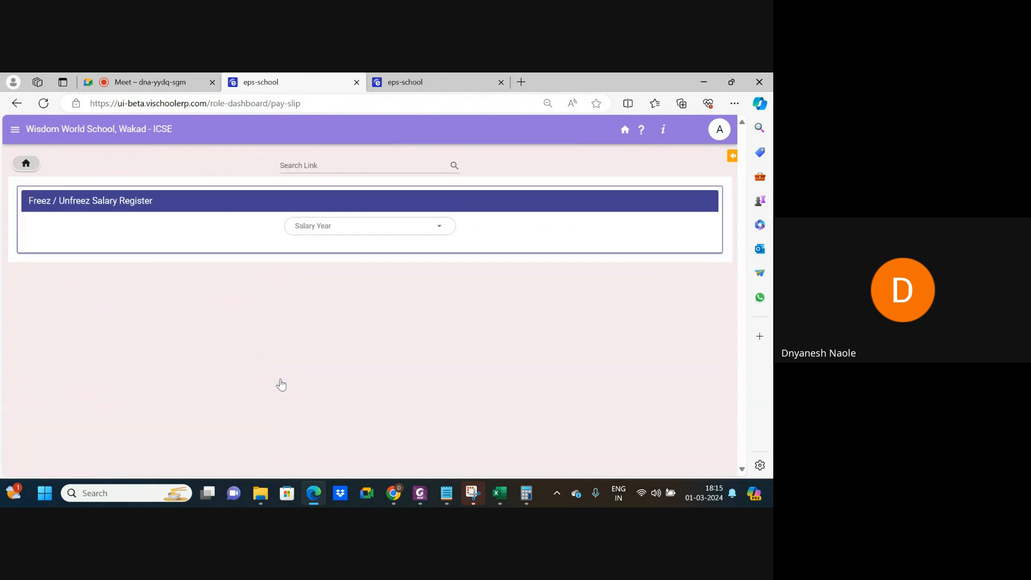
{"action": "left_click", "coordinate": [337, 228]}
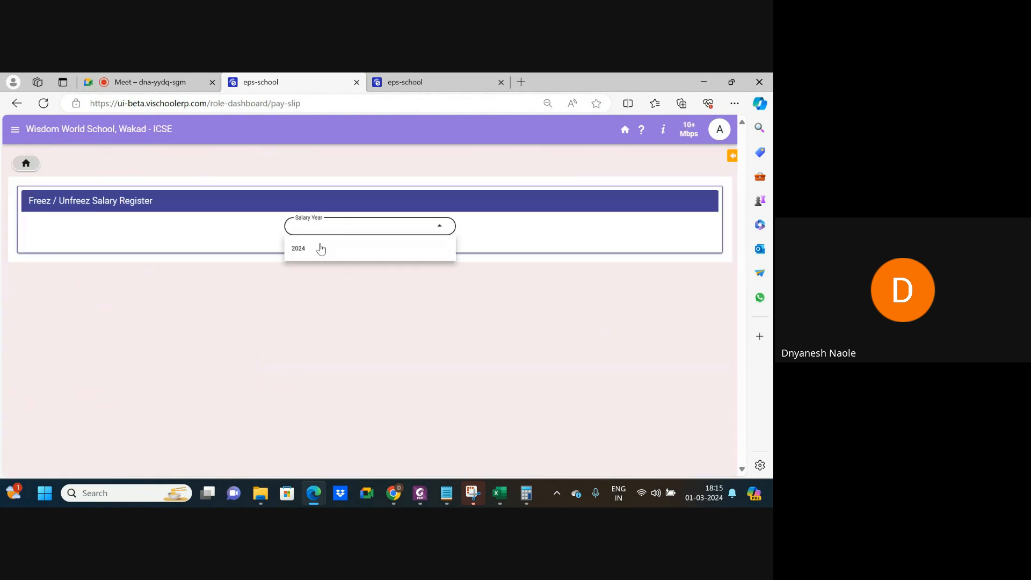
{"action": "left_click", "coordinate": [320, 251]}
{"action": "left_click", "coordinate": [397, 228]}
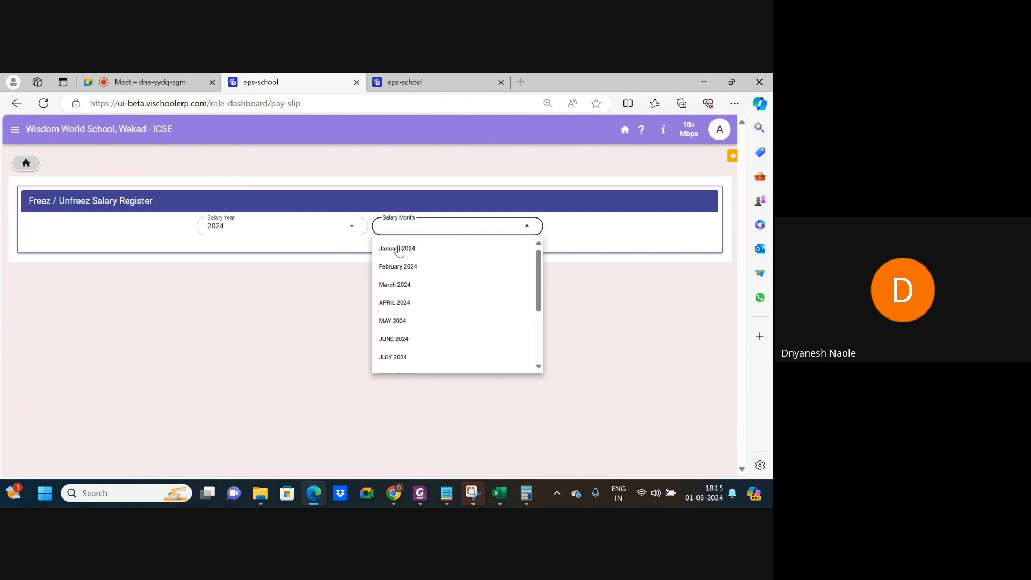
{"action": "left_click", "coordinate": [408, 268]}
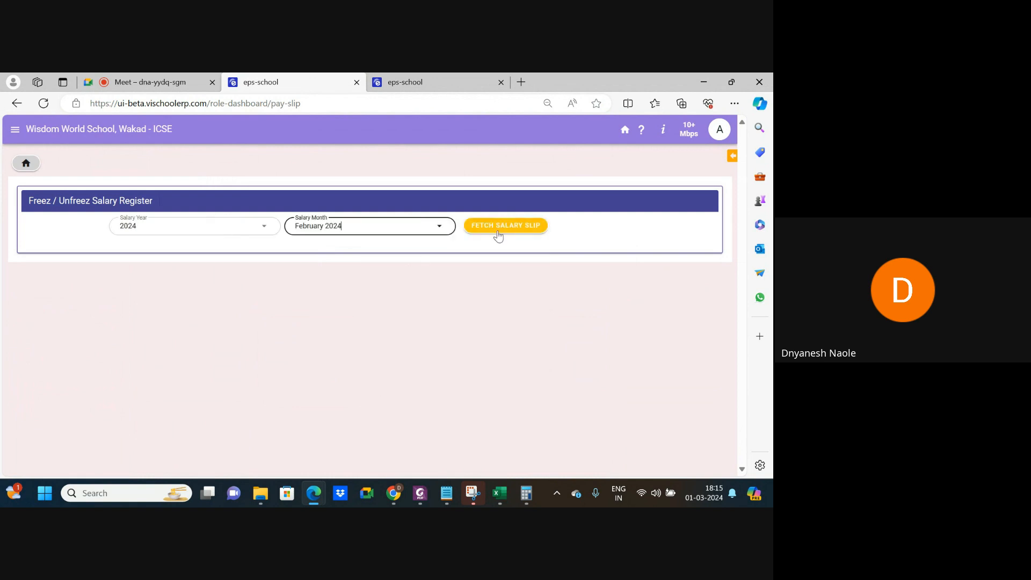
{"action": "left_click", "coordinate": [498, 231]}
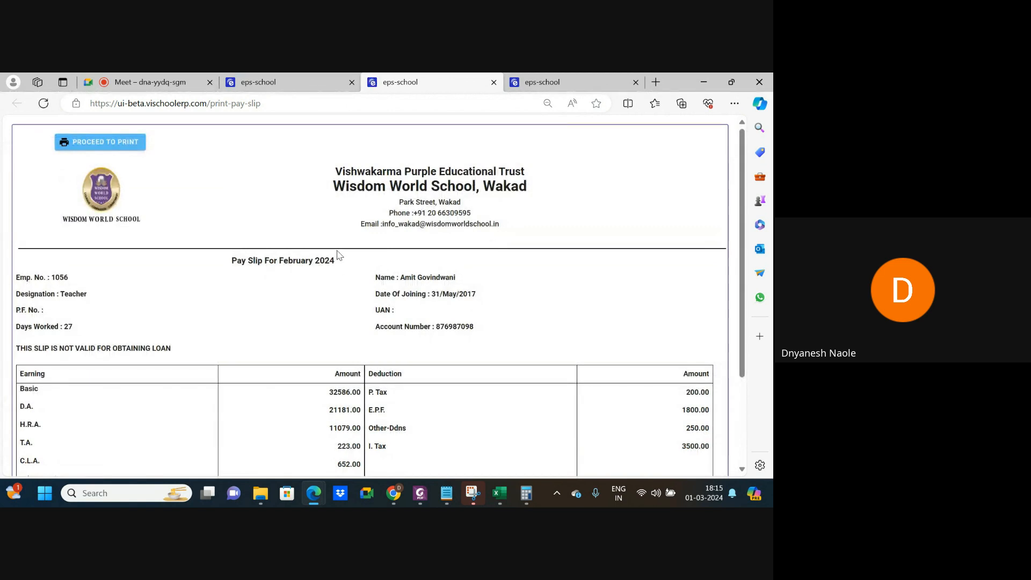
{"action": "scroll", "coordinate": [363, 294], "scroll_direction": "down", "scroll_amount": 2}
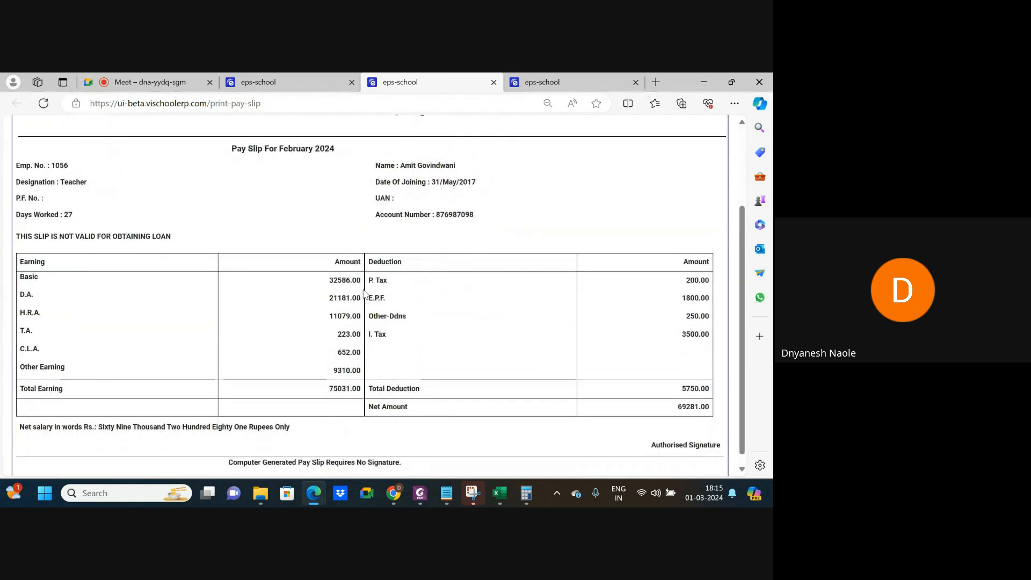
{"action": "scroll", "coordinate": [330, 314], "scroll_direction": "down", "scroll_amount": 1}
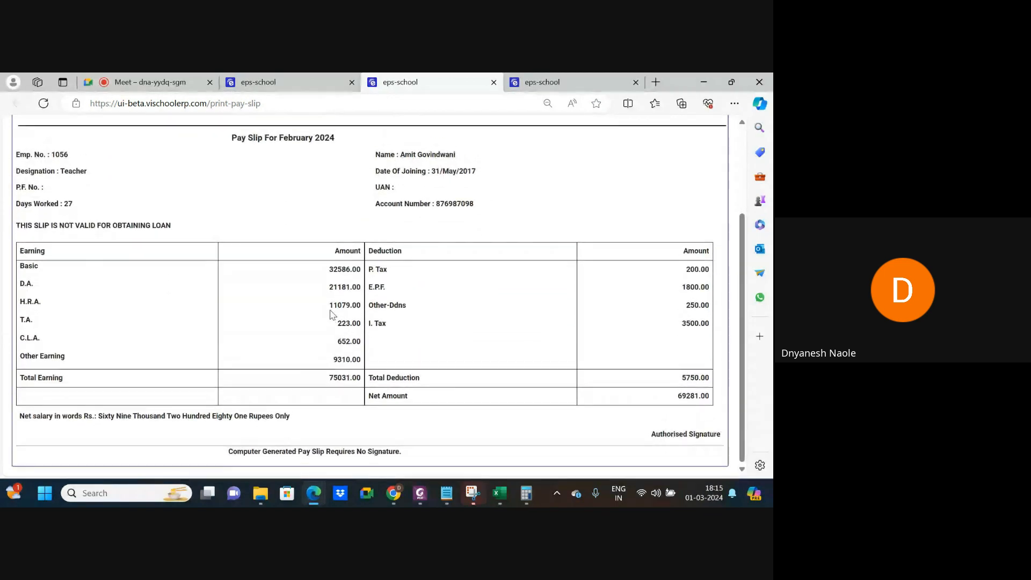
{"action": "scroll", "coordinate": [330, 314], "scroll_direction": "up", "scroll_amount": 2}
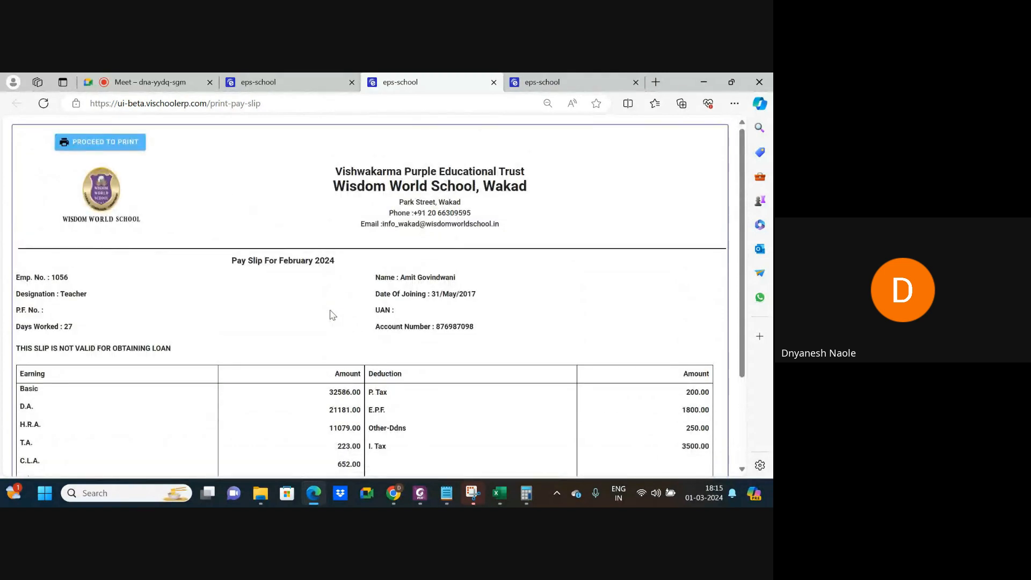
Print the pay slip to PDF and save it as pay_slip.pdf on the Desktop.
{"action": "left_click", "coordinate": [105, 141]}
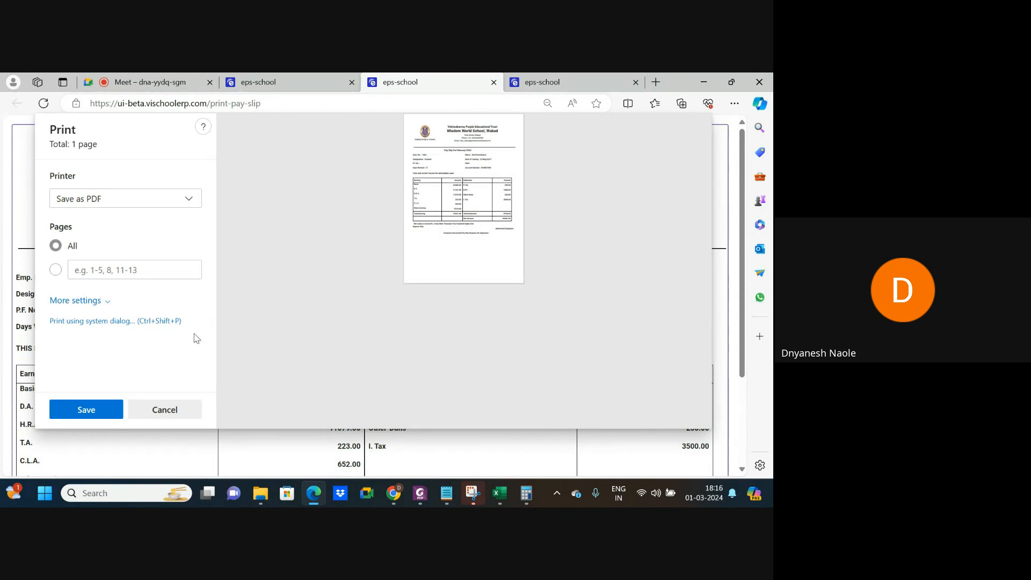
{"action": "left_click", "coordinate": [99, 412]}
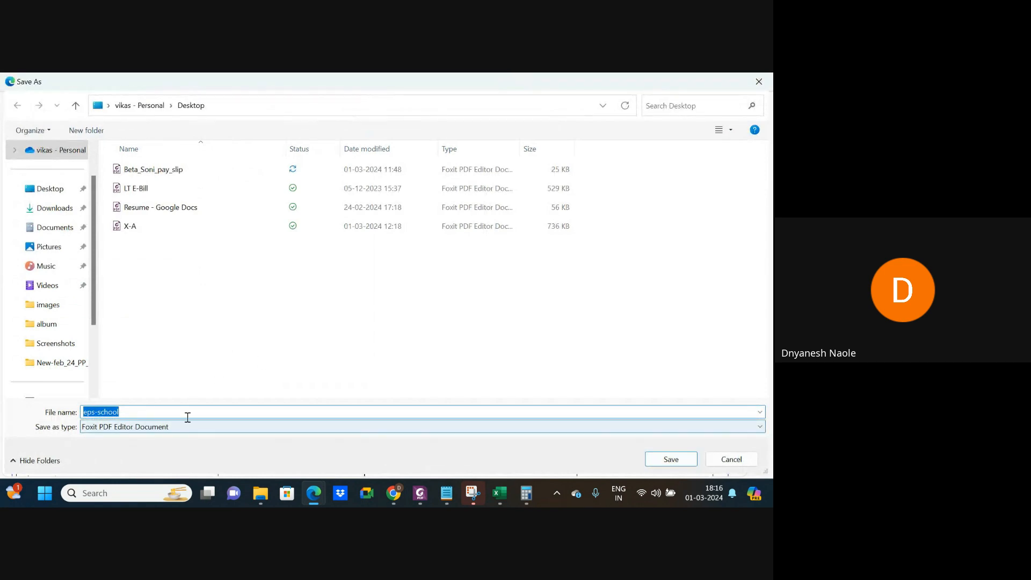
{"action": "type", "text": "pay_slip"}
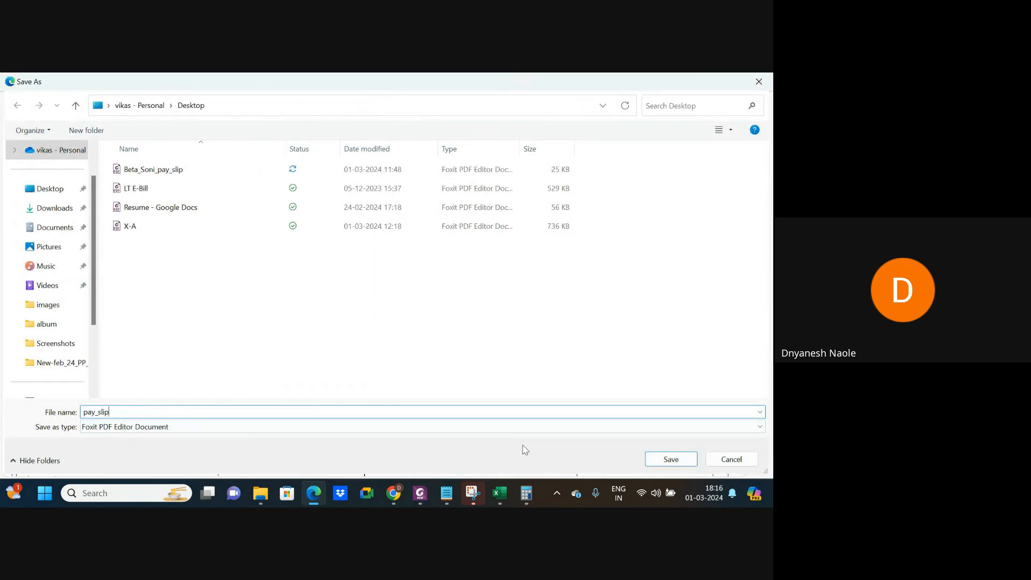
{"action": "left_click", "coordinate": [681, 461]}
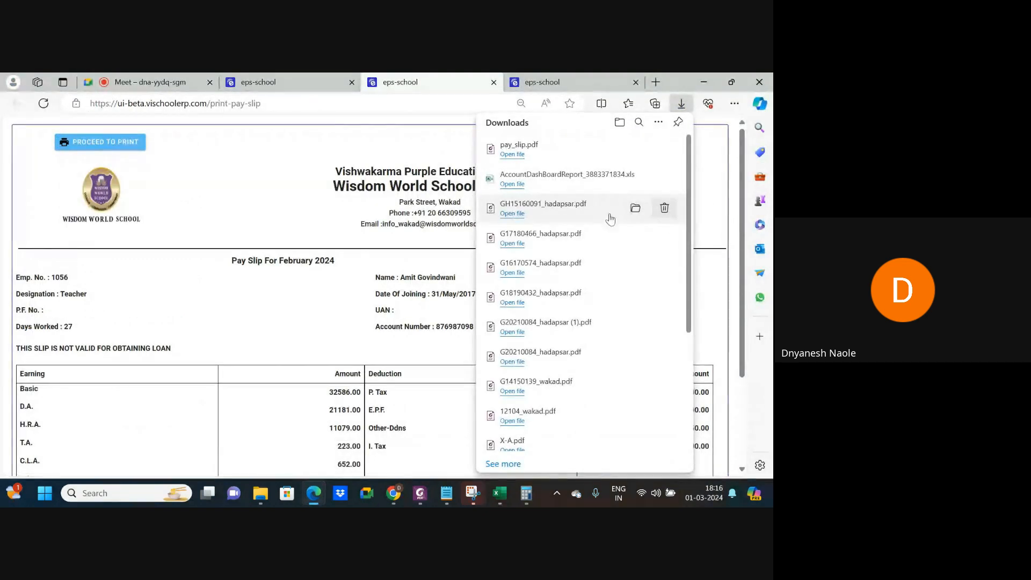
Open pay_slip.pdf from Downloads, check the net 69281, then return to the print tab.
{"action": "left_click", "coordinate": [512, 155]}
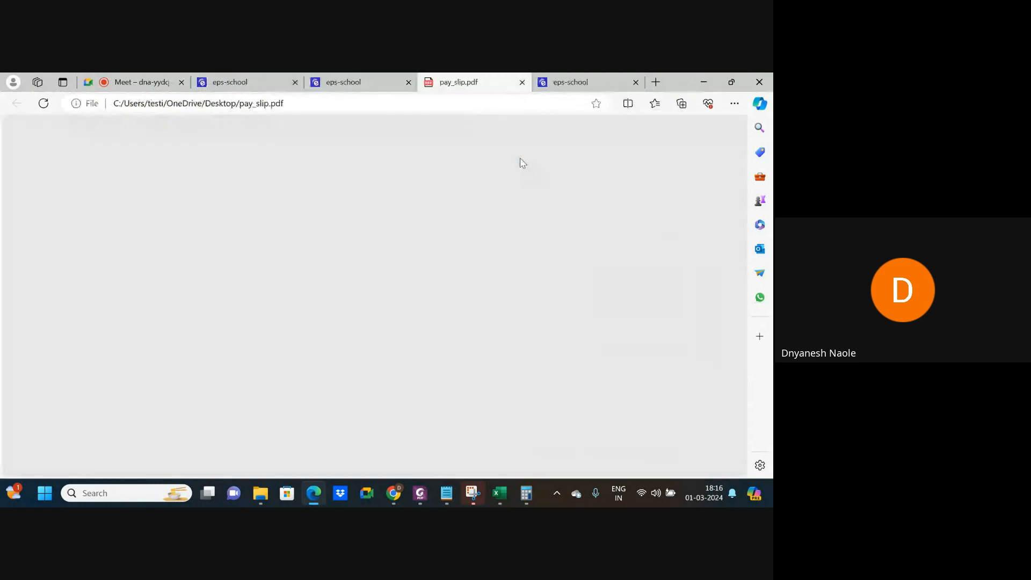
{"action": "scroll", "coordinate": [404, 270], "scroll_direction": "down", "scroll_amount": 5}
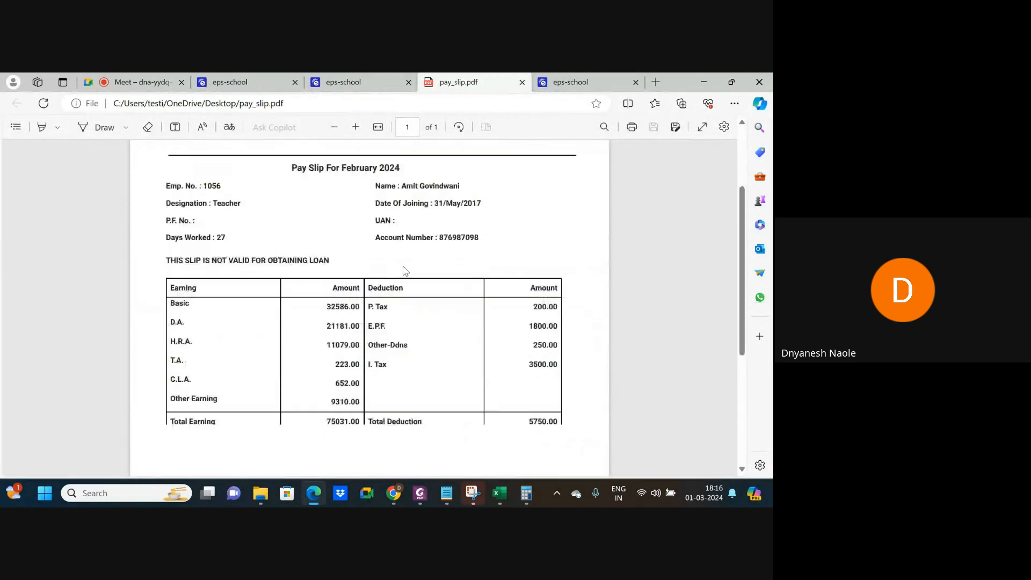
{"action": "scroll", "coordinate": [404, 270], "scroll_direction": "up", "scroll_amount": 5}
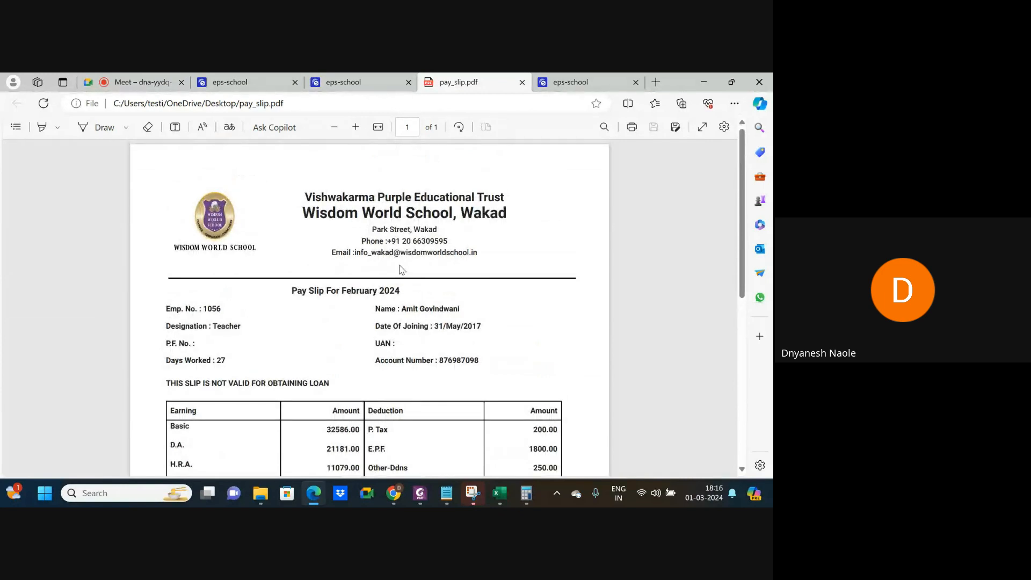
{"action": "left_click", "coordinate": [343, 85]}
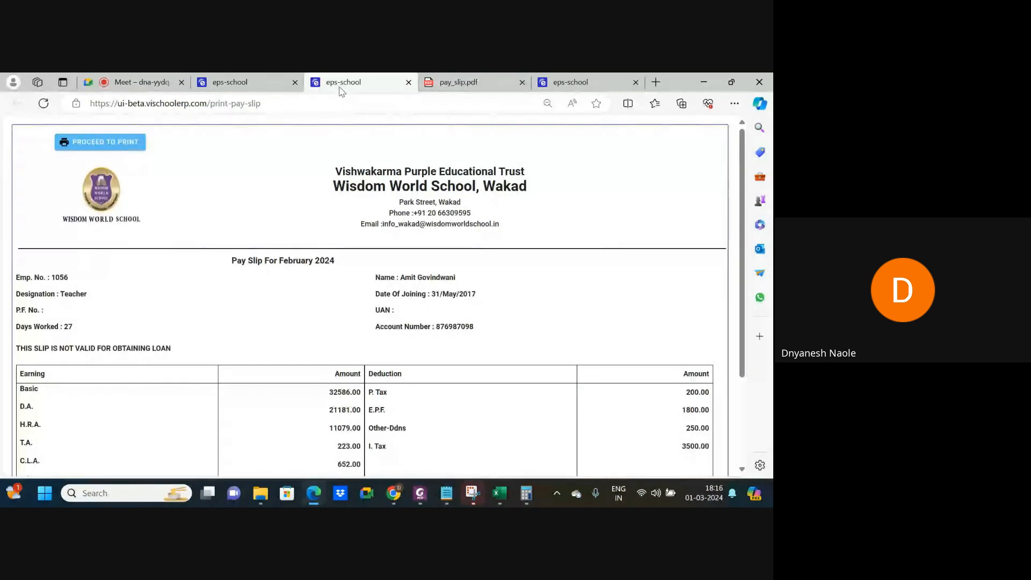
Sign out of the current account from the first eps-school tab's profile menu.
{"action": "left_click", "coordinate": [234, 86]}
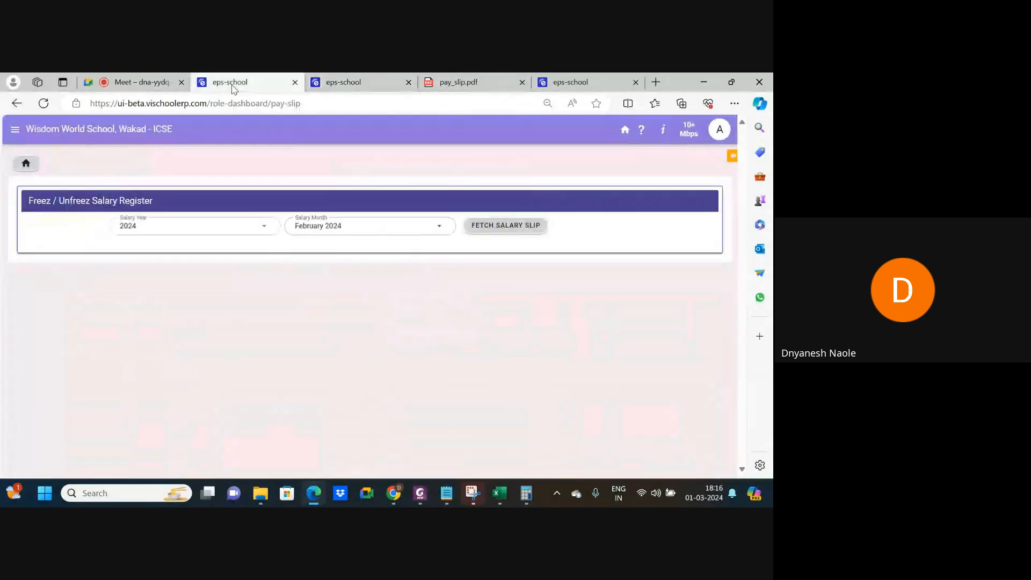
{"action": "left_click", "coordinate": [710, 138]}
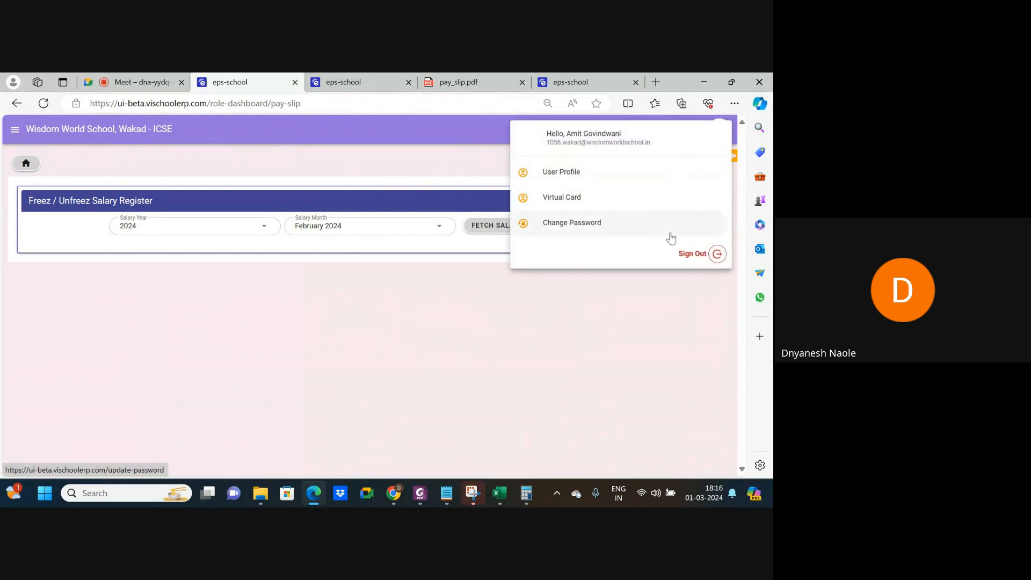
{"action": "left_click", "coordinate": [719, 256]}
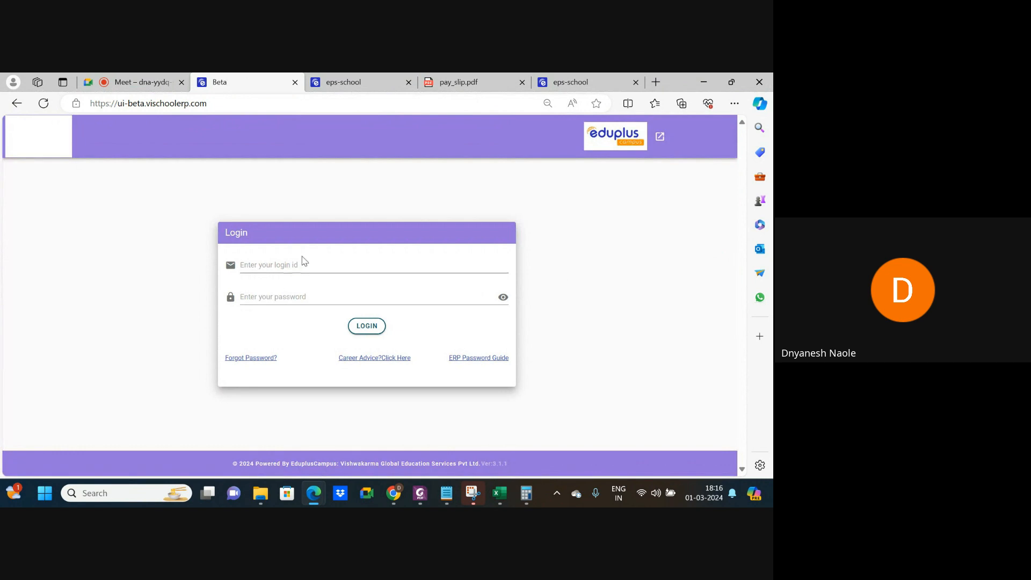
Log in with the other staff account's e-mail login id and password.
{"action": "left_click", "coordinate": [308, 265]}
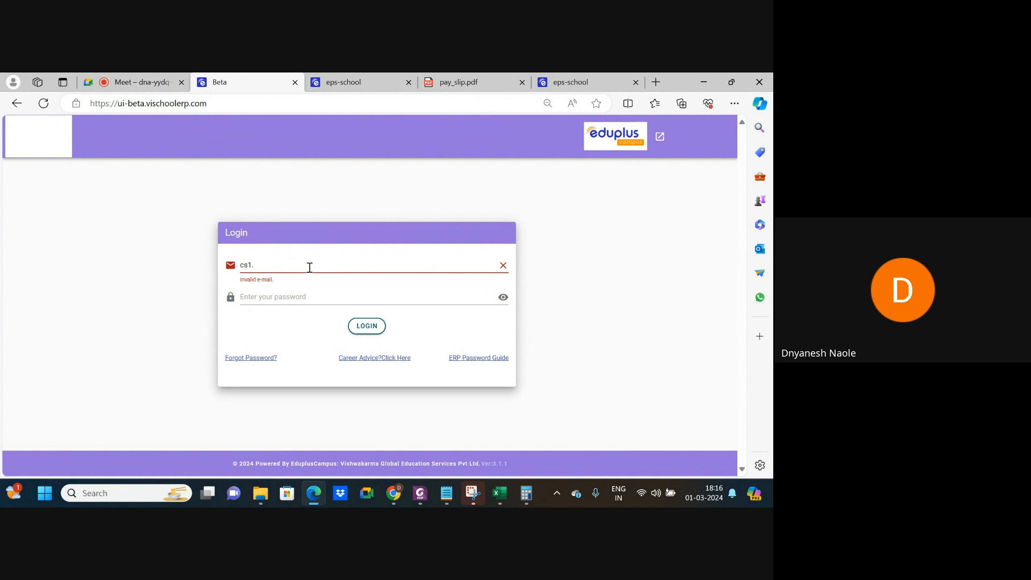
{"action": "key", "text": "Tab"}
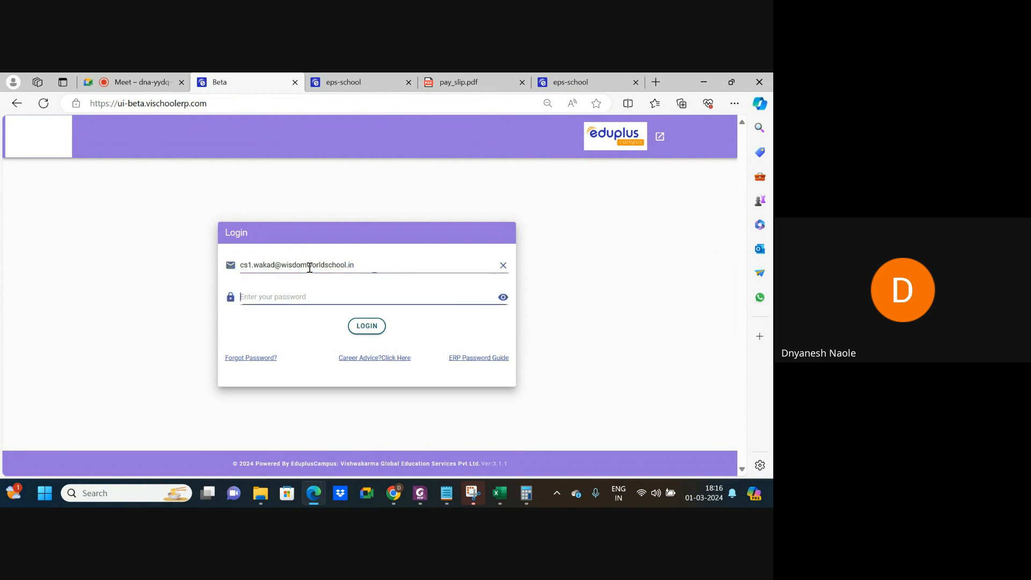
{"action": "type", "text": "•••"}
{"action": "left_click", "coordinate": [366, 326]}
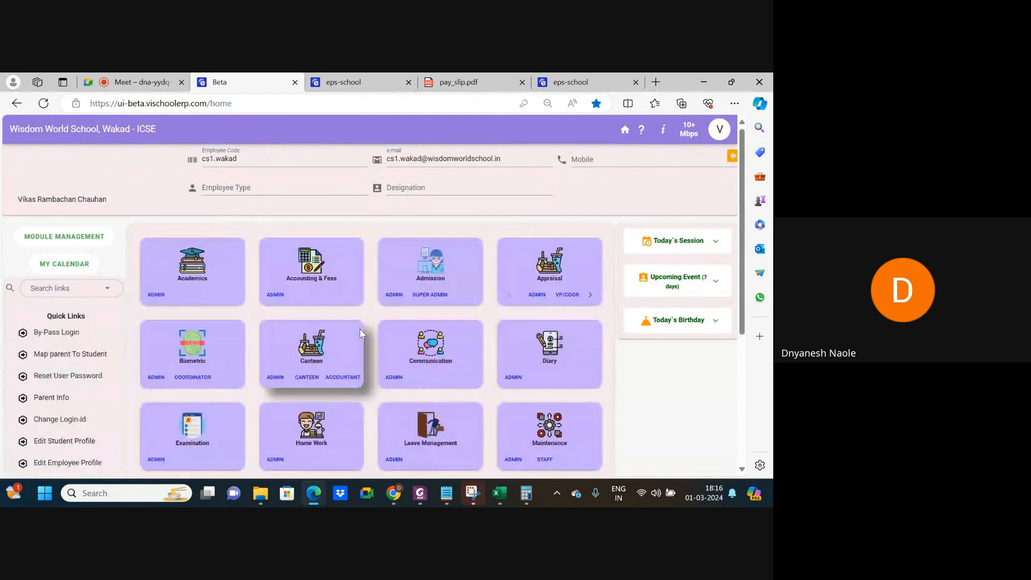
In Pay Roll's Bank Advice Report, set year 2024, month January 2024 and section WWS.
{"action": "scroll", "coordinate": [310, 370], "scroll_direction": "down", "scroll_amount": 2}
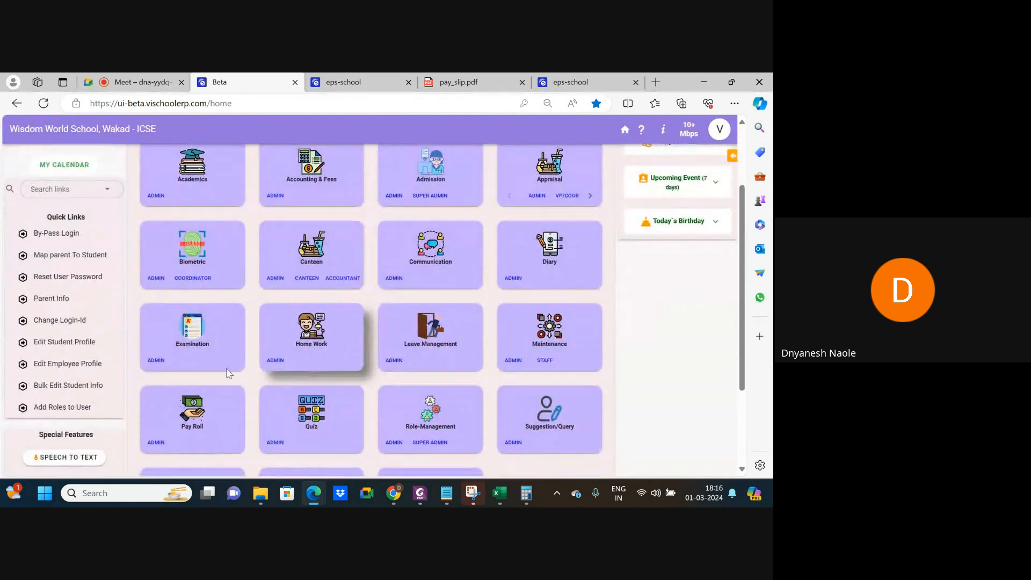
{"action": "left_click", "coordinate": [156, 424]}
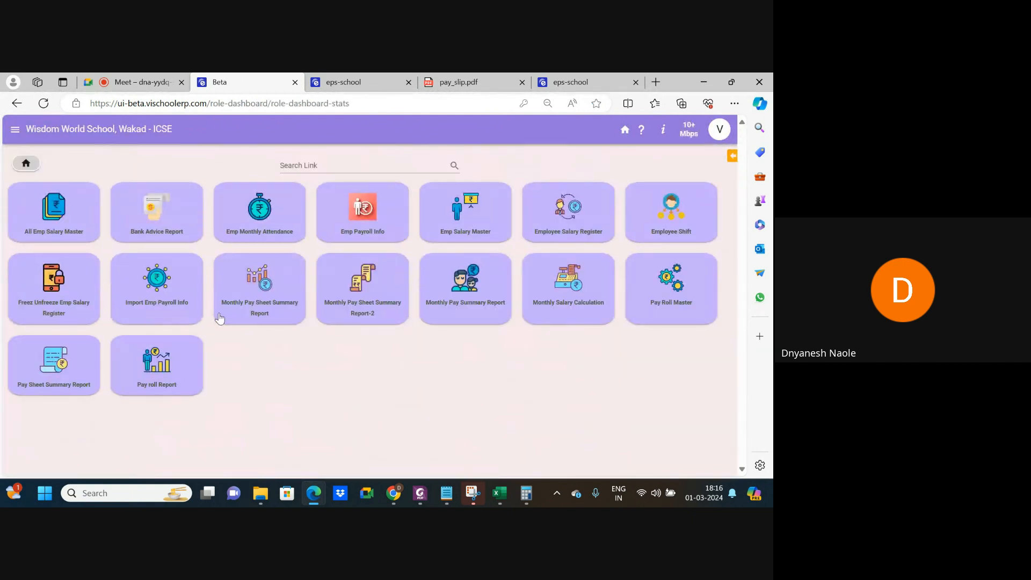
{"action": "left_click", "coordinate": [162, 214]}
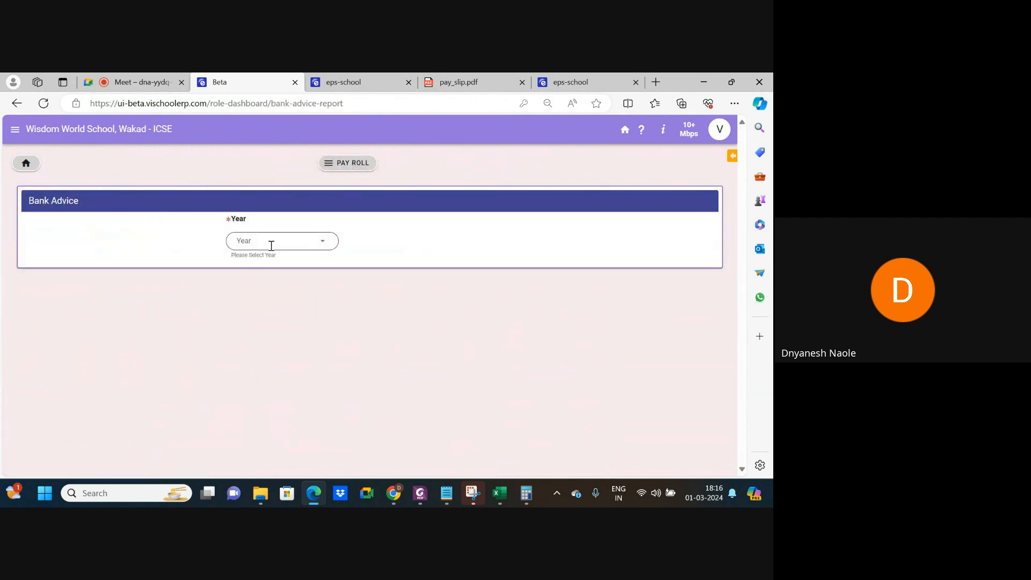
{"action": "left_click", "coordinate": [271, 244]}
{"action": "left_click", "coordinate": [242, 263]}
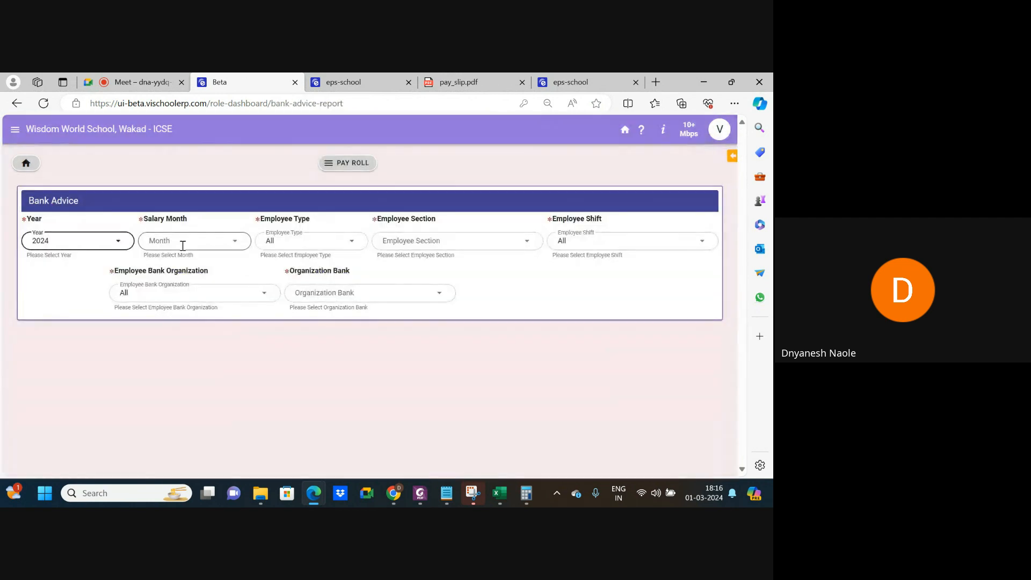
{"action": "left_click", "coordinate": [183, 246]}
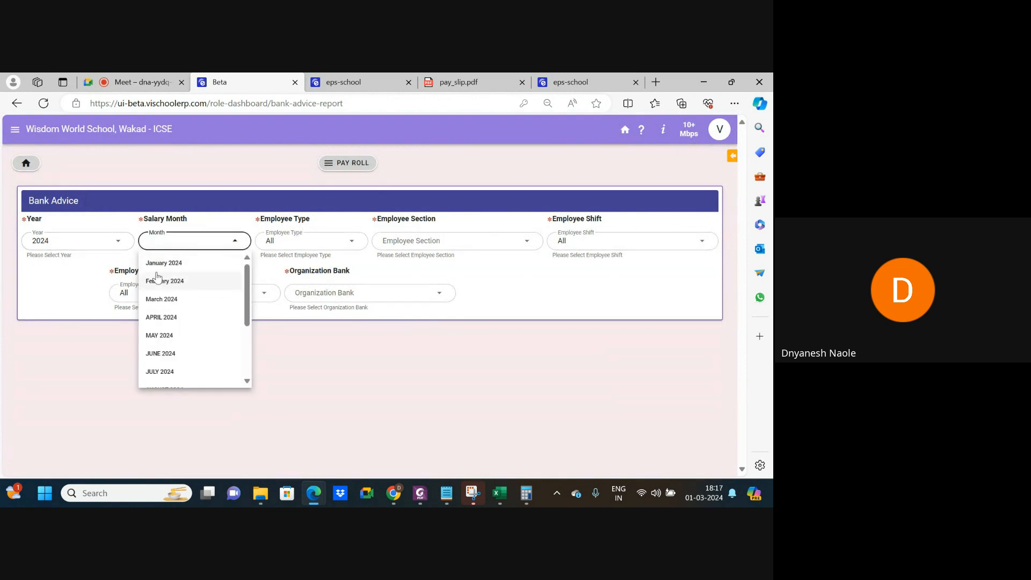
{"action": "left_click", "coordinate": [168, 265]}
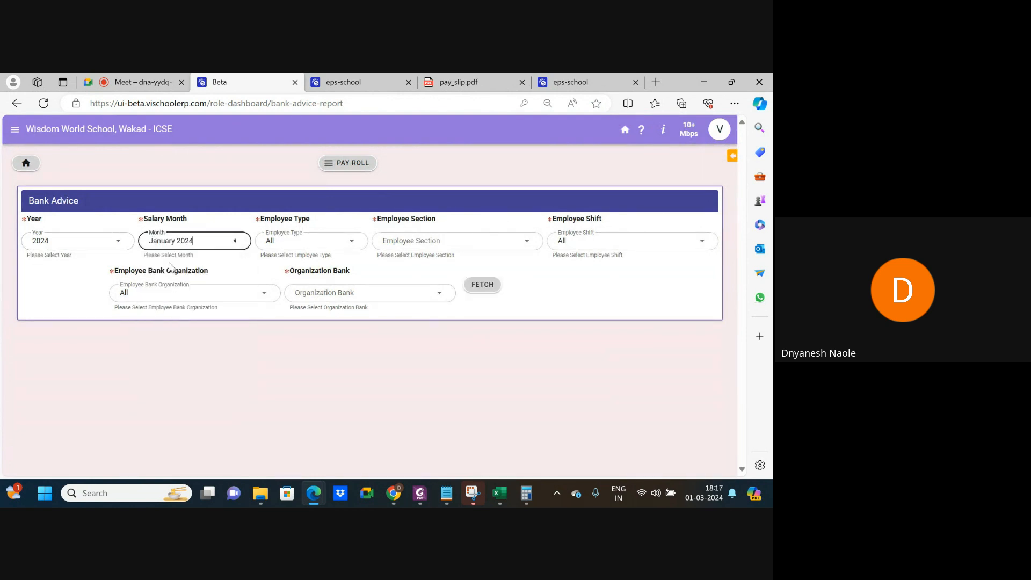
{"action": "left_click", "coordinate": [416, 244]}
{"action": "left_click", "coordinate": [406, 265]}
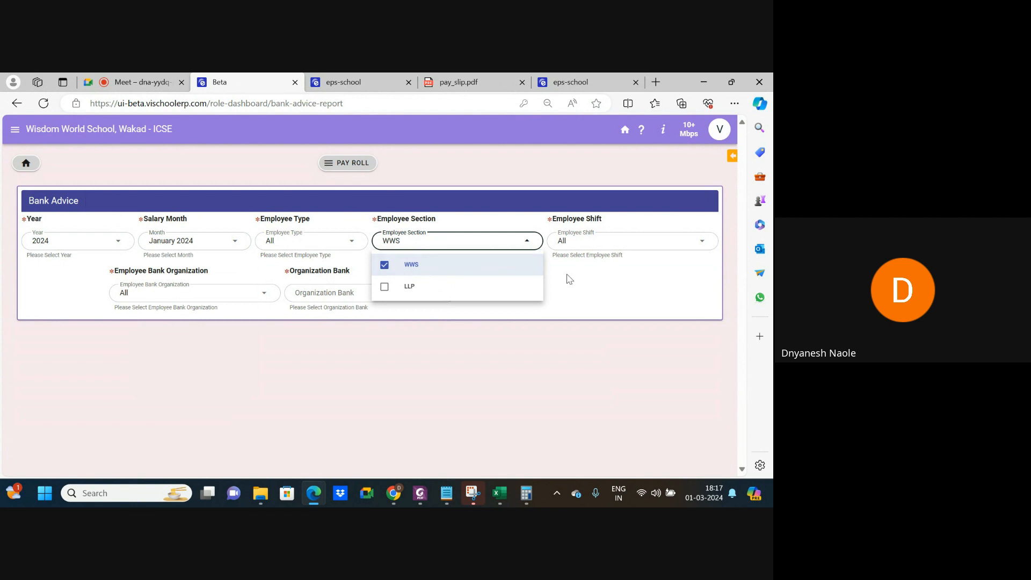
{"action": "left_click", "coordinate": [569, 277]}
Choose KOTAK MAHINDRA BANK as the organization bank and fetch the bank advice.
{"action": "left_click", "coordinate": [380, 296]}
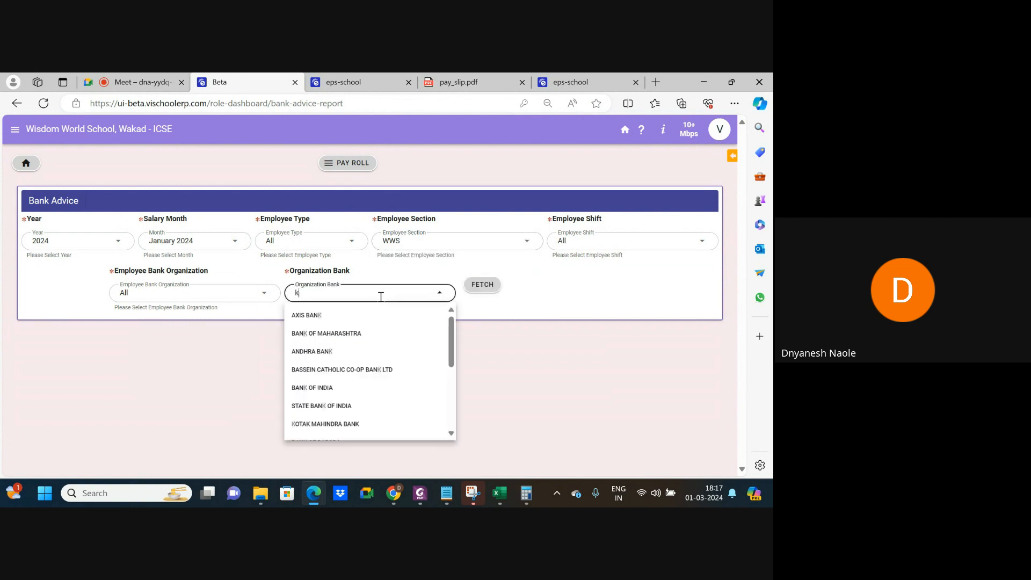
{"action": "type", "text": "koyt"}
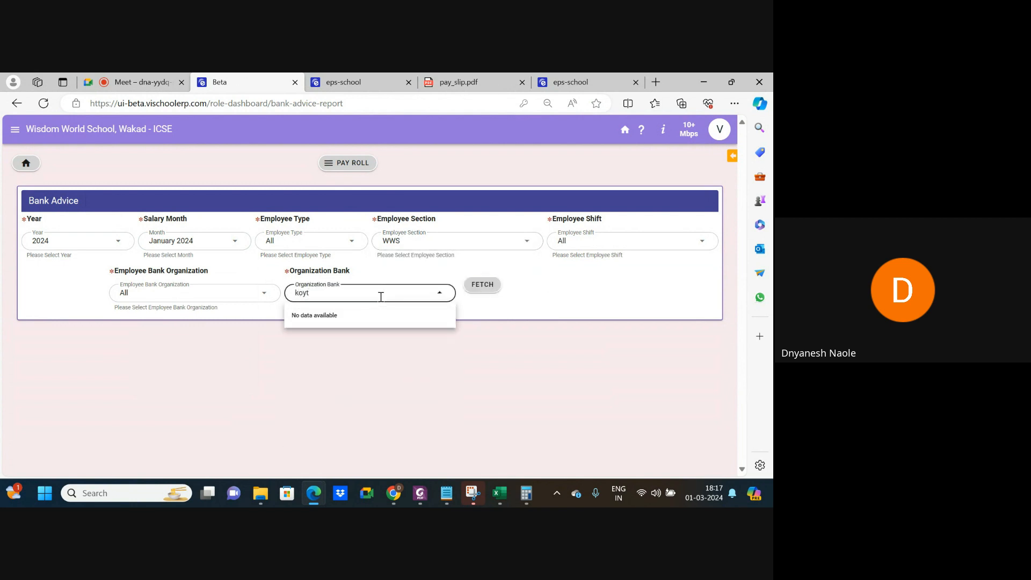
{"action": "key", "text": "BackSpace"}
{"action": "key", "text": "BackSpace"}
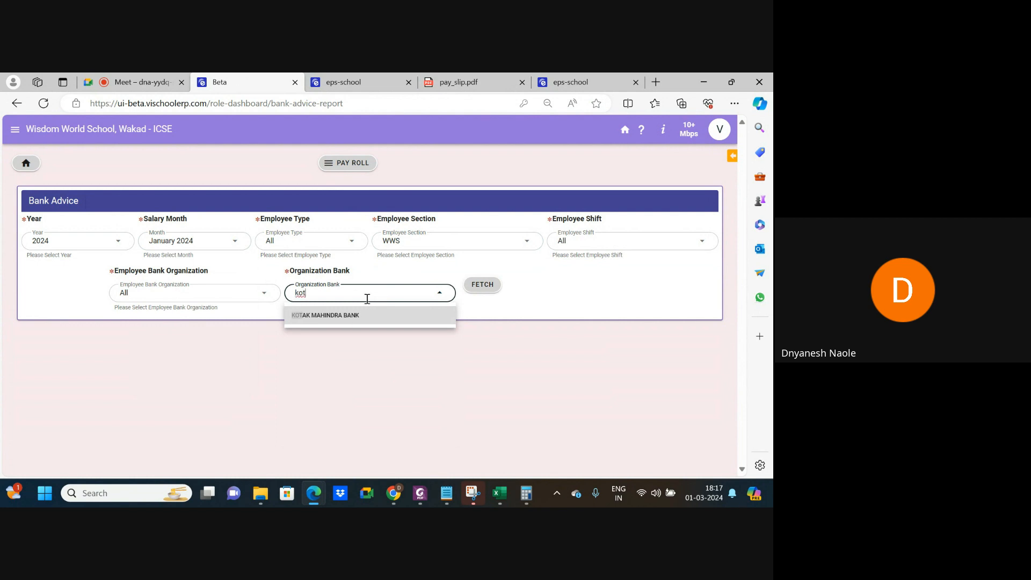
{"action": "left_click", "coordinate": [340, 322]}
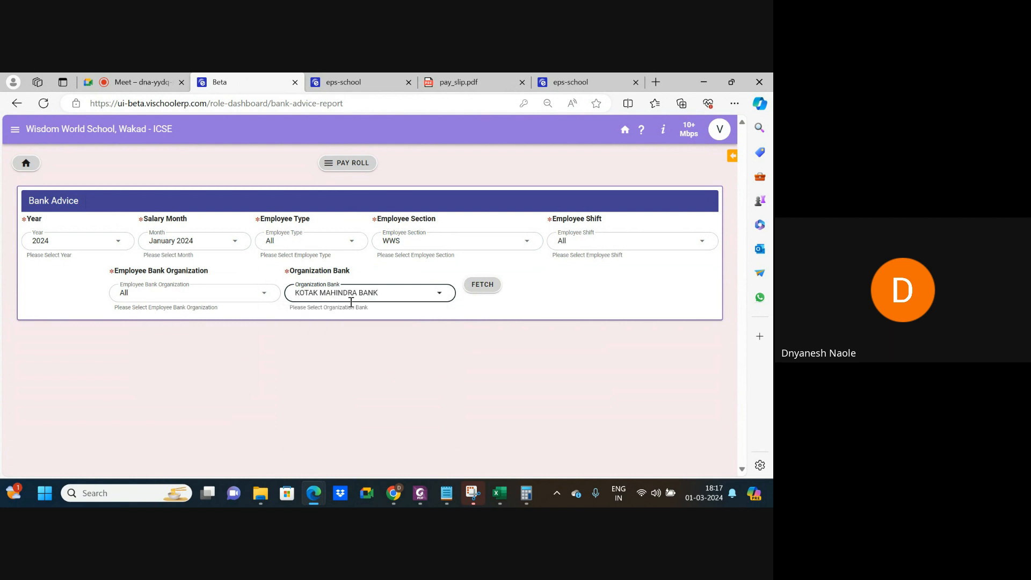
{"action": "left_click", "coordinate": [481, 287]}
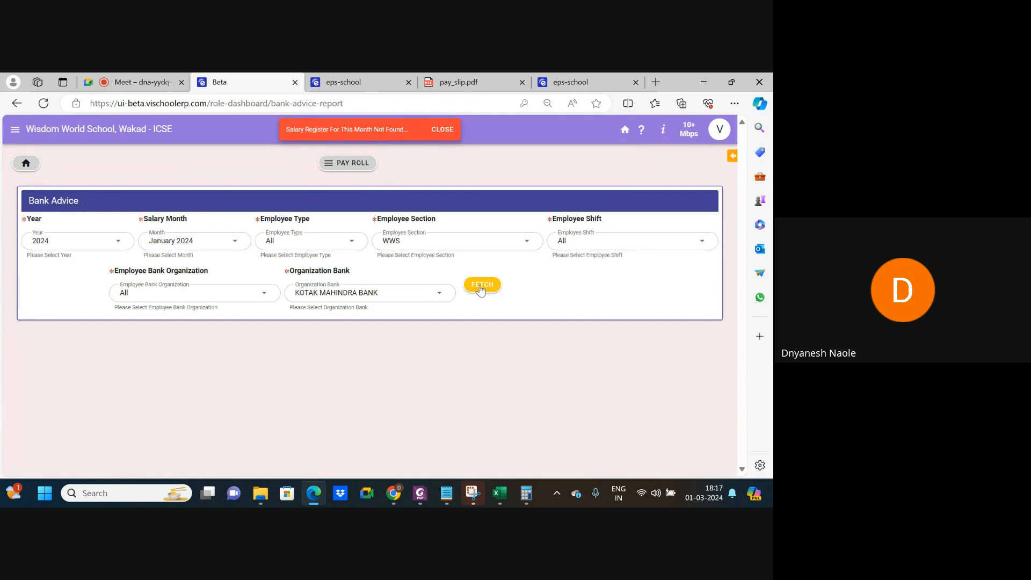
Switch the section from WWS to LLP and fetch the Kotak bank advice again.
{"action": "left_click", "coordinate": [430, 242]}
{"action": "left_click", "coordinate": [400, 289]}
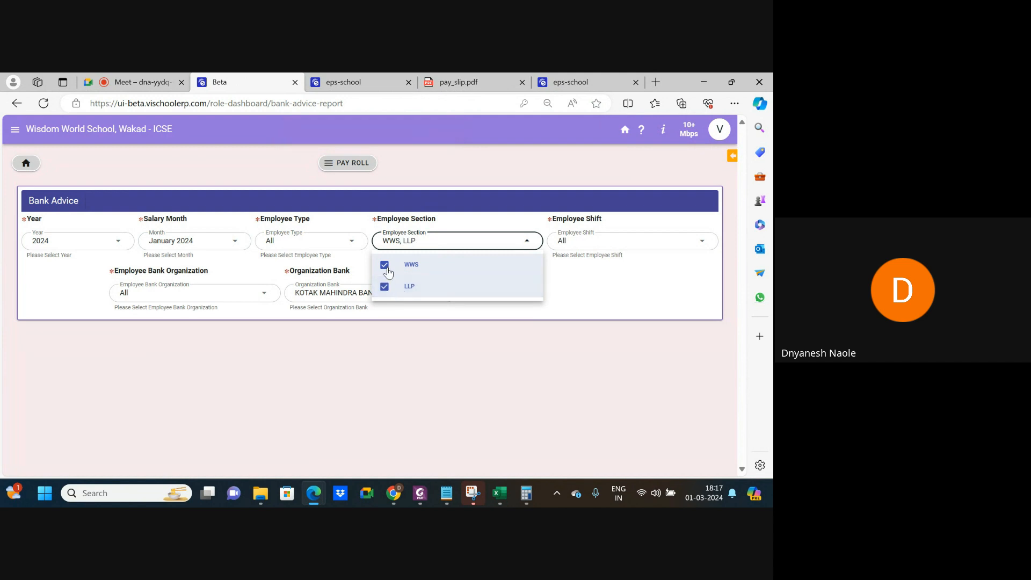
{"action": "left_click", "coordinate": [481, 270]}
{"action": "left_click", "coordinate": [552, 283]}
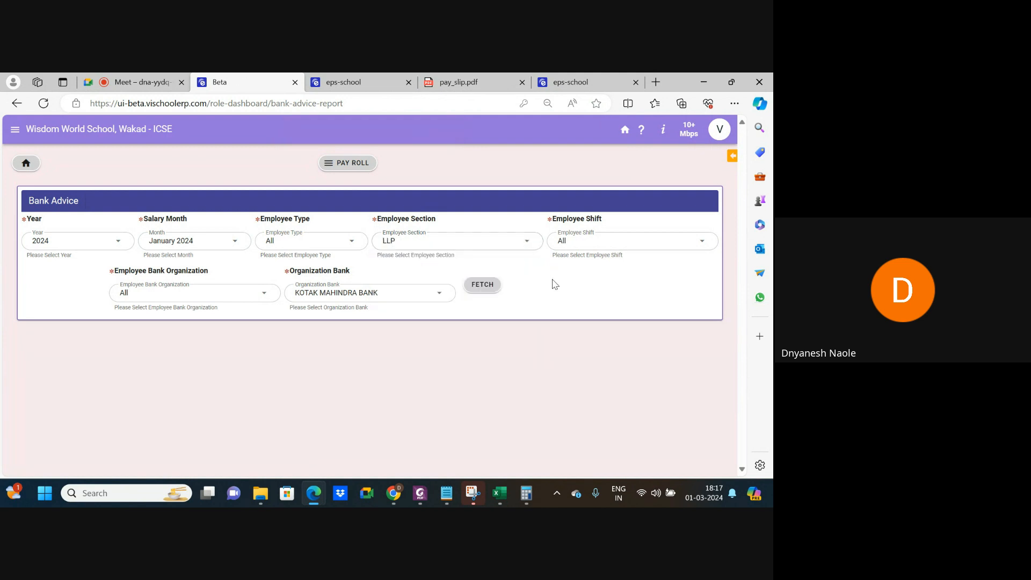
{"action": "left_click", "coordinate": [482, 285]}
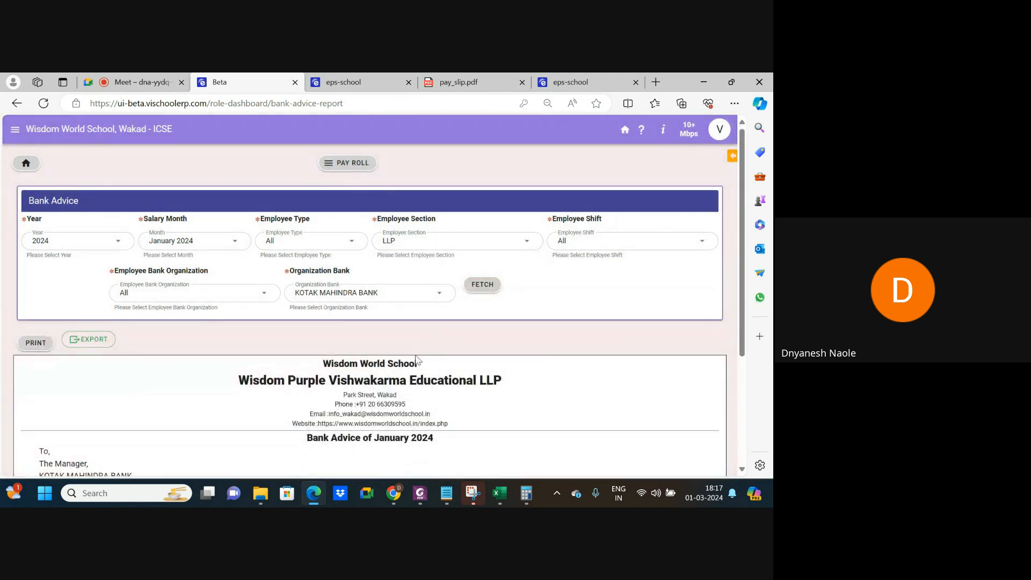
{"action": "scroll", "coordinate": [418, 359], "scroll_direction": "down", "scroll_amount": 2}
{"action": "scroll", "coordinate": [418, 358], "scroll_direction": "down", "scroll_amount": 1}
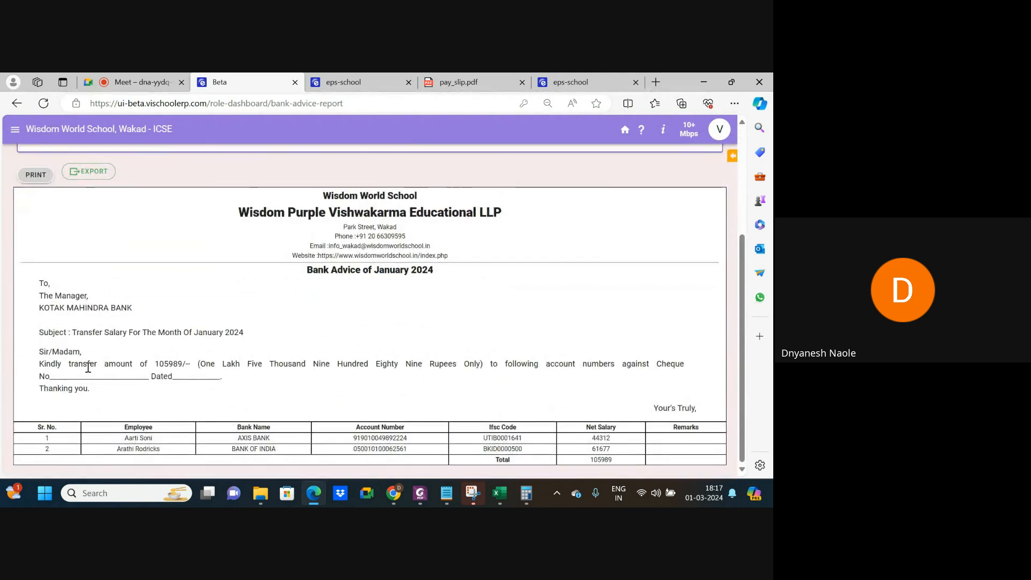
{"action": "scroll", "coordinate": [87, 361], "scroll_direction": "up", "scroll_amount": 2}
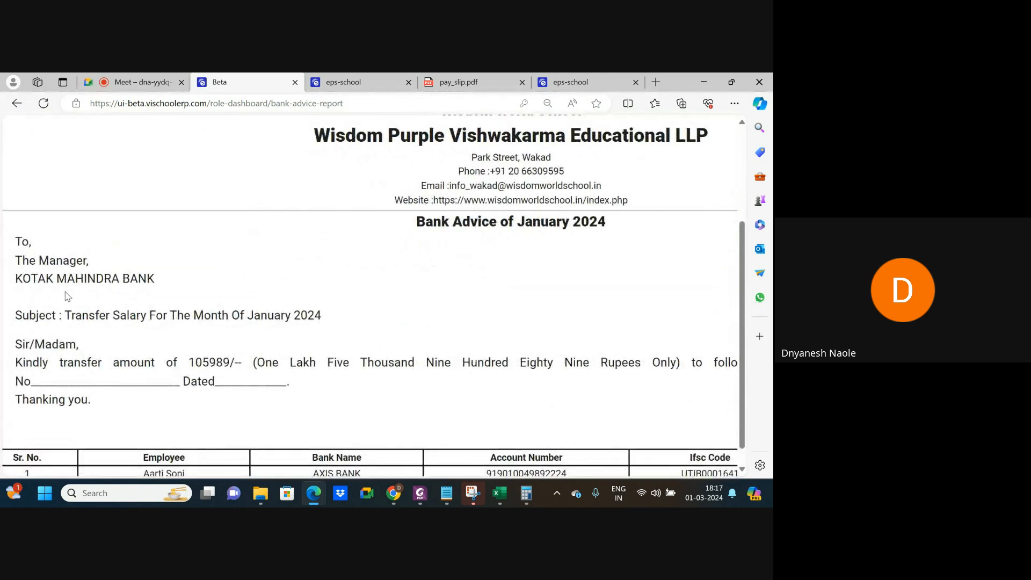
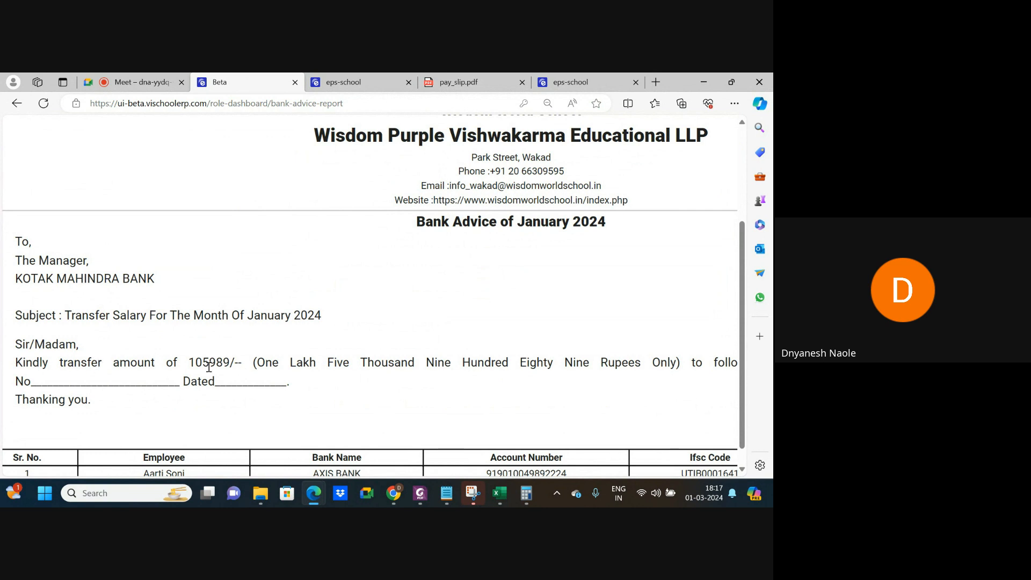
Review the LLP Kotak bank advice, highlighting the blank cheque number line.
{"action": "scroll", "coordinate": [236, 376], "scroll_direction": "right", "scroll_amount": 5}
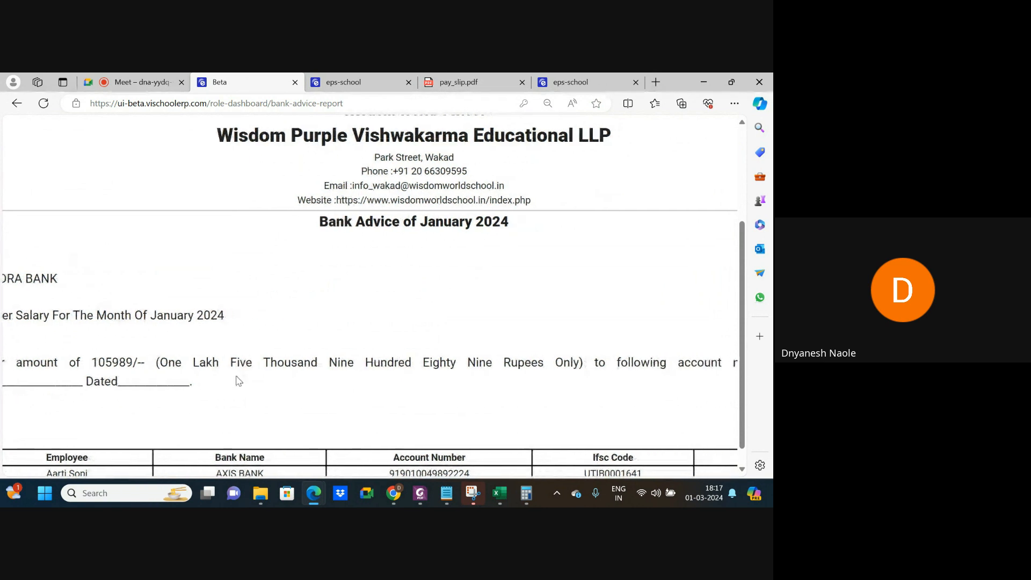
{"action": "scroll", "coordinate": [236, 378], "scroll_direction": "right", "scroll_amount": 1}
{"action": "scroll", "coordinate": [237, 379], "scroll_direction": "left", "scroll_amount": 6}
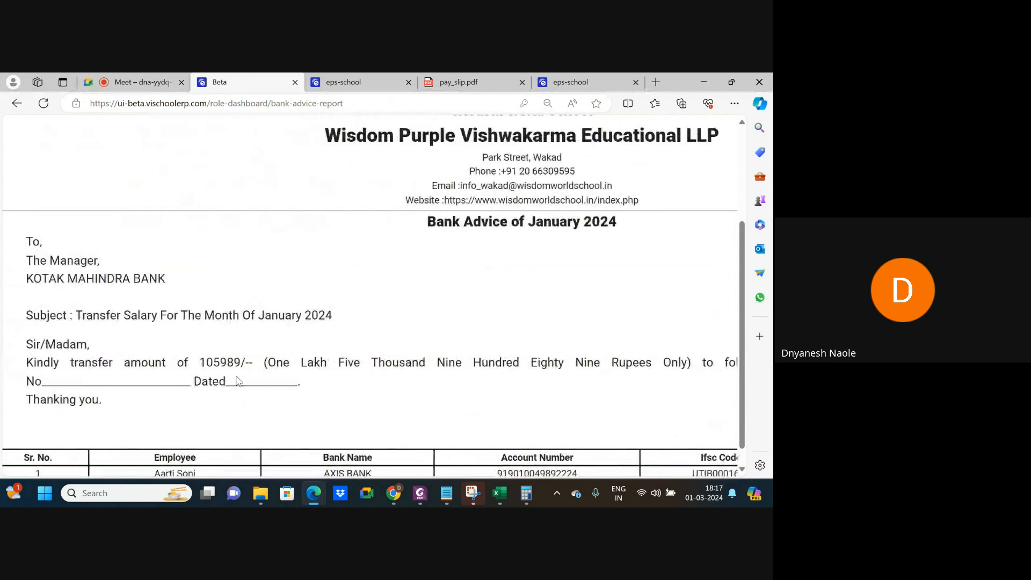
{"action": "left_click_drag", "start_coordinate": [43, 381], "coordinate": [185, 382]}
{"action": "scroll", "coordinate": [349, 435], "scroll_direction": "down", "scroll_amount": 1}
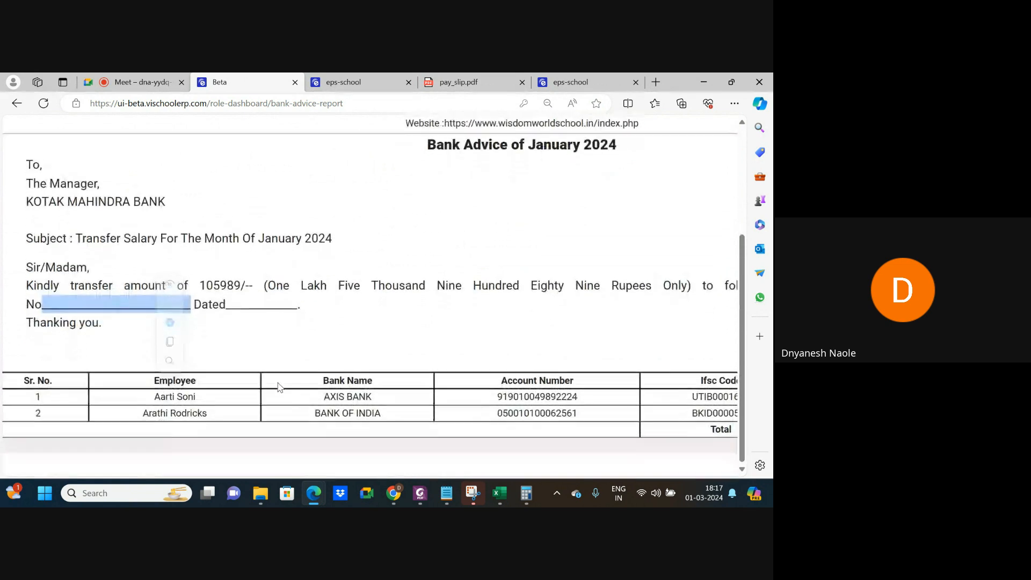
{"action": "scroll", "coordinate": [349, 435], "scroll_direction": "down", "scroll_amount": 3}
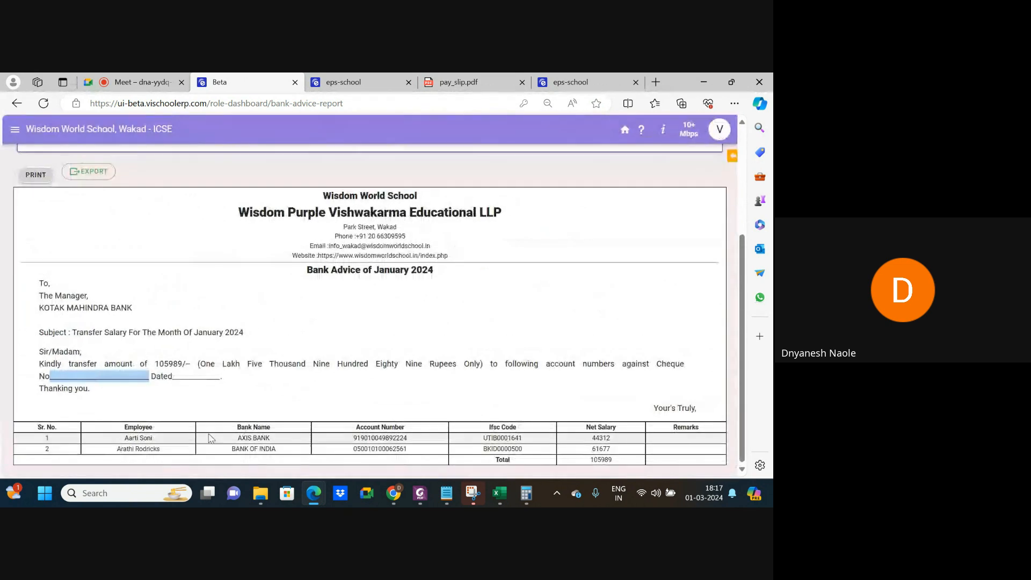
{"action": "scroll", "coordinate": [145, 446], "scroll_direction": "up", "scroll_amount": 5}
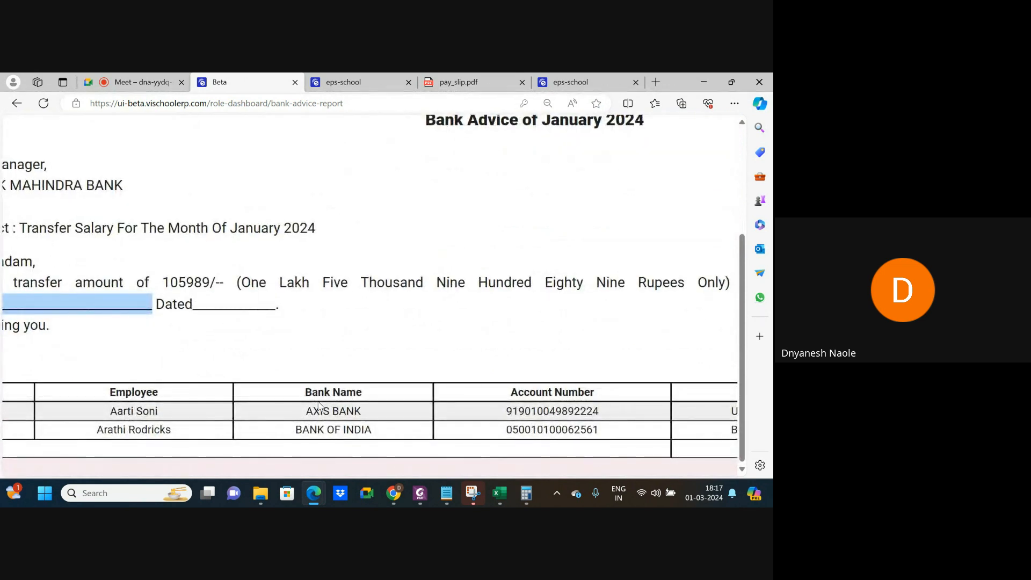
{"action": "scroll", "coordinate": [572, 425], "scroll_direction": "down", "scroll_amount": 5}
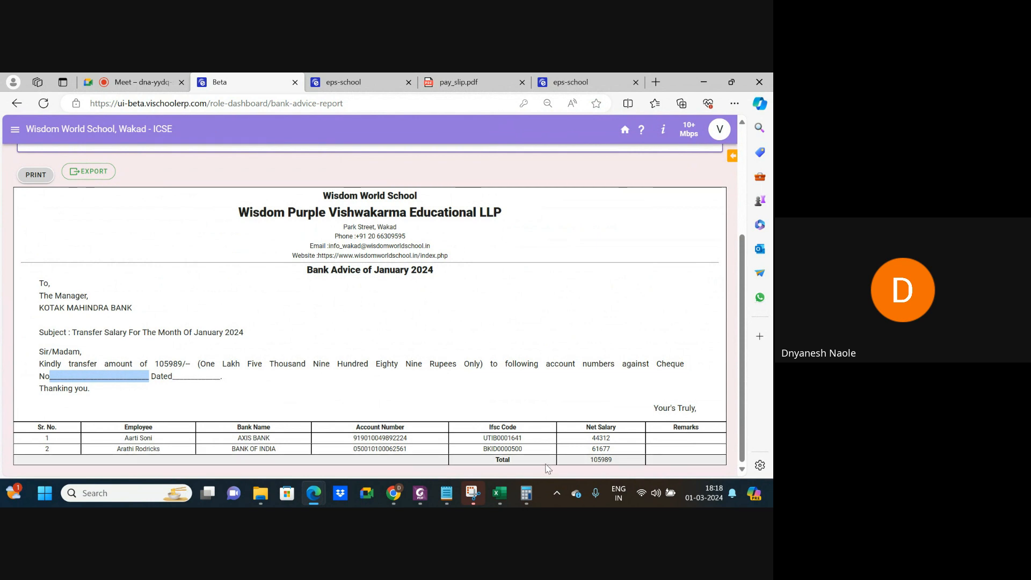
{"action": "scroll", "coordinate": [369, 448], "scroll_direction": "down", "scroll_amount": 1}
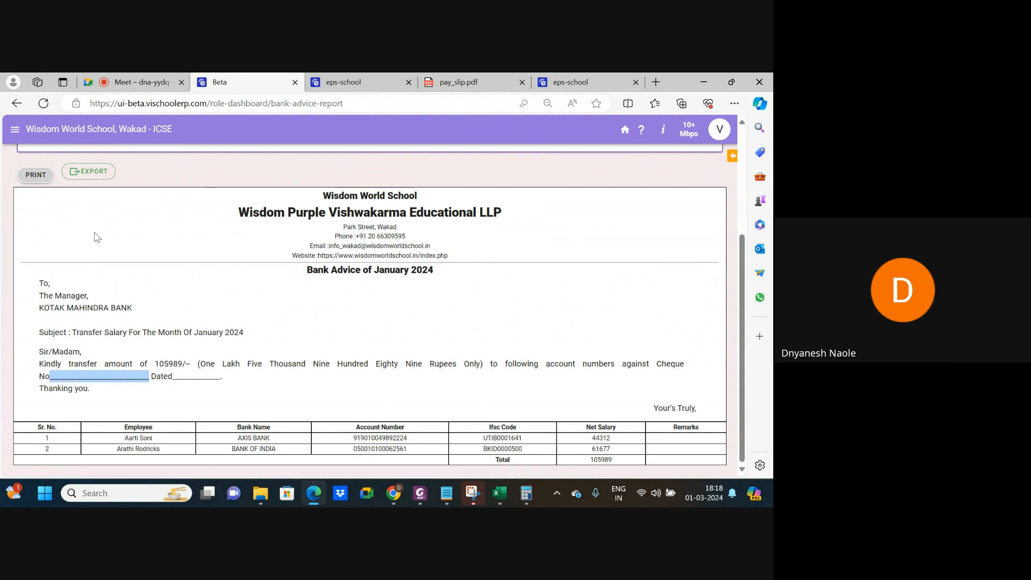
Export the bank advice as BankAdvise (2).xls and check its two transfers totalling 105989 in Excel.
{"action": "left_click", "coordinate": [89, 173]}
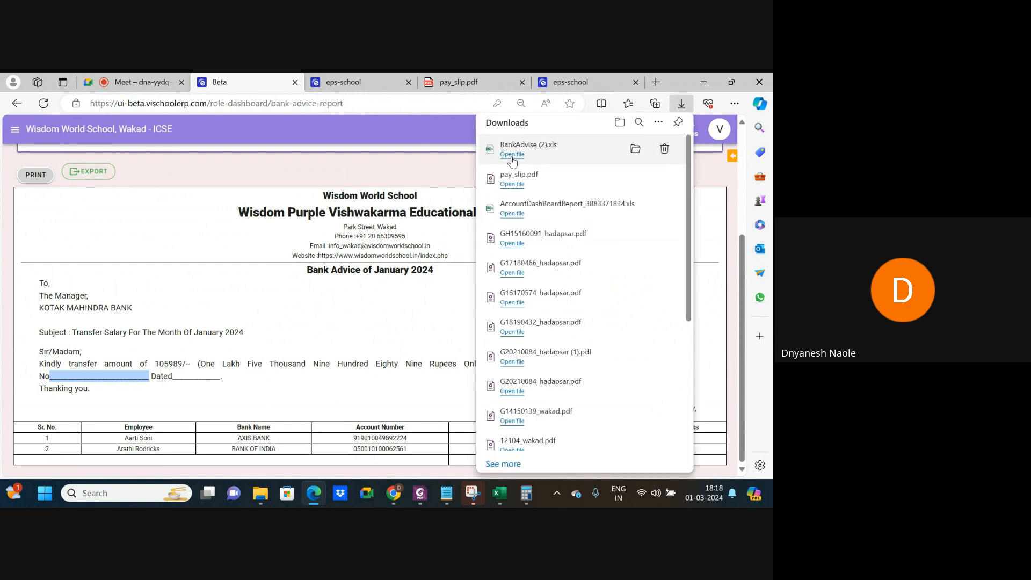
{"action": "left_click", "coordinate": [511, 155]}
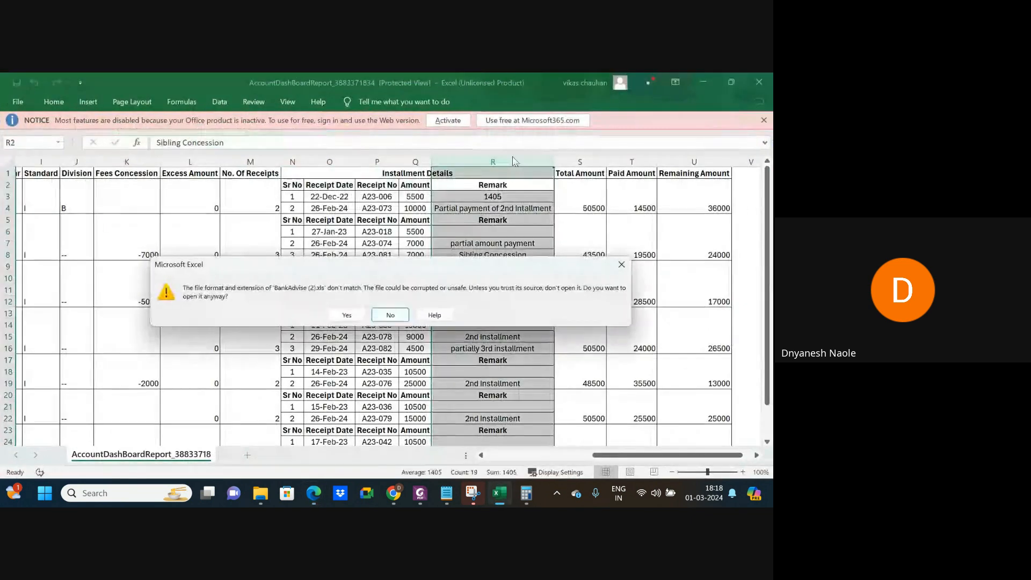
{"action": "left_click", "coordinate": [348, 315]}
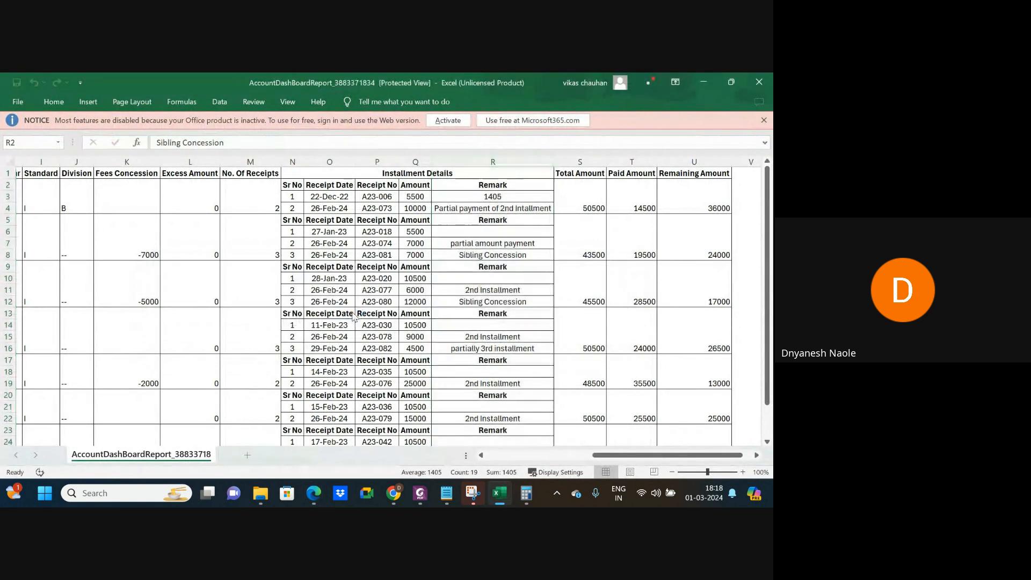
{"action": "scroll", "coordinate": [375, 371], "scroll_direction": "down", "scroll_amount": 6}
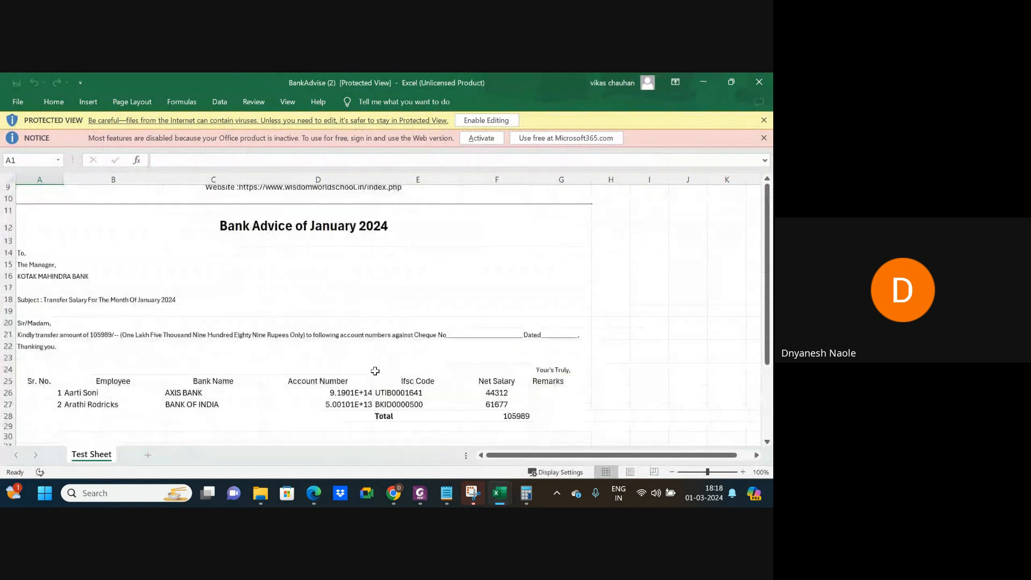
{"action": "scroll", "coordinate": [375, 371], "scroll_direction": "up", "scroll_amount": 3}
{"action": "scroll", "coordinate": [375, 371], "scroll_direction": "up", "scroll_amount": 3}
{"action": "scroll", "coordinate": [372, 369], "scroll_direction": "down", "scroll_amount": 8}
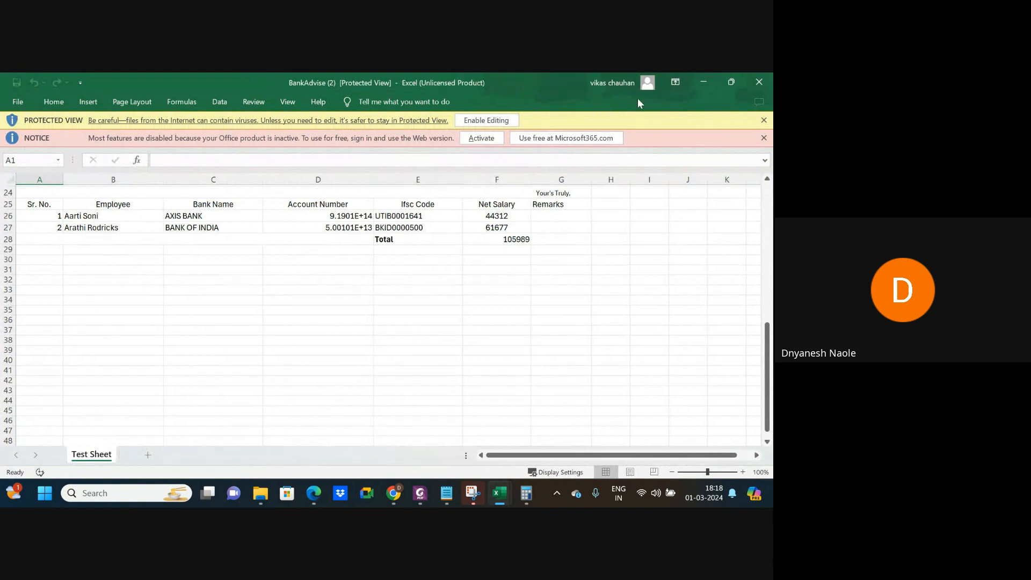
Minimize the Excel workbook and bring the ERP bank advice page back.
{"action": "left_click", "coordinate": [702, 85]}
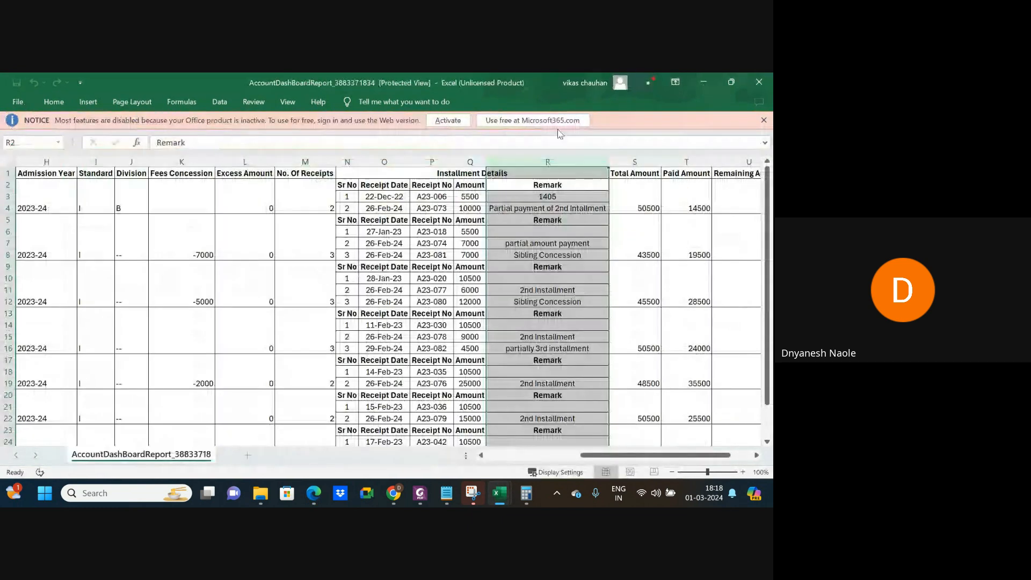
{"action": "mouse_move", "coordinate": [316, 499]}
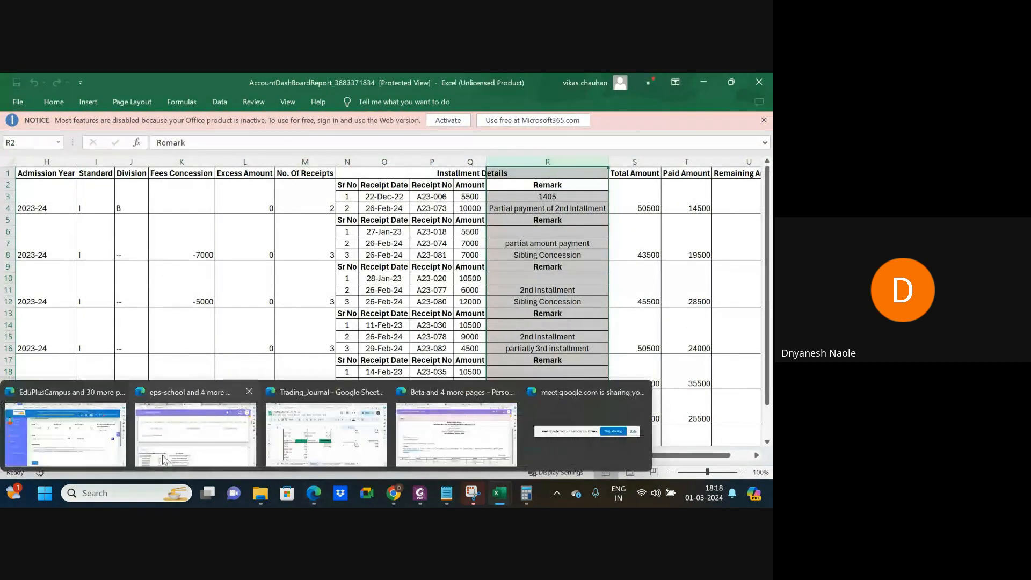
{"action": "left_click", "coordinate": [436, 440]}
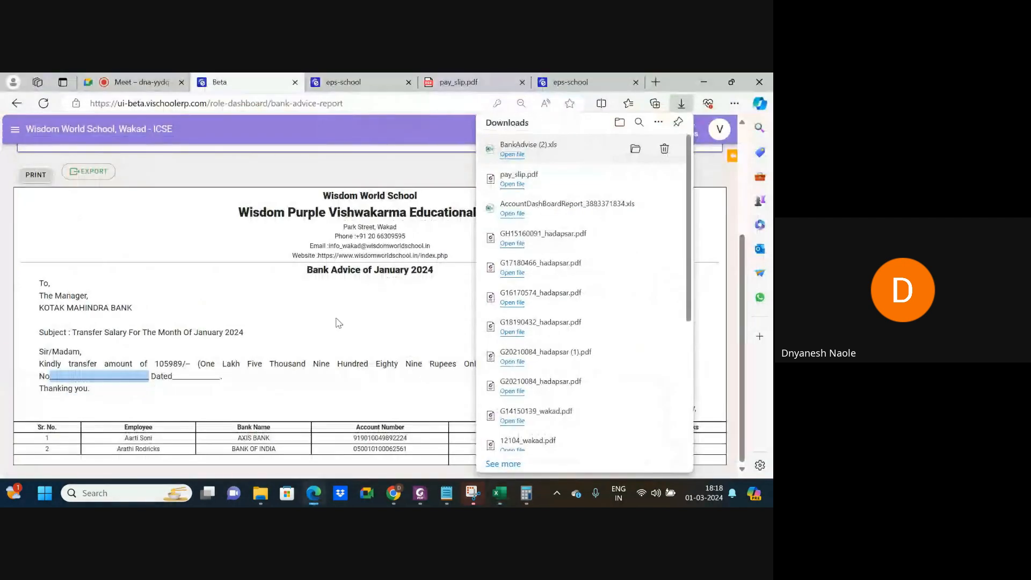
Dismiss the downloads list and go to the Pay Roll dashboard.
{"action": "left_click", "coordinate": [352, 342]}
{"action": "scroll", "coordinate": [322, 242], "scroll_direction": "up", "scroll_amount": 4}
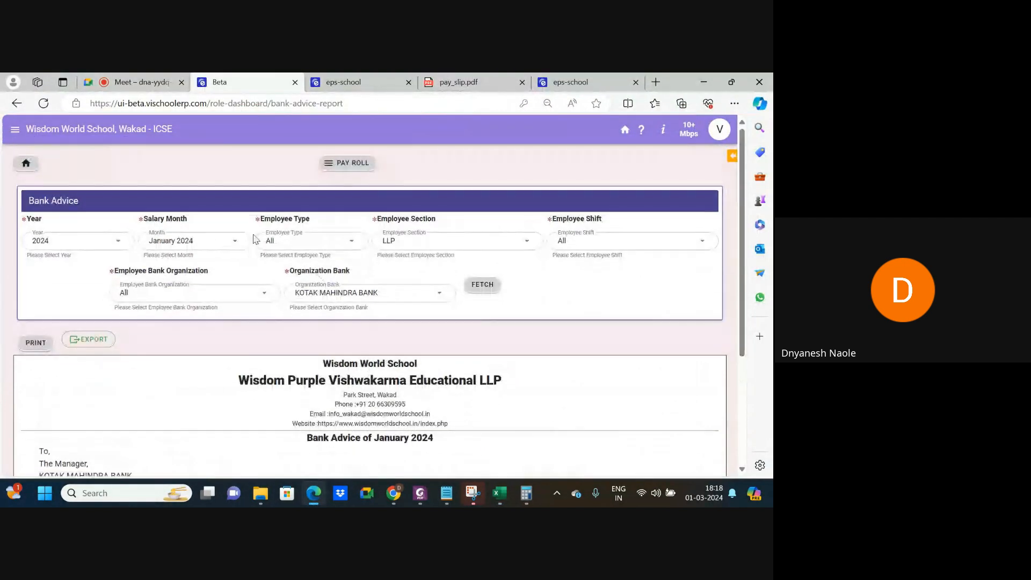
{"action": "left_click", "coordinate": [352, 166]}
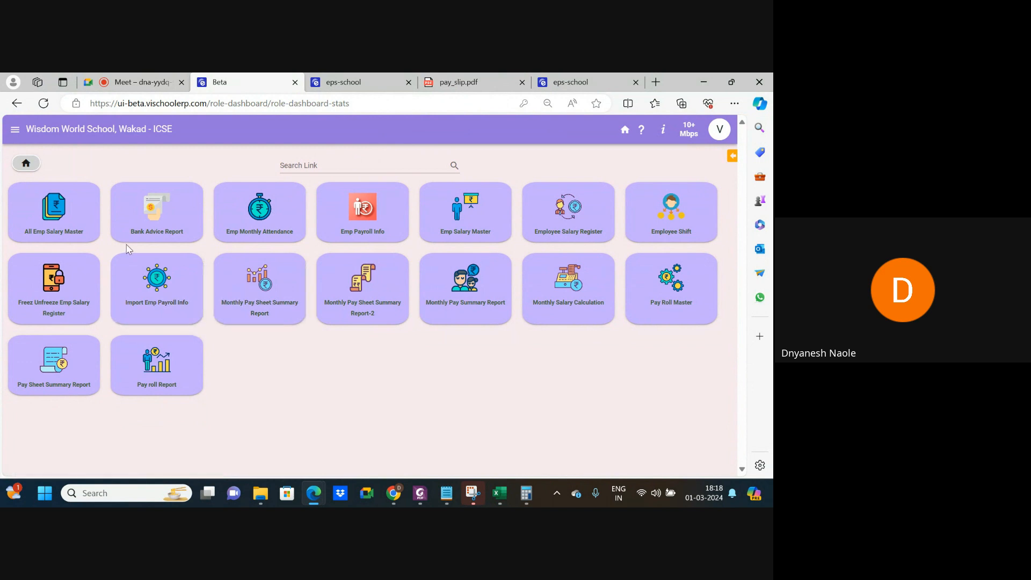
{"action": "left_click", "coordinate": [60, 210]}
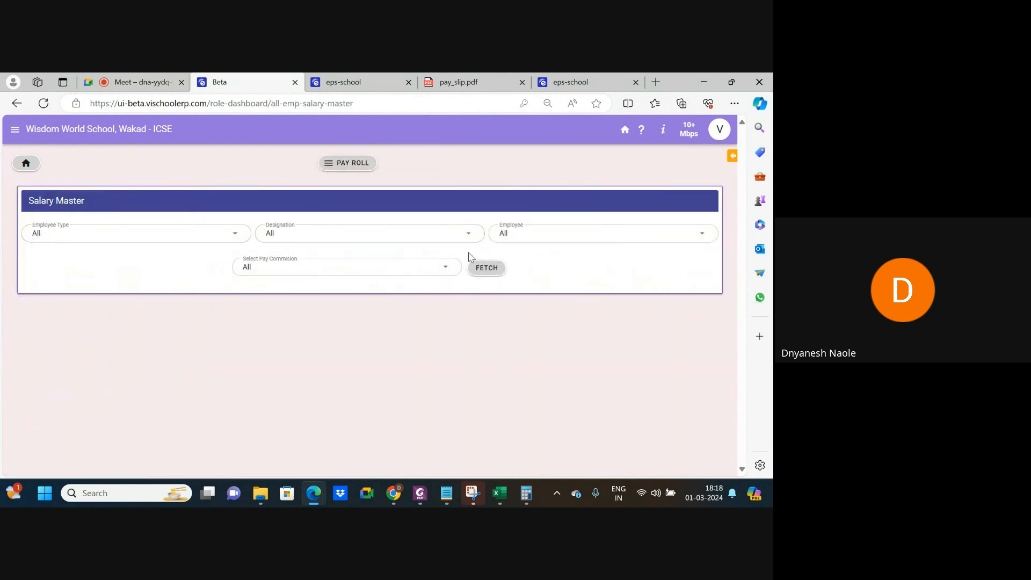
{"action": "left_click", "coordinate": [148, 234]}
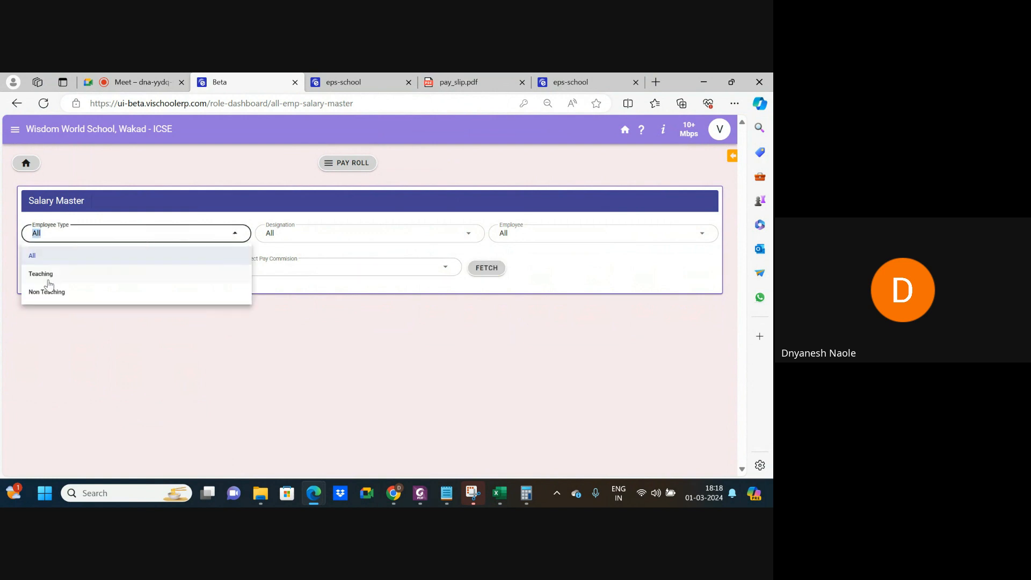
{"action": "left_click", "coordinate": [65, 292]}
{"action": "left_click", "coordinate": [359, 235]}
{"action": "left_click", "coordinate": [520, 234]}
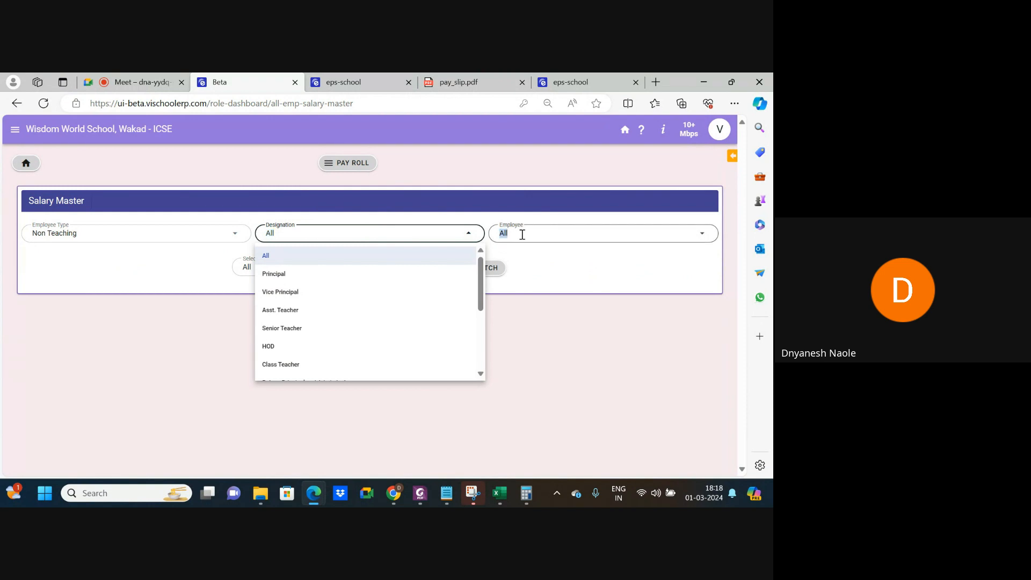
{"action": "left_click", "coordinate": [343, 267]}
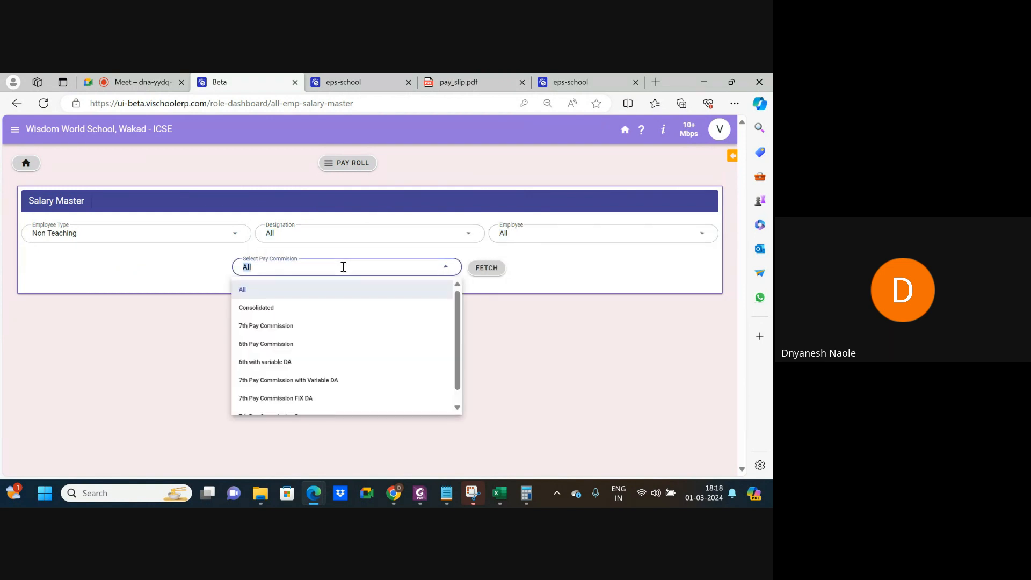
{"action": "left_click", "coordinate": [313, 326]}
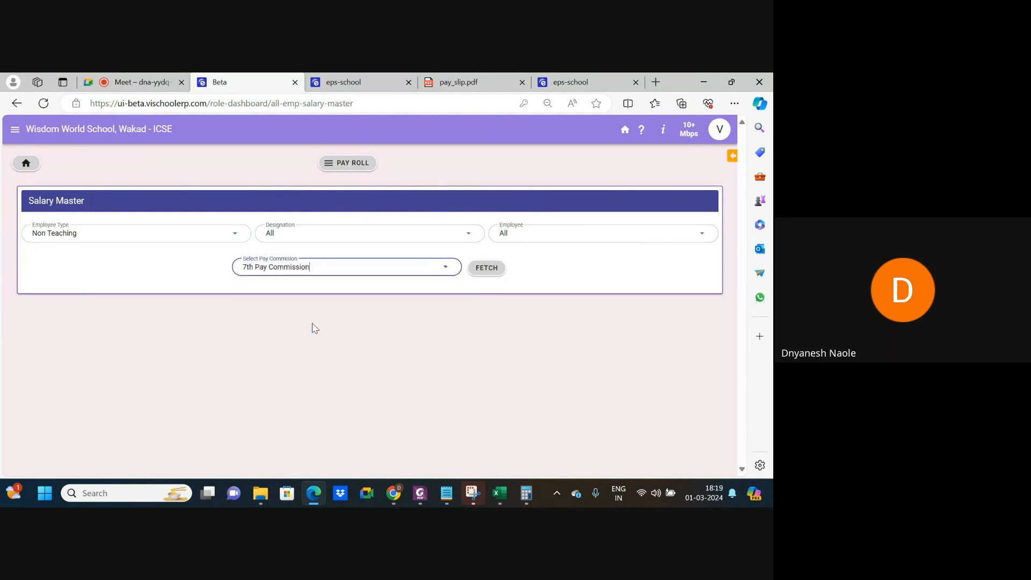
{"action": "left_click", "coordinate": [488, 272]}
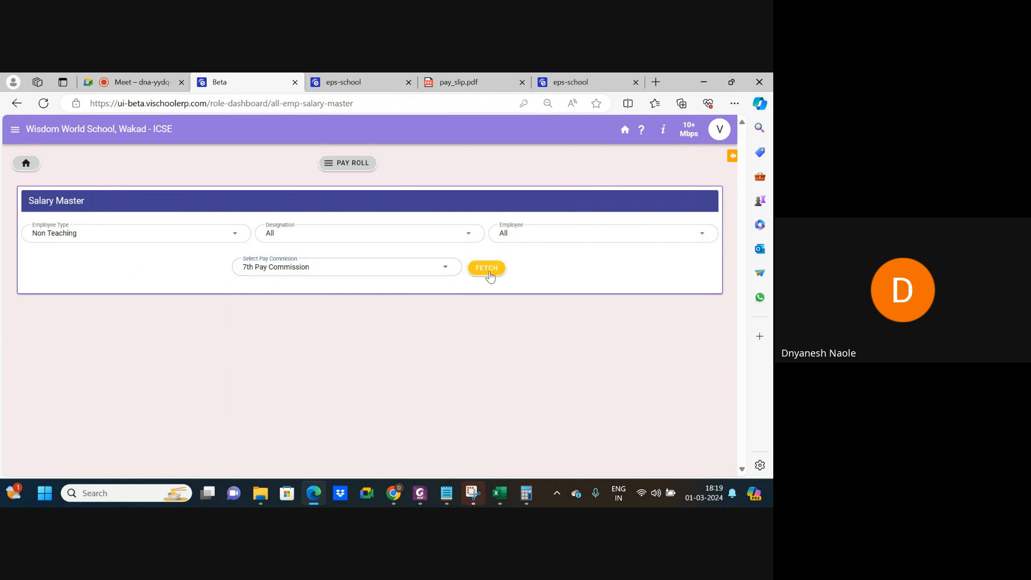
{"action": "left_click", "coordinate": [348, 266]}
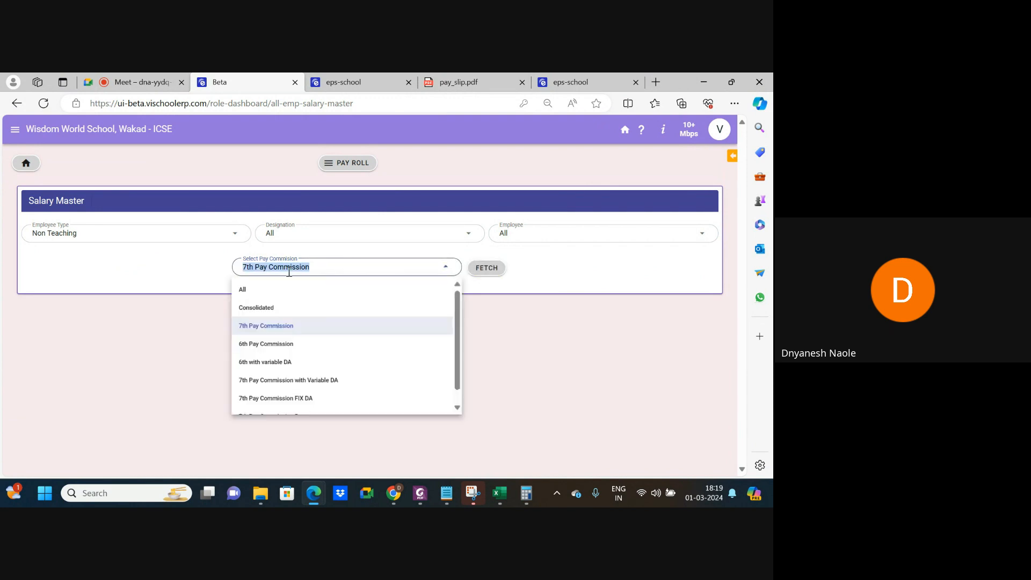
{"action": "left_click", "coordinate": [265, 289]}
{"action": "left_click", "coordinate": [486, 268]}
{"action": "left_click", "coordinate": [486, 267]}
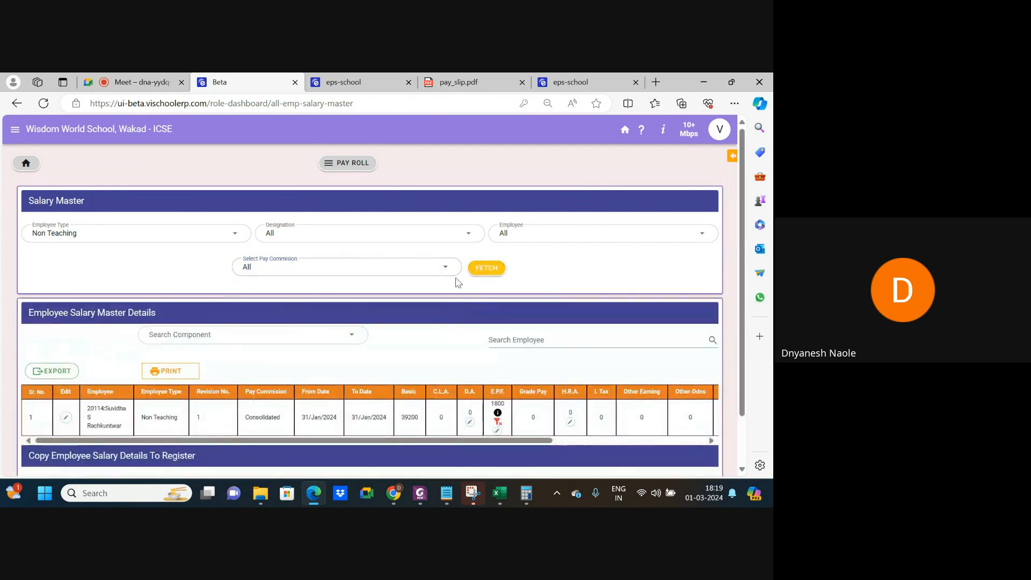
{"action": "scroll", "coordinate": [279, 371], "scroll_direction": "down", "scroll_amount": 1}
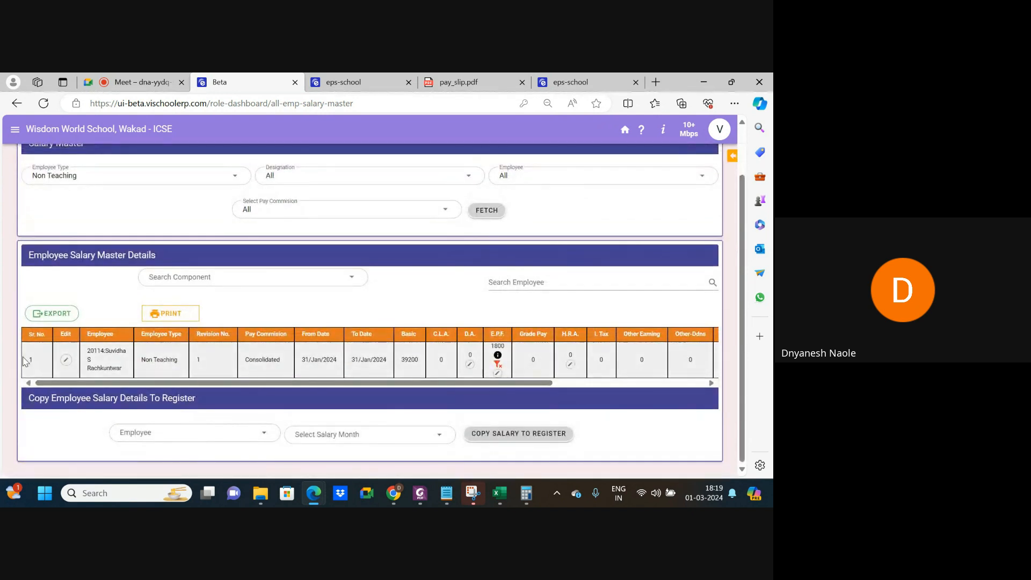
{"action": "scroll", "coordinate": [79, 361], "scroll_direction": "up", "scroll_amount": 4}
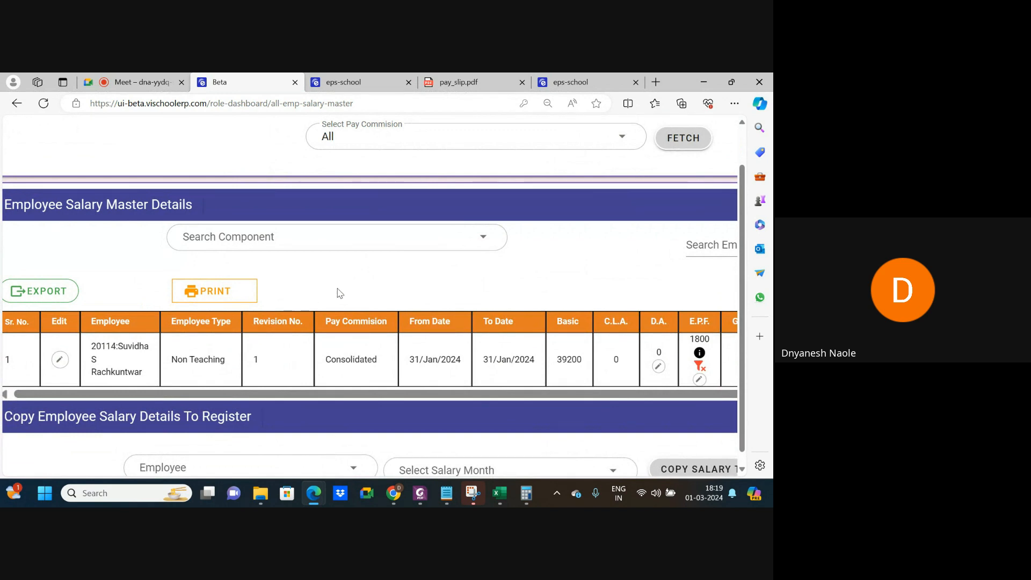
{"action": "scroll", "coordinate": [271, 346], "scroll_direction": "down", "scroll_amount": 4}
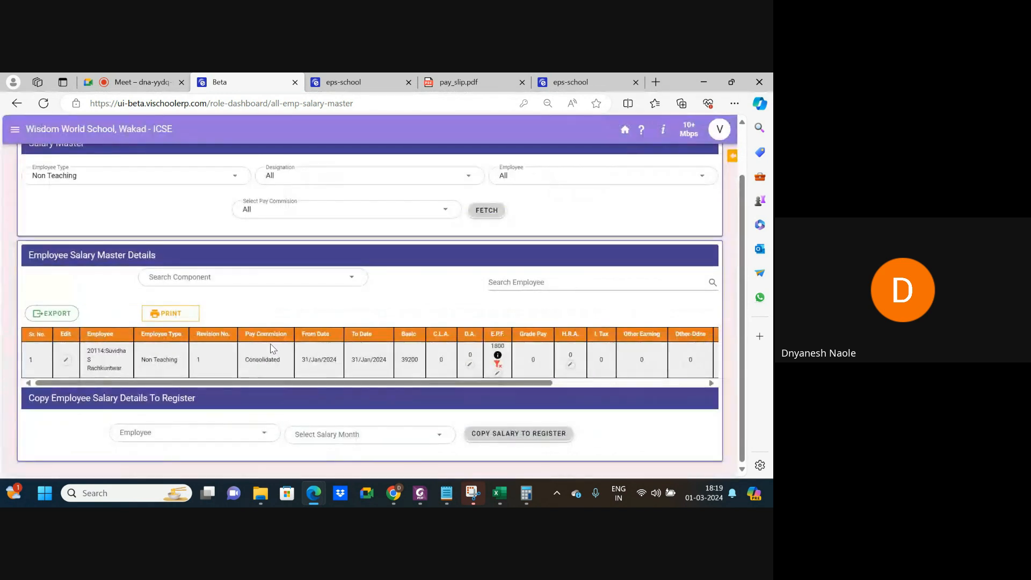
{"action": "left_click", "coordinate": [125, 180]}
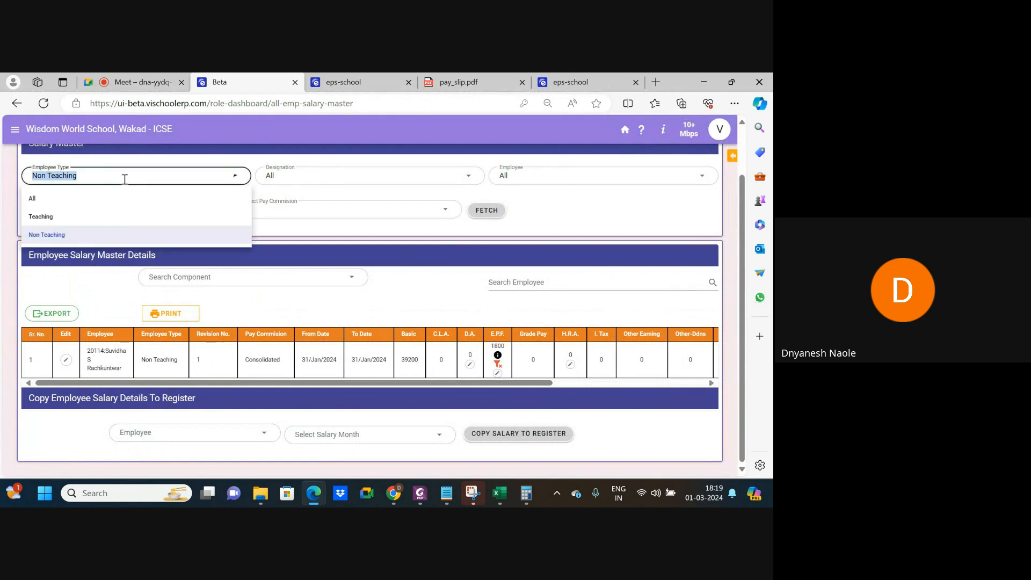
{"action": "left_click", "coordinate": [75, 217]}
{"action": "left_click", "coordinate": [473, 213]}
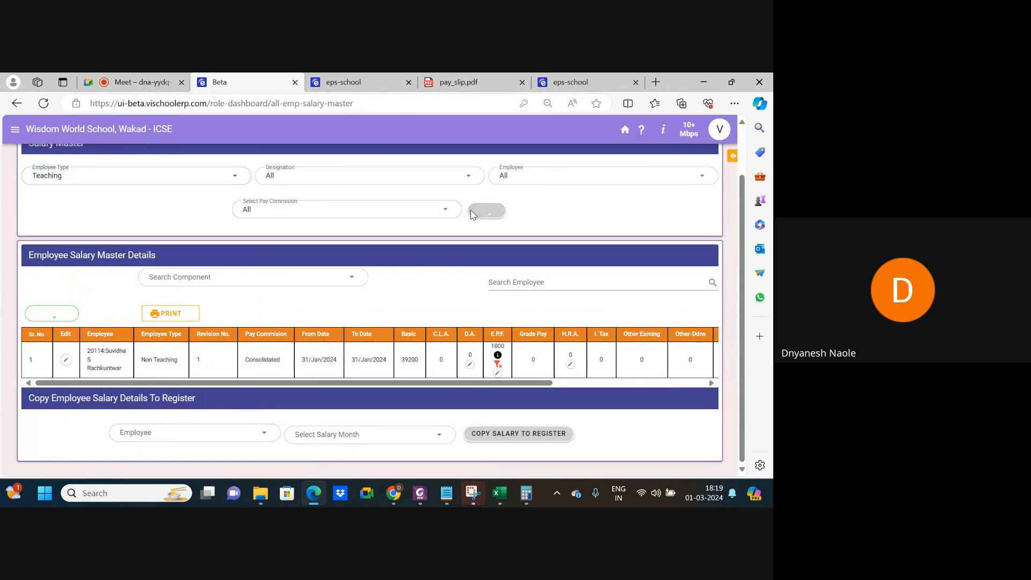
{"action": "scroll", "coordinate": [354, 355], "scroll_direction": "down", "scroll_amount": 5}
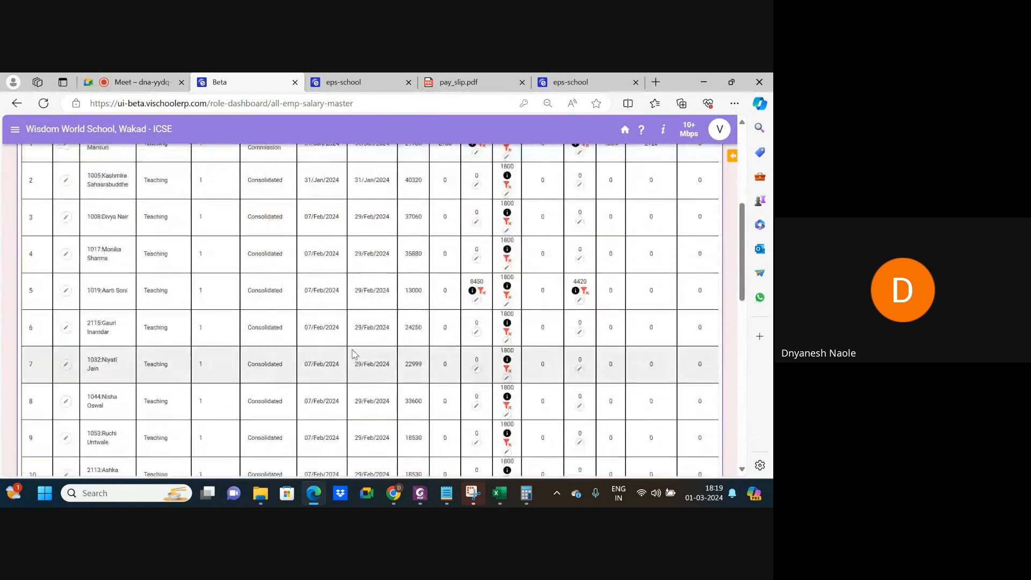
{"action": "scroll", "coordinate": [354, 354], "scroll_direction": "down", "scroll_amount": 3}
{"action": "scroll", "coordinate": [354, 354], "scroll_direction": "right", "scroll_amount": 4}
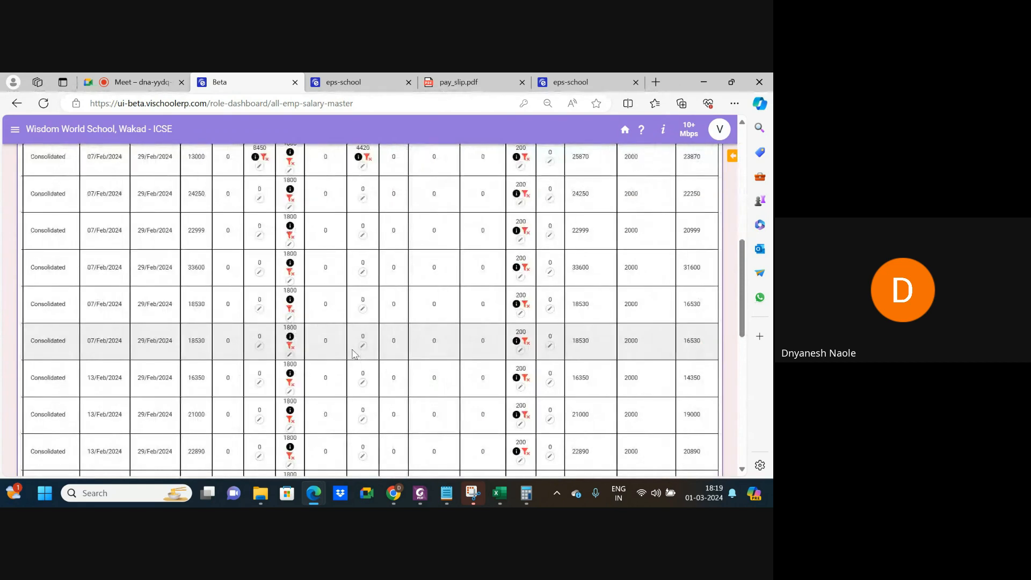
{"action": "scroll", "coordinate": [354, 354], "scroll_direction": "up", "scroll_amount": 7}
{"action": "scroll", "coordinate": [355, 355], "scroll_direction": "left", "scroll_amount": 4}
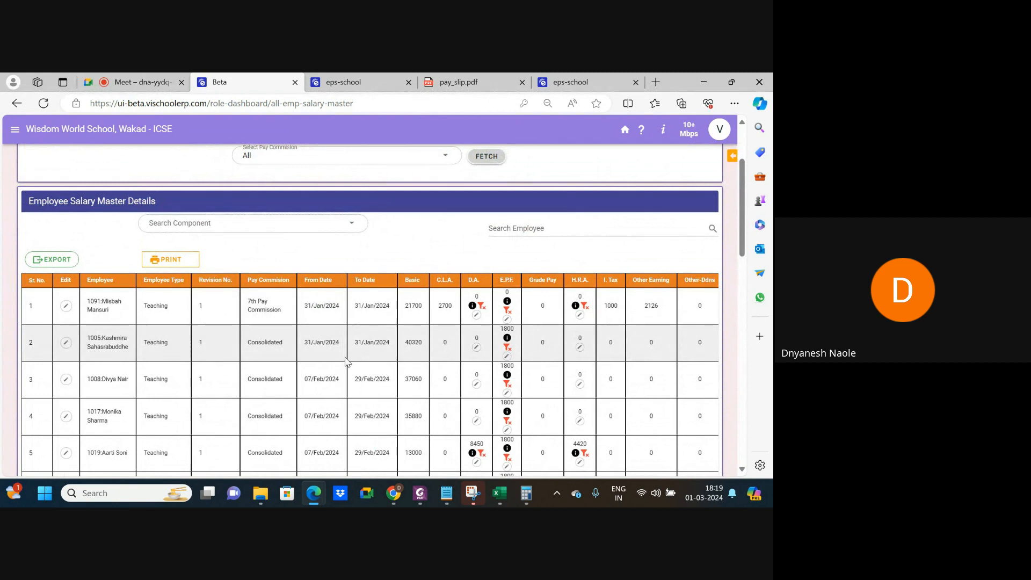
{"action": "scroll", "coordinate": [436, 346], "scroll_direction": "right", "scroll_amount": 4}
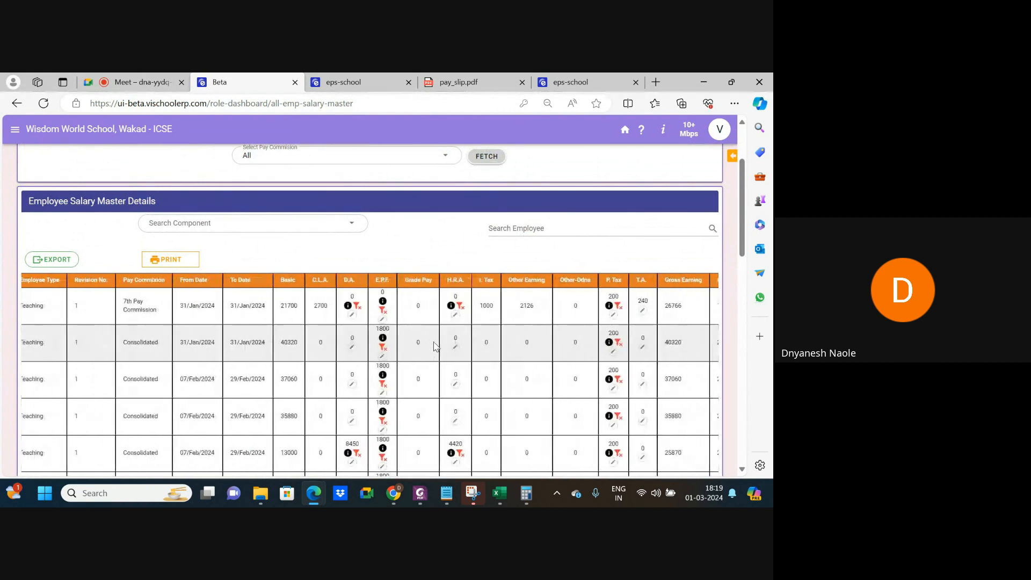
{"action": "scroll", "coordinate": [434, 342], "scroll_direction": "up", "scroll_amount": 3}
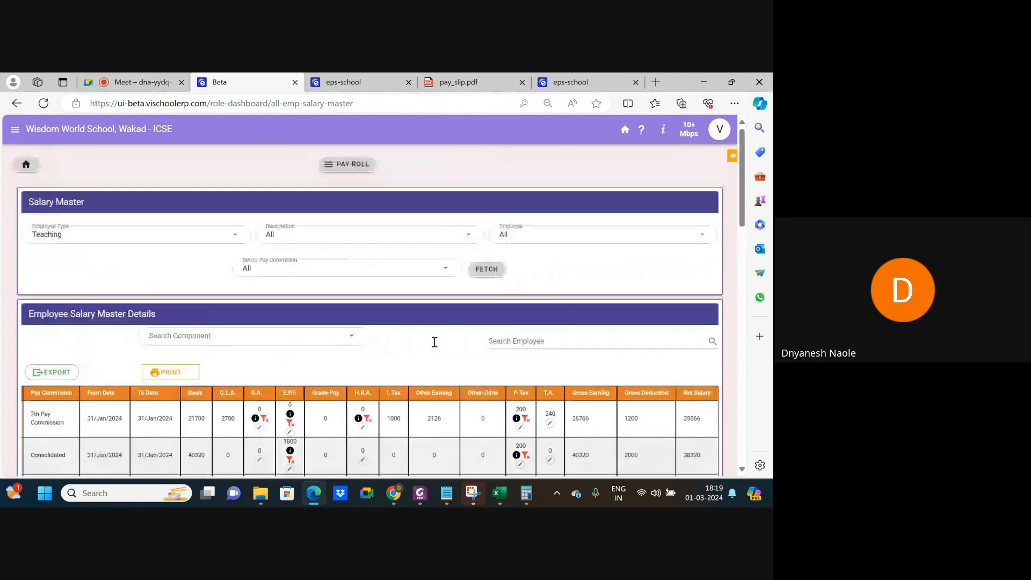
Check the Employee Shift list, which has only the General shift, then return to the payroll dashboard.
{"action": "left_click", "coordinate": [353, 173]}
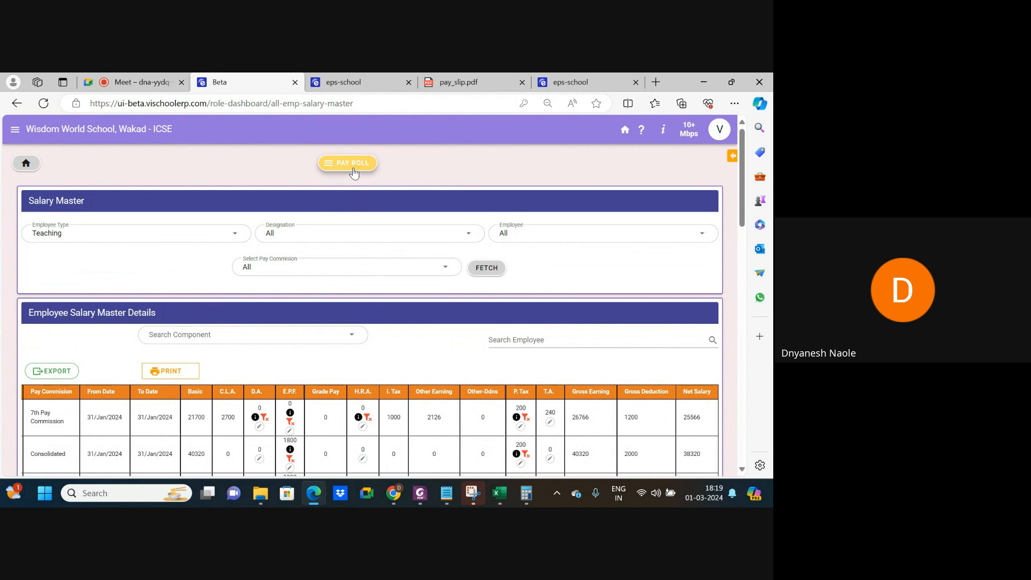
{"action": "scroll", "coordinate": [57, 231], "scroll_direction": "up", "scroll_amount": 3}
{"action": "scroll", "coordinate": [84, 232], "scroll_direction": "down", "scroll_amount": 1}
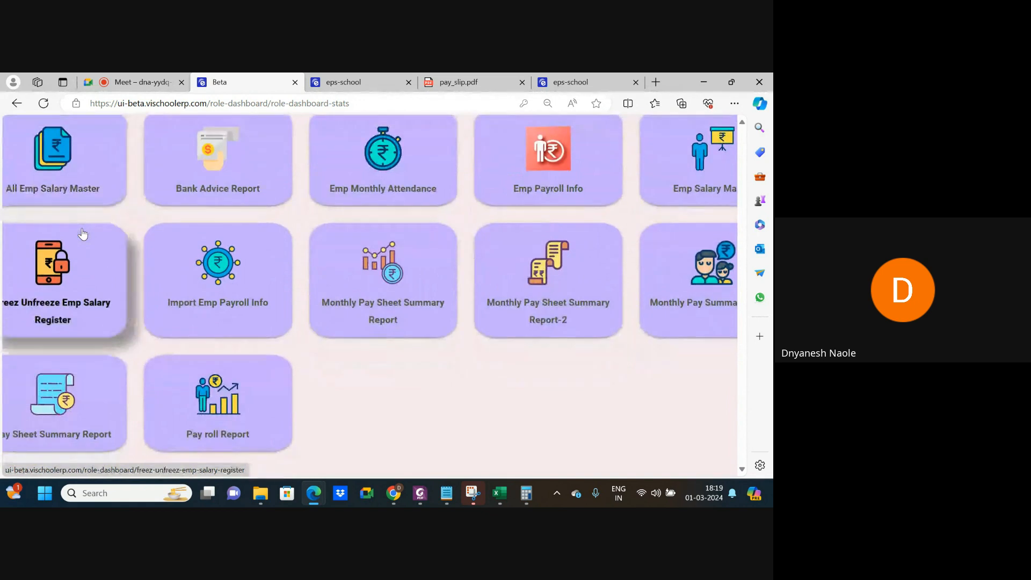
{"action": "scroll", "coordinate": [346, 195], "scroll_direction": "right", "scroll_amount": 2}
{"action": "scroll", "coordinate": [349, 194], "scroll_direction": "right", "scroll_amount": 5}
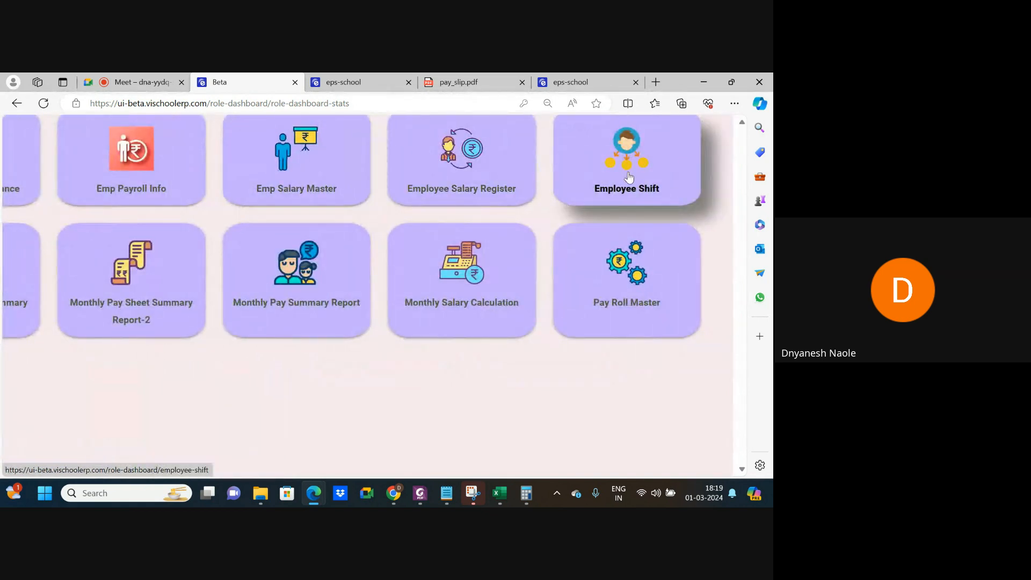
{"action": "left_click", "coordinate": [620, 173]}
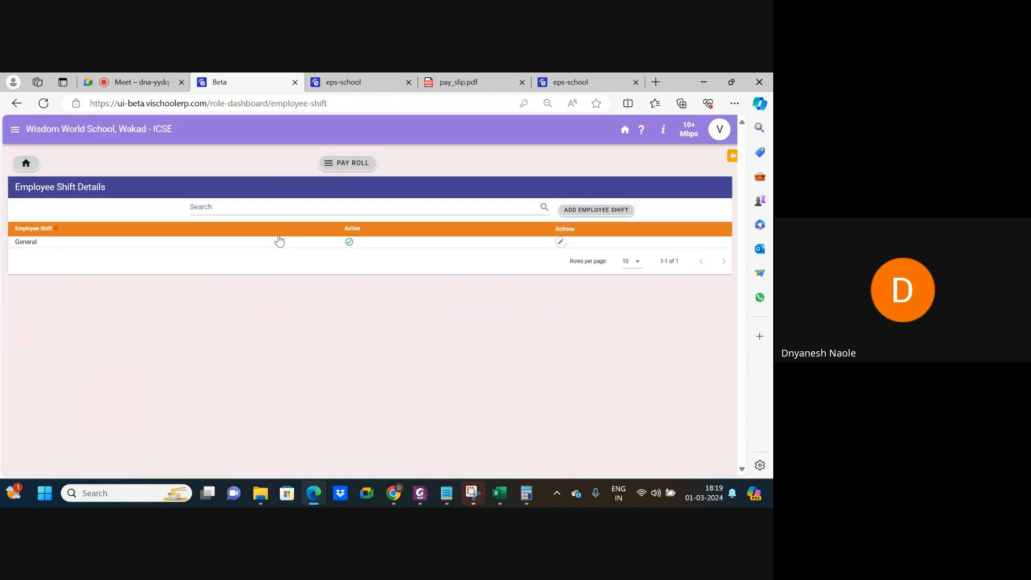
{"action": "left_click", "coordinate": [346, 163]}
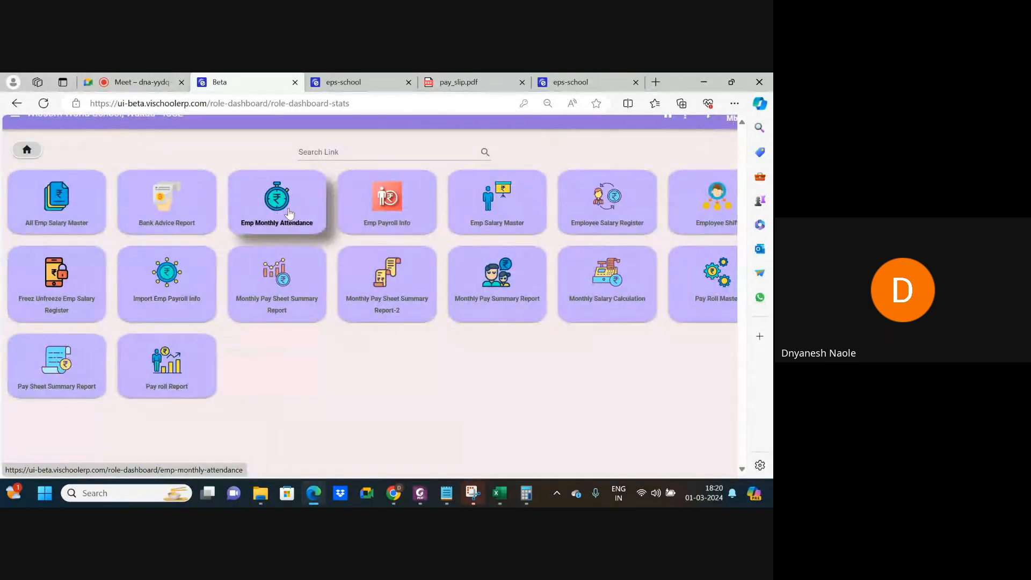
Fetch February 2024 Emp Monthly Attendance for all employees, showing 29 working days.
{"action": "left_click", "coordinate": [289, 214]}
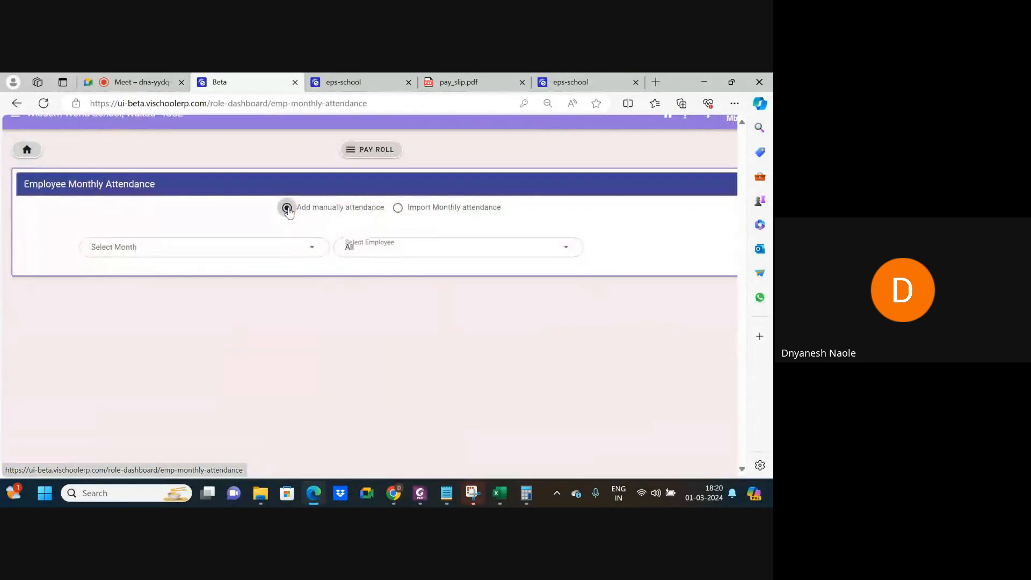
{"action": "left_click", "coordinate": [276, 243]}
{"action": "left_click", "coordinate": [157, 291]}
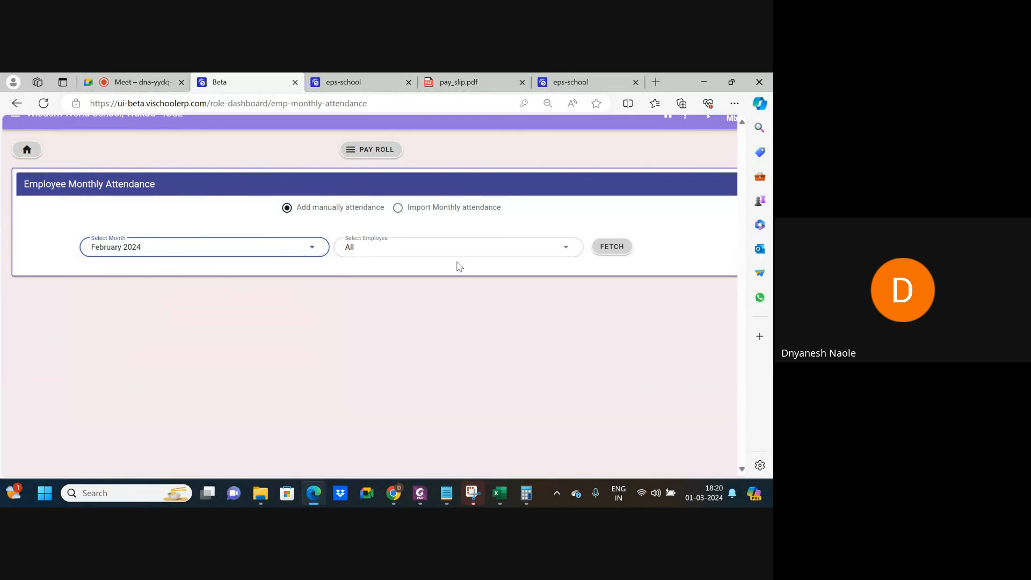
{"action": "left_click", "coordinate": [611, 252]}
{"action": "scroll", "coordinate": [369, 392], "scroll_direction": "down", "scroll_amount": 2}
{"action": "scroll", "coordinate": [370, 392], "scroll_direction": "down", "scroll_amount": 2}
{"action": "scroll", "coordinate": [370, 391], "scroll_direction": "up", "scroll_amount": 4}
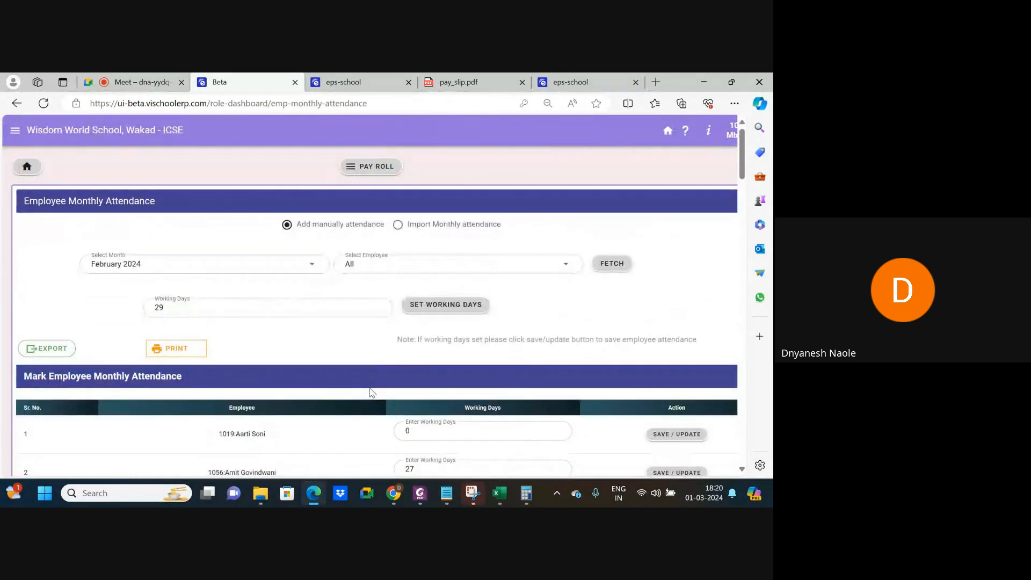
{"action": "left_click", "coordinate": [398, 225]}
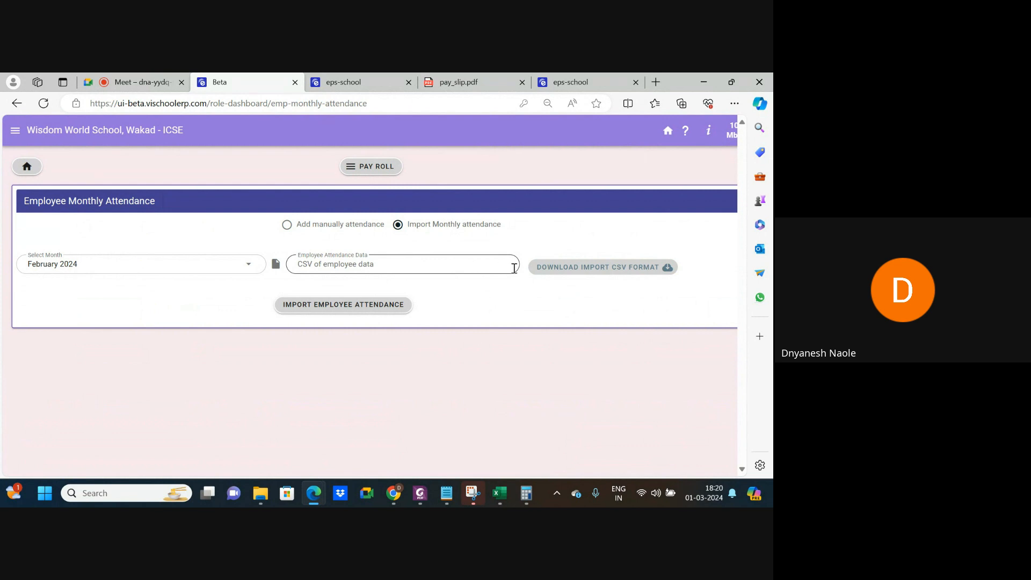
Download the attendance import CSV template and open it.
{"action": "left_click", "coordinate": [563, 276]}
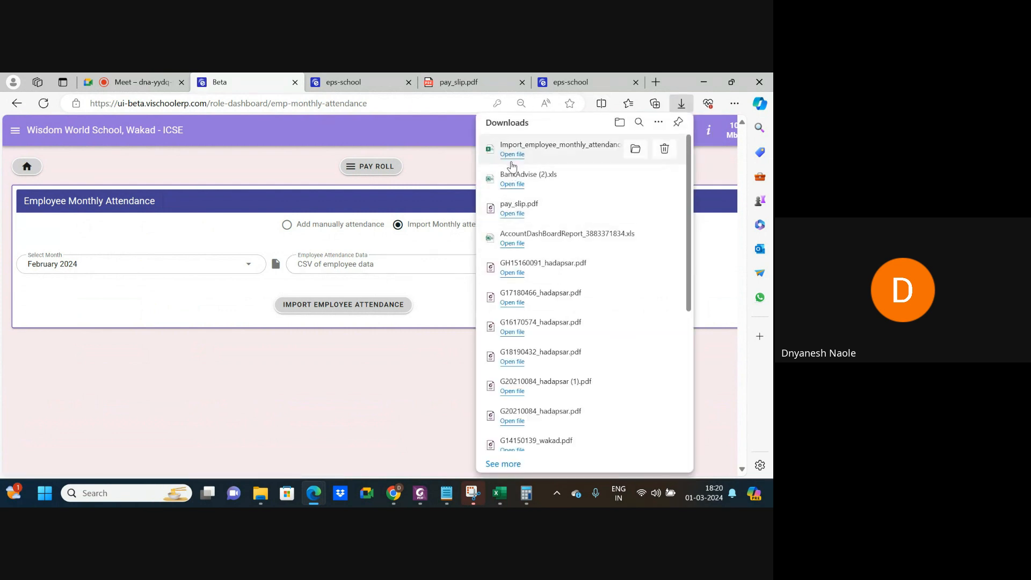
{"action": "left_click", "coordinate": [512, 156]}
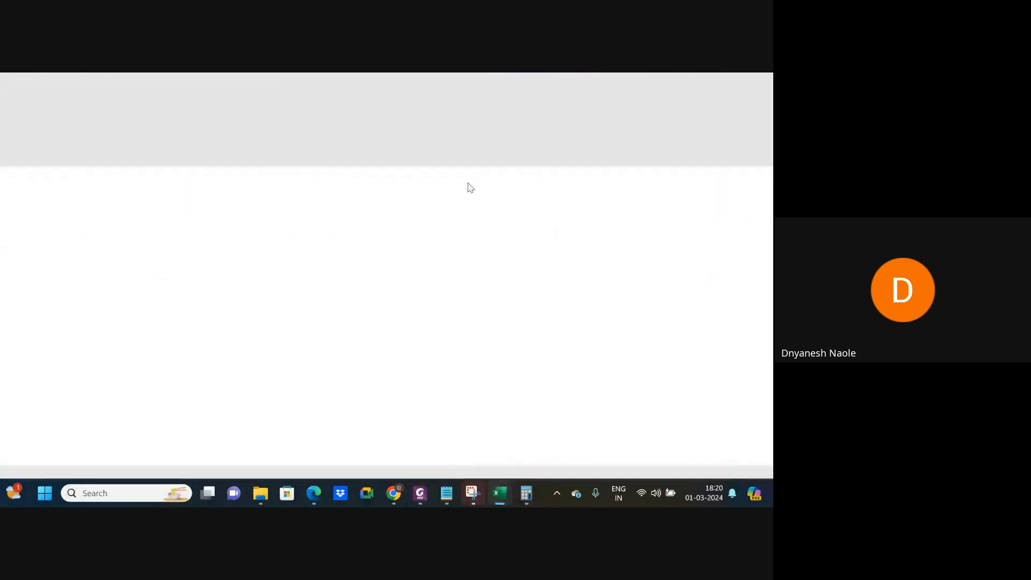
Inspect the template's EMP Code and Working Days columns, then minimize Excel and return to the browser.
{"action": "left_click", "coordinate": [35, 243]}
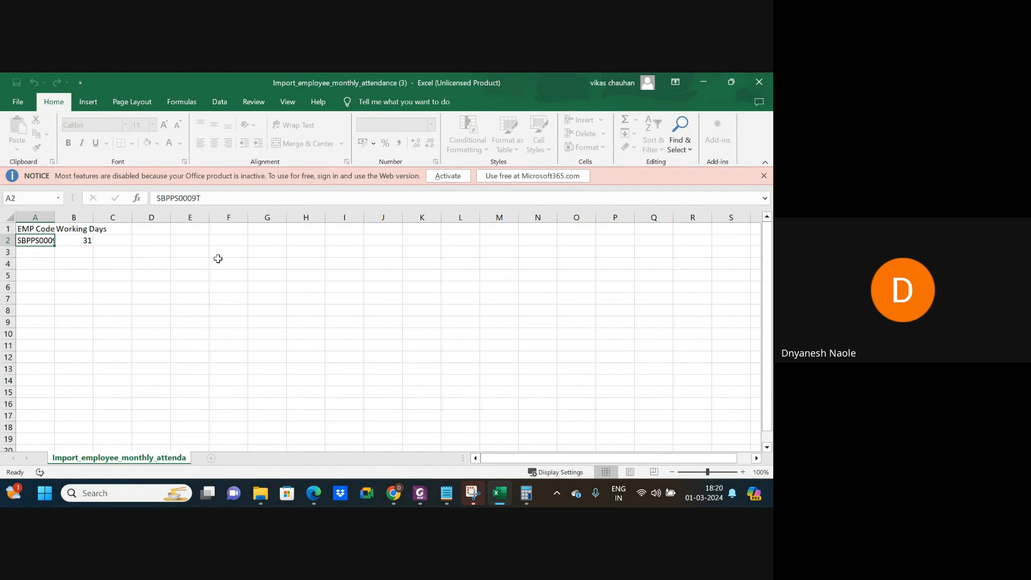
{"action": "left_click", "coordinate": [710, 85]}
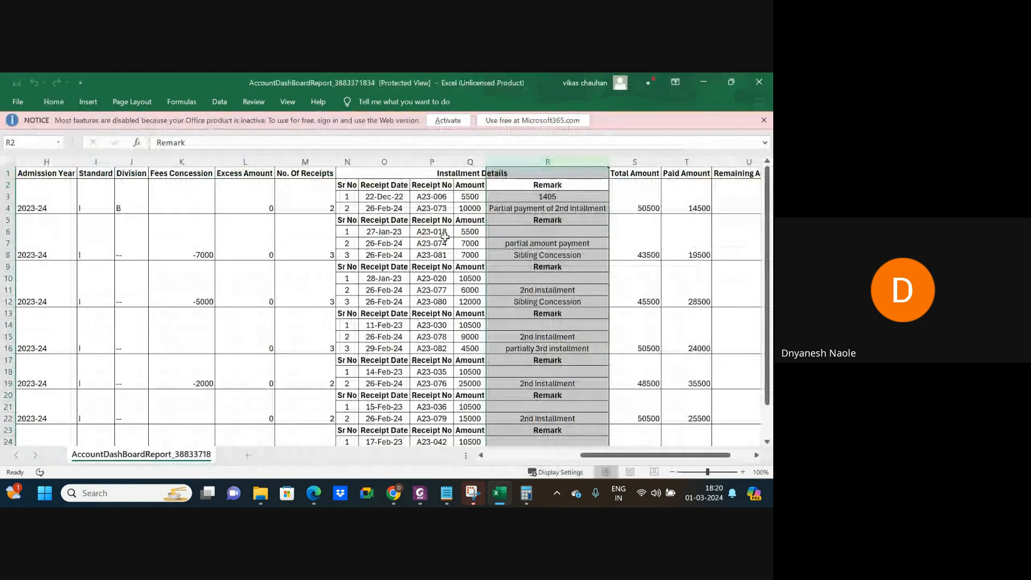
{"action": "mouse_move", "coordinate": [311, 499]}
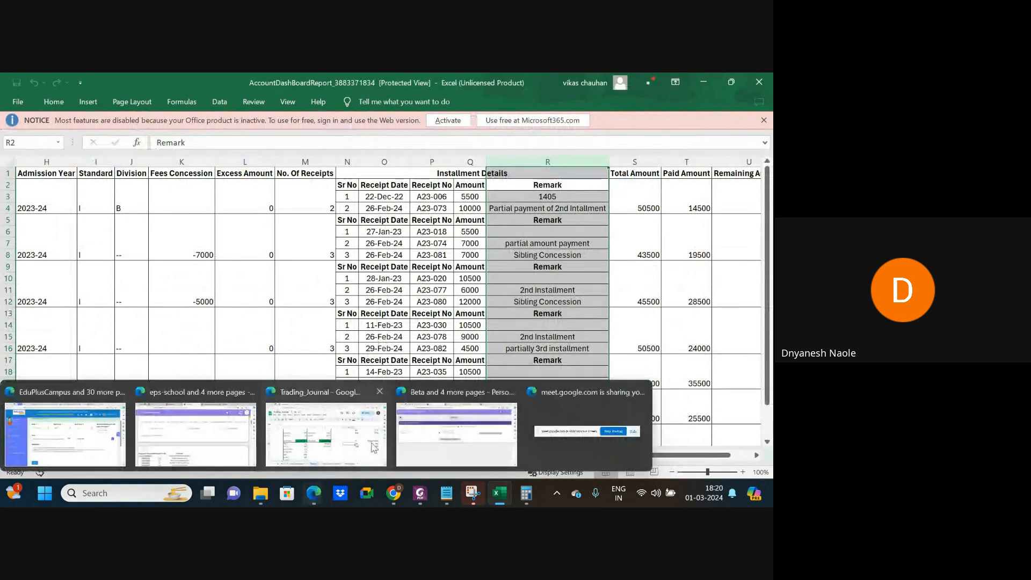
{"action": "left_click", "coordinate": [396, 416]}
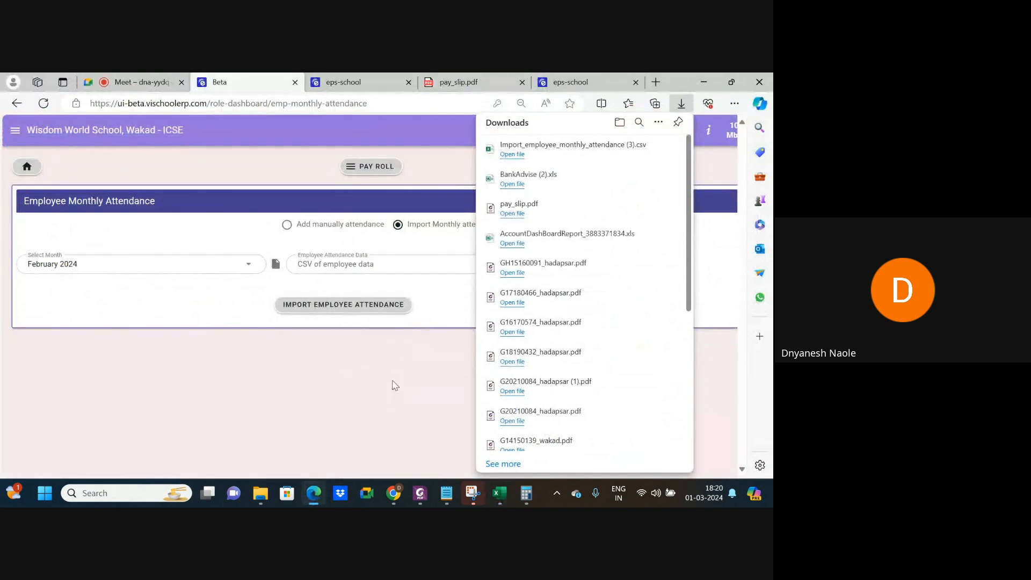
Switch back to manual attendance entry and save February 2024 attendance for all employees.
{"action": "left_click", "coordinate": [352, 79]}
{"action": "left_click", "coordinate": [270, 79]}
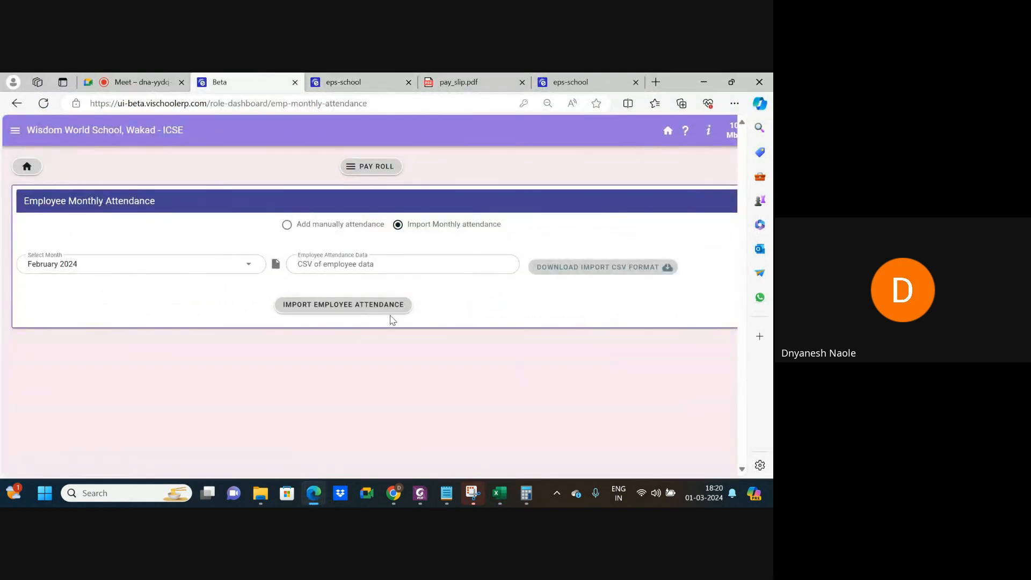
{"action": "scroll", "coordinate": [391, 320], "scroll_direction": "down", "scroll_amount": 1}
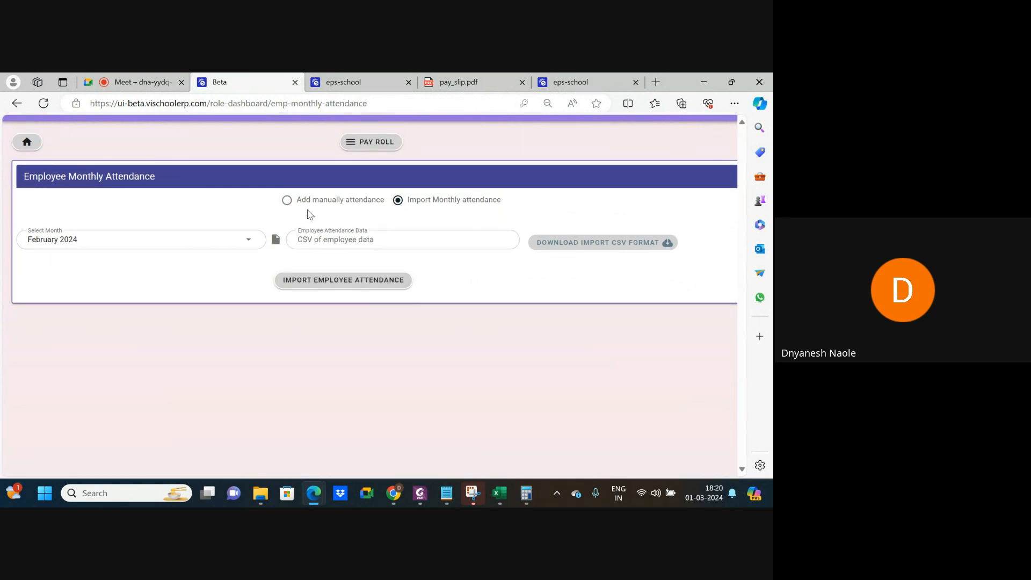
{"action": "left_click", "coordinate": [290, 206]}
{"action": "scroll", "coordinate": [312, 322], "scroll_direction": "down", "scroll_amount": 5}
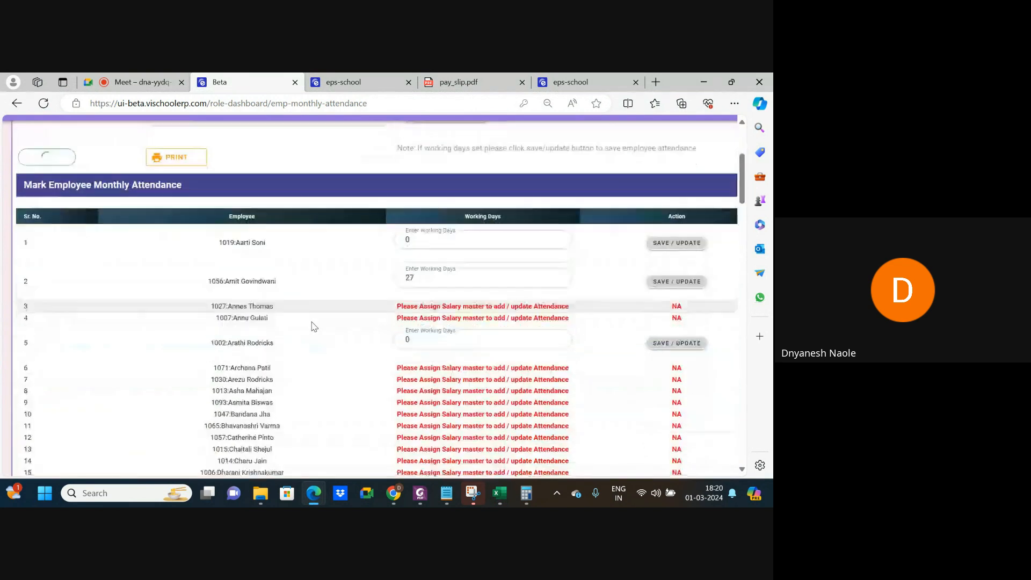
{"action": "left_click_drag", "start_coordinate": [741, 187], "coordinate": [742, 462]}
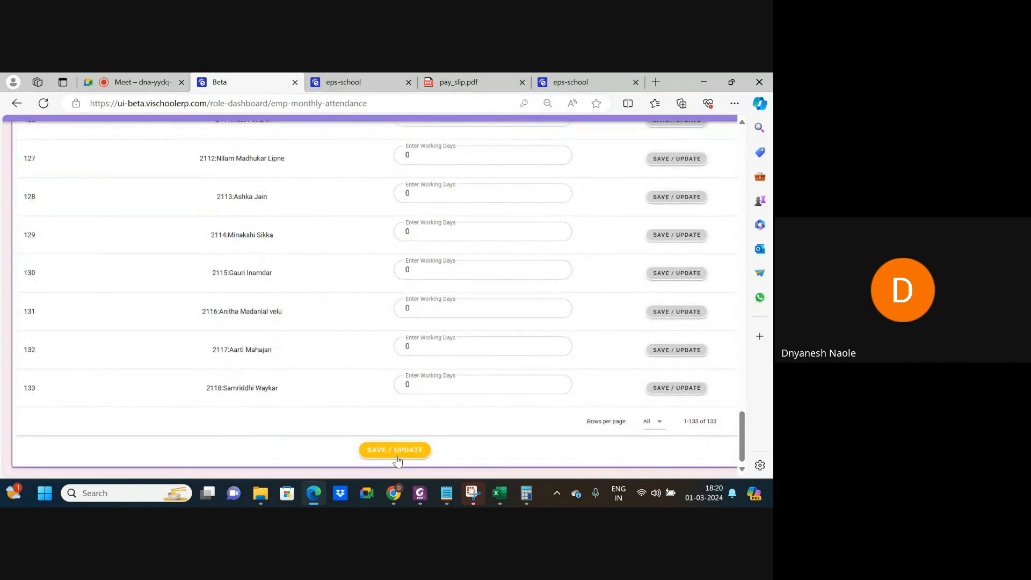
{"action": "left_click", "coordinate": [397, 456]}
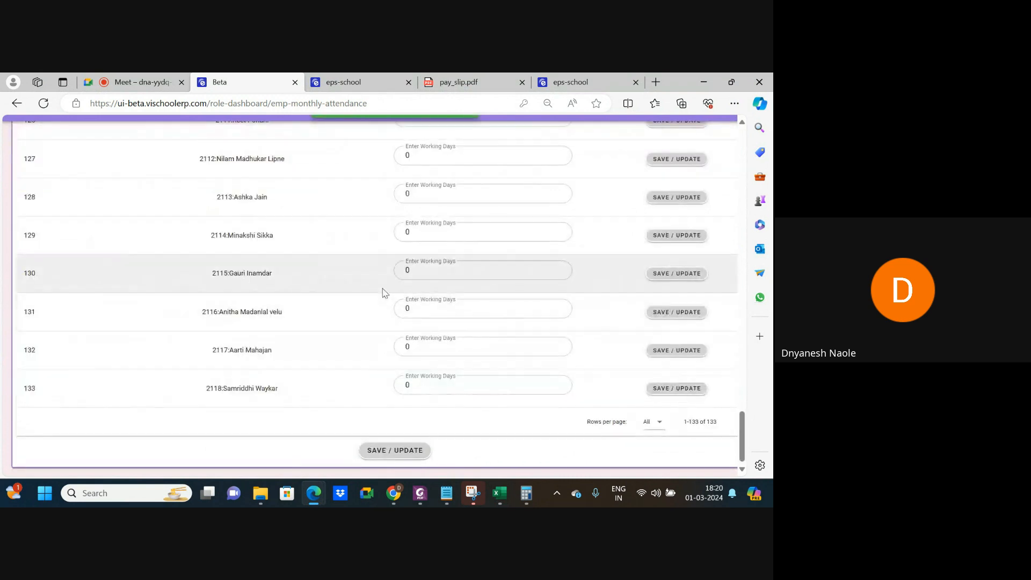
{"action": "scroll", "coordinate": [385, 293], "scroll_direction": "up", "scroll_amount": 20}
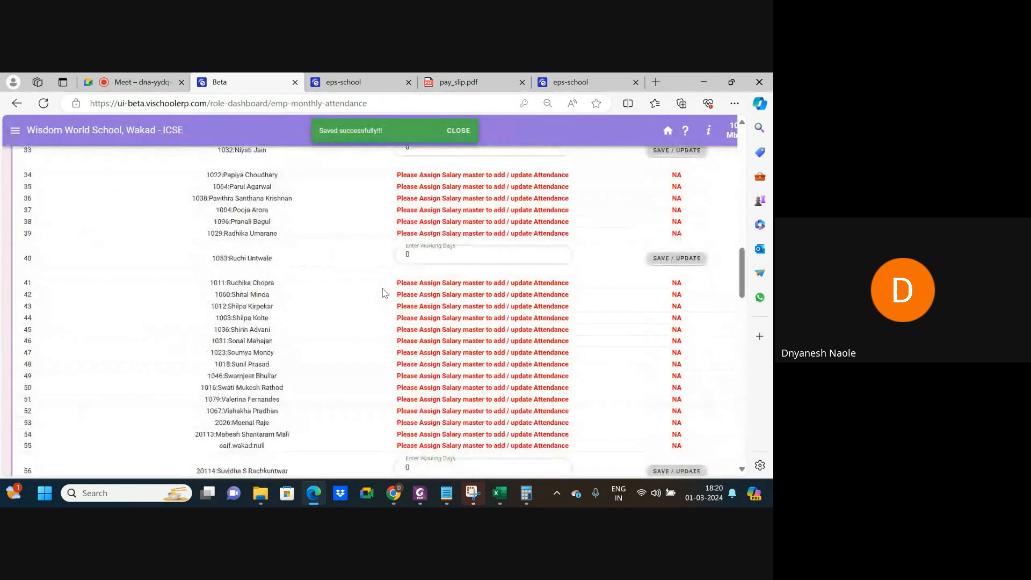
{"action": "scroll", "coordinate": [383, 290], "scroll_direction": "down", "scroll_amount": 1}
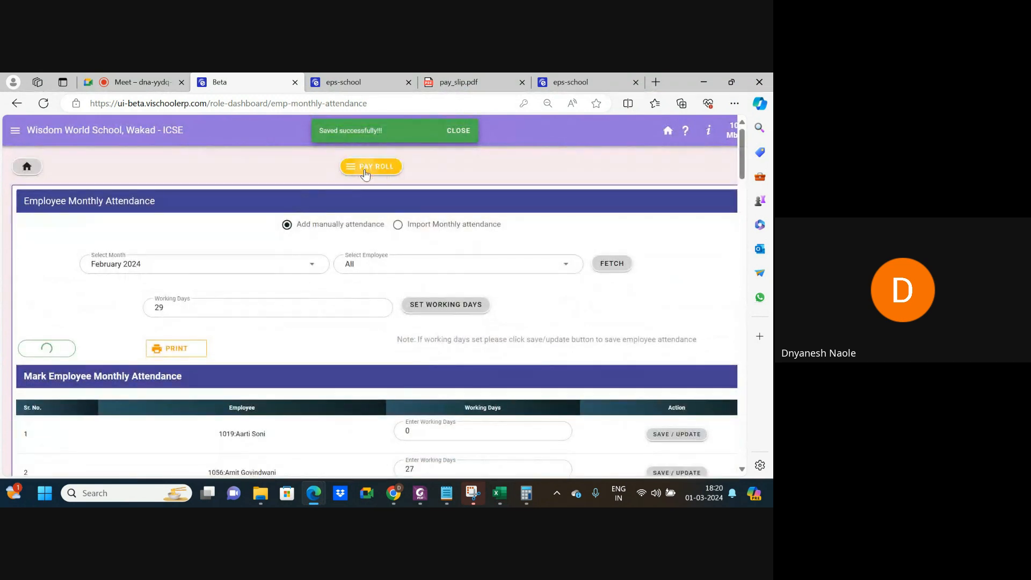
{"action": "left_click", "coordinate": [367, 167]}
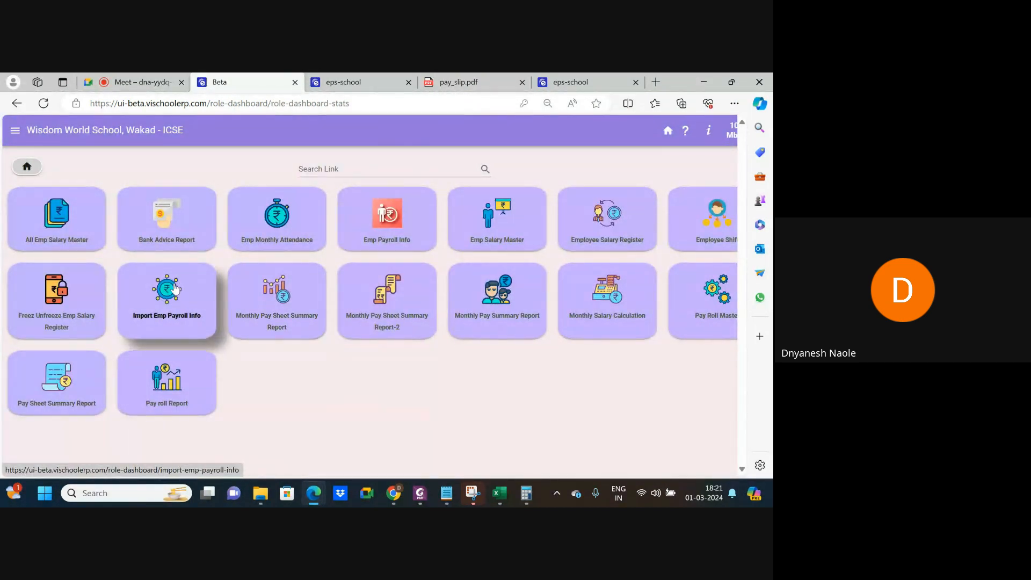
Load one employee's payroll details, then open the Import Emp Payroll Info page.
{"action": "left_click", "coordinate": [168, 292]}
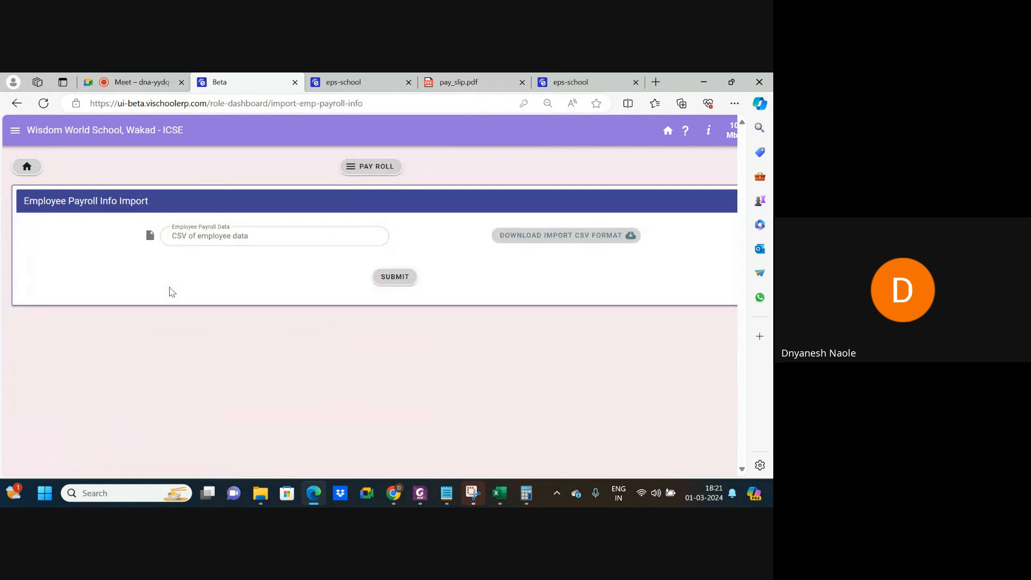
{"action": "left_click", "coordinate": [370, 166]}
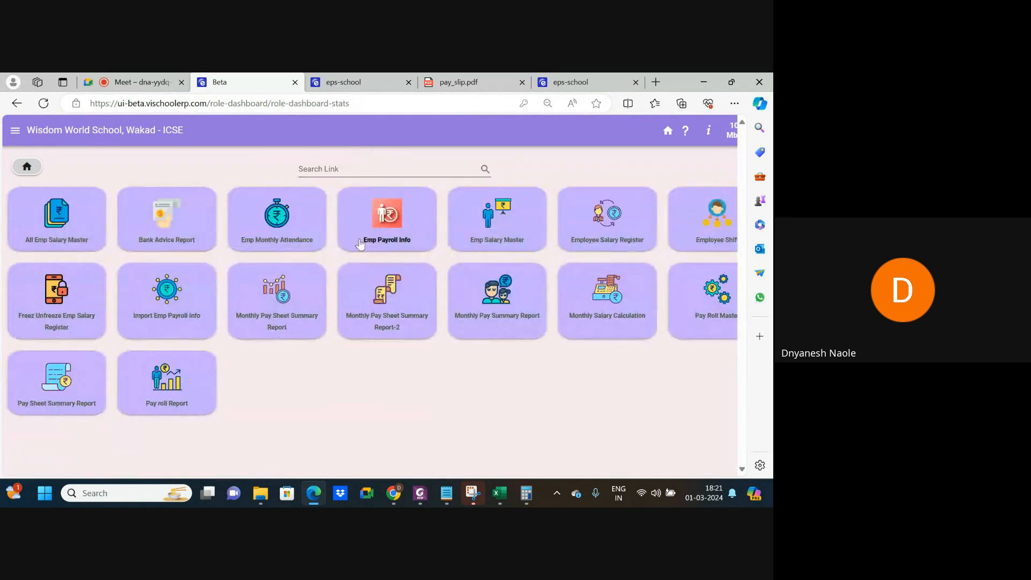
{"action": "left_click", "coordinate": [385, 243]}
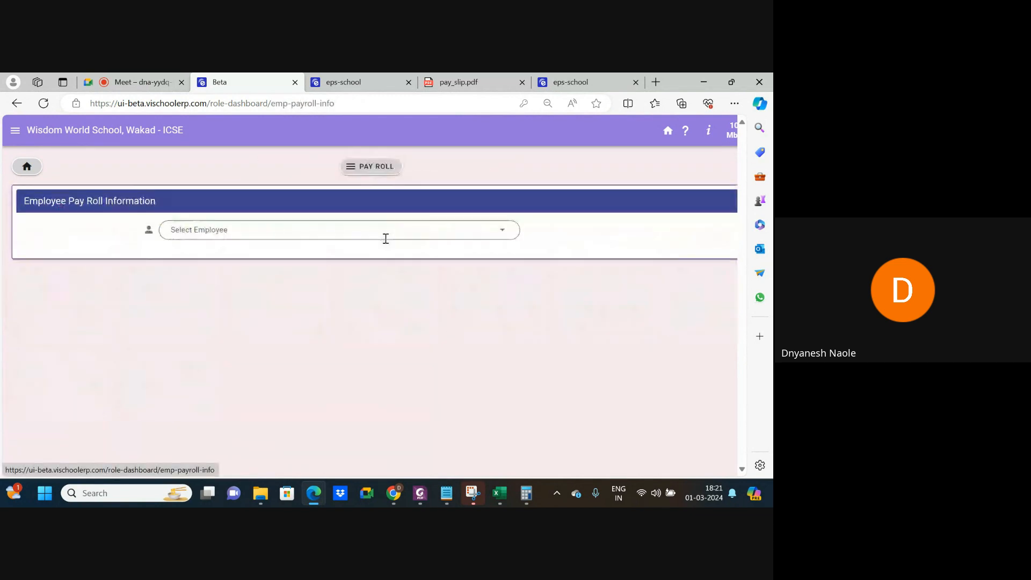
{"action": "left_click", "coordinate": [329, 237]}
{"action": "left_click", "coordinate": [266, 298]}
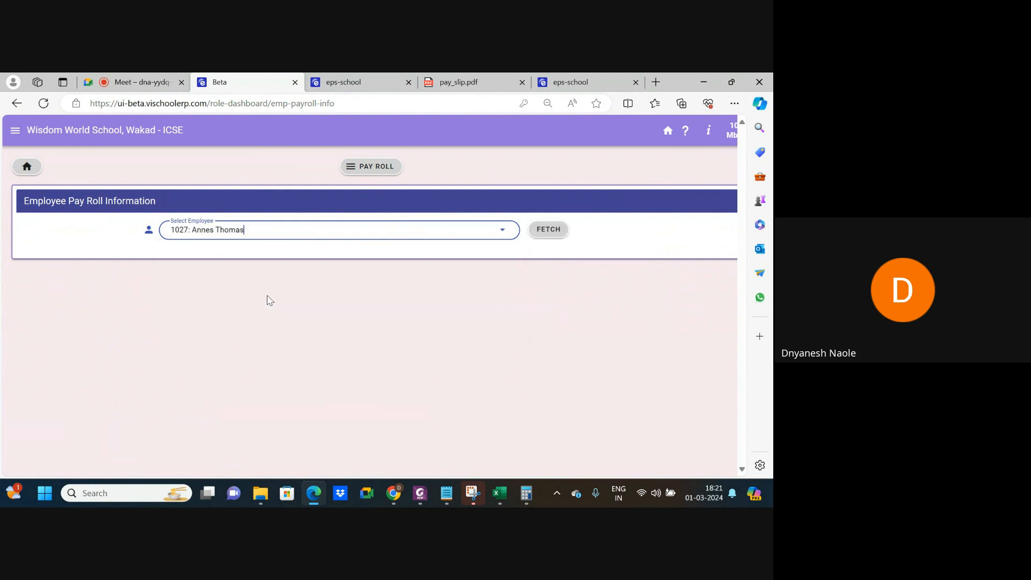
{"action": "left_click", "coordinate": [542, 231]}
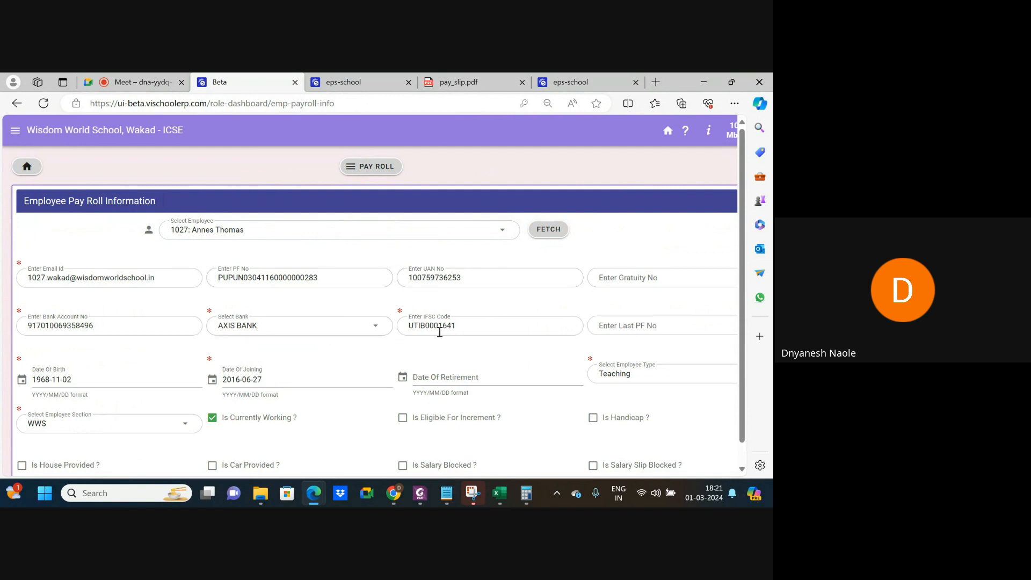
{"action": "left_click", "coordinate": [375, 177]}
{"action": "left_click", "coordinate": [171, 316]}
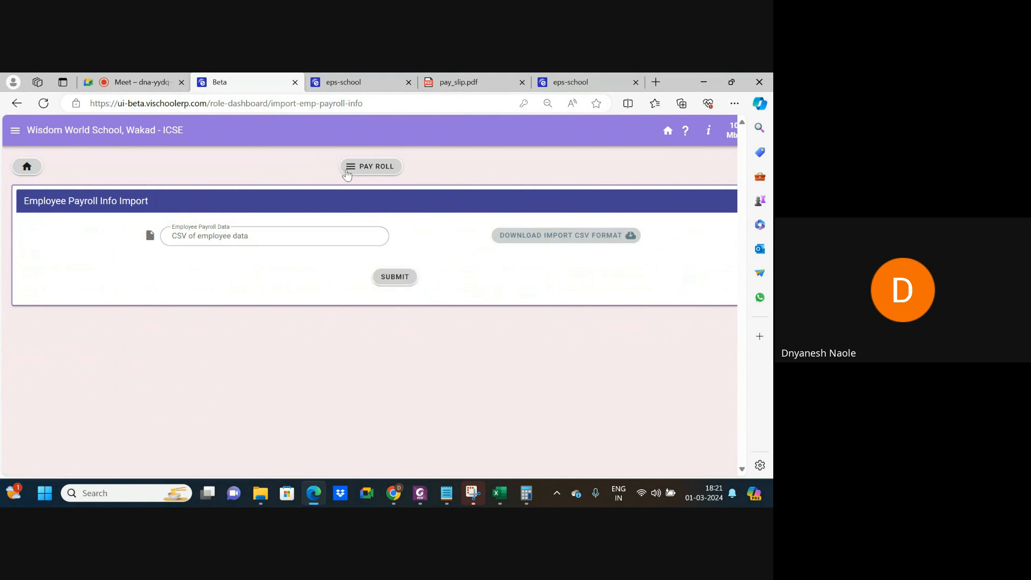
Fetch the Monthly Pay Sheet Summary Report for salary month January 2024.
{"action": "left_click", "coordinate": [361, 166]}
{"action": "left_click", "coordinate": [285, 309]}
{"action": "left_click", "coordinate": [138, 251]}
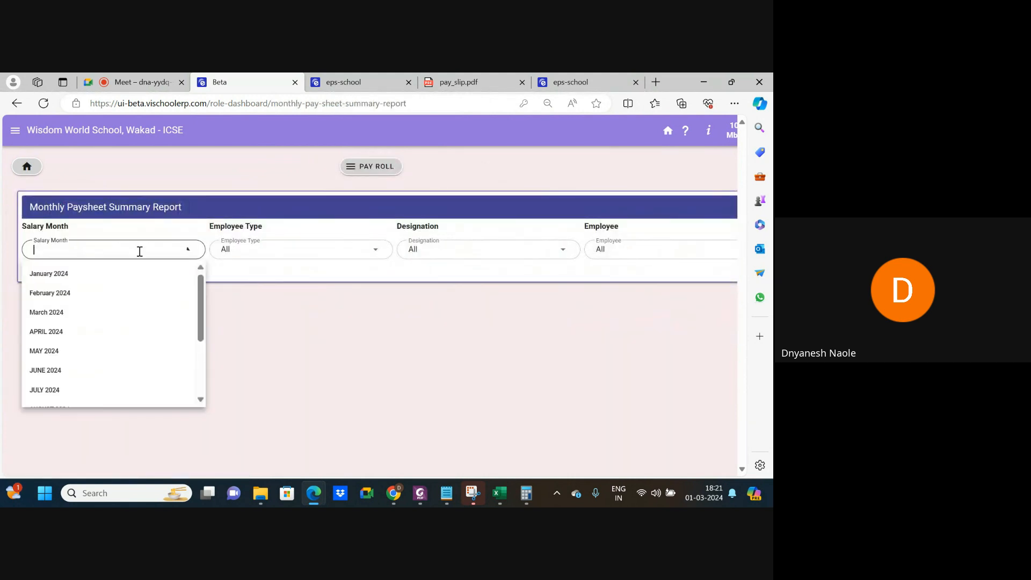
{"action": "left_click", "coordinate": [84, 286]}
{"action": "left_click", "coordinate": [368, 288]}
Scroll through the salary register to review each employee's pay and net salary.
{"action": "scroll", "coordinate": [423, 348], "scroll_direction": "down", "scroll_amount": 1}
{"action": "scroll", "coordinate": [423, 348], "scroll_direction": "down", "scroll_amount": 1}
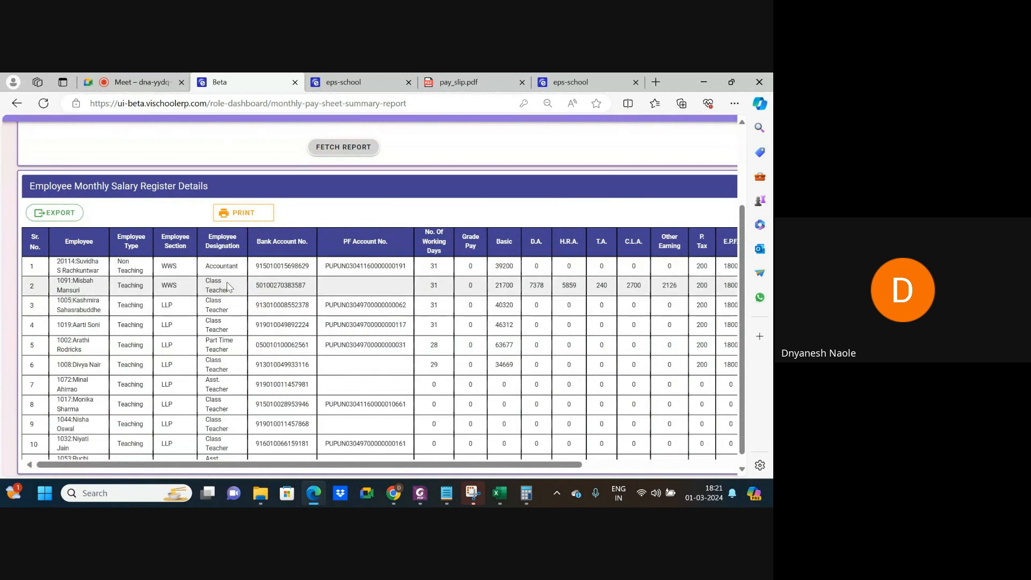
{"action": "scroll", "coordinate": [435, 298], "scroll_direction": "right", "scroll_amount": 3}
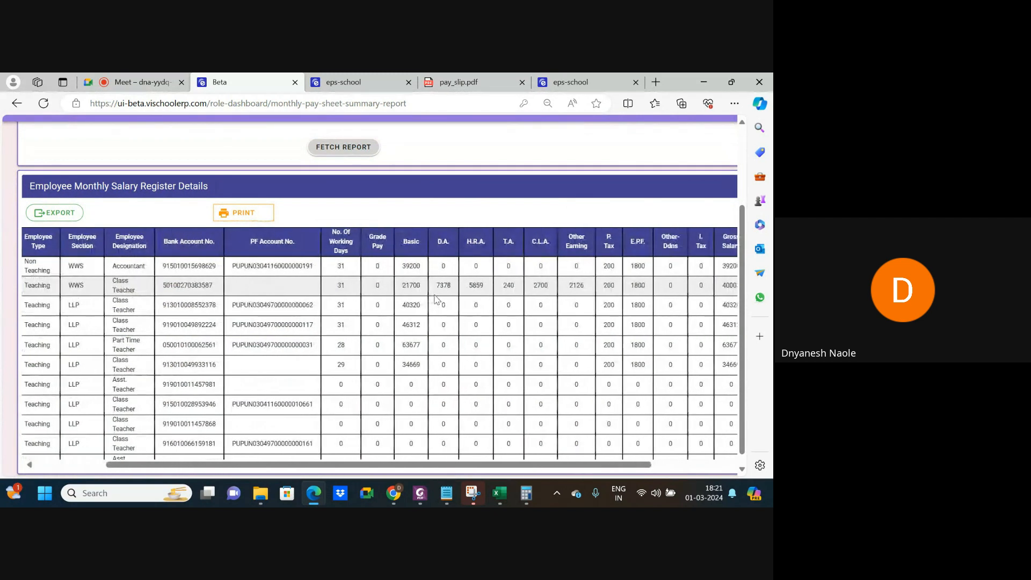
{"action": "scroll", "coordinate": [436, 299], "scroll_direction": "right", "scroll_amount": 5}
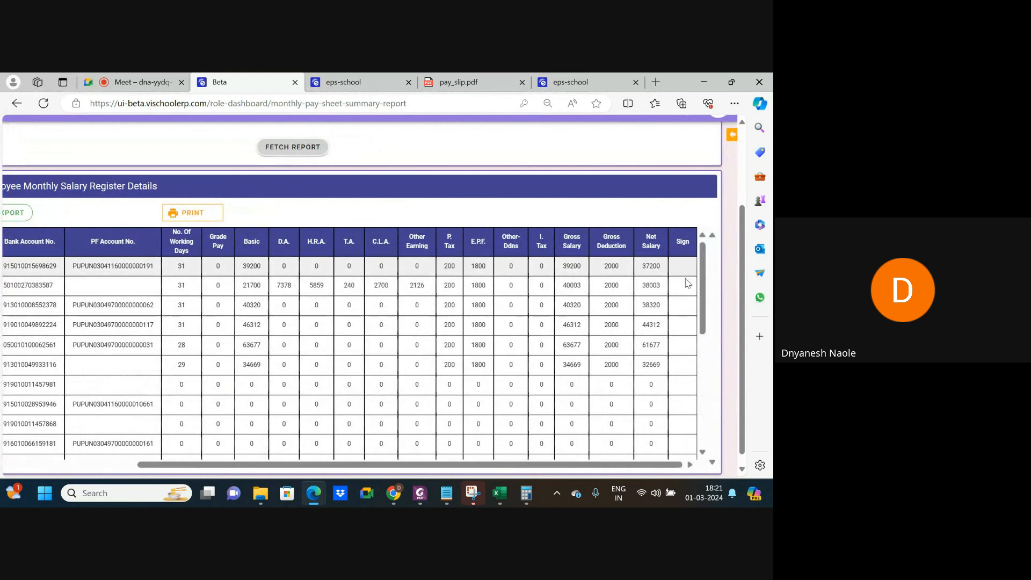
{"action": "scroll", "coordinate": [536, 355], "scroll_direction": "down", "scroll_amount": 10}
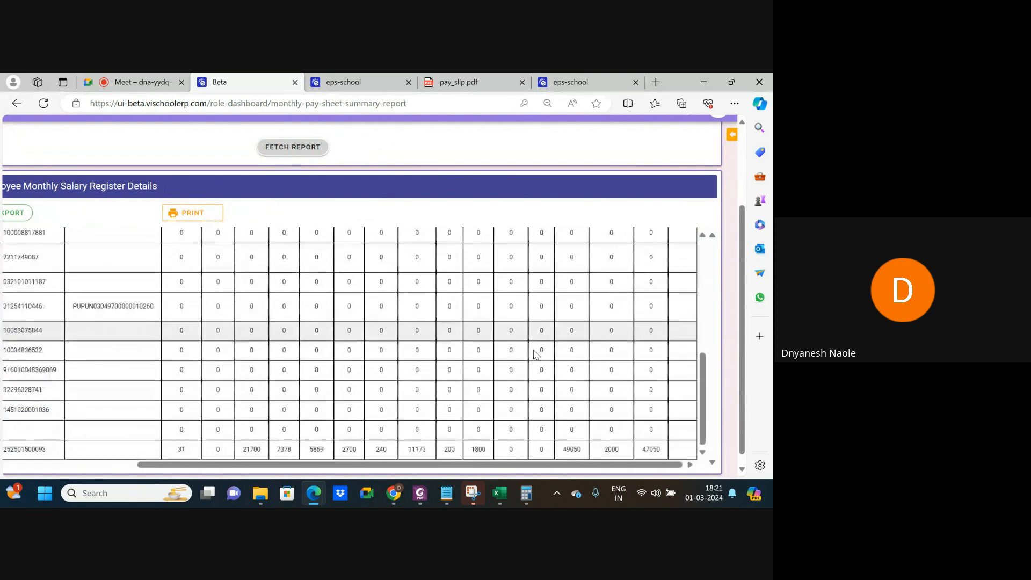
{"action": "scroll", "coordinate": [535, 356], "scroll_direction": "up", "scroll_amount": 10}
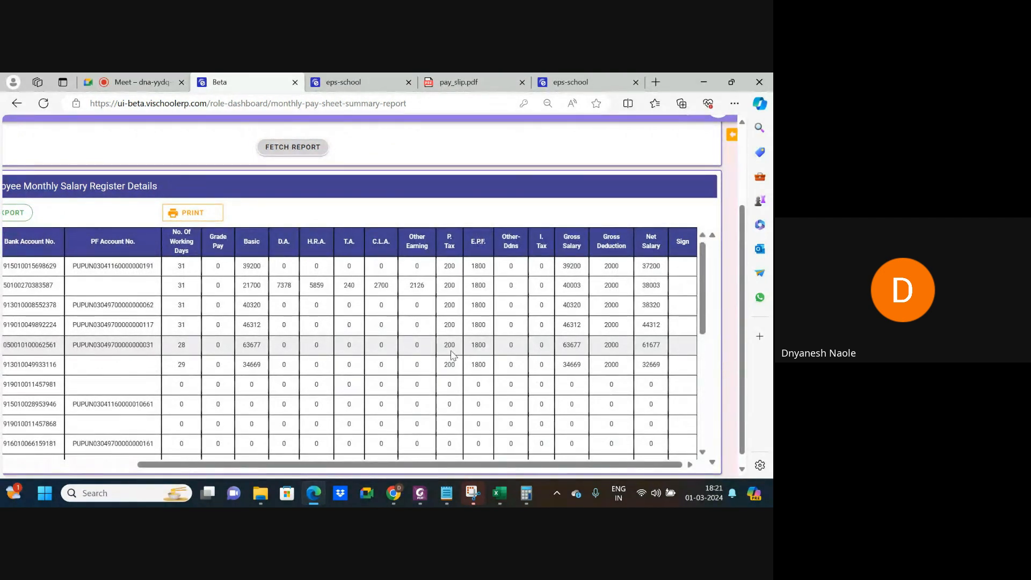
{"action": "scroll", "coordinate": [451, 354], "scroll_direction": "left", "scroll_amount": 5}
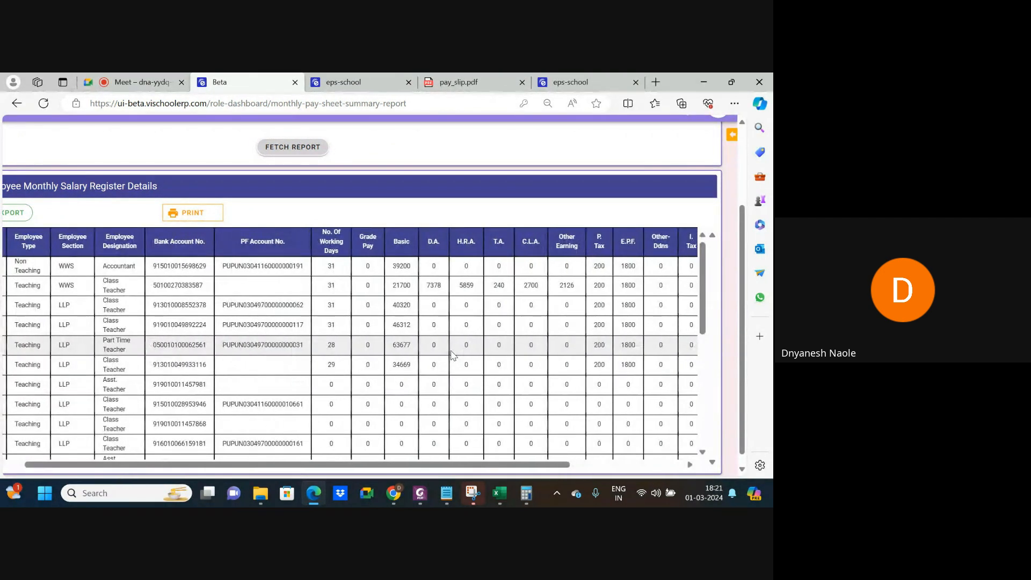
{"action": "scroll", "coordinate": [451, 354], "scroll_direction": "left", "scroll_amount": 2}
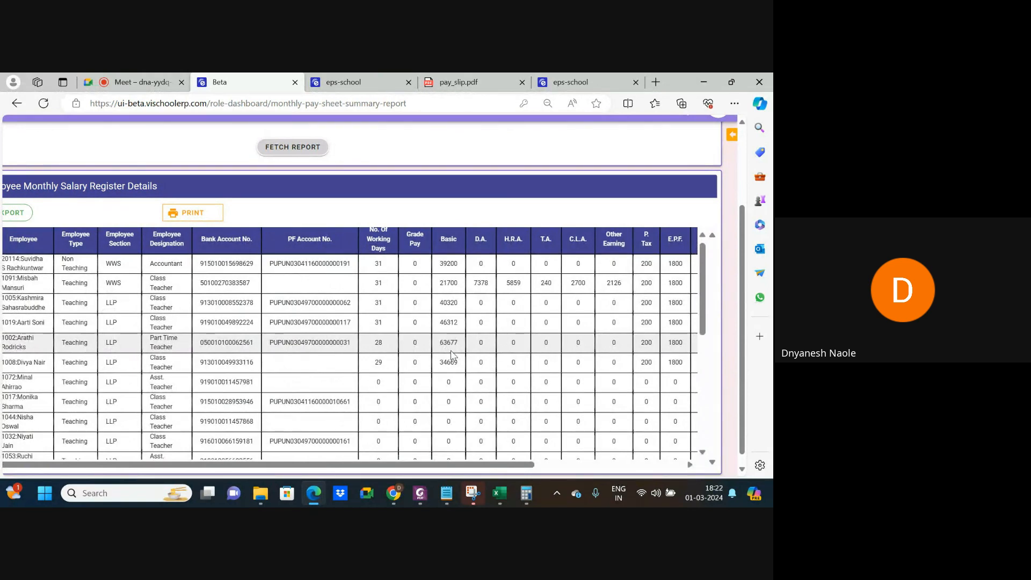
{"action": "scroll", "coordinate": [450, 350], "scroll_direction": "up", "scroll_amount": 1}
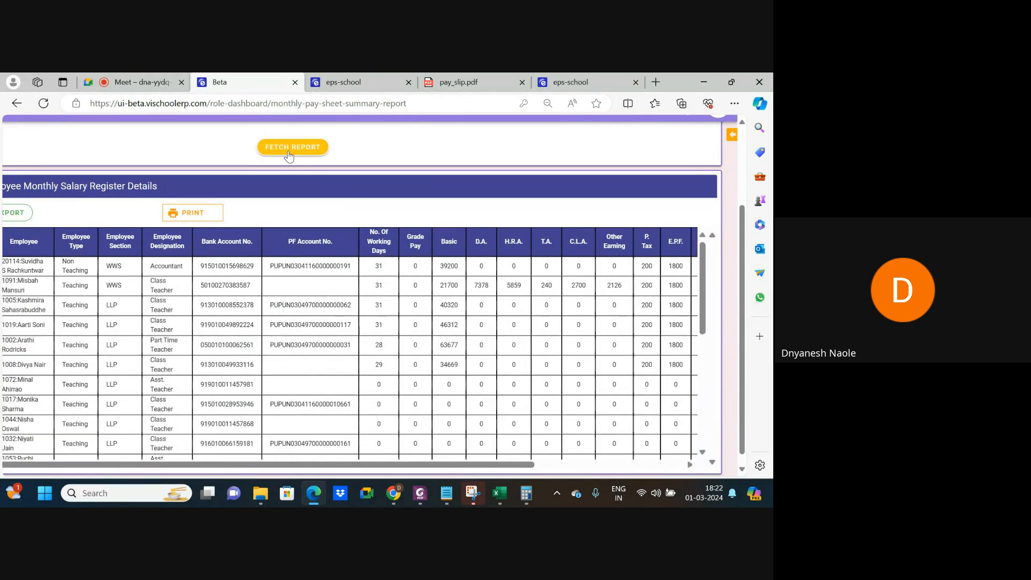
{"action": "scroll", "coordinate": [288, 154], "scroll_direction": "down", "scroll_amount": 2}
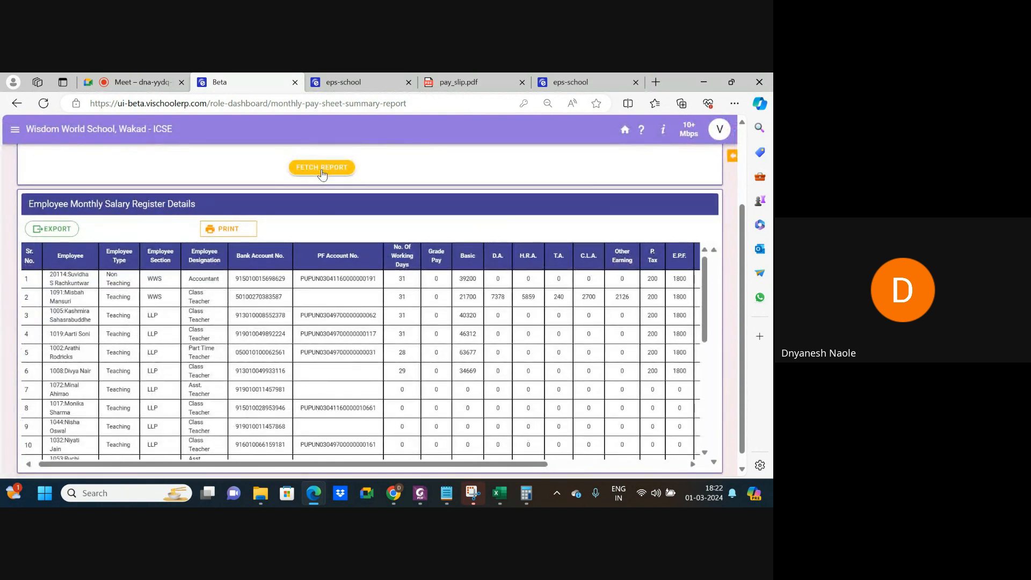
{"action": "scroll", "coordinate": [322, 173], "scroll_direction": "up", "scroll_amount": 2}
Fetch Monthly Pay Sheet Summary Report-2 for January 2024 and review pay details through net salary.
{"action": "left_click", "coordinate": [344, 166]}
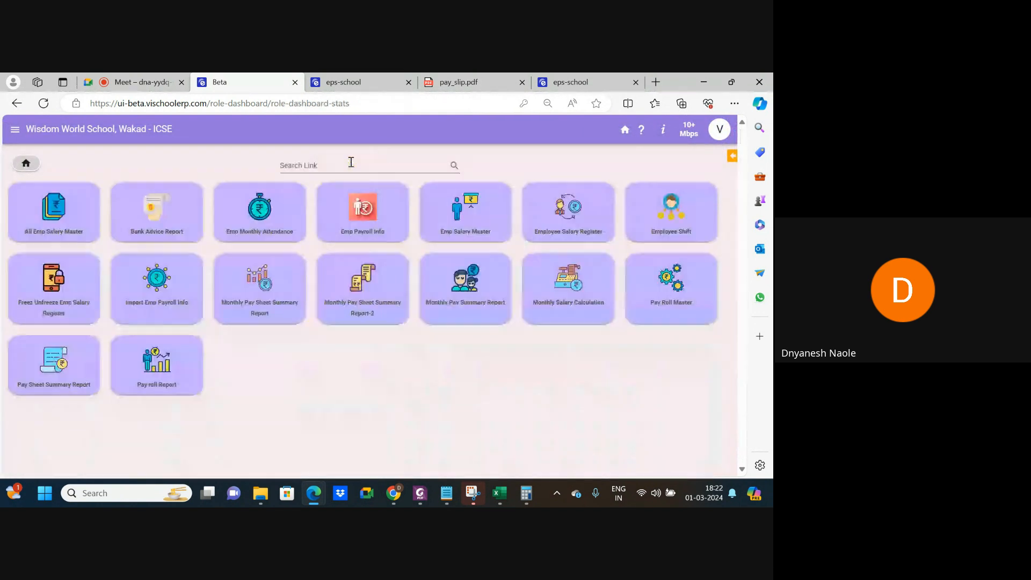
{"action": "left_click", "coordinate": [358, 321]}
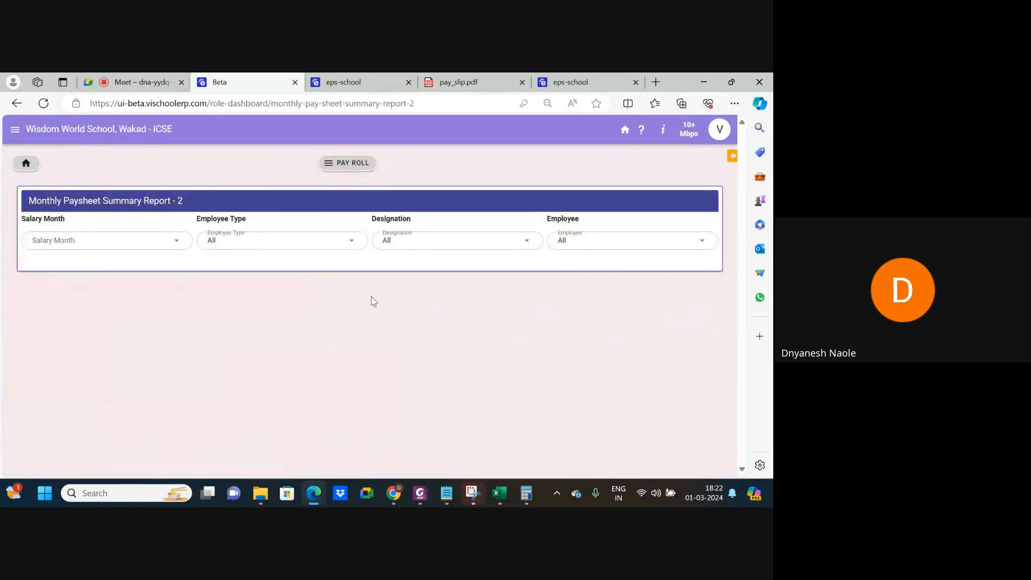
{"action": "left_click", "coordinate": [147, 243]}
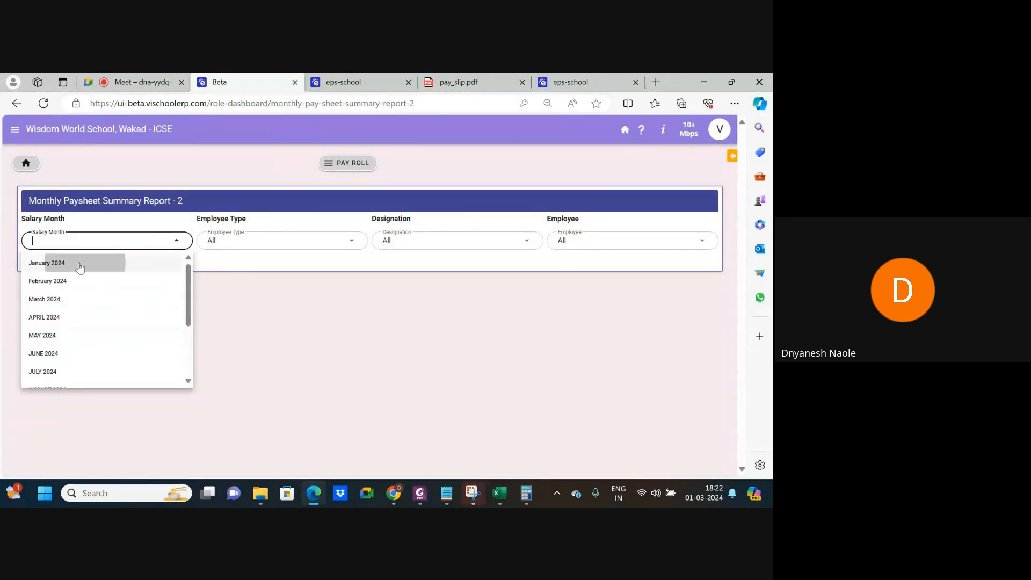
{"action": "left_click", "coordinate": [81, 264]}
{"action": "left_click", "coordinate": [329, 277]}
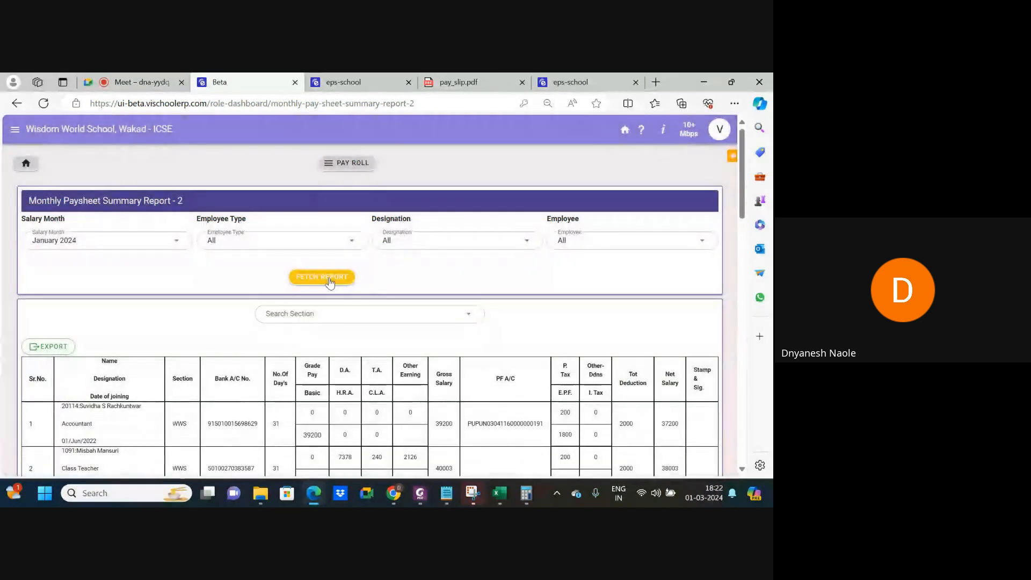
{"action": "scroll", "coordinate": [407, 353], "scroll_direction": "down", "scroll_amount": 2}
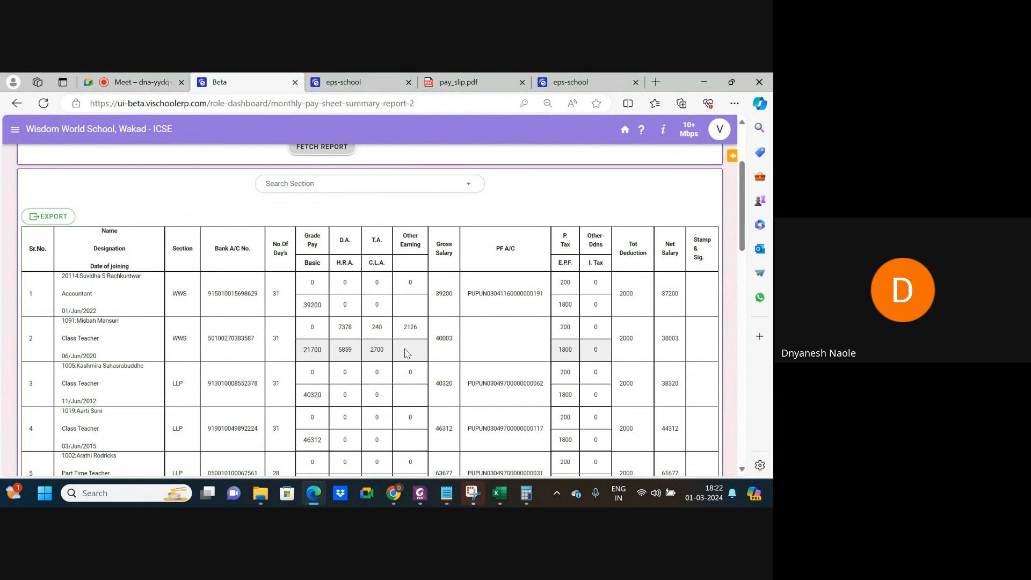
{"action": "scroll", "coordinate": [406, 352], "scroll_direction": "up", "scroll_amount": 2}
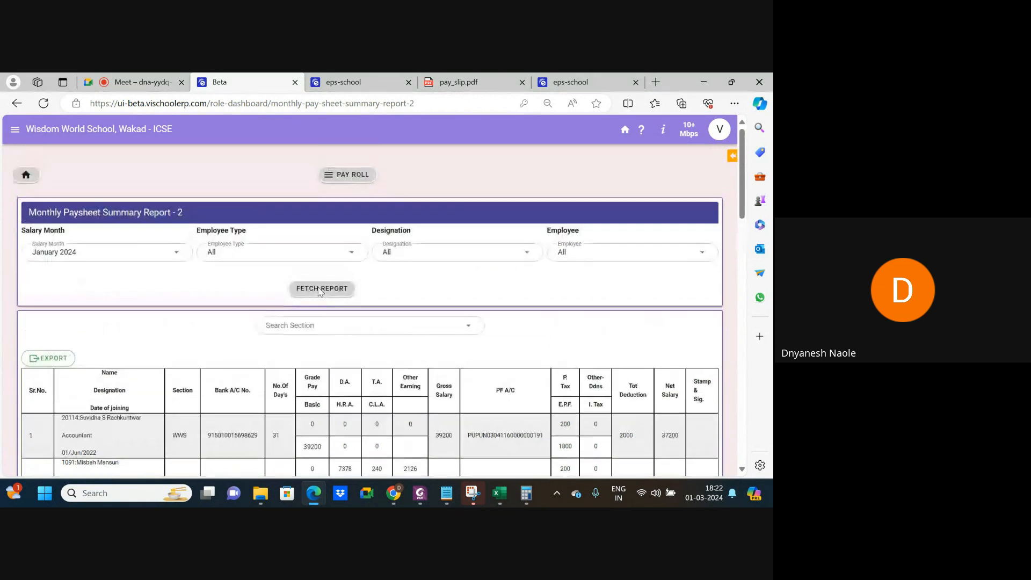
{"action": "left_click", "coordinate": [361, 167]}
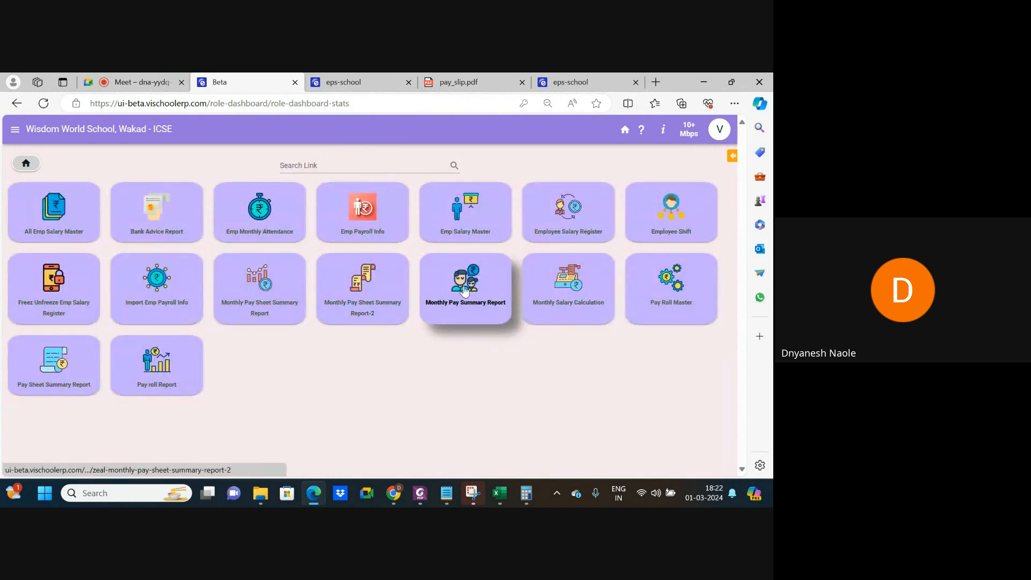
Fetch the Monthly Pay Summary Report for January 2024 with only the LLP employee section.
{"action": "left_click", "coordinate": [446, 306]}
{"action": "left_click", "coordinate": [93, 234]}
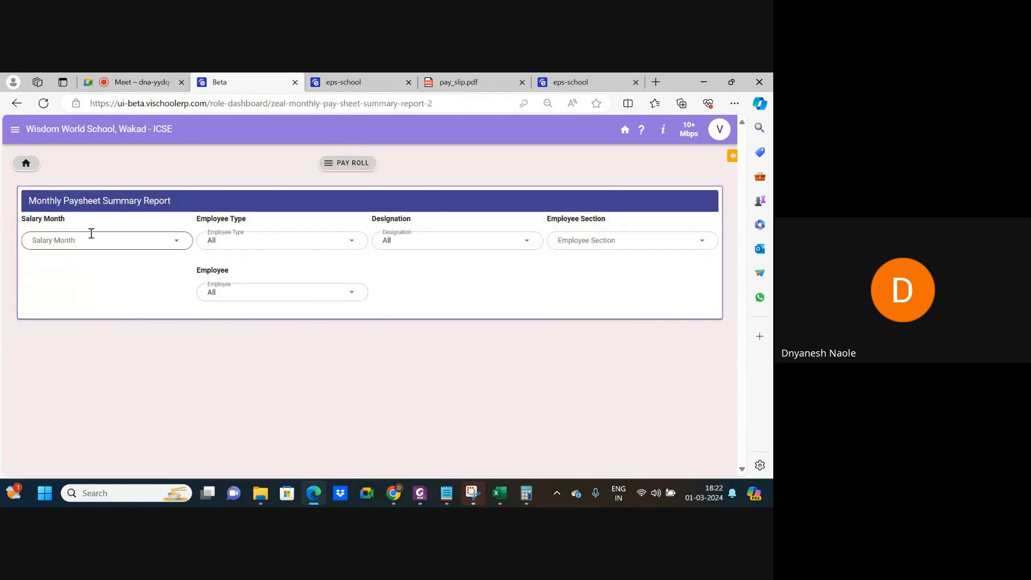
{"action": "left_click", "coordinate": [58, 263]}
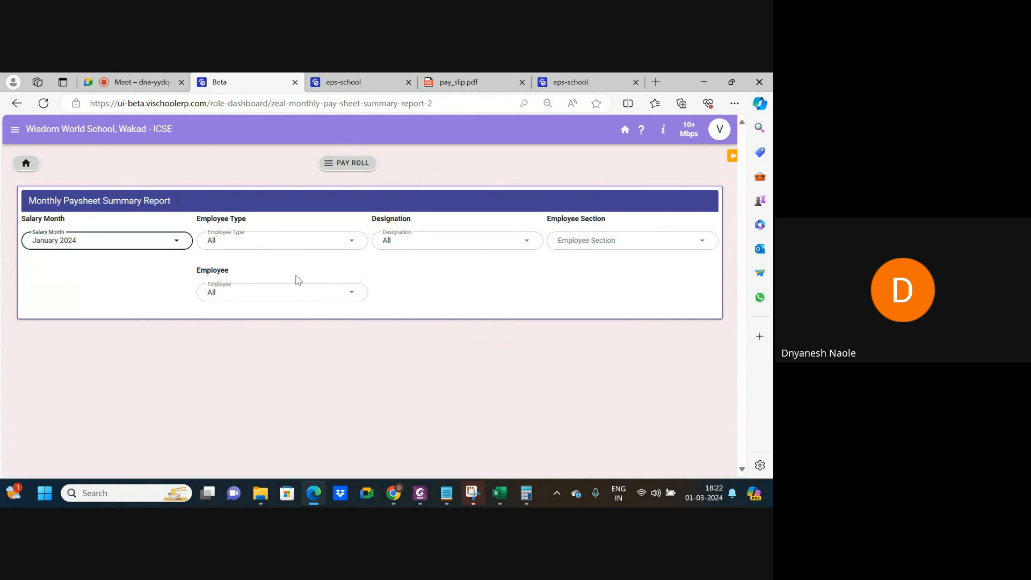
{"action": "left_click", "coordinate": [579, 242]}
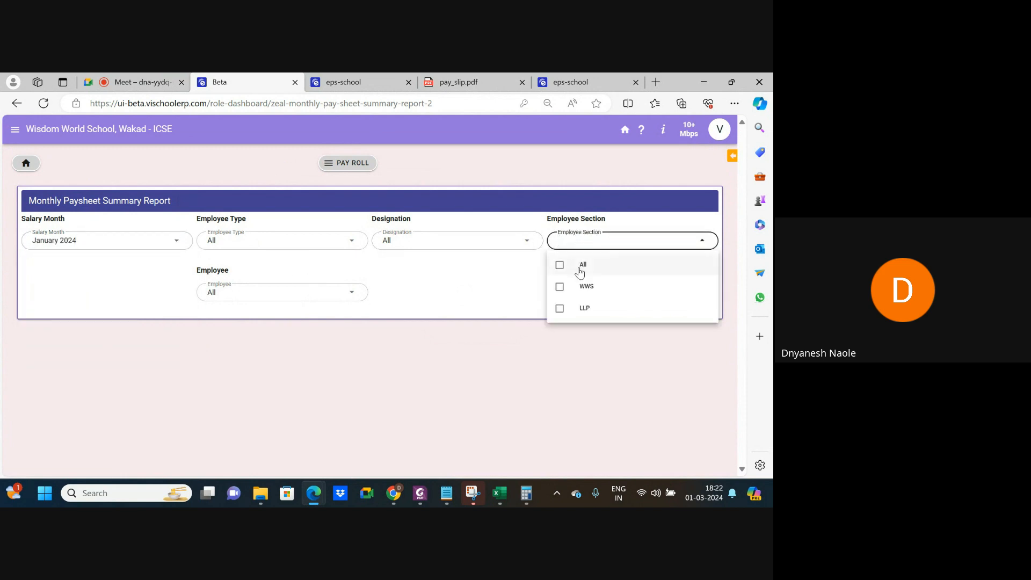
{"action": "left_click", "coordinate": [585, 285]}
{"action": "left_click", "coordinate": [561, 308]}
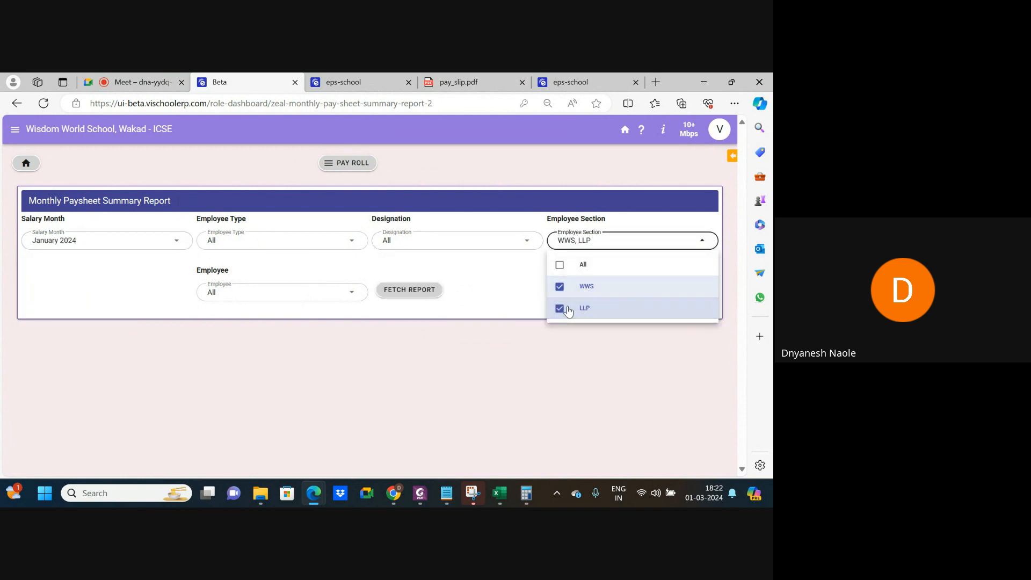
{"action": "left_click", "coordinate": [561, 285]}
{"action": "left_click", "coordinate": [417, 287]}
Hide the Section and Designation columns from the paysheet, then return to the payroll dashboard.
{"action": "scroll", "coordinate": [429, 363], "scroll_direction": "down", "scroll_amount": 3}
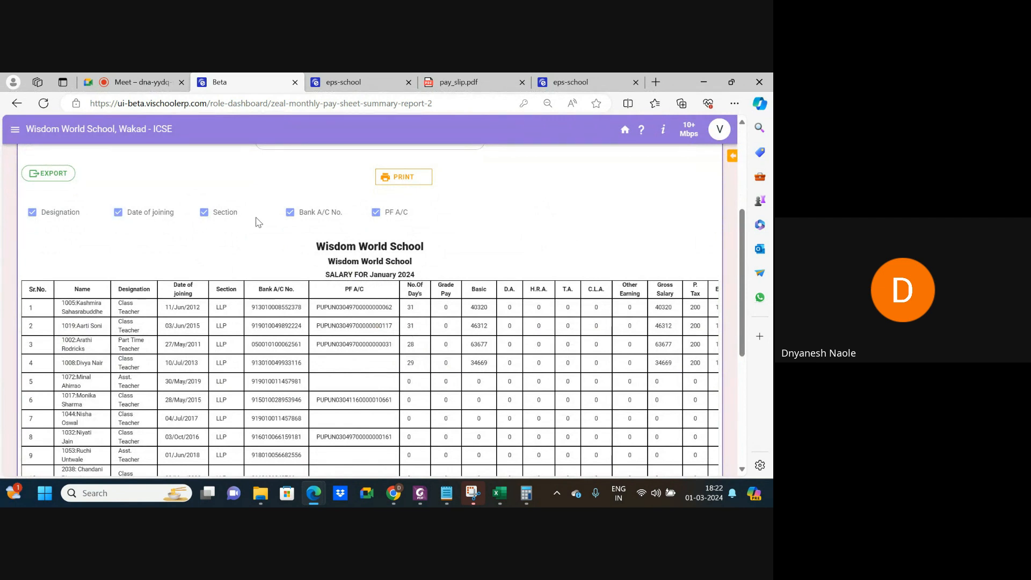
{"action": "left_click", "coordinate": [209, 215]}
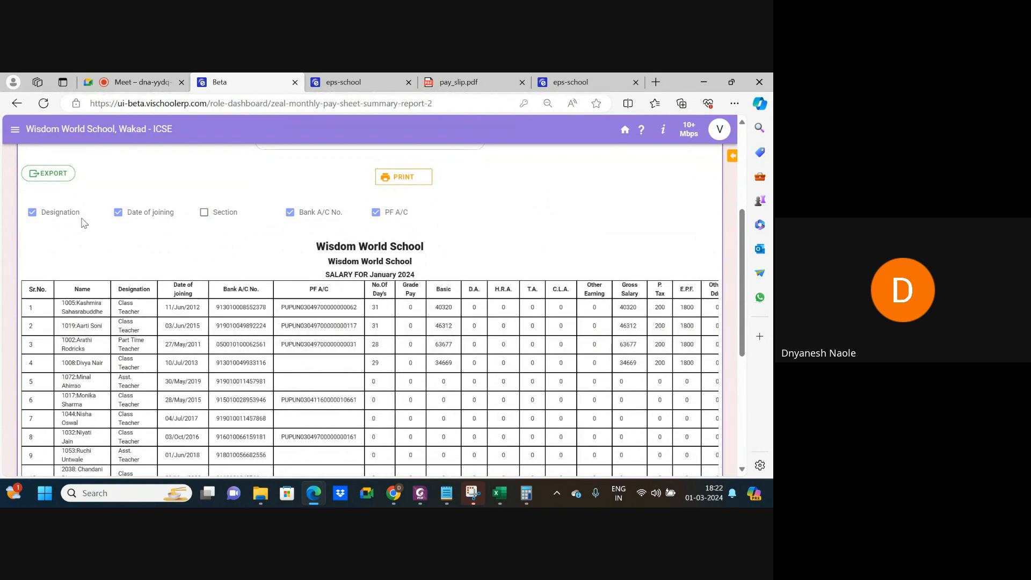
{"action": "left_click", "coordinate": [32, 213]}
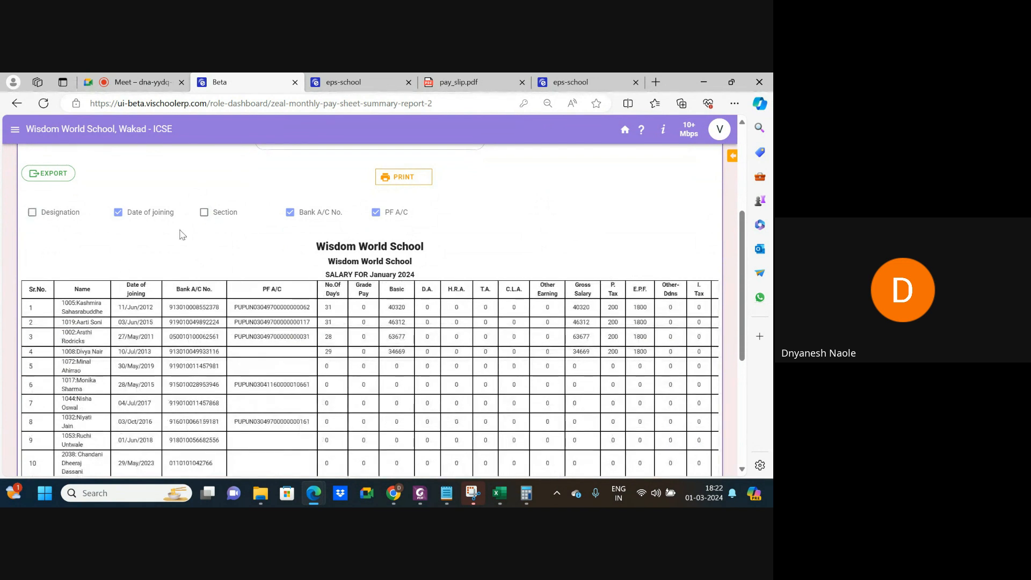
{"action": "scroll", "coordinate": [462, 355], "scroll_direction": "right", "scroll_amount": 3}
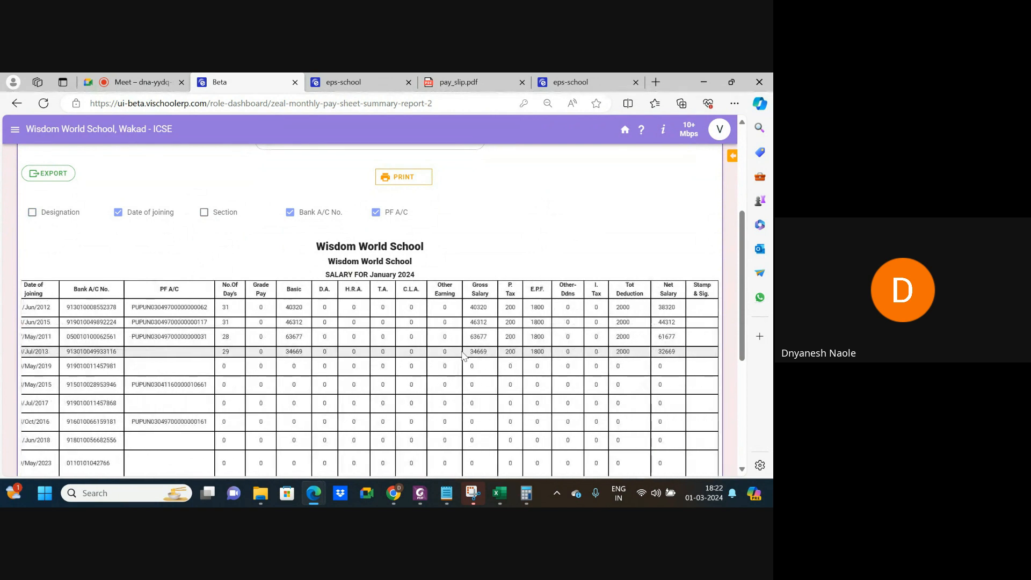
{"action": "scroll", "coordinate": [430, 322], "scroll_direction": "up", "scroll_amount": 5}
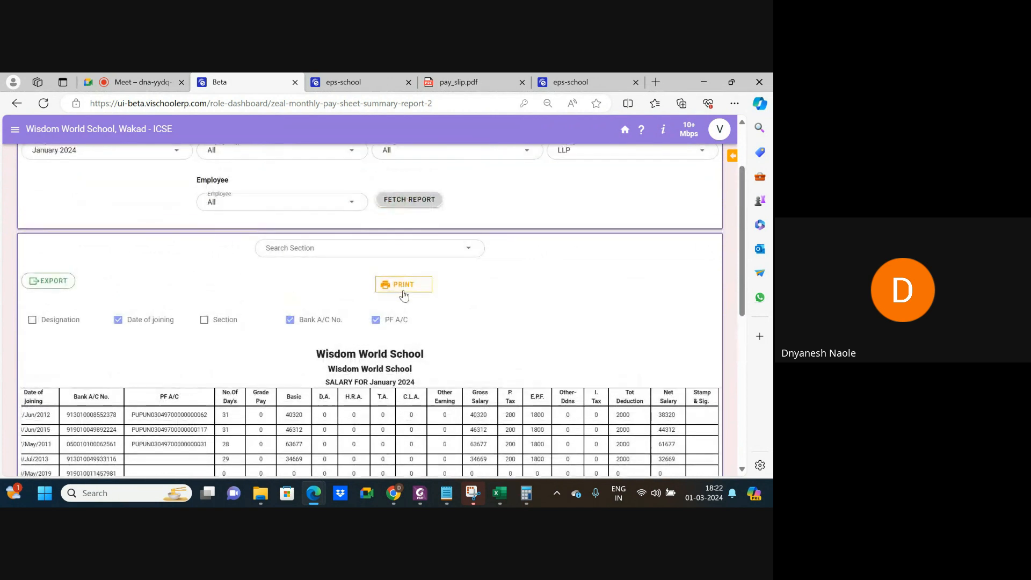
{"action": "left_click", "coordinate": [342, 166]}
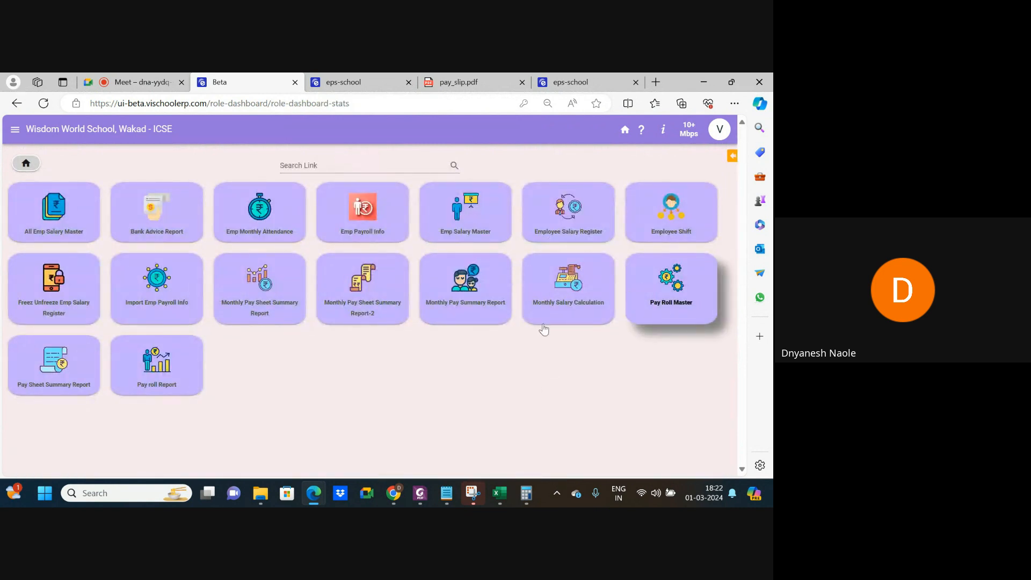
In the Pay roll Report, select earnings BasicPay, D.A., H.R.A., T.A., C.L.A. and Other Earning.
{"action": "left_click", "coordinate": [148, 366]}
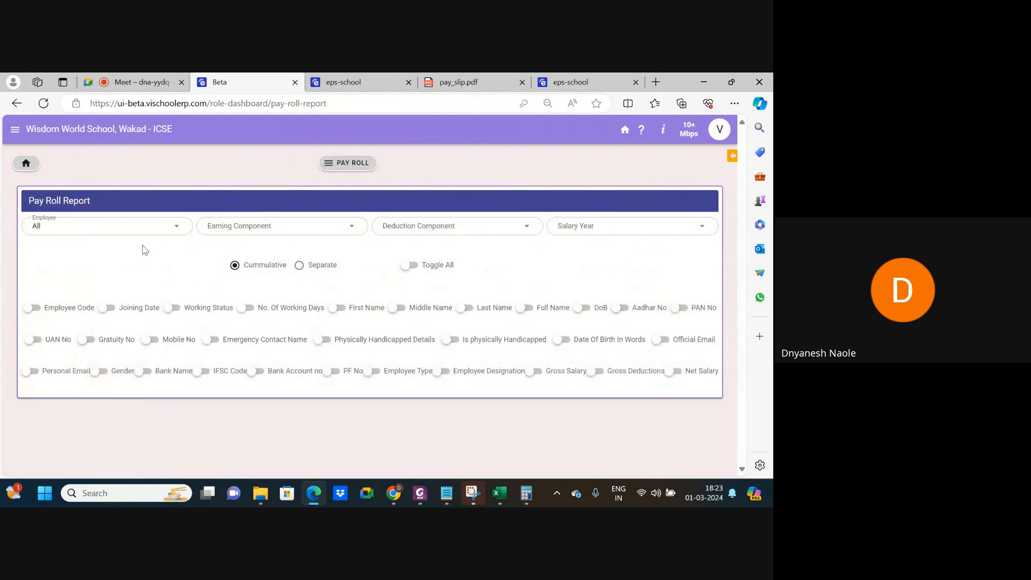
{"action": "left_click", "coordinate": [141, 224]}
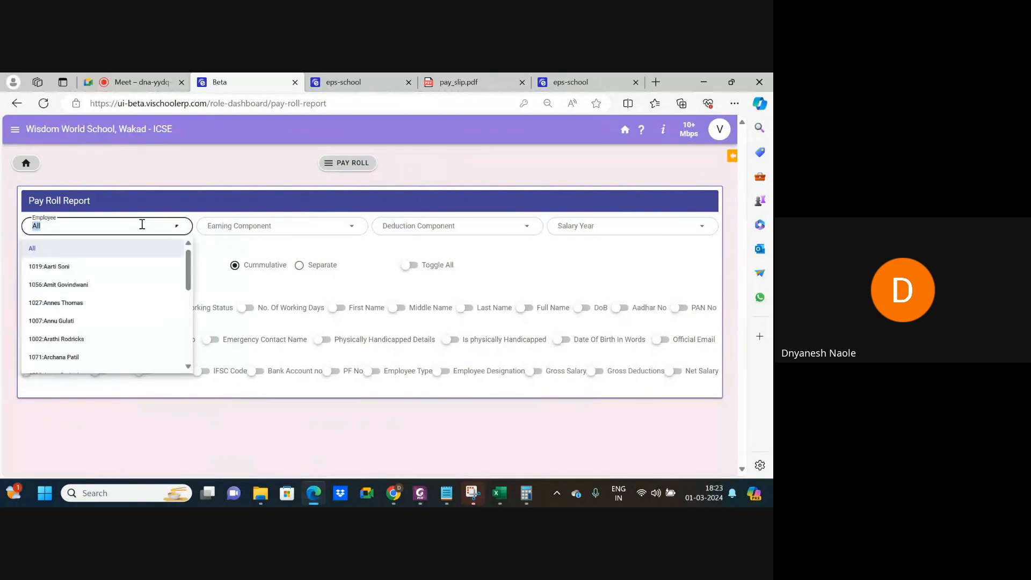
{"action": "left_click", "coordinate": [245, 226]}
{"action": "left_click", "coordinate": [245, 253]}
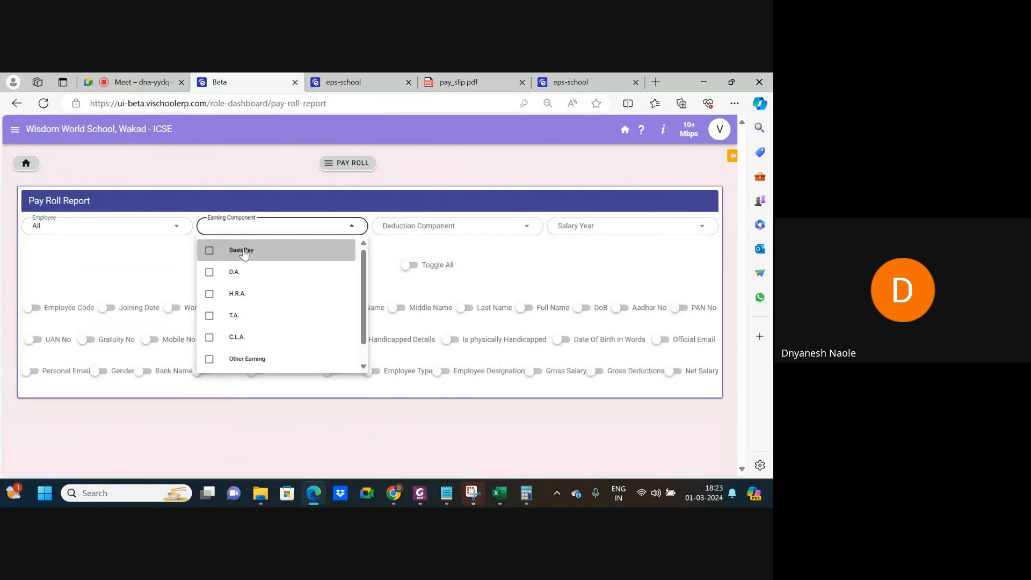
{"action": "left_click", "coordinate": [245, 273]}
{"action": "left_click", "coordinate": [250, 294]}
{"action": "left_click", "coordinate": [252, 317]}
{"action": "left_click", "coordinate": [264, 343]}
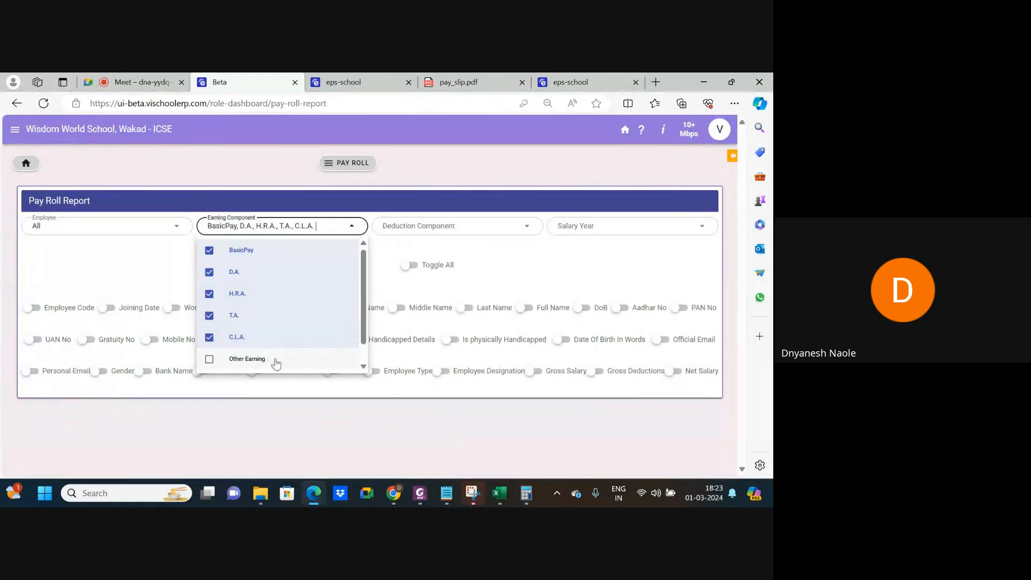
{"action": "left_click", "coordinate": [276, 360]}
Select the deduction components P.T, P.F., Income Tax and Other-Ddns.
{"action": "left_click", "coordinate": [429, 230]}
{"action": "left_click", "coordinate": [406, 252]}
{"action": "left_click", "coordinate": [409, 273]}
{"action": "left_click", "coordinate": [422, 320]}
{"action": "left_click", "coordinate": [418, 295]}
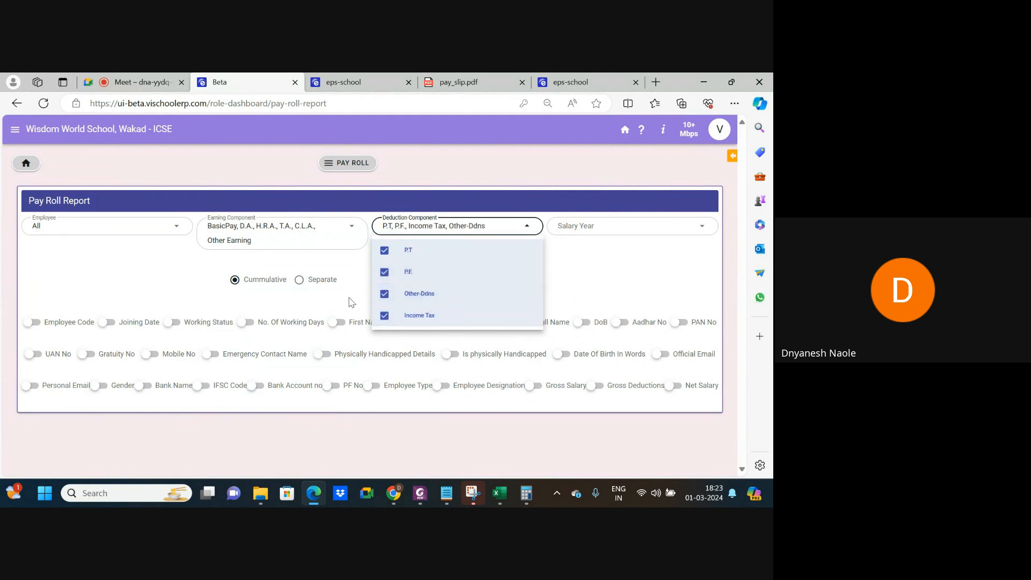
{"action": "left_click", "coordinate": [351, 302]}
Set the salary year to 2024 and the salary month to January 2024.
{"action": "left_click", "coordinate": [586, 227]}
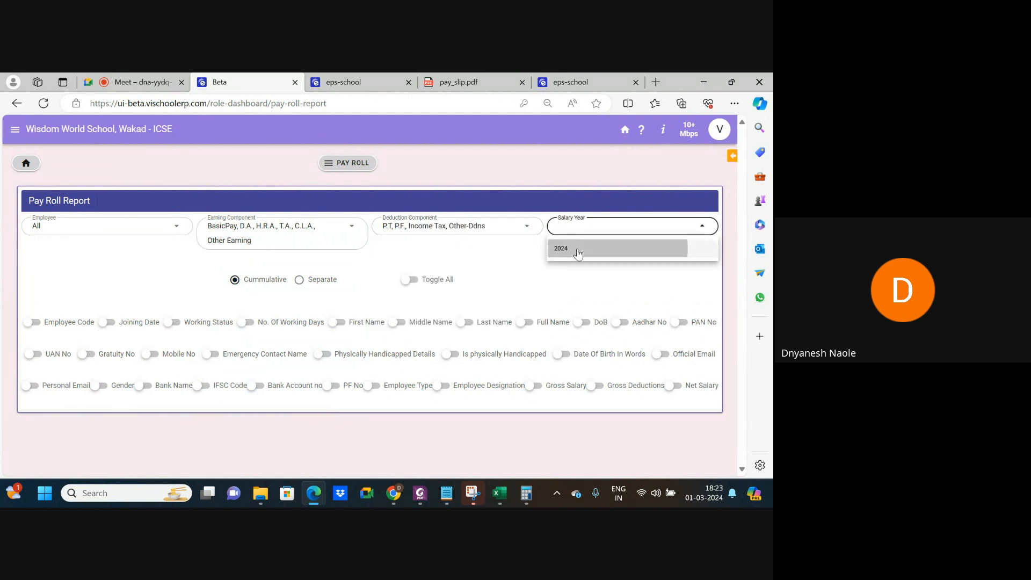
{"action": "left_click", "coordinate": [578, 252]}
{"action": "left_click", "coordinate": [350, 284]}
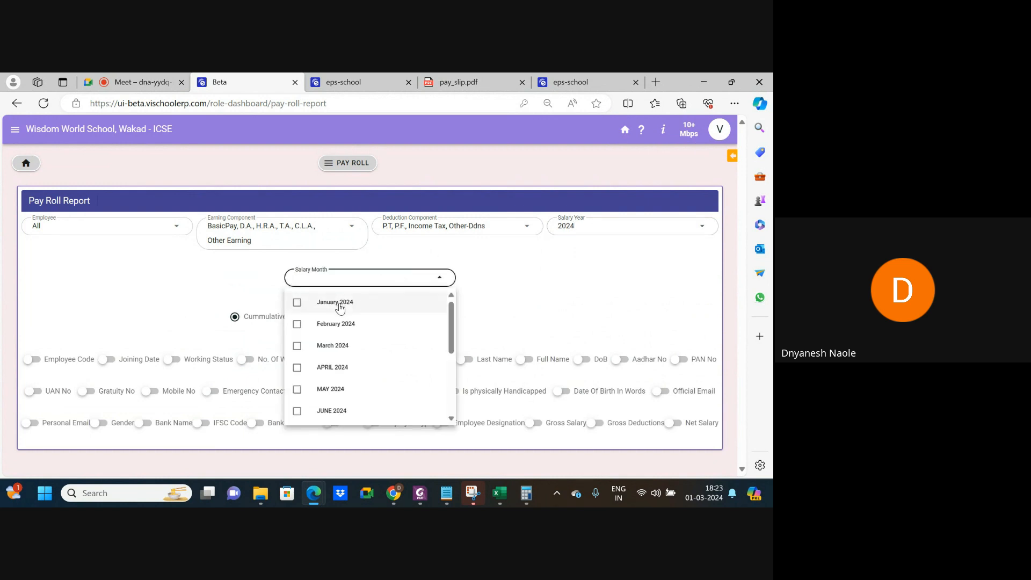
{"action": "left_click", "coordinate": [339, 304]}
{"action": "left_click", "coordinate": [216, 282]}
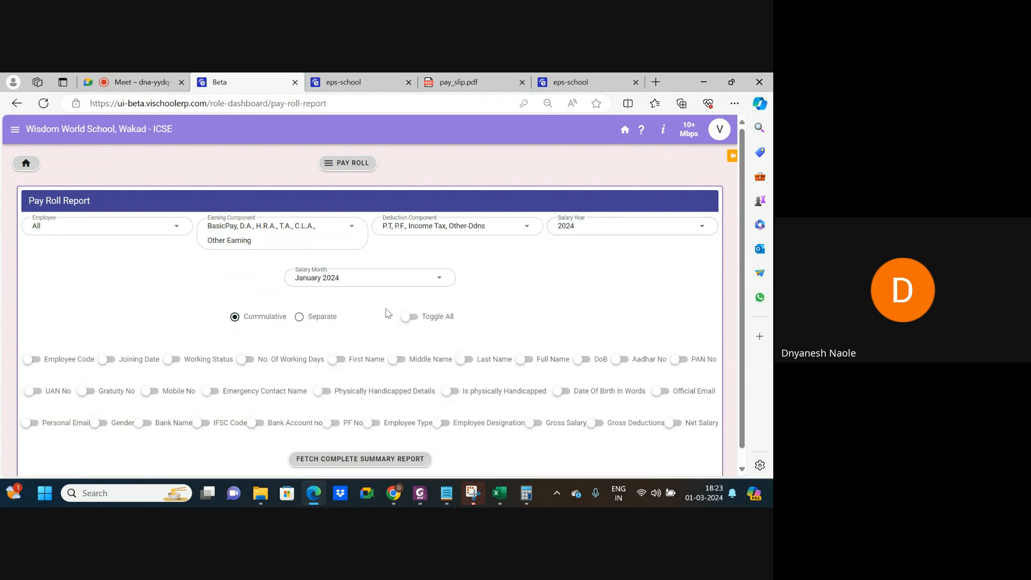
Turn on the Employee Code, Full Name, Joining Date, Gross Salary, Gross Deductions and Net Salary columns.
{"action": "left_click", "coordinate": [32, 359]}
{"action": "scroll", "coordinate": [166, 379], "scroll_direction": "down", "scroll_amount": 2}
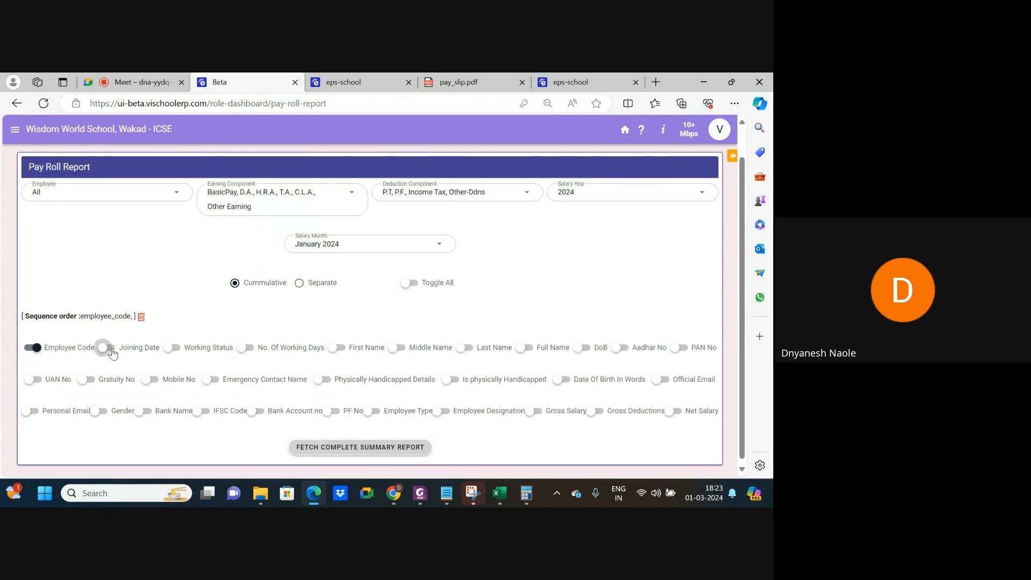
{"action": "left_click", "coordinate": [520, 349]}
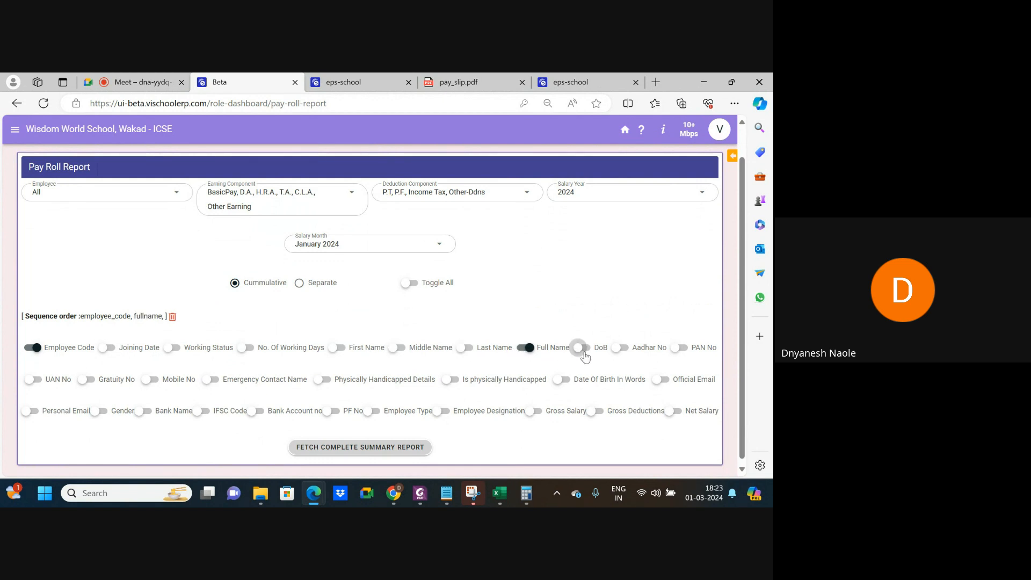
{"action": "left_click", "coordinate": [107, 347]}
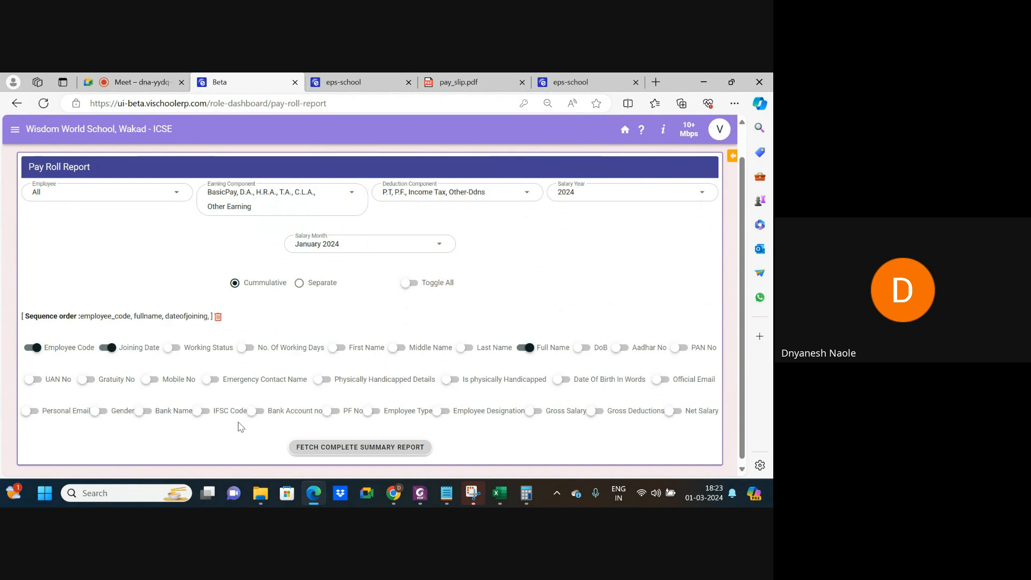
{"action": "left_click", "coordinate": [533, 411]}
{"action": "left_click", "coordinate": [594, 412]}
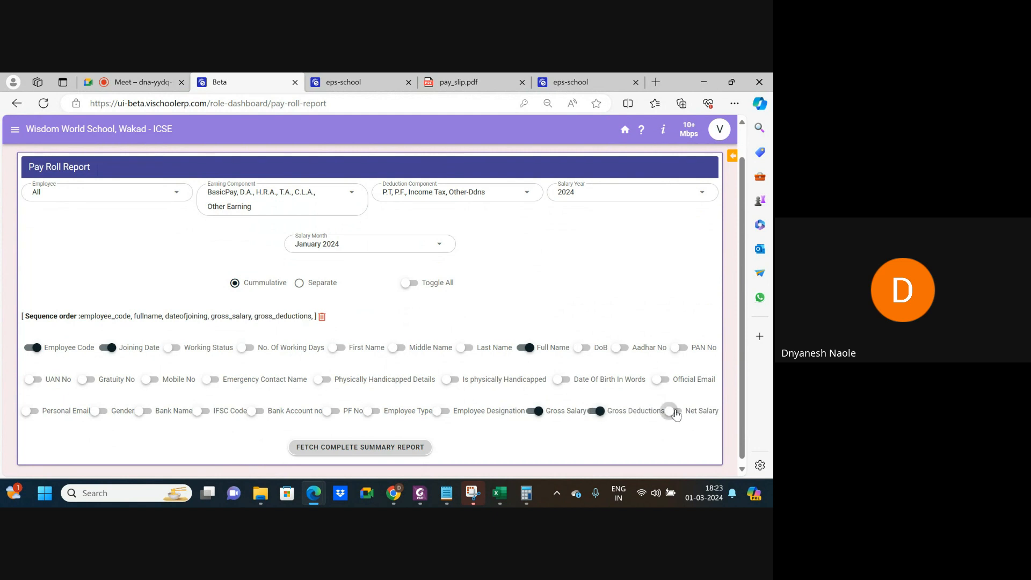
{"action": "left_click", "coordinate": [675, 414]}
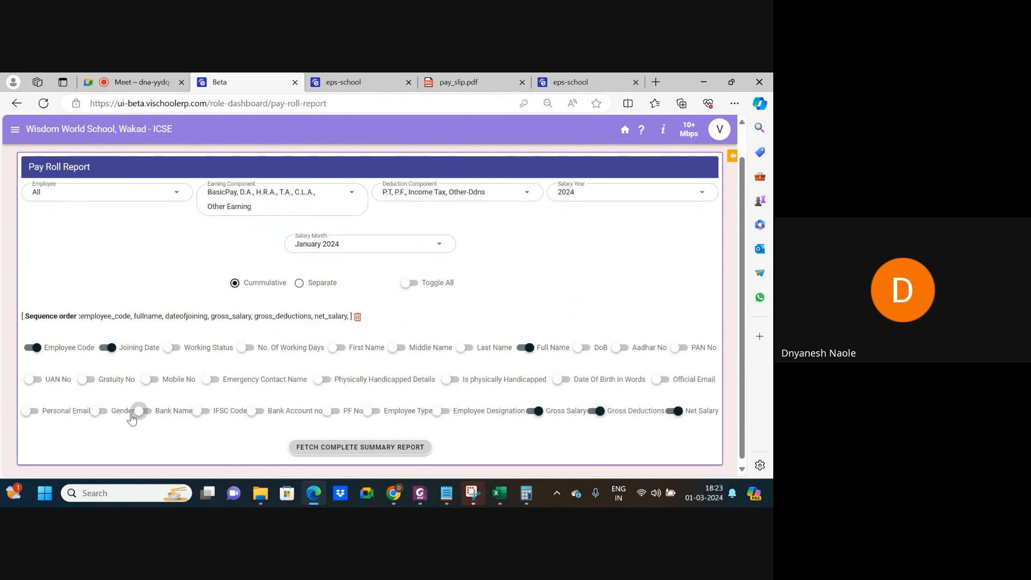
Add the Bank Account no, Bank Name and IFSC Code columns, then fetch the complete summary report.
{"action": "left_click", "coordinate": [255, 412]}
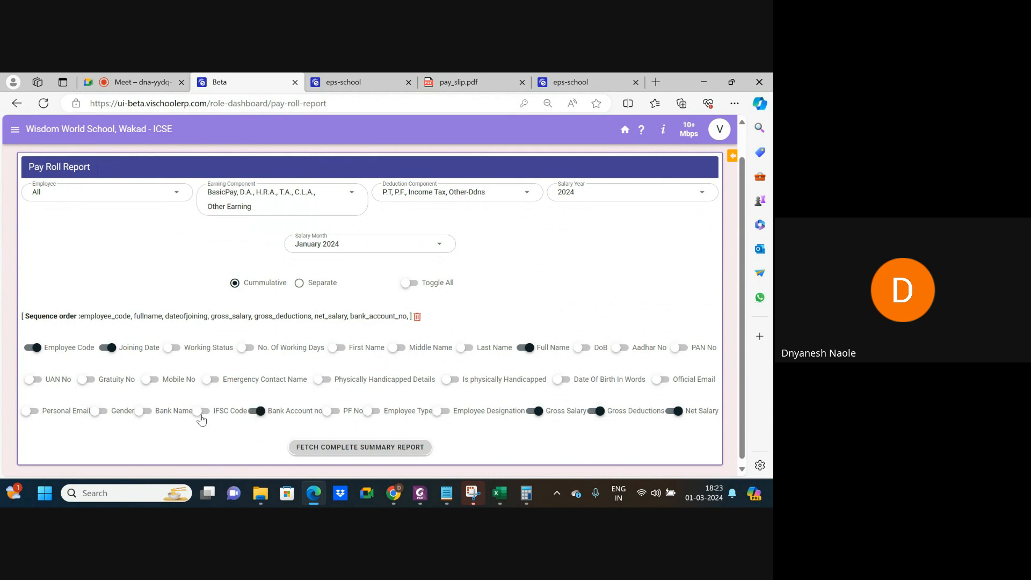
{"action": "left_click", "coordinate": [144, 412]}
{"action": "left_click", "coordinate": [202, 411]}
{"action": "left_click", "coordinate": [344, 449]}
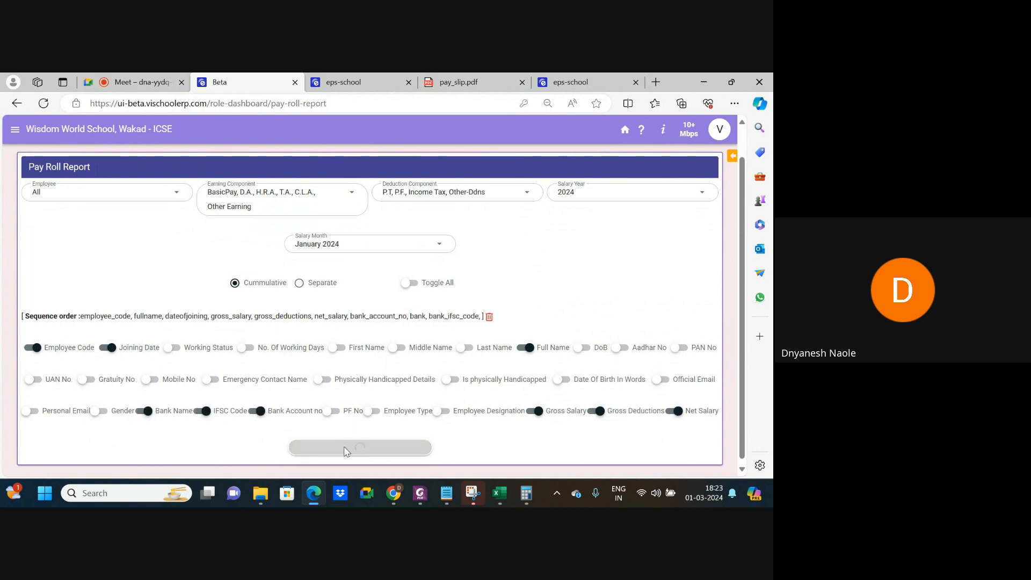
{"action": "scroll", "coordinate": [374, 370], "scroll_direction": "down", "scroll_amount": 6}
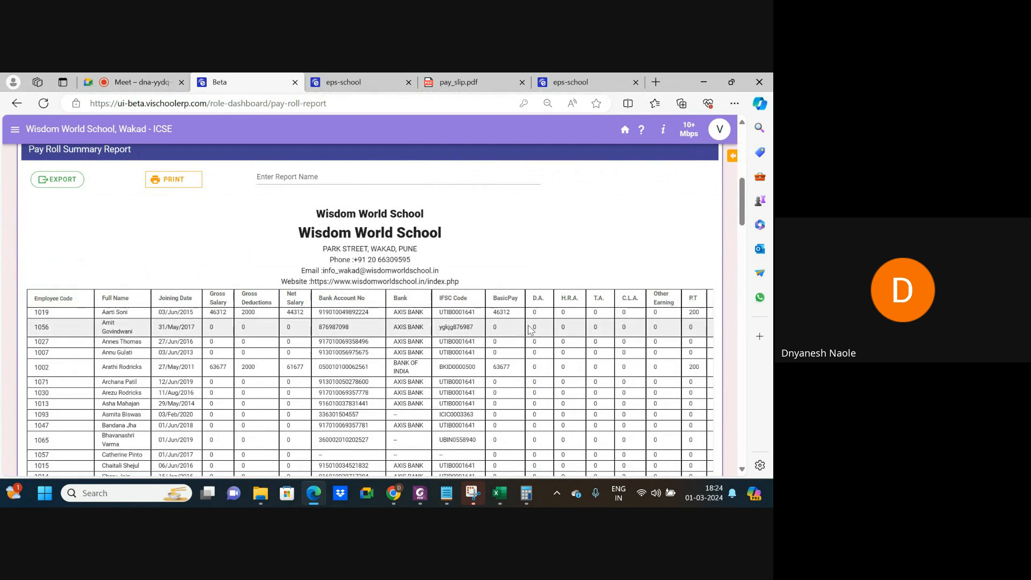
{"action": "scroll", "coordinate": [530, 329], "scroll_direction": "up", "scroll_amount": 7}
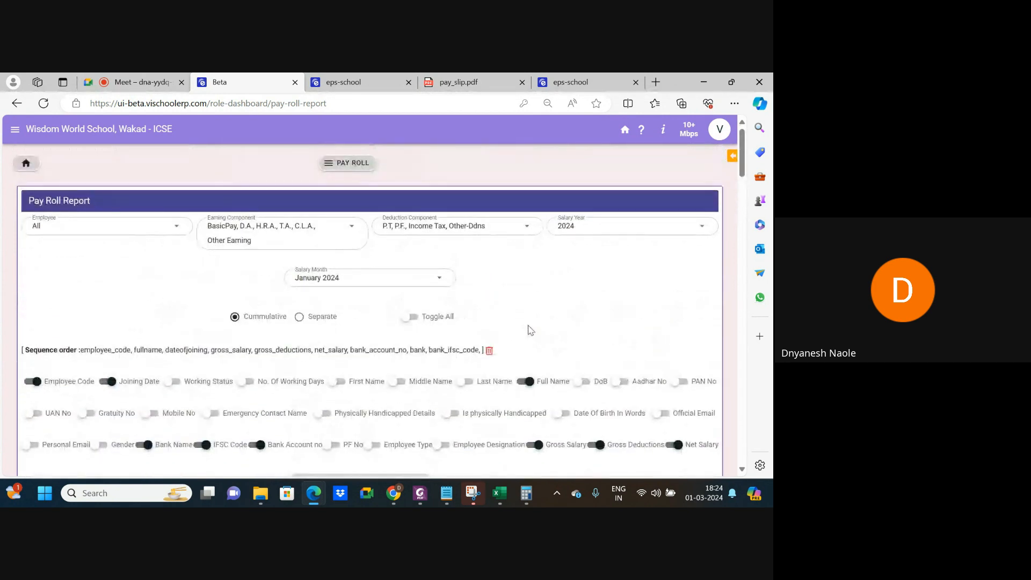
{"action": "scroll", "coordinate": [359, 359], "scroll_direction": "down", "scroll_amount": 2}
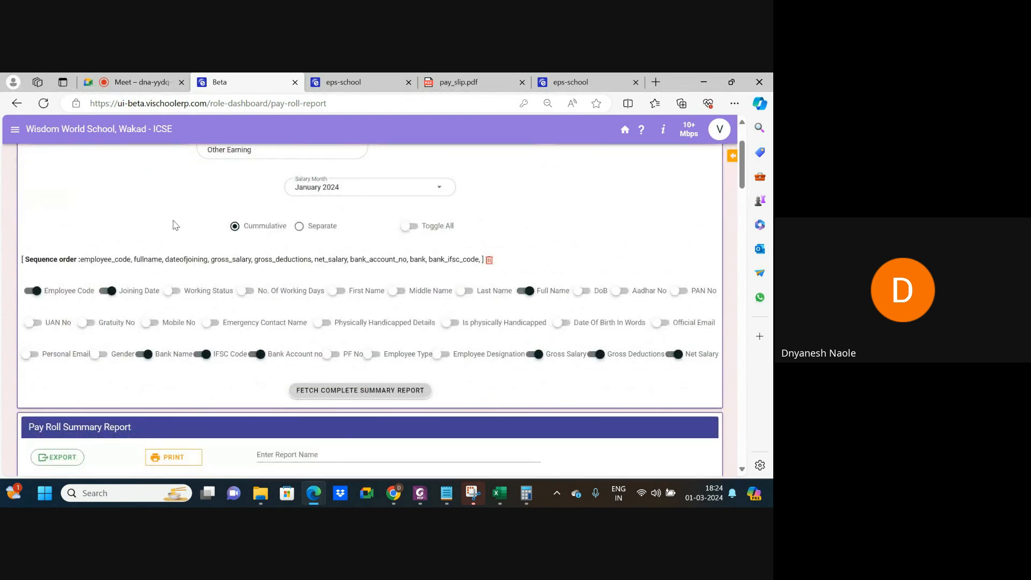
{"action": "scroll", "coordinate": [175, 221], "scroll_direction": "up", "scroll_amount": 2}
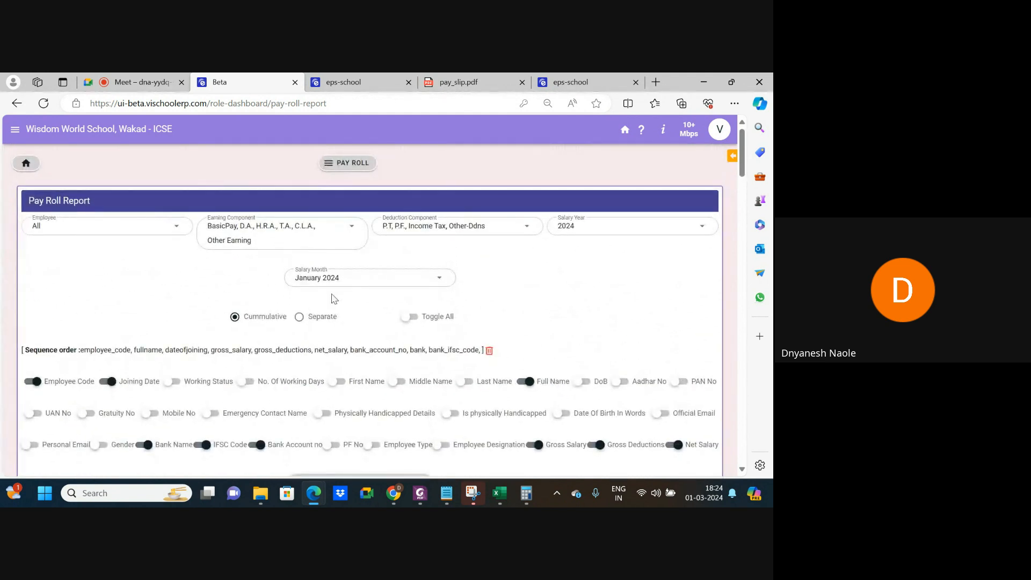
Open the Pay Sheet Summary Report and select the WWS, LLP and All employee sections.
{"action": "left_click", "coordinate": [348, 171]}
{"action": "left_click", "coordinate": [60, 372]}
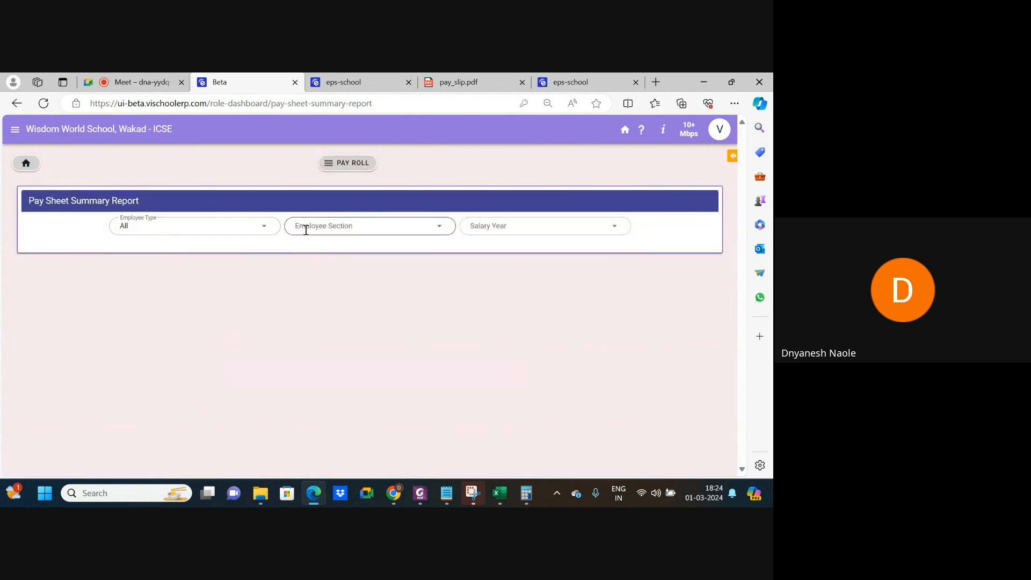
{"action": "left_click", "coordinate": [305, 230]}
{"action": "left_click", "coordinate": [316, 273]}
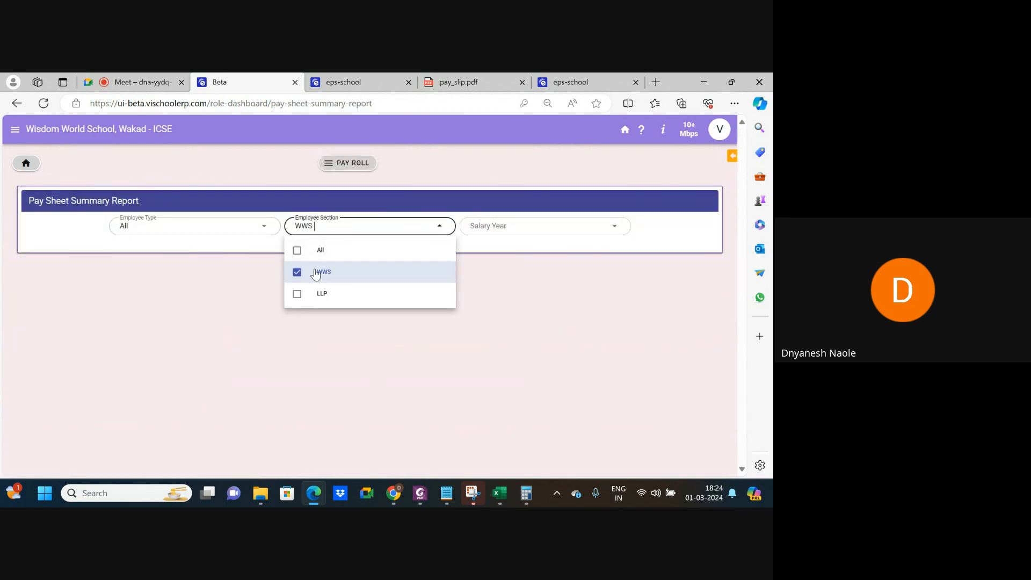
{"action": "left_click", "coordinate": [327, 294]}
{"action": "left_click", "coordinate": [298, 250]}
Set the salary year to 2024 and the month to January 2024, then fetch the summary.
{"action": "left_click", "coordinate": [531, 228]}
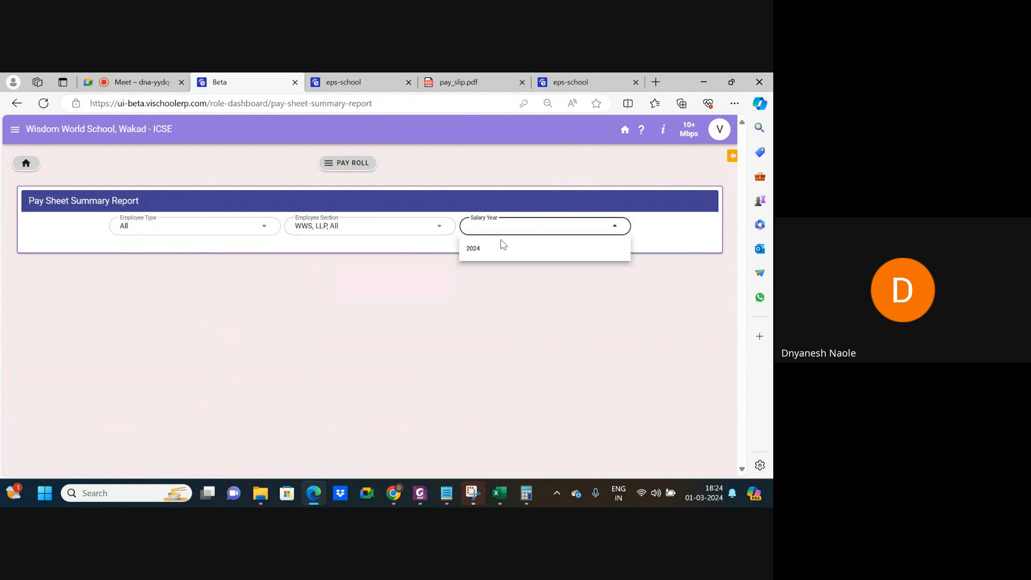
{"action": "left_click", "coordinate": [497, 250]}
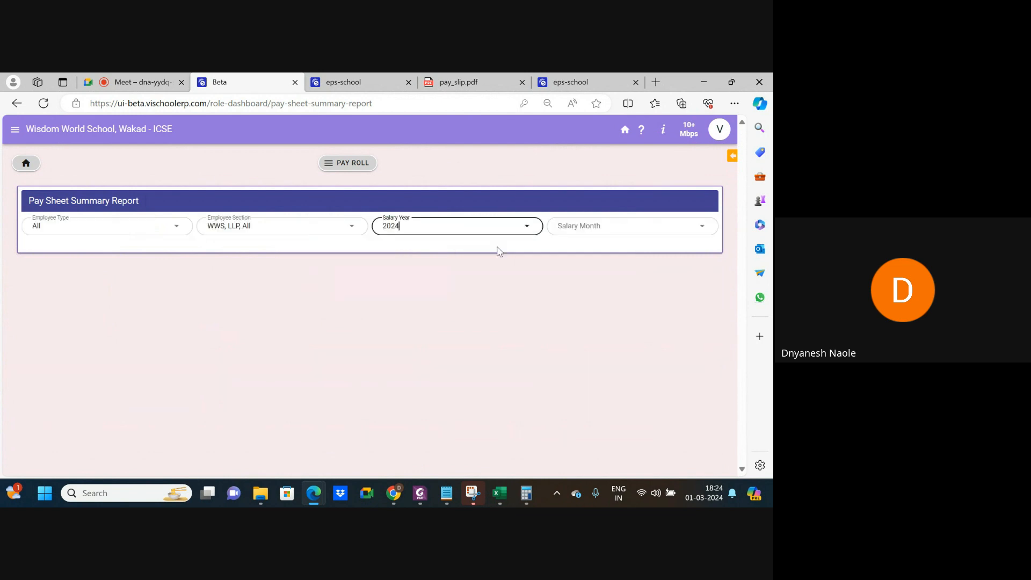
{"action": "left_click", "coordinate": [576, 228]}
{"action": "left_click", "coordinate": [577, 251]}
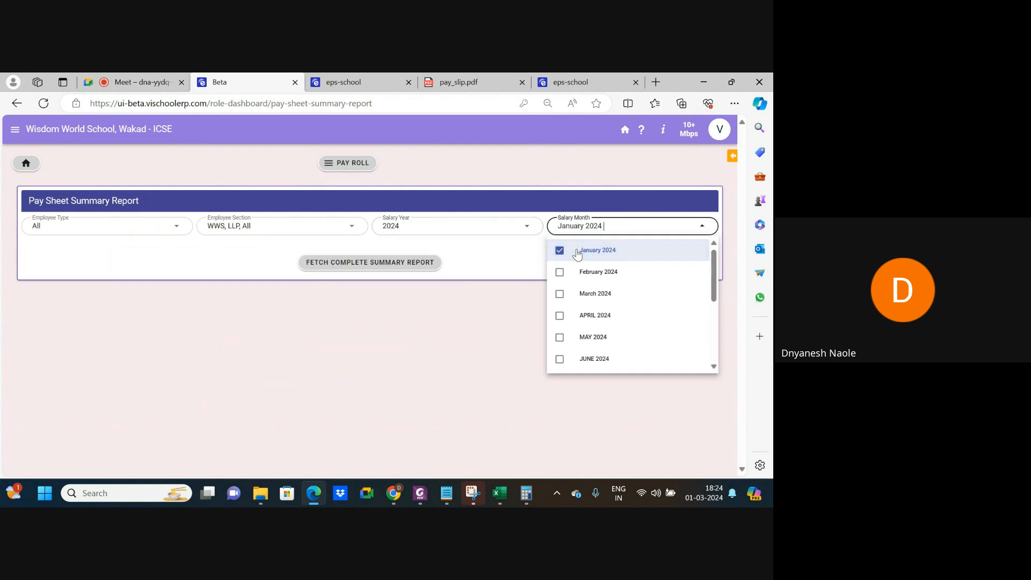
{"action": "left_click", "coordinate": [430, 263]}
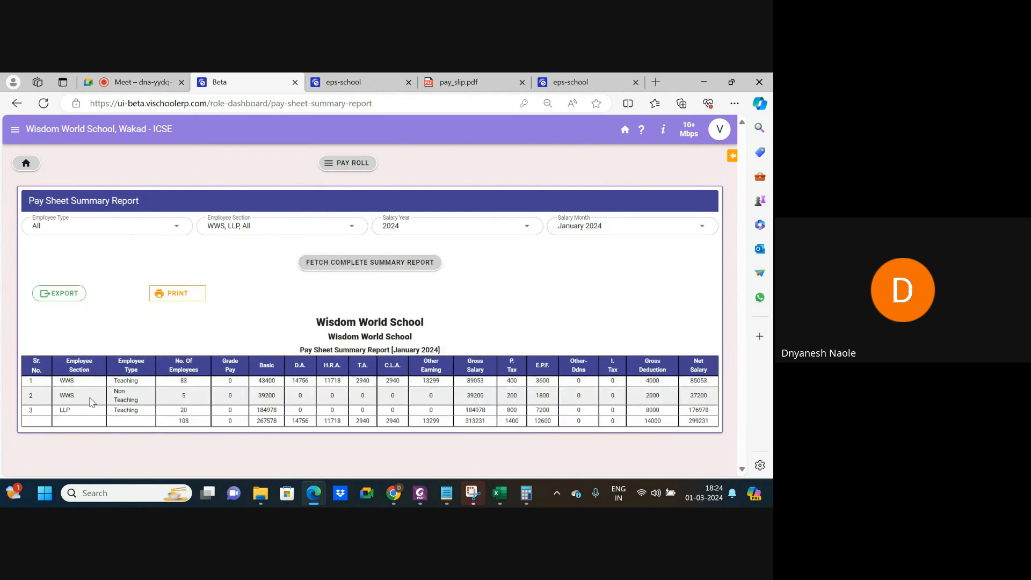
Review the 108-employee summary with net salary 299231, then return to the payroll dashboard.
{"action": "scroll", "coordinate": [48, 403], "scroll_direction": "up", "scroll_amount": 3, "text": "ctrl"}
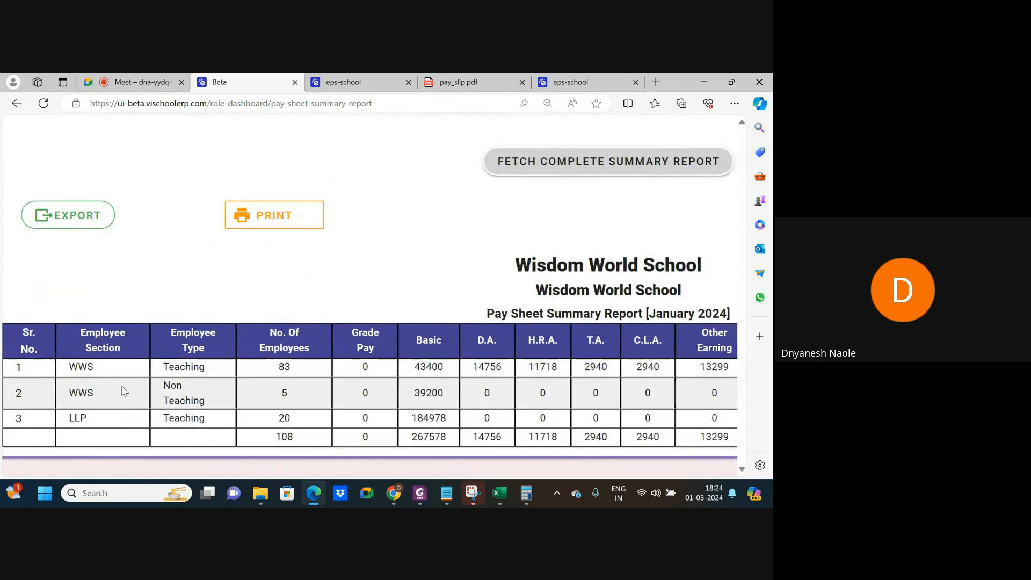
{"action": "scroll", "coordinate": [124, 391], "scroll_direction": "down", "scroll_amount": 3, "text": "ctrl"}
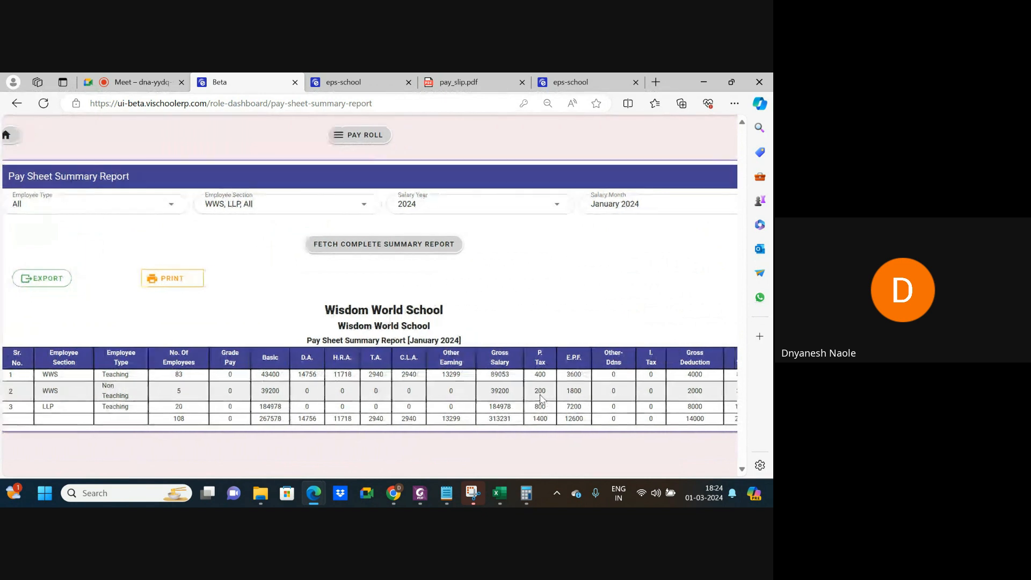
{"action": "scroll", "coordinate": [687, 391], "scroll_direction": "right", "scroll_amount": 2}
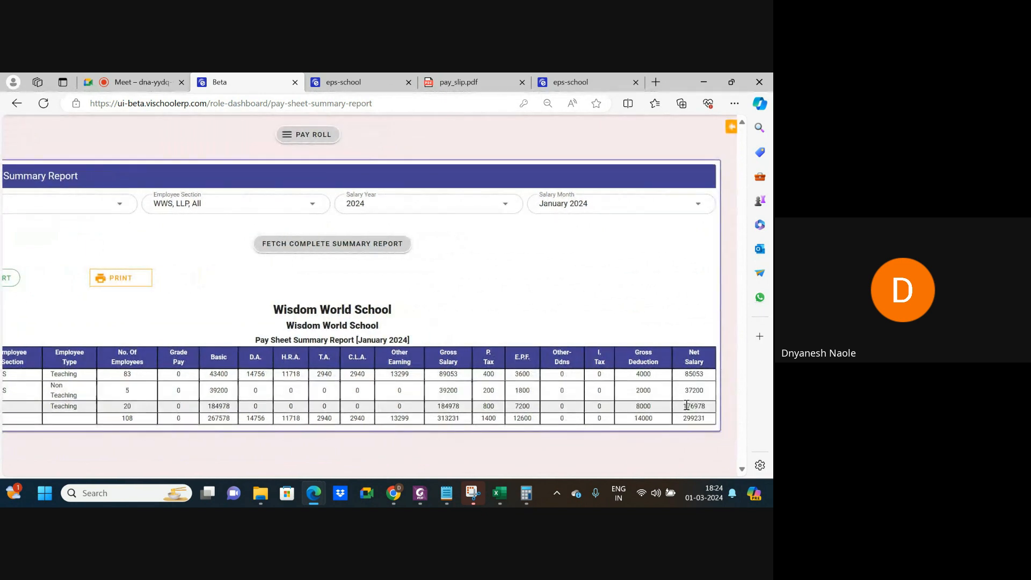
{"action": "scroll", "coordinate": [545, 306], "scroll_direction": "up", "scroll_amount": 1}
{"action": "left_click", "coordinate": [316, 170]}
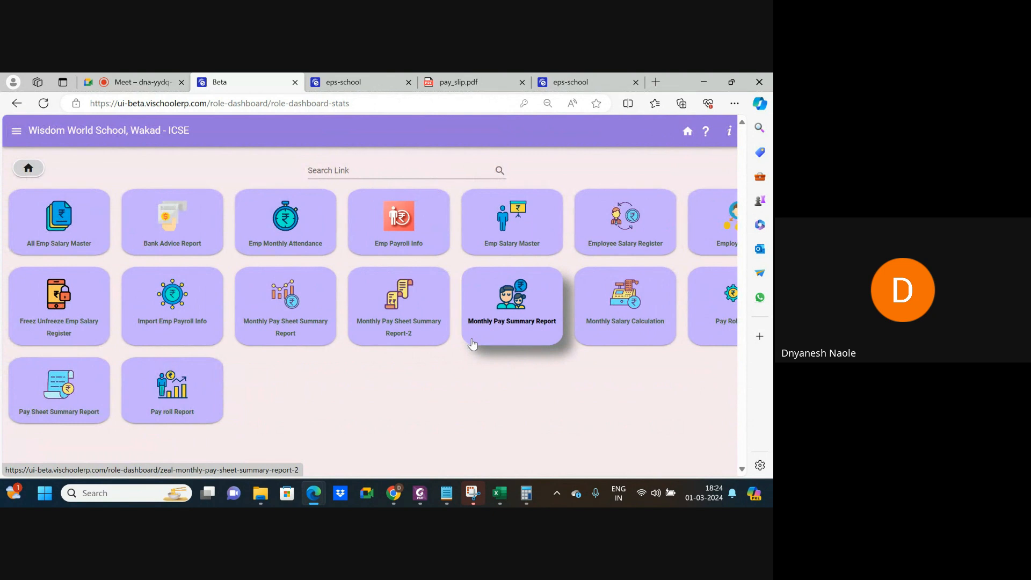
Zoom the payroll dashboard out with Ctrl+minus and bring the Google Meet call tab forward.
{"action": "scroll", "coordinate": [472, 344], "scroll_direction": "right", "scroll_amount": 1}
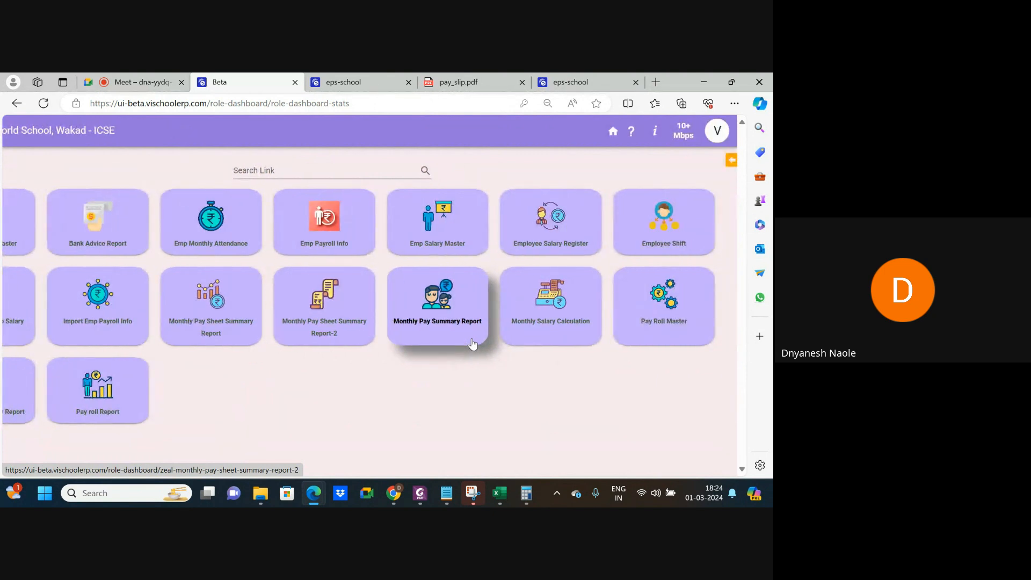
{"action": "scroll", "coordinate": [472, 344], "scroll_direction": "left", "scroll_amount": 1}
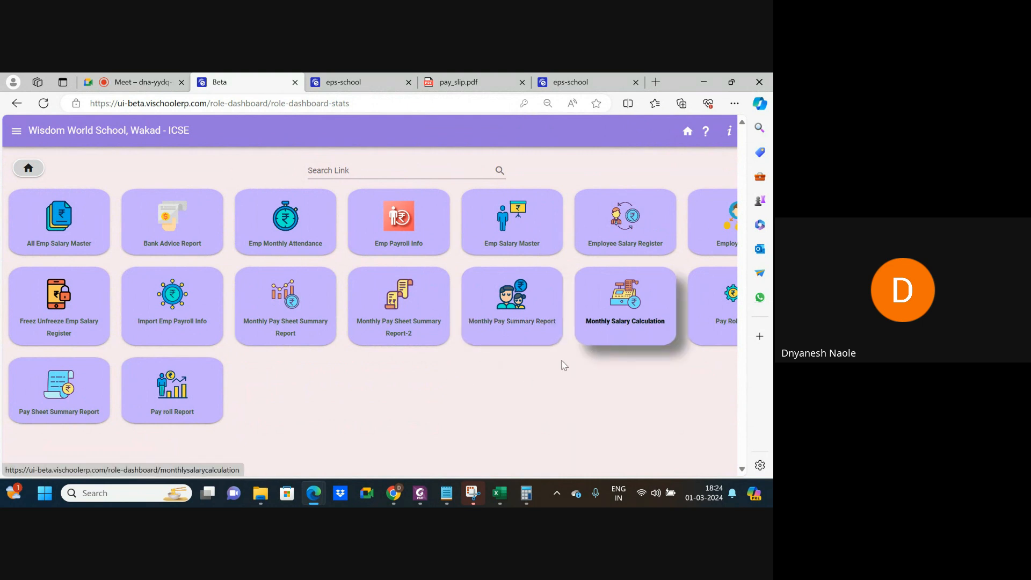
{"action": "key", "text": "ctrl+minus"}
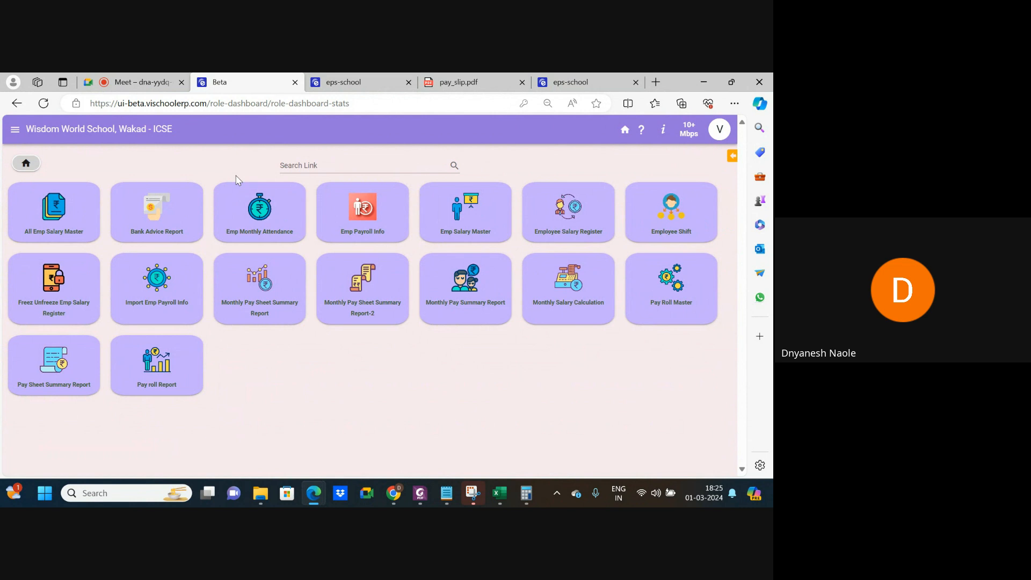
{"action": "left_click", "coordinate": [137, 83]}
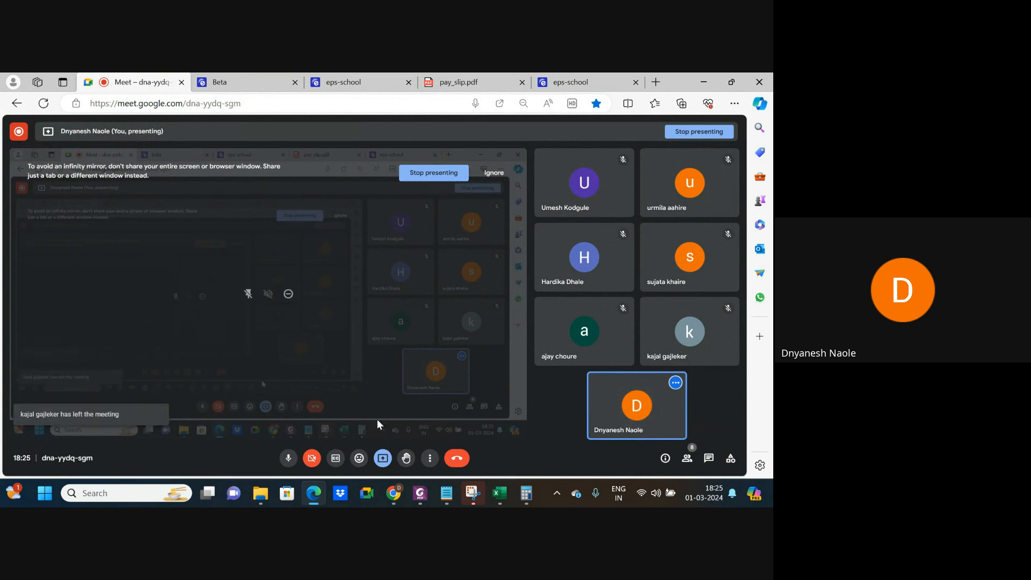
Stop presenting the shared browser screen in the Google Meet call.
{"action": "left_click", "coordinate": [429, 179]}
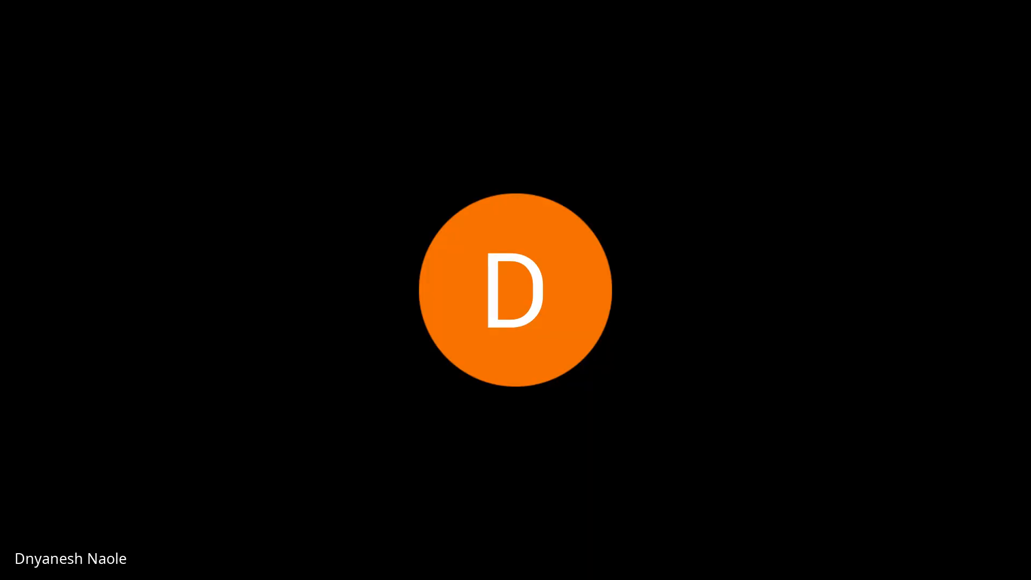